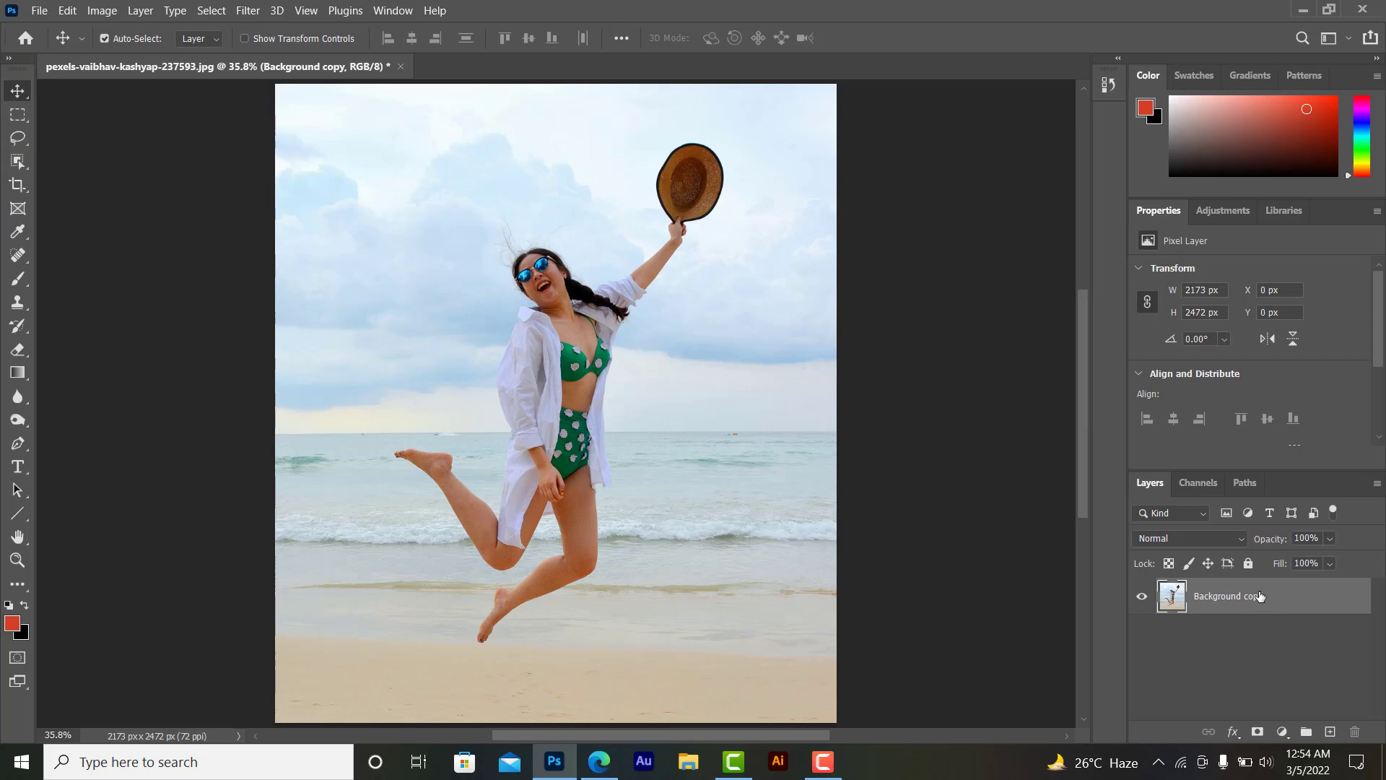
# Step: Duplicate the Background copy layer and rename the copy 'Background remove'
pyautogui.moveTo(1289, 596); pyautogui.dragTo(1329, 733)
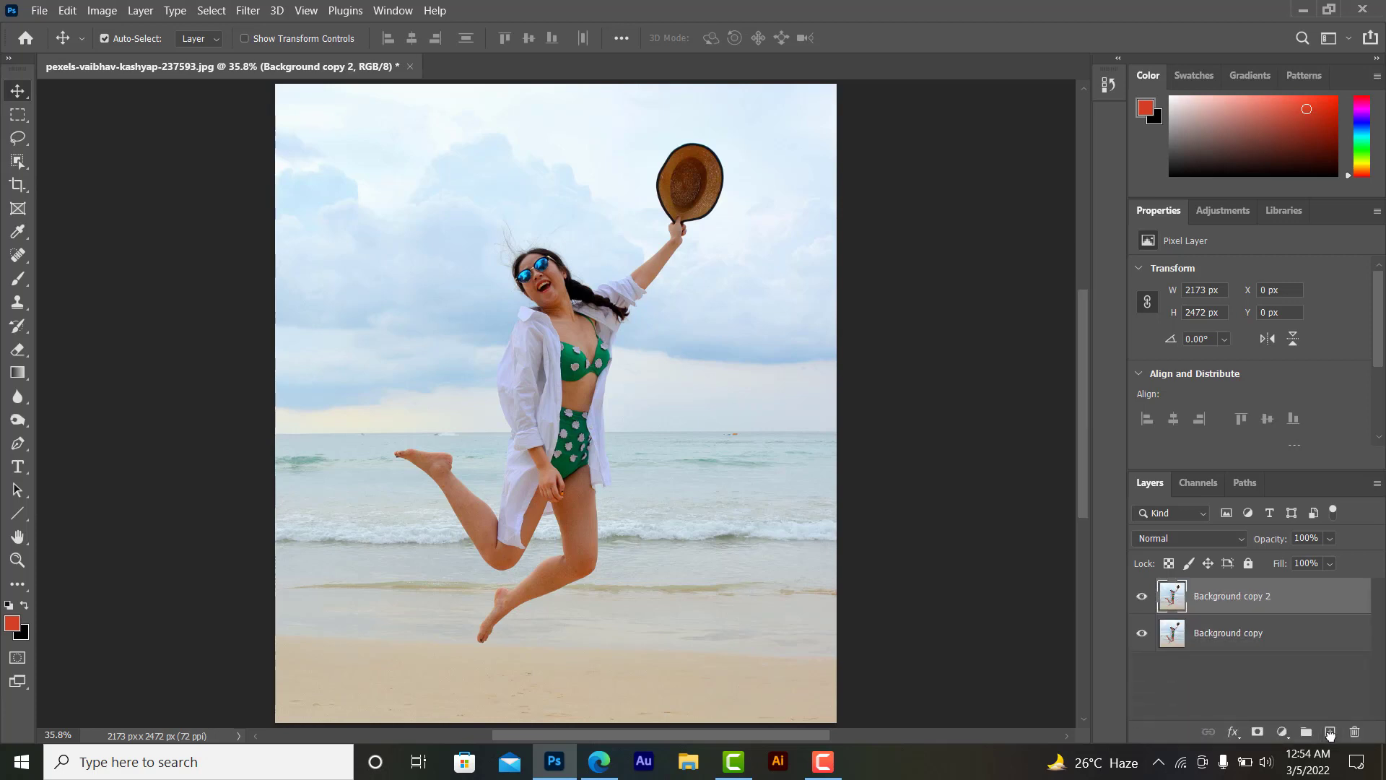
pyautogui.doubleClick(1240, 596)
pyautogui.write('Ba')
pyautogui.press('Return')
# Step: Box-select the jumping woman with Object Selection in Rectangle mode and add a layer mask
pyautogui.click(22, 166)
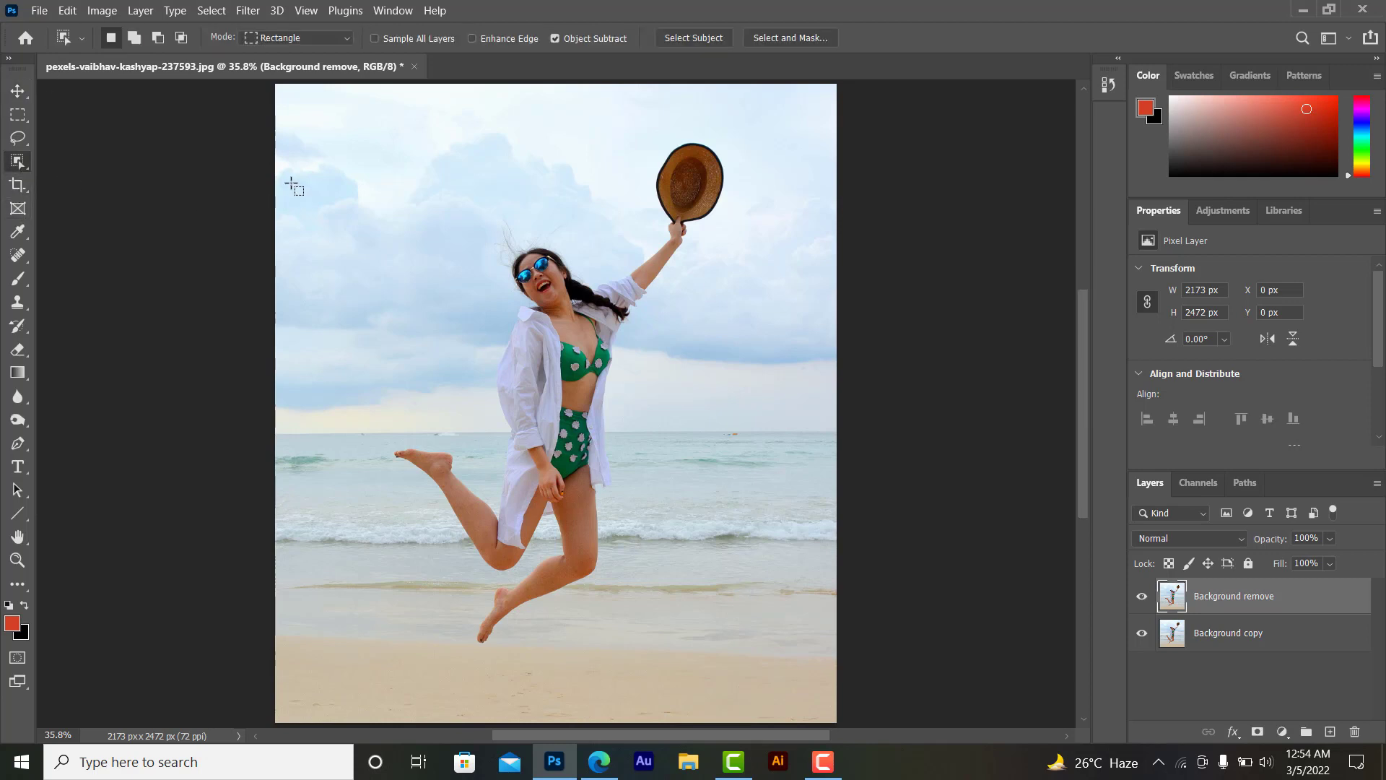
pyautogui.click(311, 42)
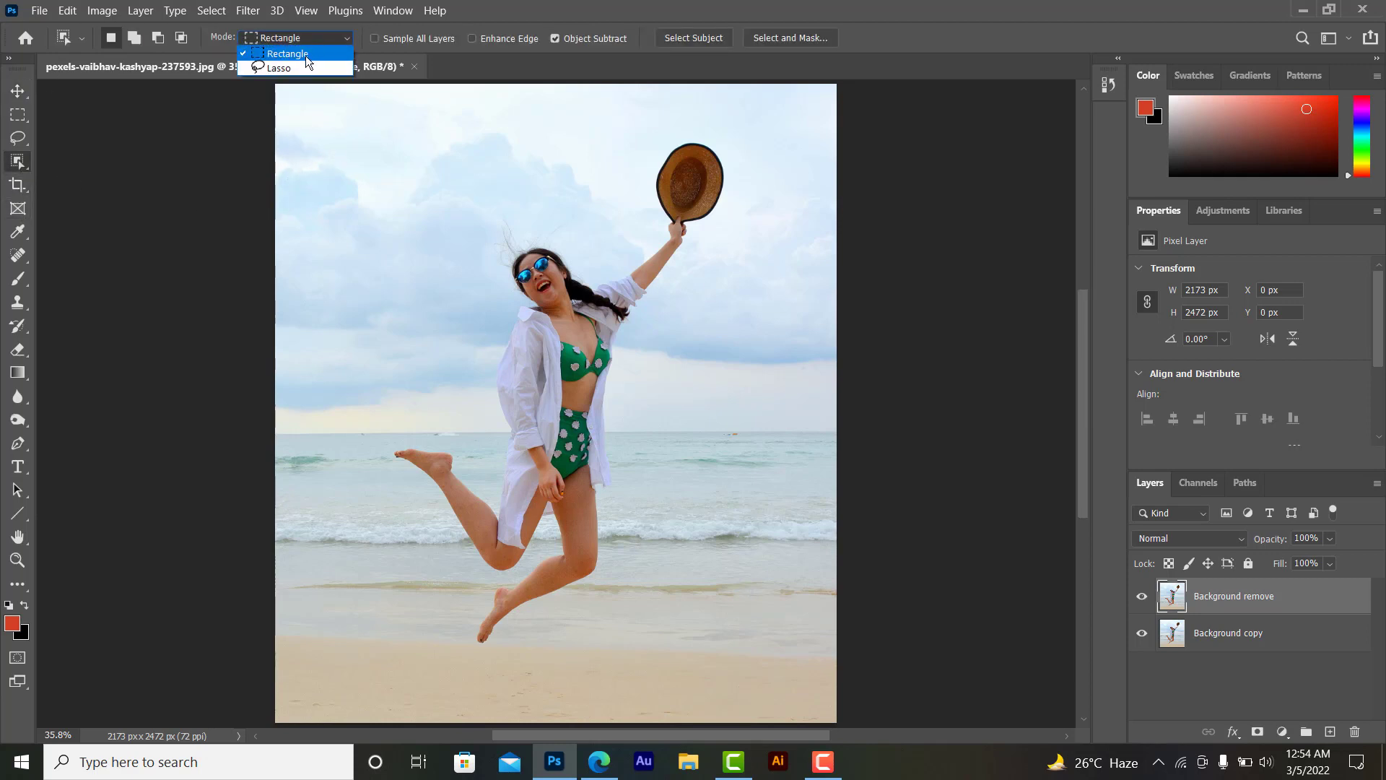
pyautogui.click(317, 55)
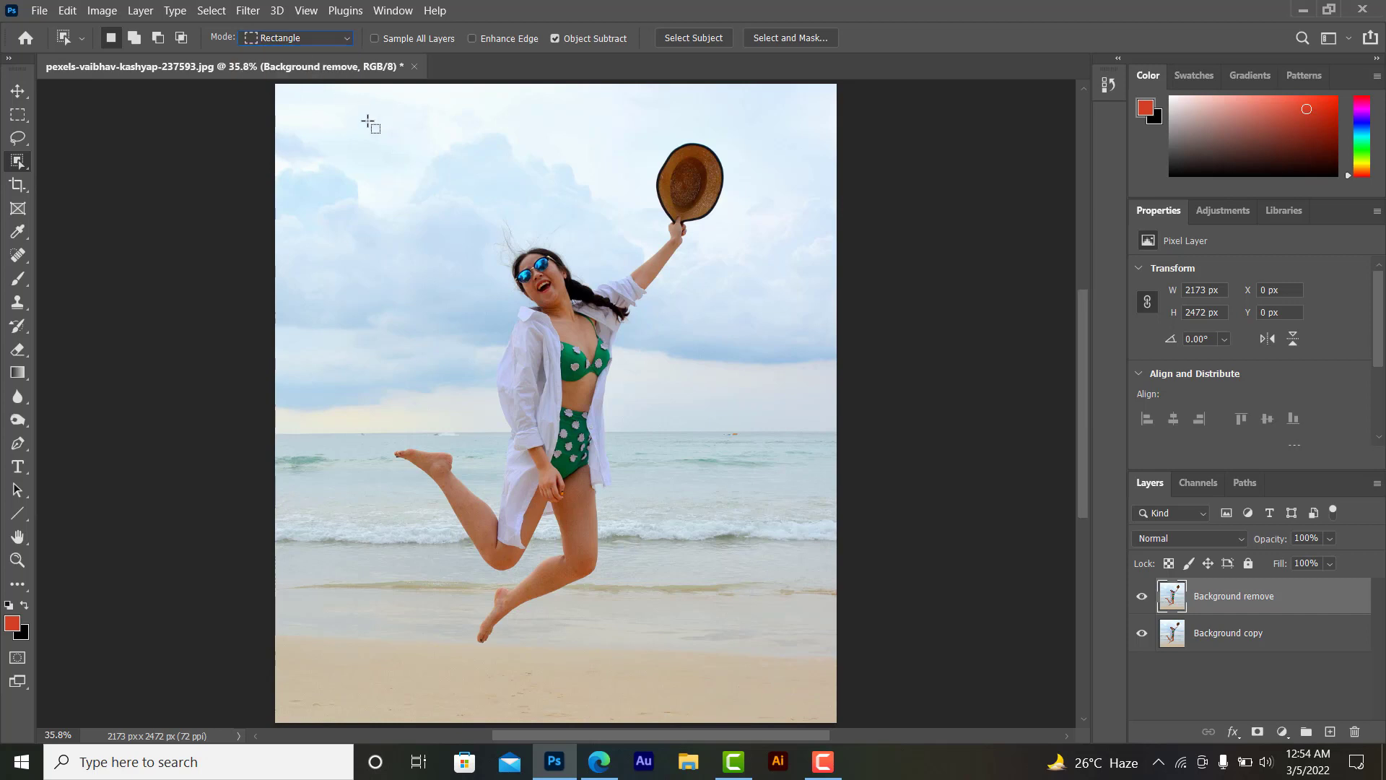
pyautogui.moveTo(368, 120)
pyautogui.mouseDown()
pyautogui.moveTo(457, 298)
pyautogui.moveTo(744, 673)
pyautogui.mouseUp()
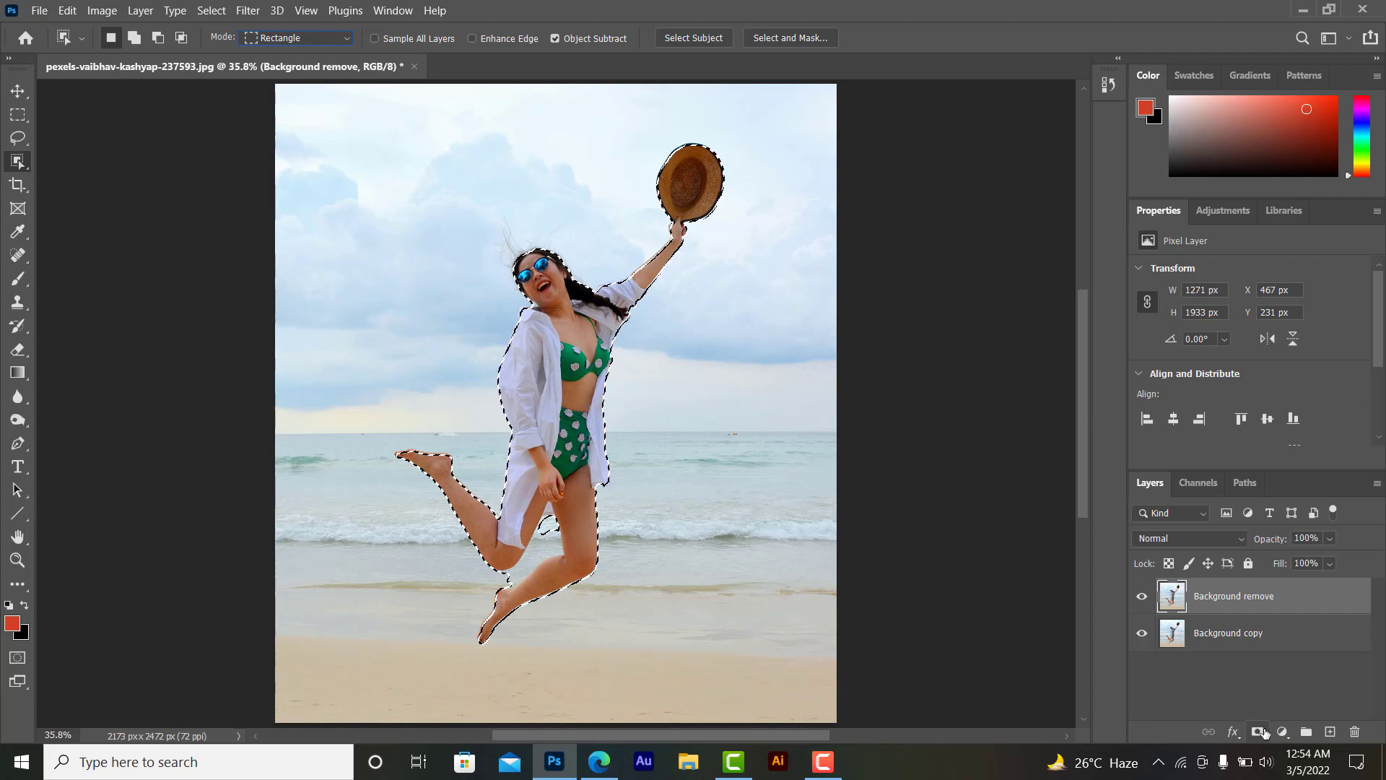
pyautogui.click(1263, 731)
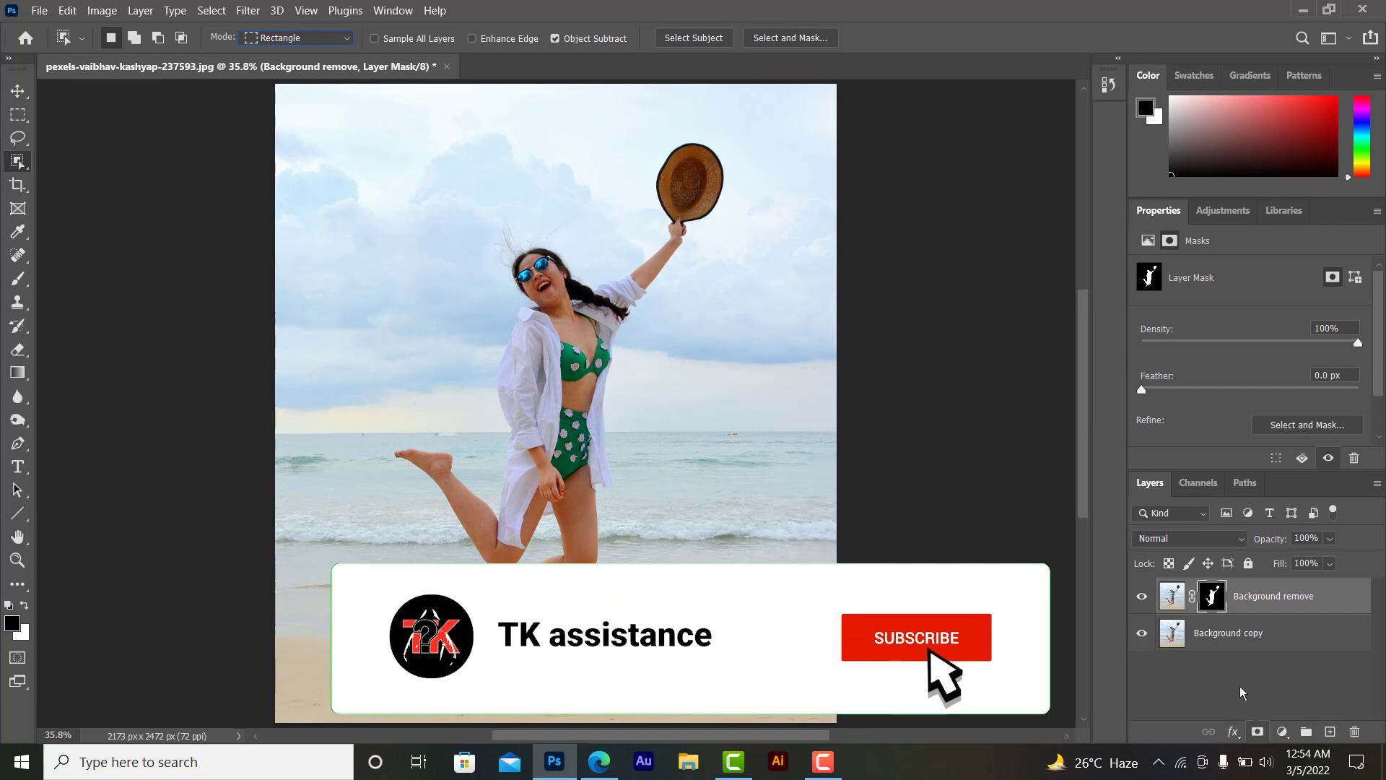
# Step: Hide the Background copy layer and switch to the Brush Tool
pyautogui.click(1141, 633)
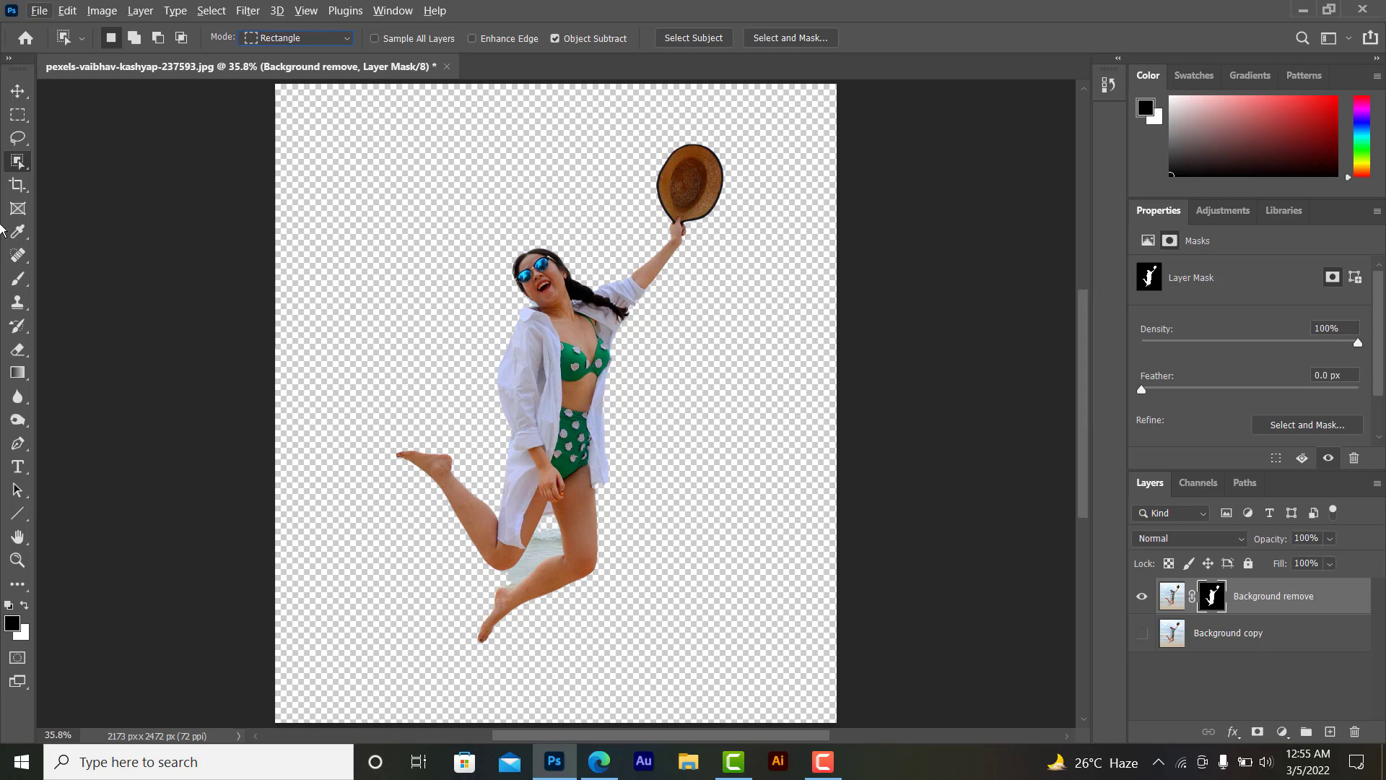
pyautogui.click(15, 281)
pyautogui.click(106, 285)
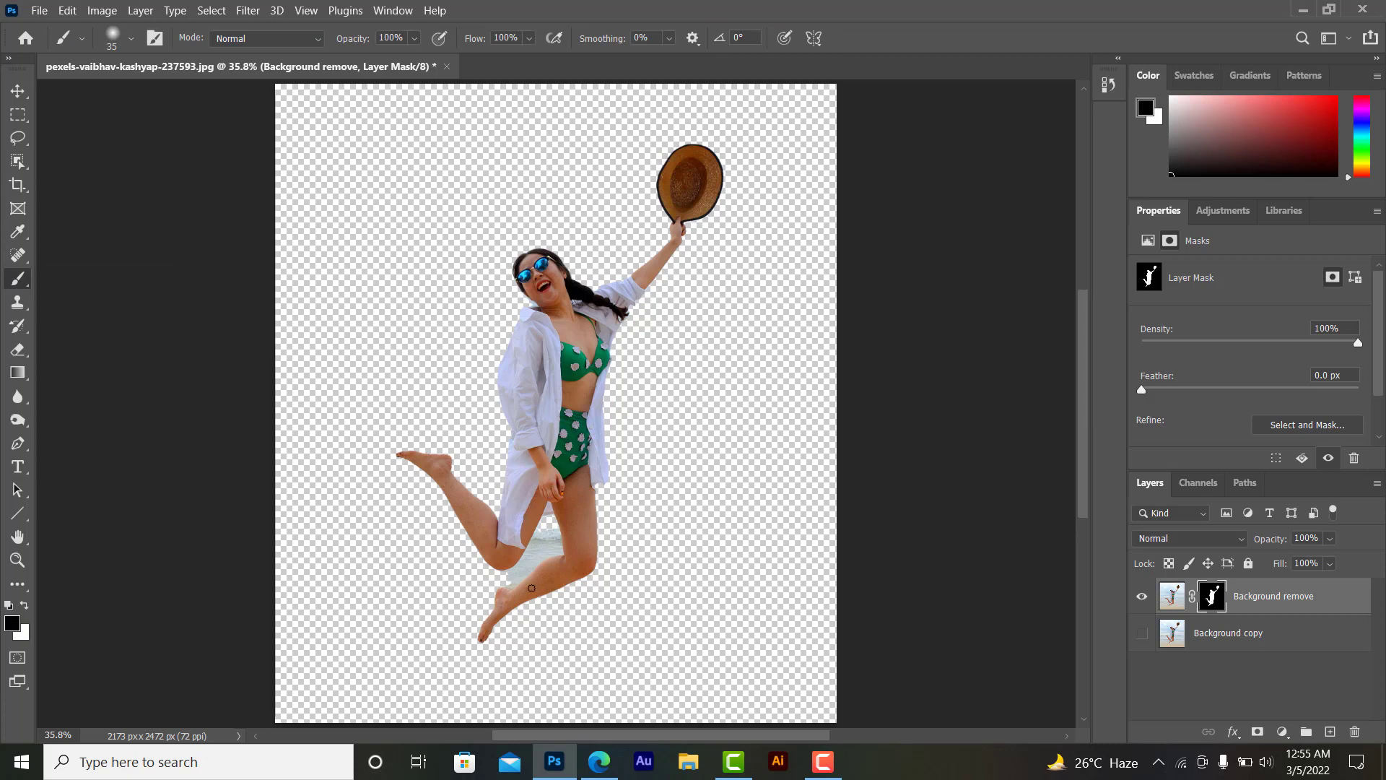
pyautogui.scroll(-1, 531, 587)
pyautogui.keyDown('alt'); pyautogui.scroll(2, 555, 532); pyautogui.keyUp('alt')
pyautogui.keyDown('alt'); pyautogui.scroll(2, 559, 447); pyautogui.keyUp('alt')
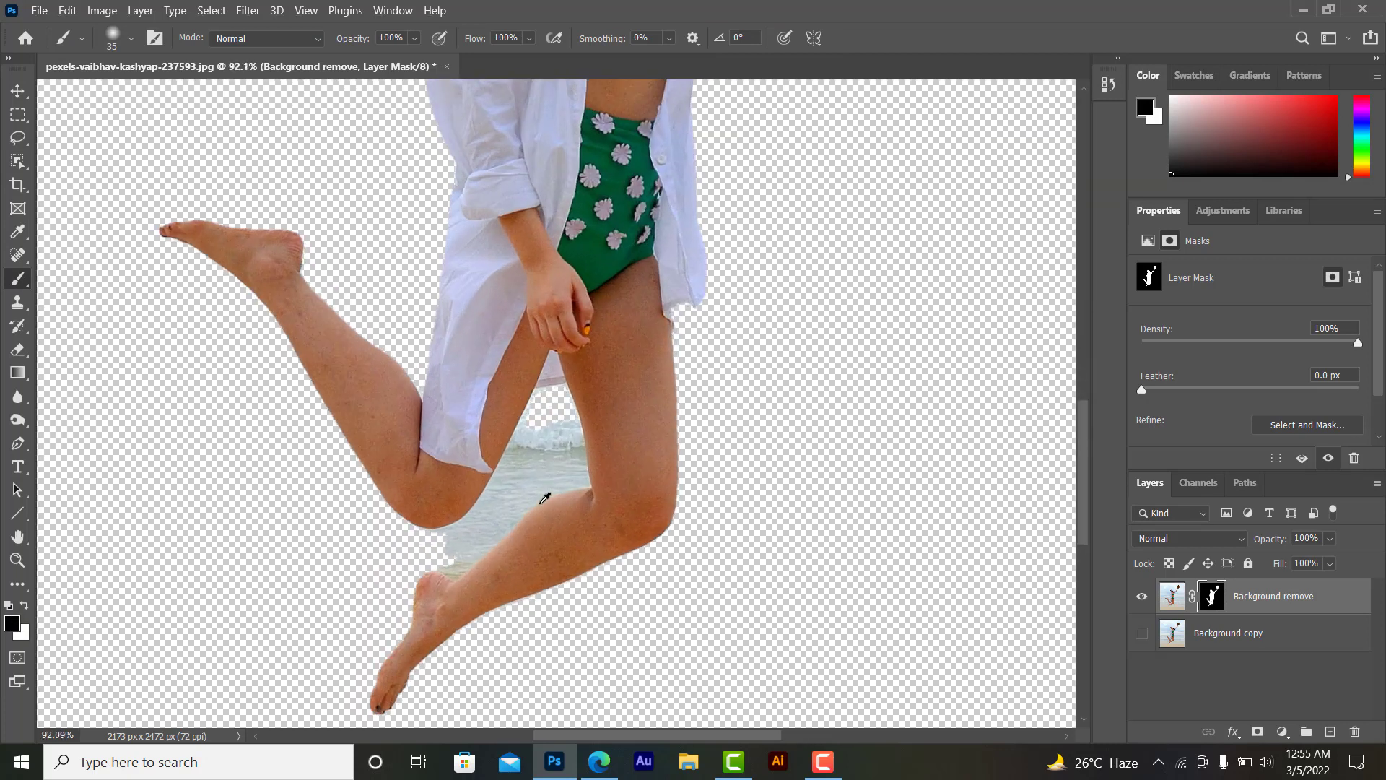
pyautogui.keyDown('alt'); pyautogui.scroll(1, 566, 394); pyautogui.keyUp('alt')
pyautogui.keyDown('alt'); pyautogui.scroll(2, 576, 368); pyautogui.keyUp('alt')
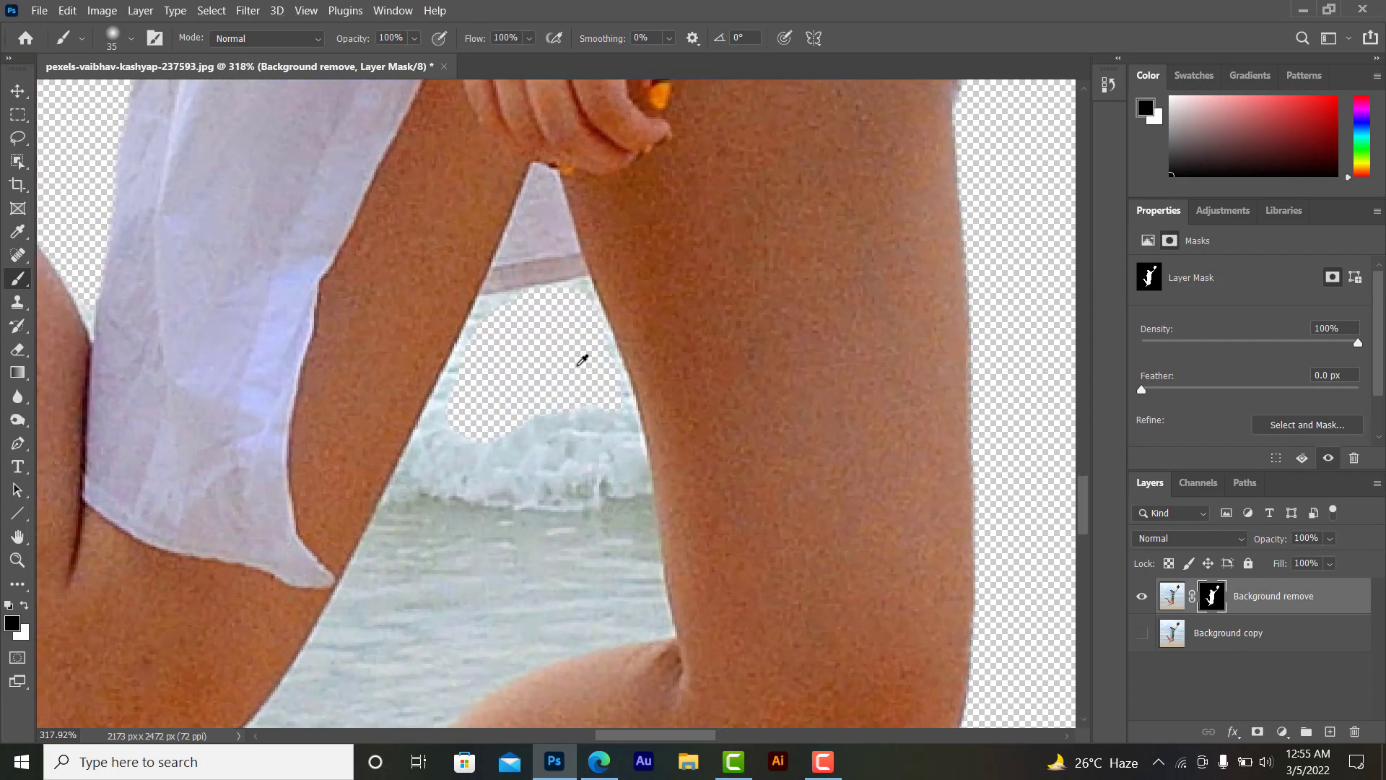
pyautogui.keyDown('alt'); pyautogui.scroll(1, 578, 366); pyautogui.keyUp('alt')
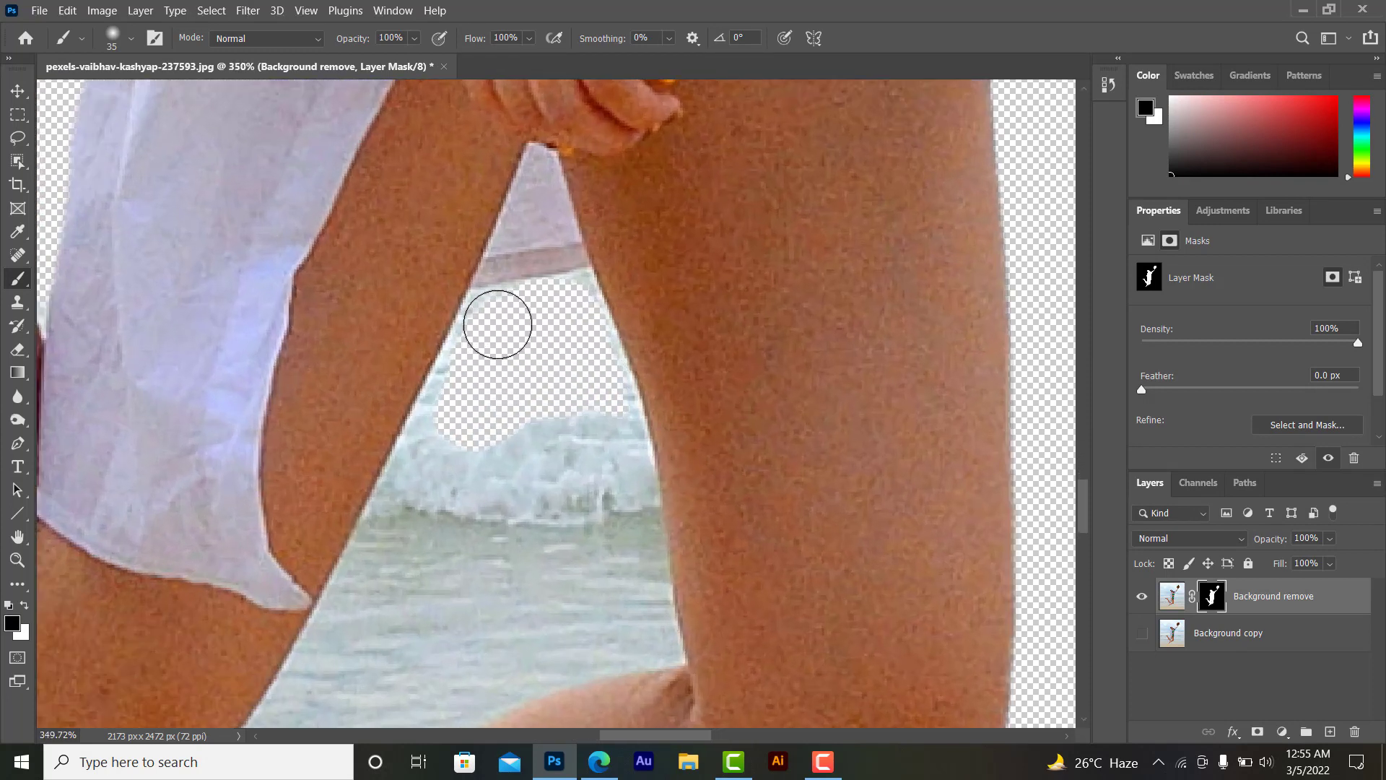
pyautogui.keyDown('alt'); pyautogui.scroll(-1, 504, 328); pyautogui.keyUp('alt')
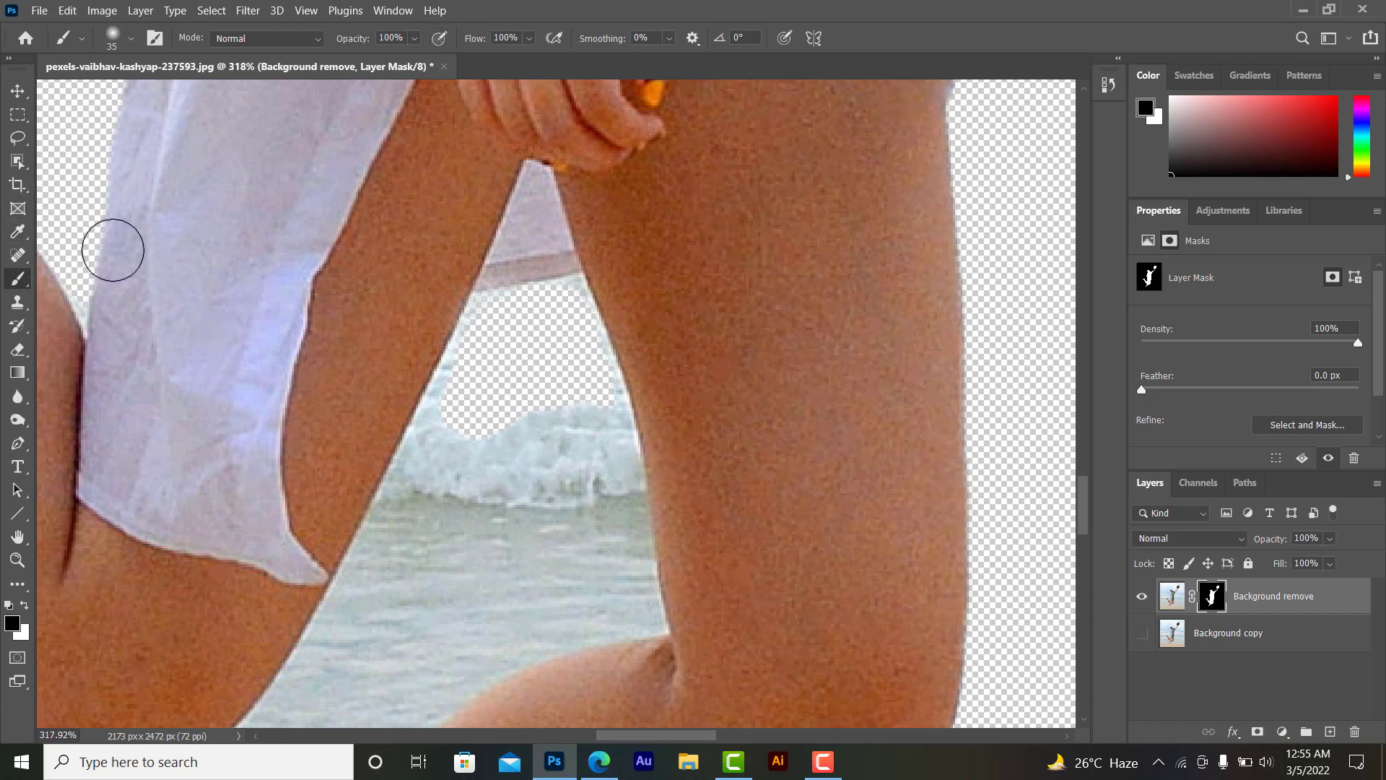
# Step: Shrink the brush and paint out the sea patch between the legs on the mask
pyautogui.click(130, 40)
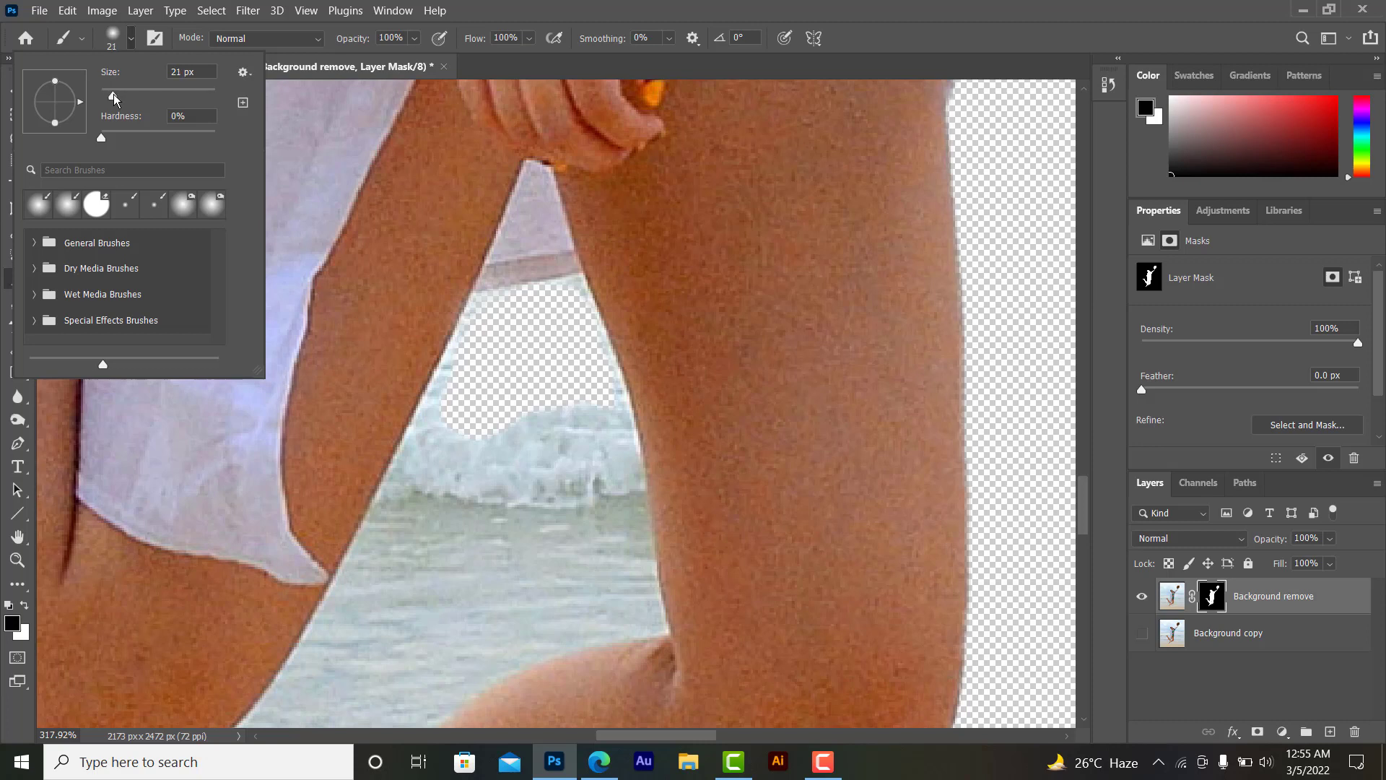
pyautogui.click(509, 294)
pyautogui.moveTo(519, 322)
pyautogui.mouseDown()
pyautogui.moveTo(476, 470)
pyautogui.moveTo(469, 359)
pyautogui.moveTo(534, 211)
pyautogui.mouseUp()
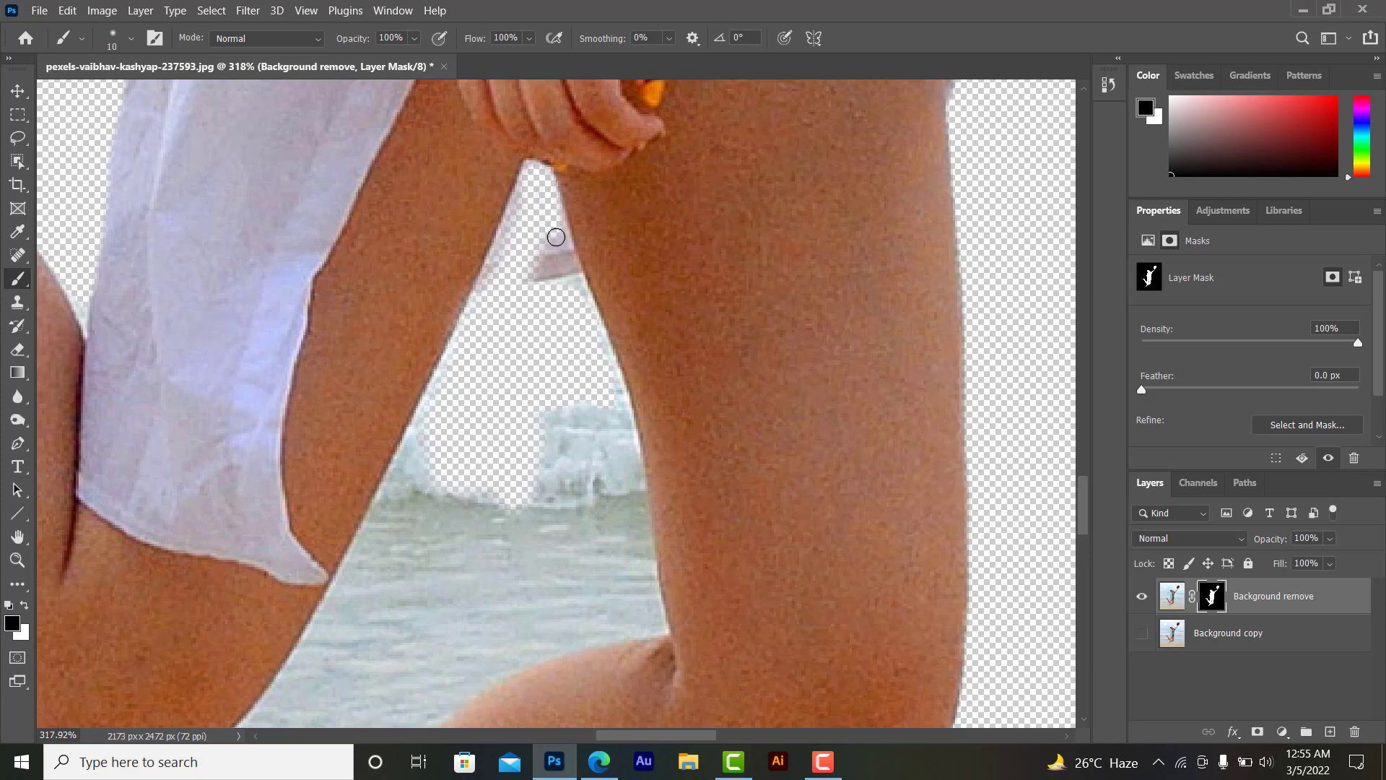
pyautogui.moveTo(556, 237); pyautogui.dragTo(567, 274)
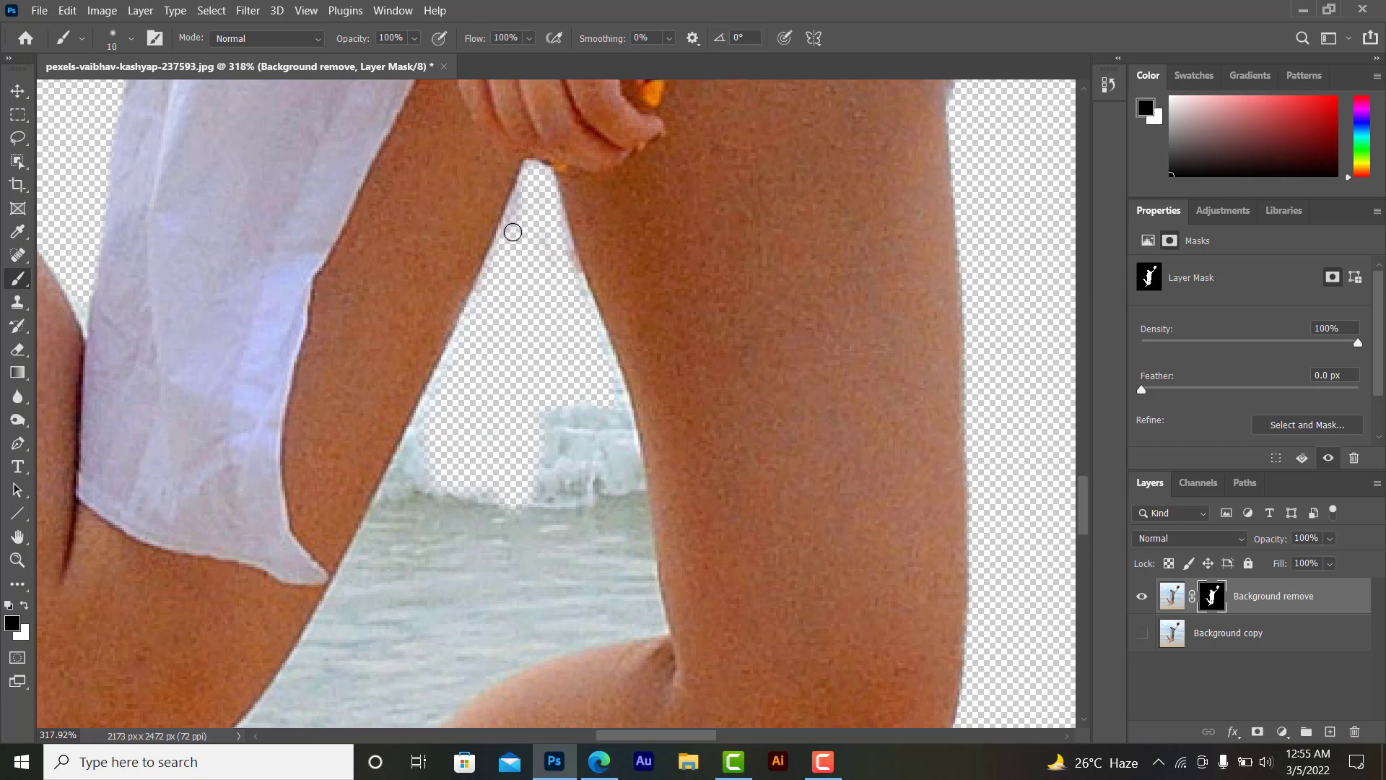
pyautogui.scroll(-3, 549, 209)
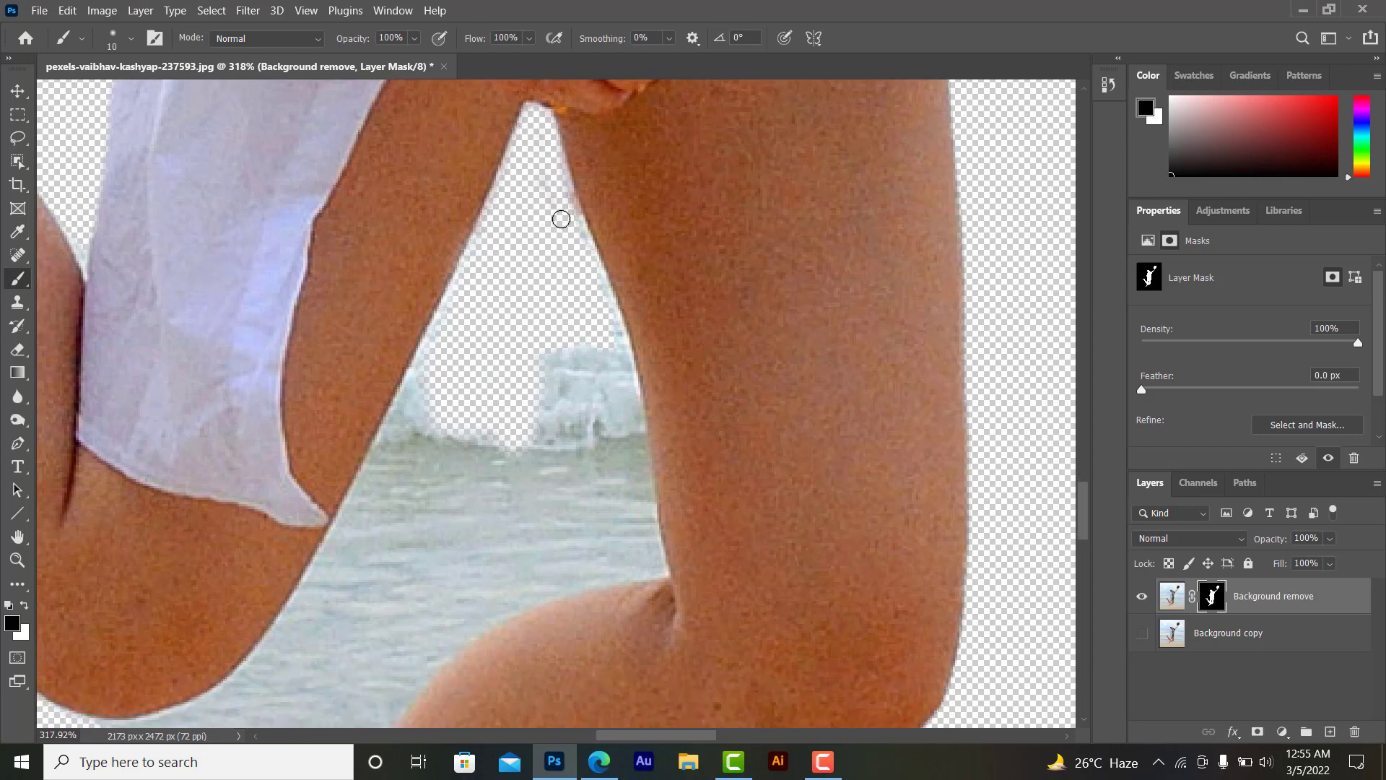
pyautogui.scroll(-2, 552, 343)
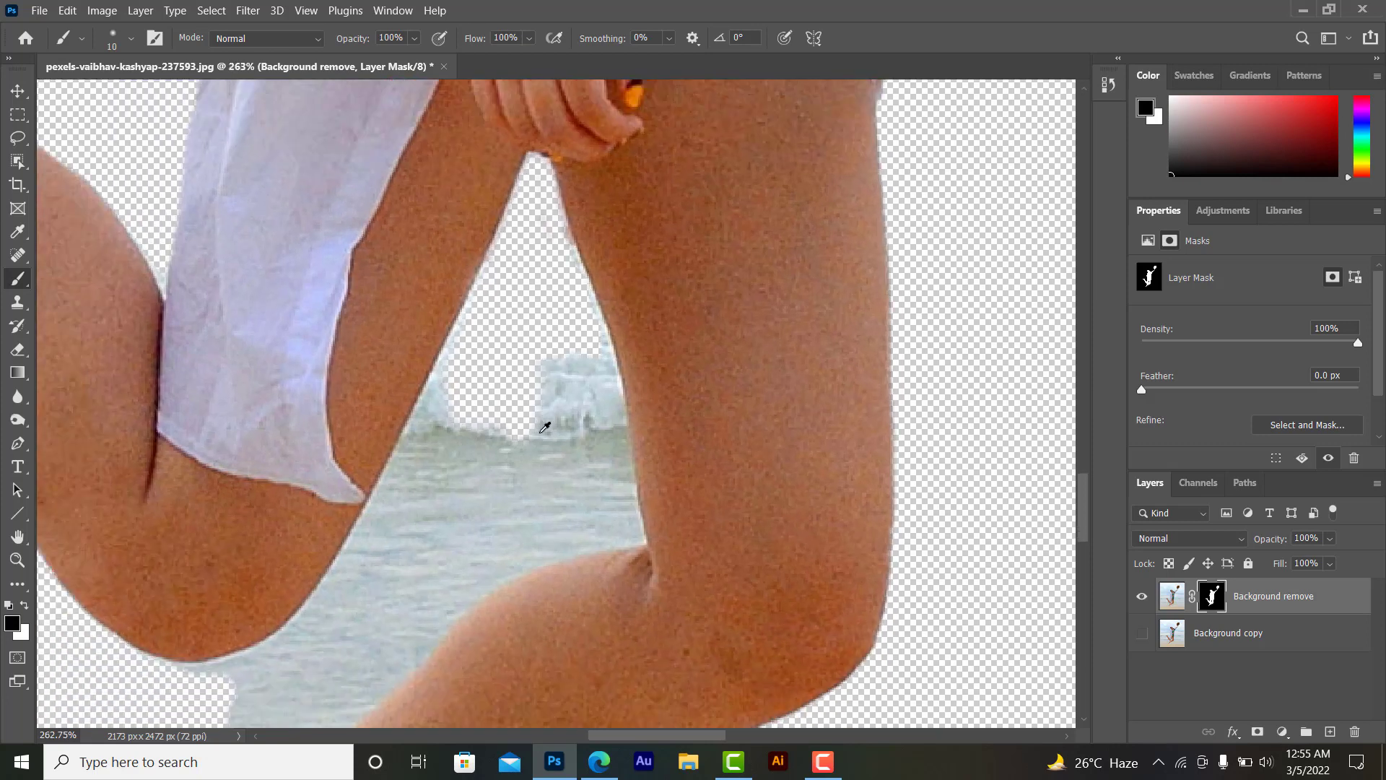
pyautogui.scroll(-2, 561, 350)
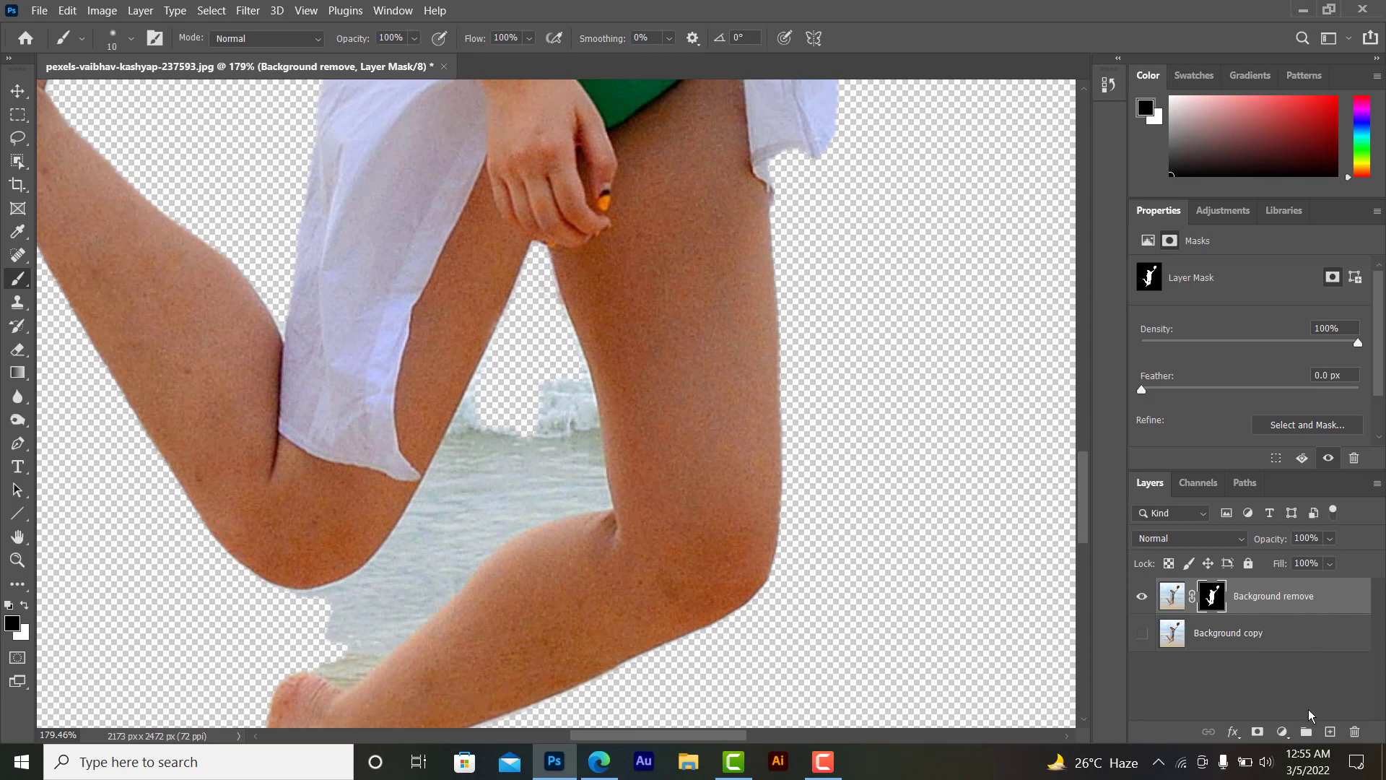
# Step: Add a black Solid Color fill layer below Background remove, then reselect the woman's mask
pyautogui.click(1282, 731)
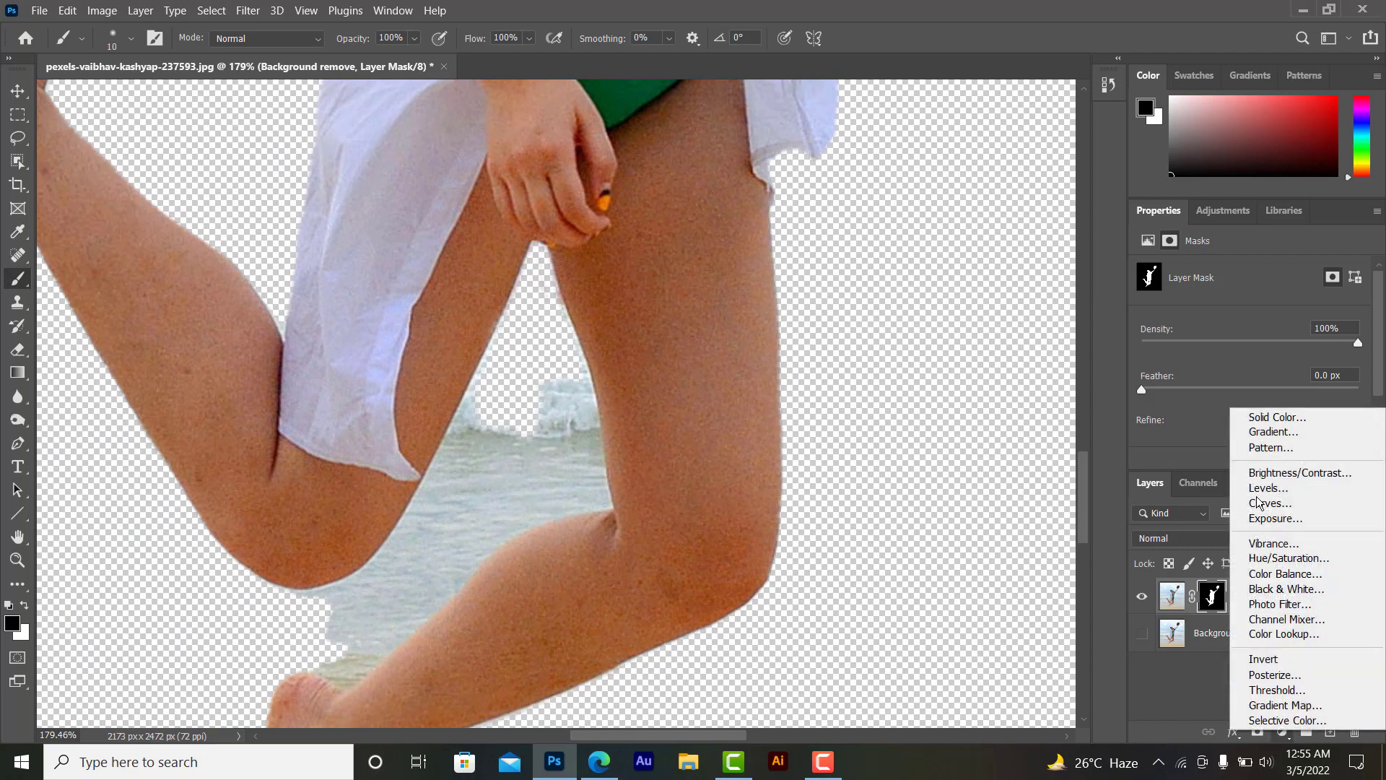
pyautogui.click(1269, 417)
pyautogui.click(903, 504)
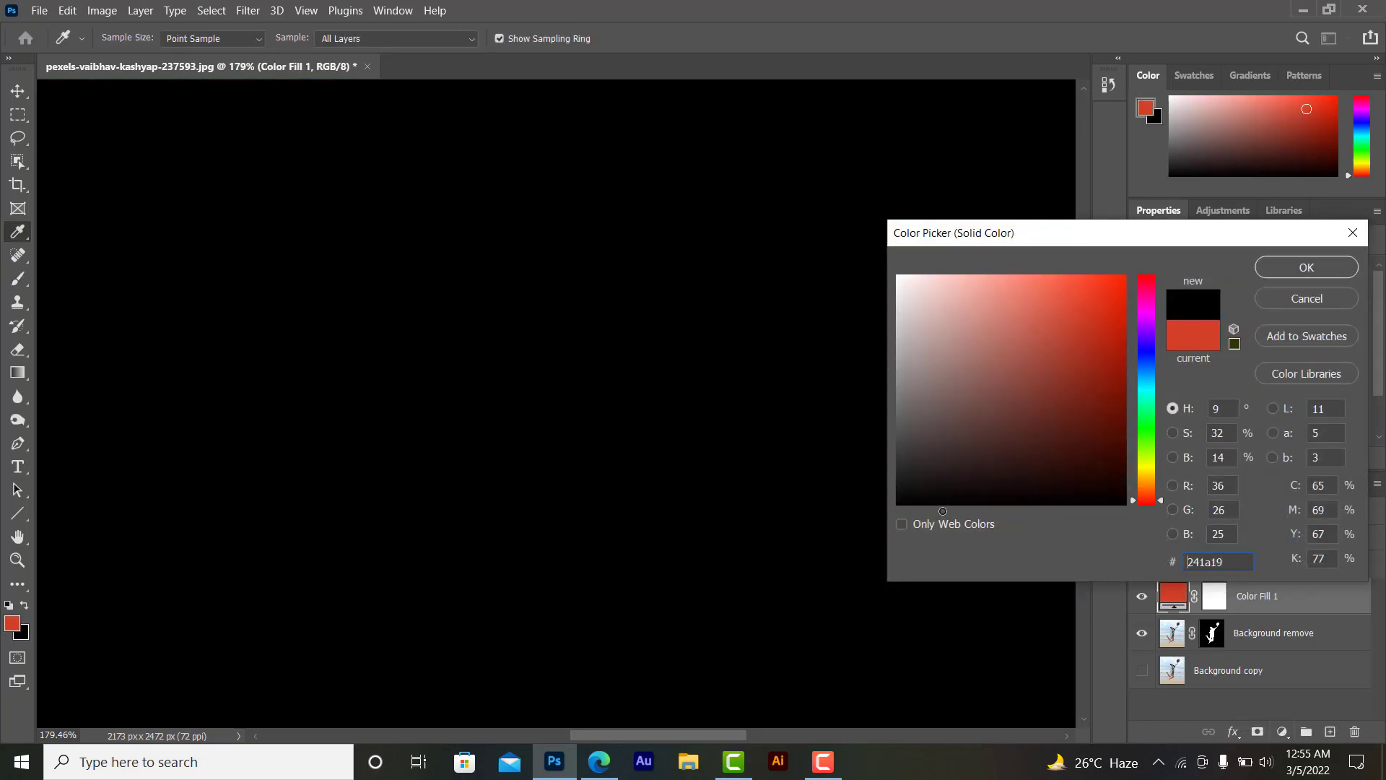
pyautogui.click(1306, 268)
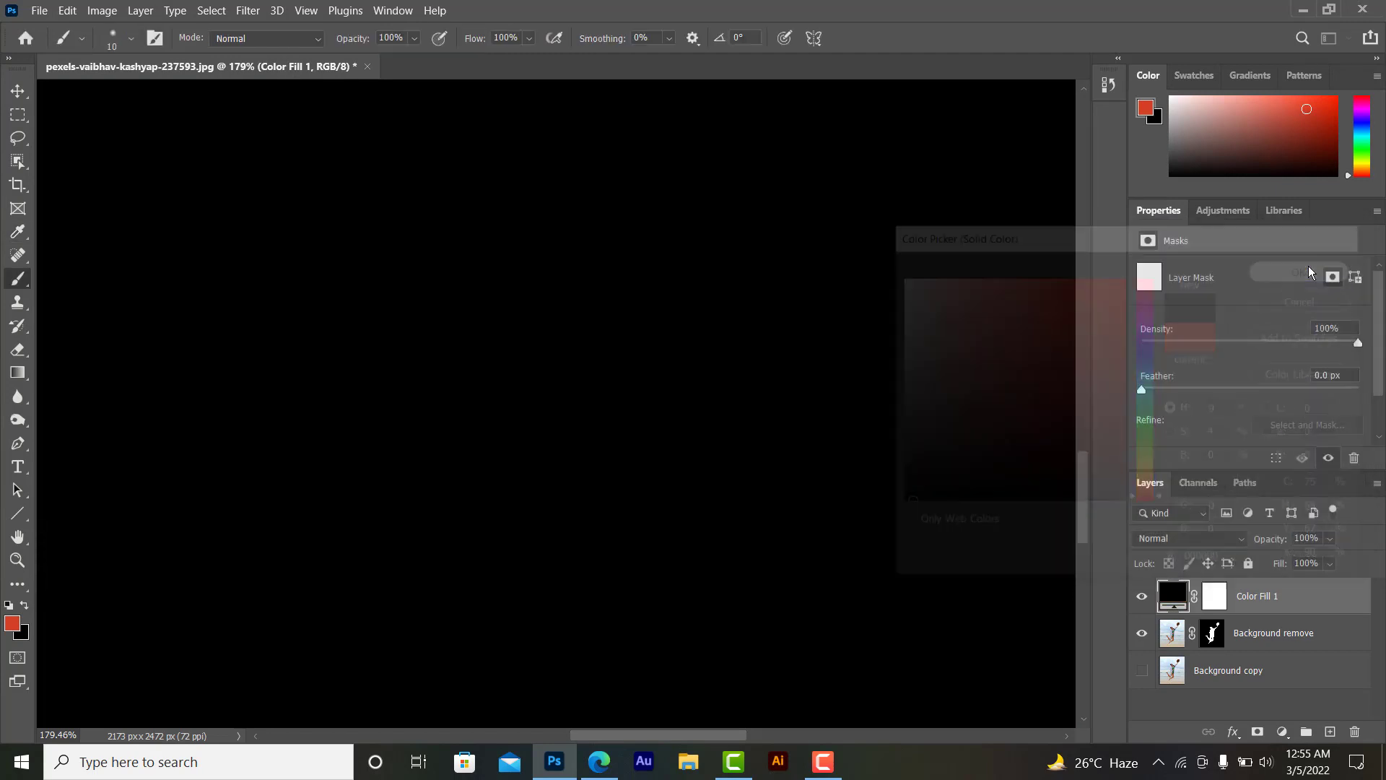
pyautogui.moveTo(1258, 596); pyautogui.dragTo(1258, 649)
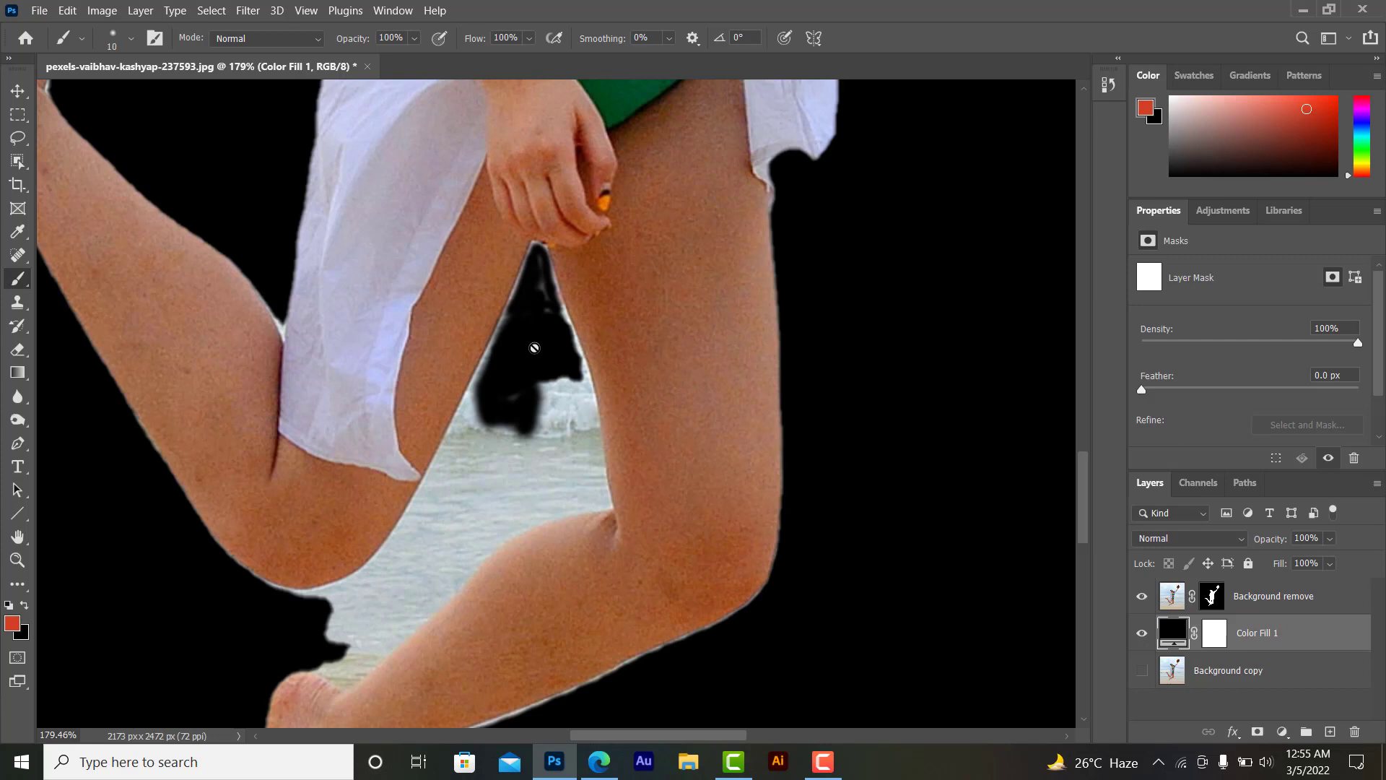
pyautogui.click(1205, 595)
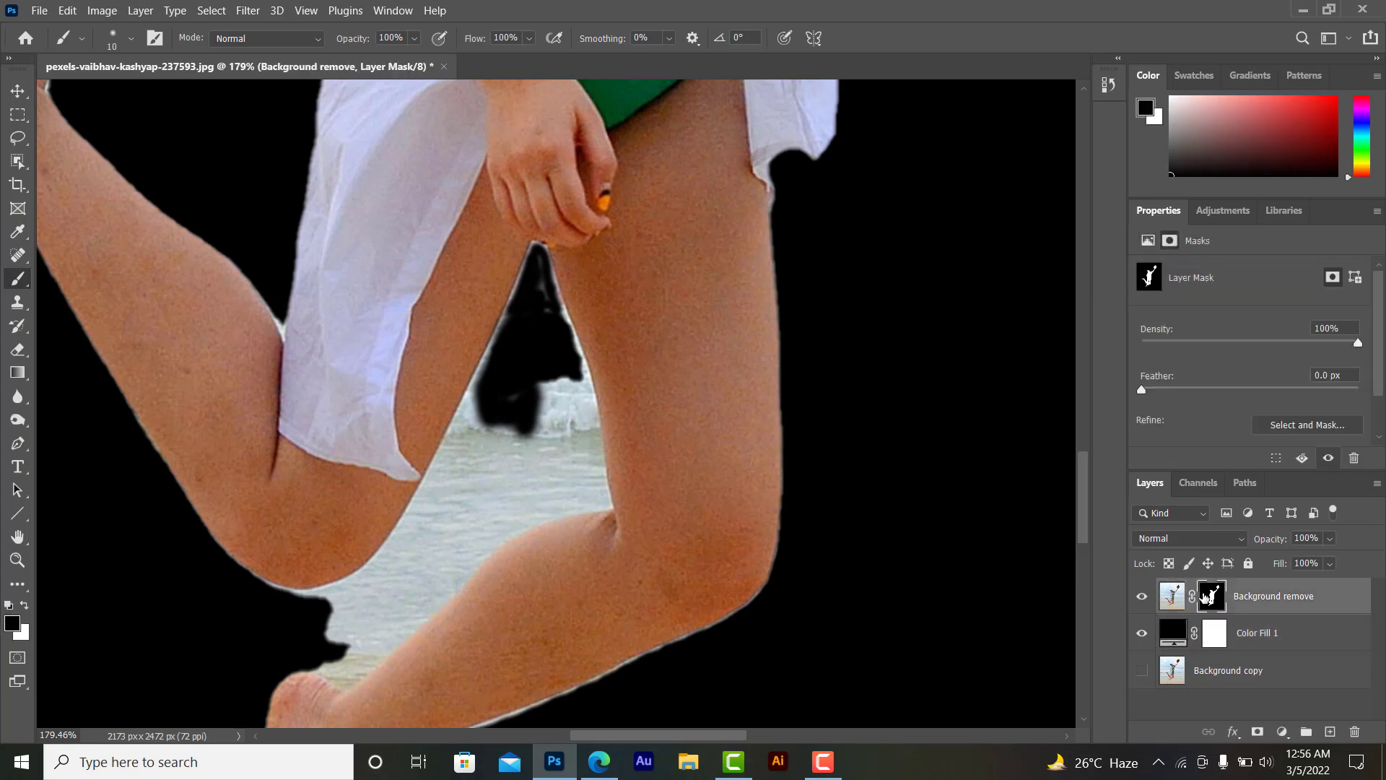
pyautogui.scroll(2, 427, 404)
pyautogui.scroll(2, 505, 304)
# Step: Mask the light streak and fringes along the edges of the leg gap
pyautogui.scroll(2, 569, 199)
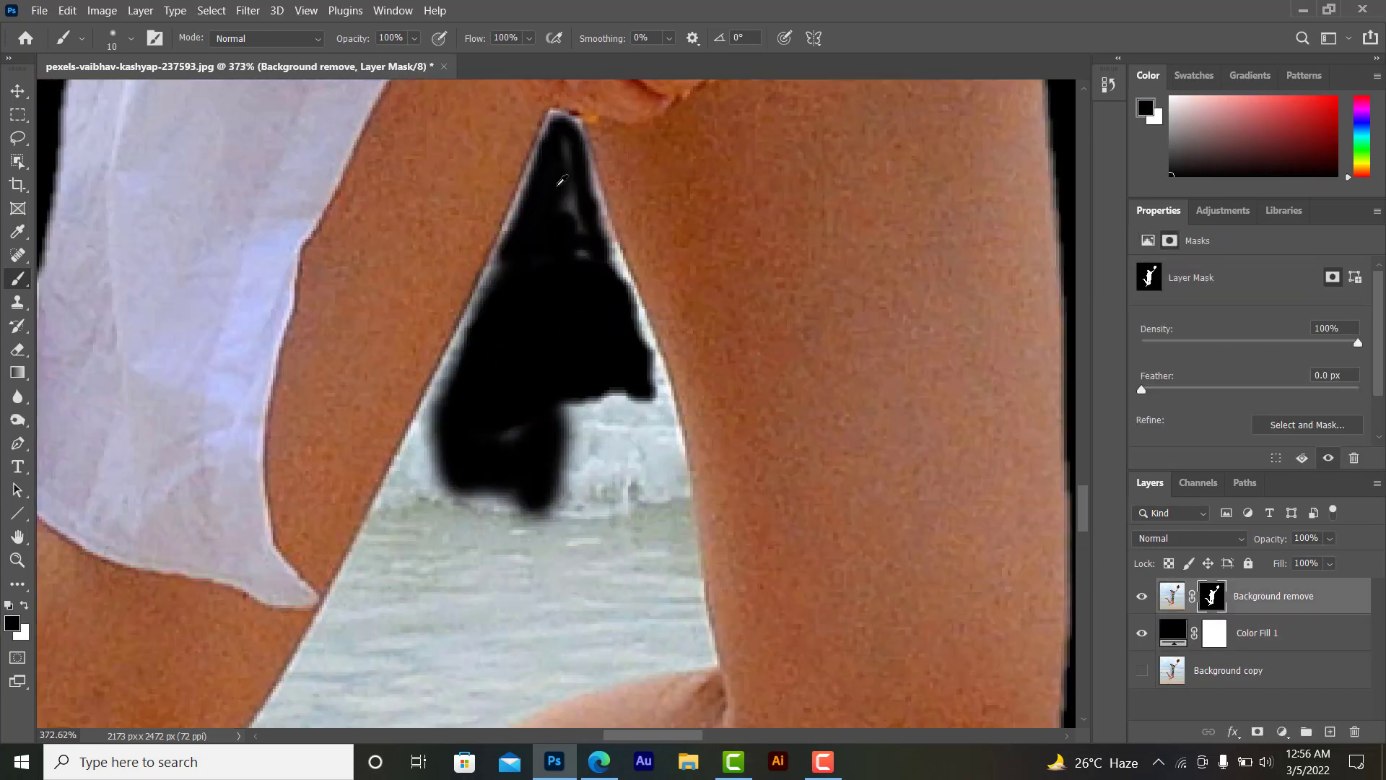
pyautogui.moveTo(569, 200); pyautogui.dragTo(564, 241)
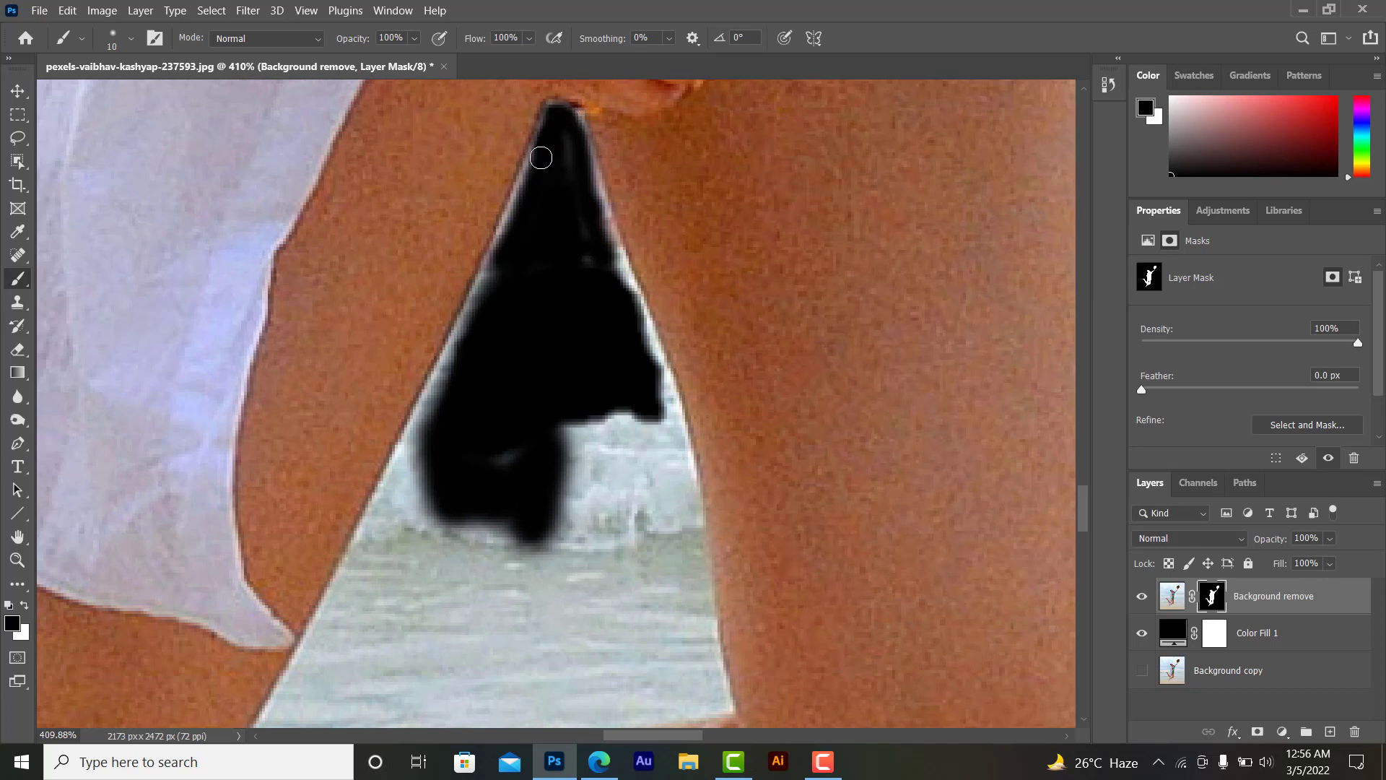
pyautogui.moveTo(540, 158); pyautogui.dragTo(423, 433)
pyautogui.moveTo(560, 133)
pyautogui.mouseDown()
pyautogui.moveTo(613, 263)
pyautogui.moveTo(597, 223)
pyautogui.moveTo(634, 228)
pyautogui.moveTo(661, 322)
pyautogui.moveTo(655, 303)
pyautogui.mouseUp()
pyautogui.scroll(-2, 597, 223)
pyautogui.scroll(-2, 655, 304)
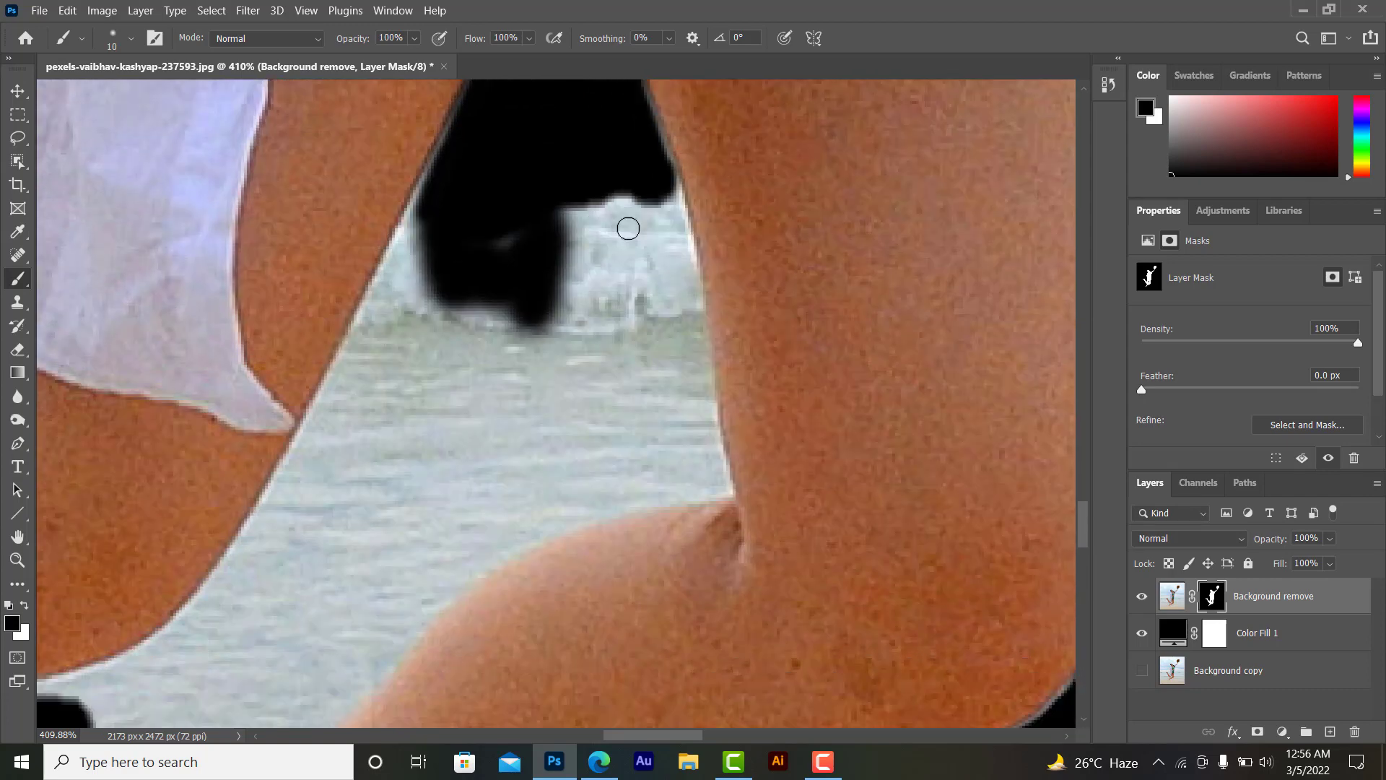
pyautogui.moveTo(649, 185)
pyautogui.mouseDown()
pyautogui.moveTo(682, 242)
pyautogui.moveTo(721, 486)
pyautogui.mouseUp()
pyautogui.moveTo(681, 266); pyautogui.dragTo(668, 193)
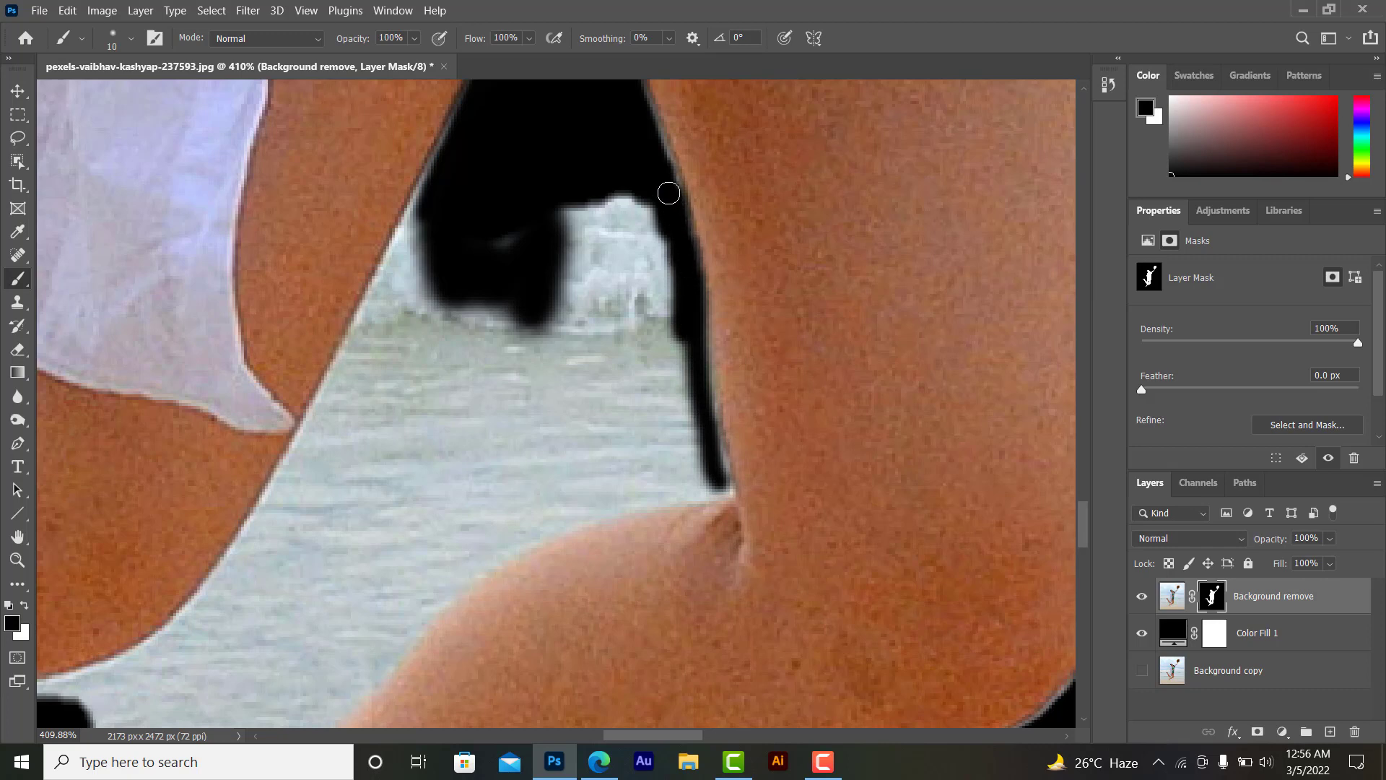
# Step: Paint out the sea along the lower leg edge and between the limbs
pyautogui.scroll(-2, 618, 222)
pyautogui.moveTo(430, 97)
pyautogui.mouseDown()
pyautogui.moveTo(317, 347)
pyautogui.moveTo(387, 241)
pyautogui.moveTo(393, 180)
pyautogui.moveTo(289, 402)
pyautogui.mouseUp()
pyautogui.scroll(-3, 334, 334)
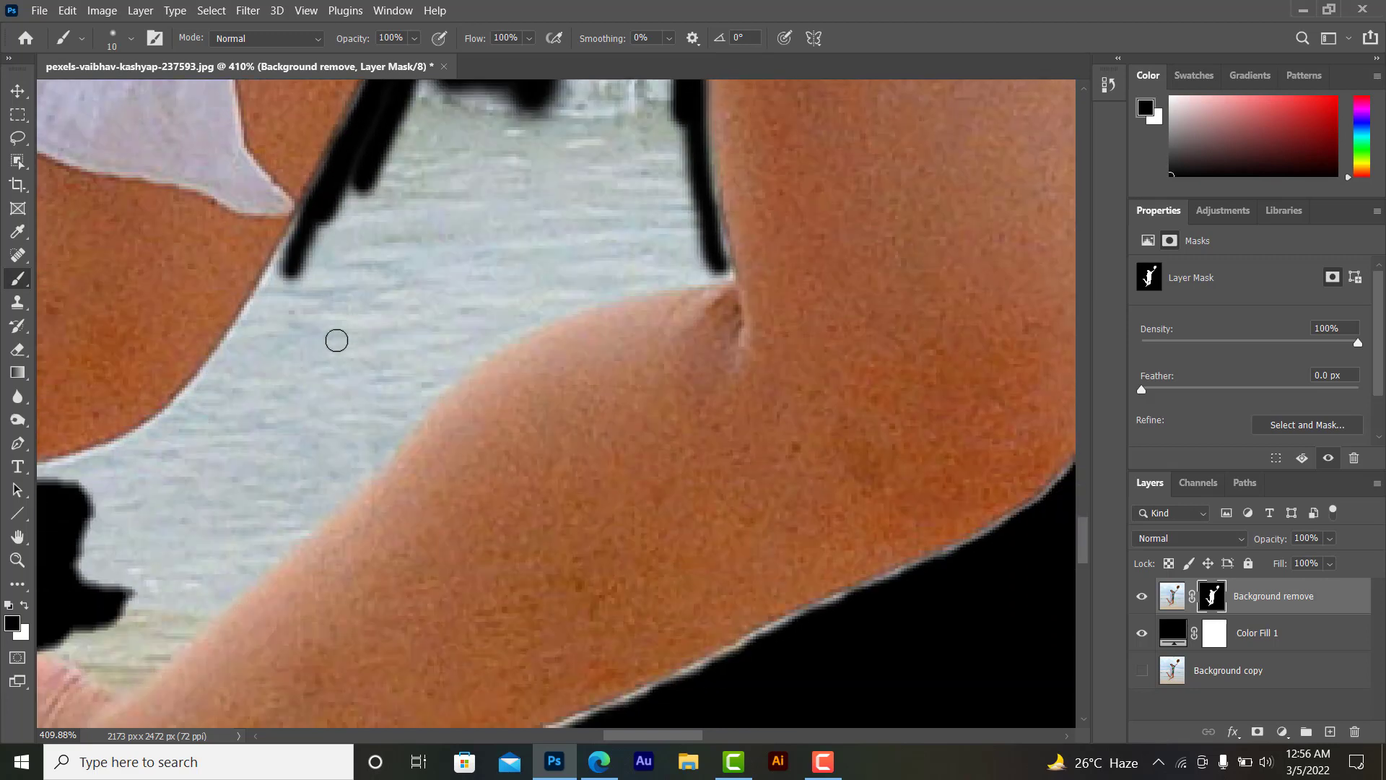
pyautogui.hscroll(-3, 346, 332)
pyautogui.moveTo(103, 482)
pyautogui.mouseDown()
pyautogui.moveTo(231, 440)
pyautogui.moveTo(285, 395)
pyautogui.moveTo(421, 199)
pyautogui.mouseUp()
pyautogui.scroll(-2, 312, 399)
pyautogui.moveTo(137, 589)
pyautogui.mouseDown()
pyautogui.moveTo(223, 622)
pyautogui.moveTo(545, 317)
pyautogui.moveTo(642, 261)
pyautogui.moveTo(805, 216)
pyautogui.mouseUp()
pyautogui.scroll(-1, 794, 231)
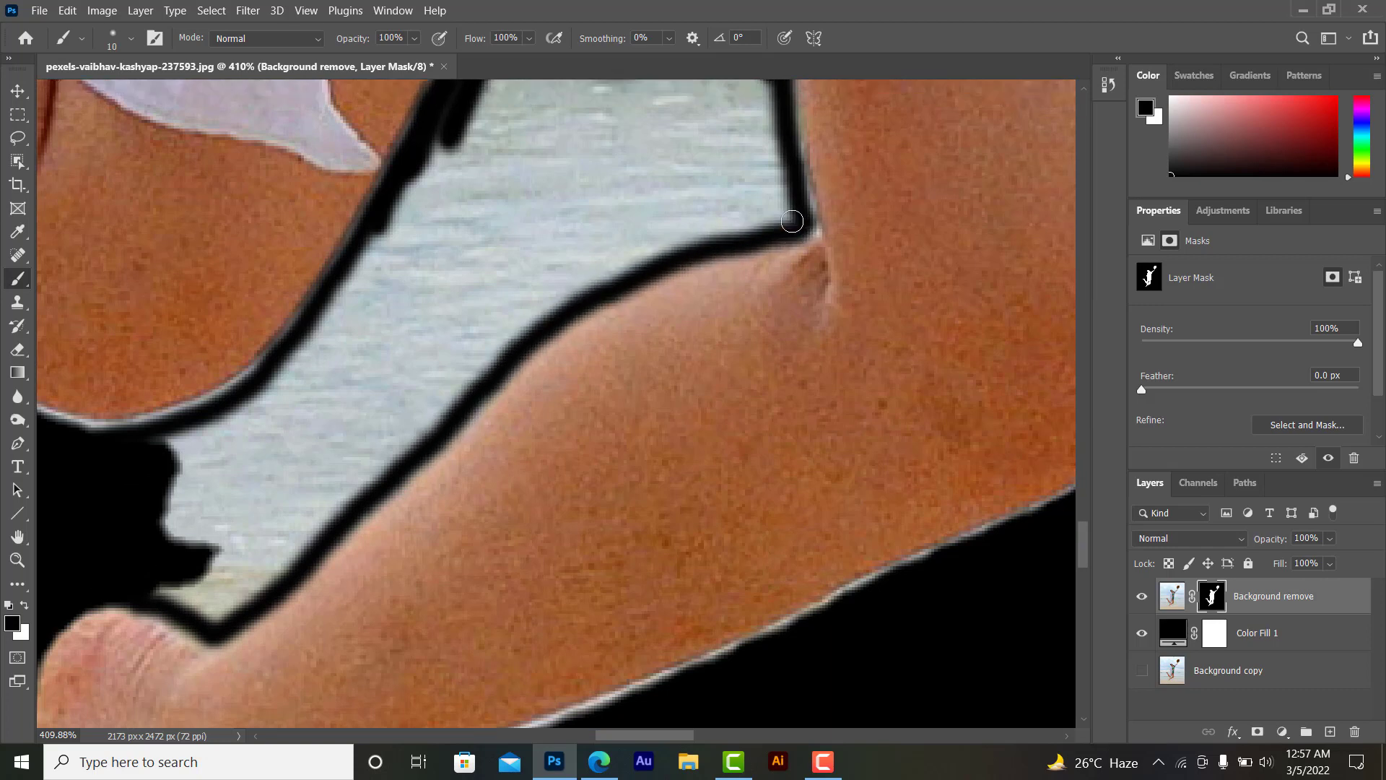
pyautogui.scroll(-2, 720, 259)
pyautogui.moveTo(695, 147)
pyautogui.mouseDown()
pyautogui.moveTo(592, 166)
pyautogui.moveTo(505, 294)
pyautogui.moveTo(368, 433)
pyautogui.moveTo(282, 424)
pyautogui.moveTo(404, 448)
pyautogui.moveTo(353, 527)
pyautogui.moveTo(491, 404)
pyautogui.moveTo(561, 255)
pyautogui.moveTo(570, 303)
pyautogui.moveTo(619, 241)
pyautogui.moveTo(649, 288)
pyautogui.moveTo(721, 256)
pyautogui.moveTo(689, 296)
pyautogui.moveTo(758, 278)
pyautogui.moveTo(765, 217)
pyautogui.moveTo(658, 249)
pyautogui.moveTo(613, 238)
pyautogui.moveTo(686, 285)
pyautogui.moveTo(699, 390)
pyautogui.moveTo(747, 286)
pyautogui.moveTo(652, 405)
pyautogui.moveTo(763, 416)
pyautogui.mouseUp()
pyautogui.scroll(3, 650, 257)
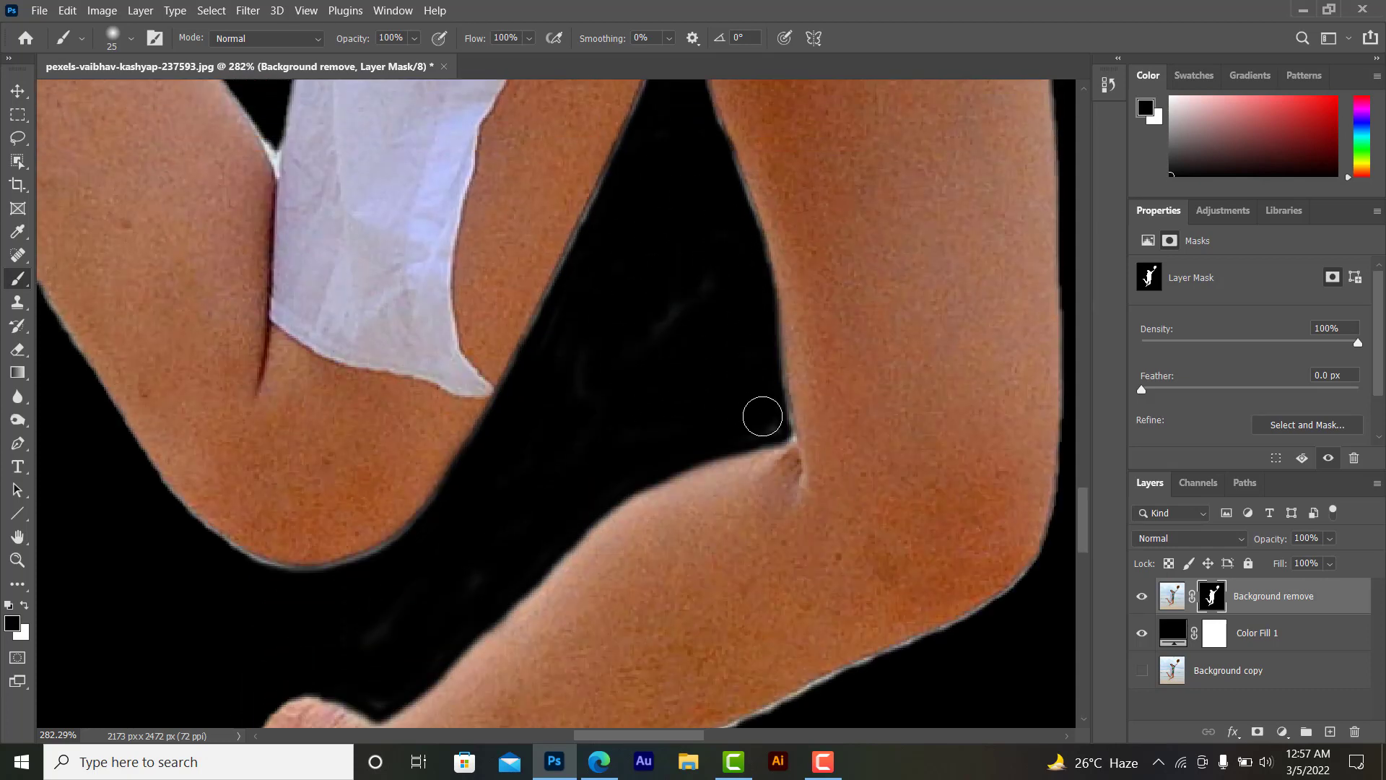
# Step: Shrink the brush and mask the light fringe along the leg and foot edges
pyautogui.moveTo(612, 199); pyautogui.dragTo(596, 253)
pyautogui.scroll(-2, 583, 366)
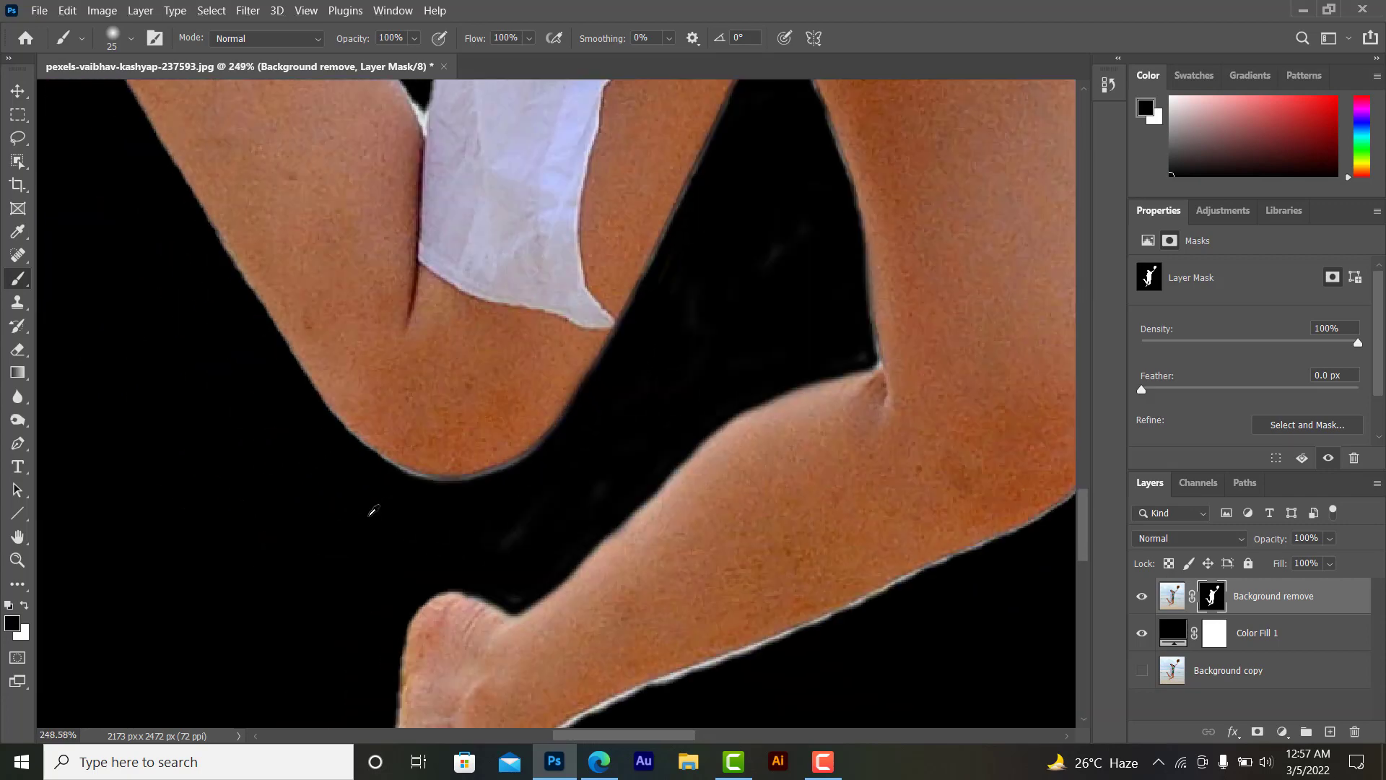
pyautogui.scroll(2, 394, 460)
pyautogui.scroll(-3, 627, 498)
pyautogui.scroll(-3, 627, 498)
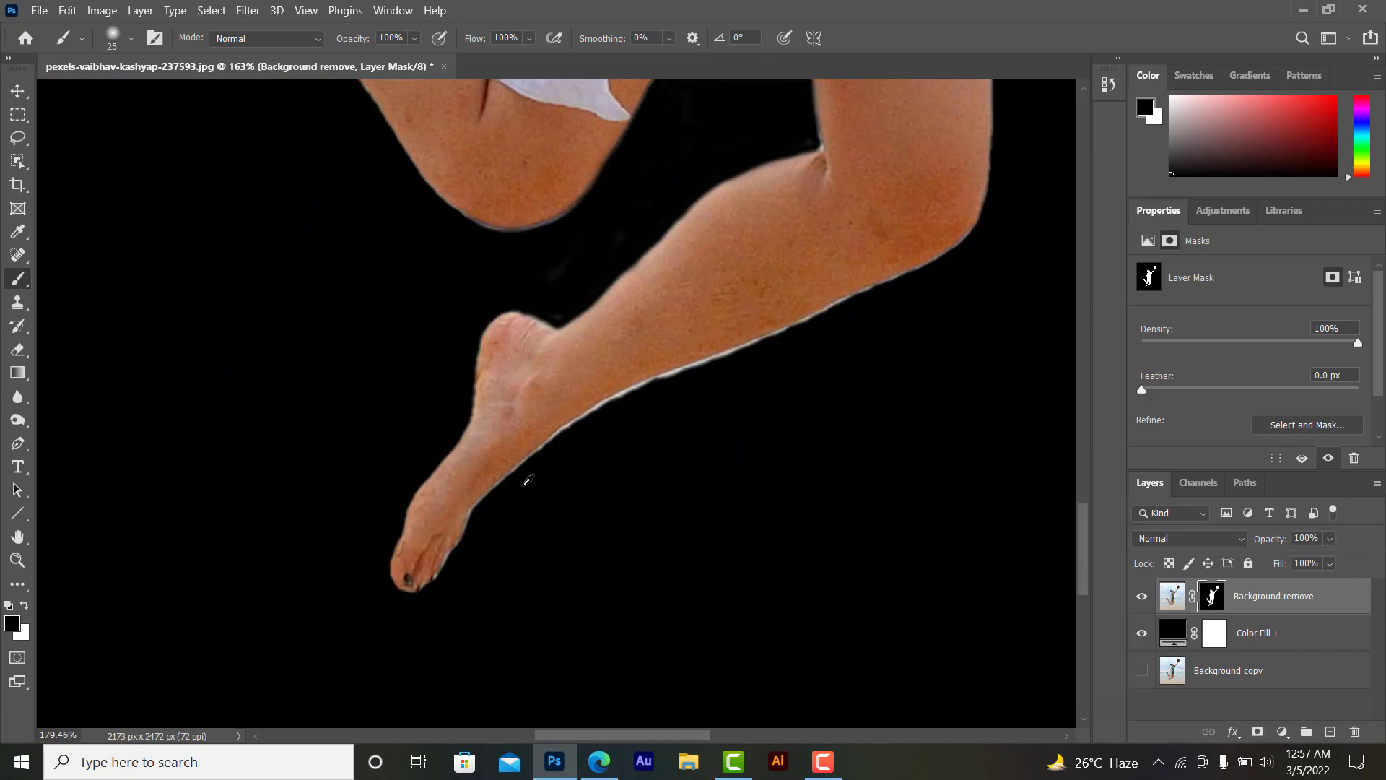
pyautogui.scroll(3, 545, 483)
pyautogui.press('[')
pyautogui.scroll(2, 356, 511)
pyautogui.moveTo(355, 510)
pyautogui.mouseDown()
pyautogui.moveTo(483, 297)
pyautogui.moveTo(578, 214)
pyautogui.moveTo(671, 179)
pyautogui.mouseUp()
pyautogui.press('[')
pyautogui.scroll(2, 671, 180)
pyautogui.moveTo(653, 279)
pyautogui.mouseDown()
pyautogui.moveTo(820, 170)
pyautogui.moveTo(932, 137)
pyautogui.mouseUp()
pyautogui.moveTo(779, 191)
pyautogui.mouseDown()
pyautogui.moveTo(712, 226)
pyautogui.moveTo(498, 409)
pyautogui.moveTo(416, 533)
pyautogui.mouseUp()
# Step: Mask the white and grey fringe along the leg and limb edges
pyautogui.scroll(3, 416, 533)
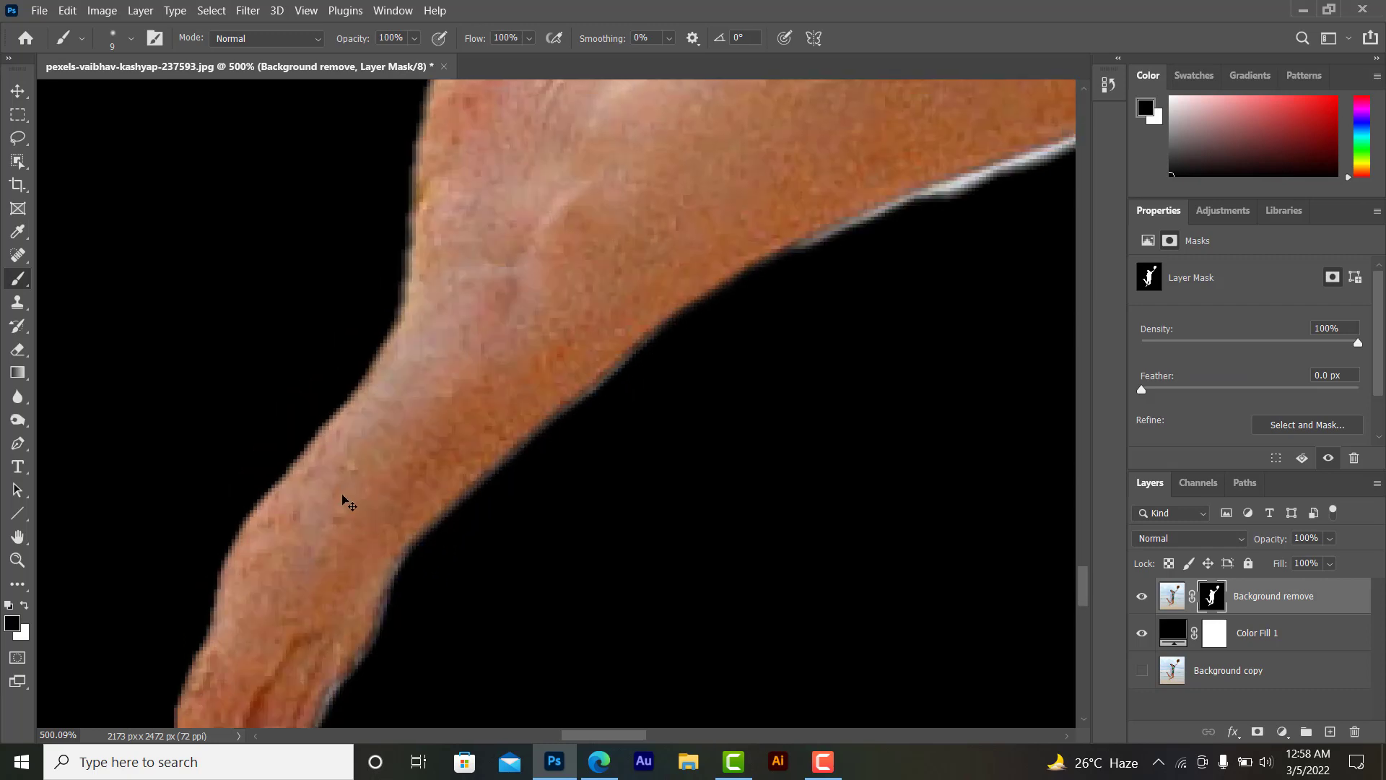
pyautogui.hscroll(3, 341, 495)
pyautogui.hscroll(3, 304, 486)
pyautogui.moveTo(747, 270); pyautogui.dragTo(284, 442)
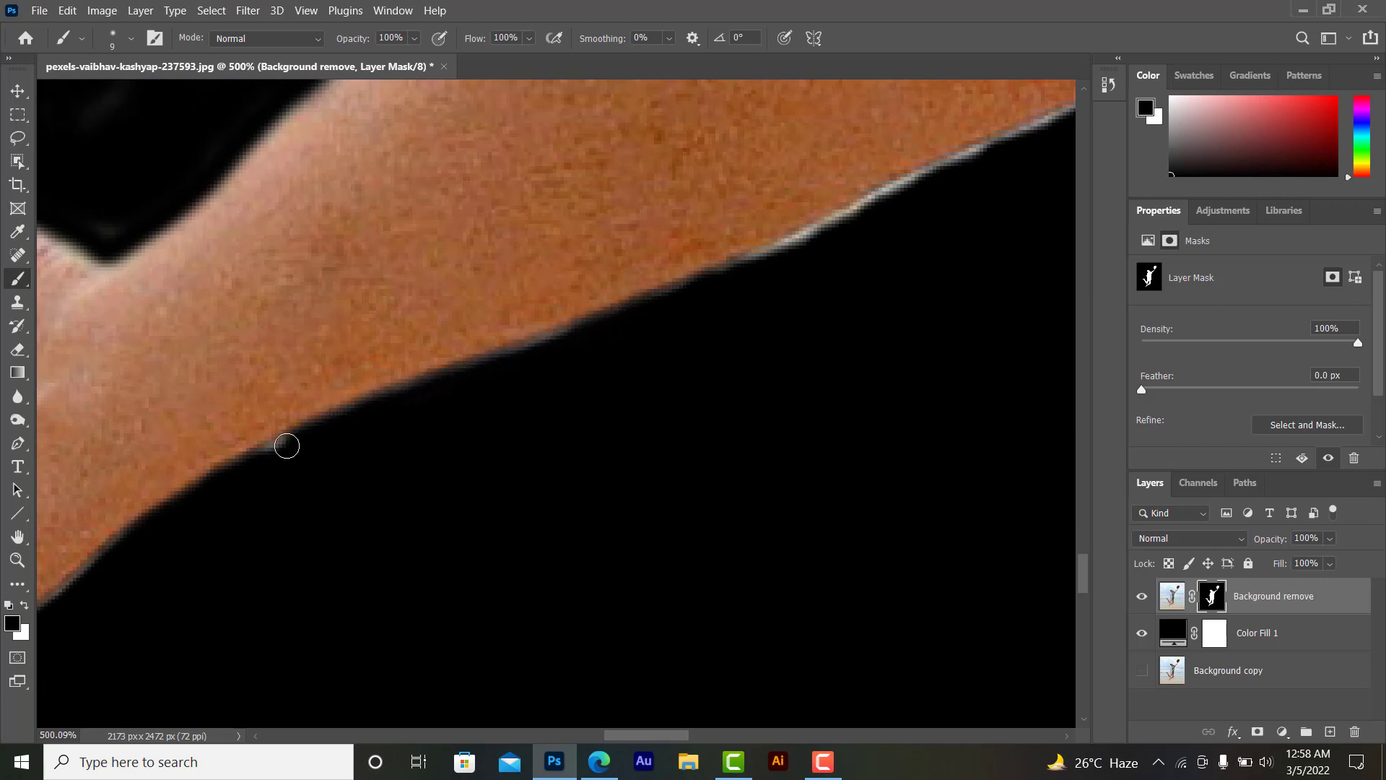
pyautogui.scroll(2, 626, 378)
pyautogui.hscroll(2, 625, 377)
pyautogui.moveTo(418, 442)
pyautogui.mouseDown()
pyautogui.moveTo(363, 464)
pyautogui.moveTo(737, 312)
pyautogui.moveTo(1024, 169)
pyautogui.mouseUp()
pyautogui.scroll(-5, 867, 274)
pyautogui.scroll(4, 779, 431)
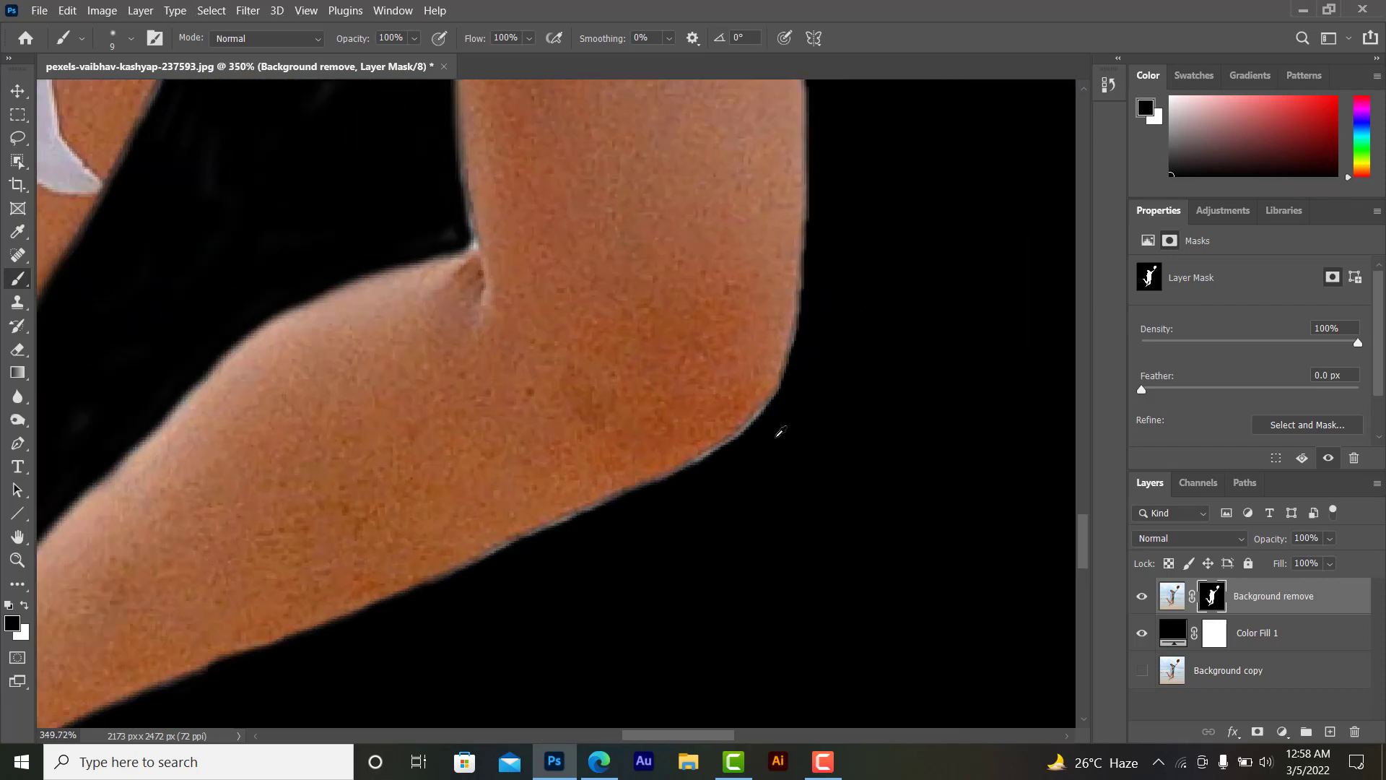
pyautogui.scroll(3, 780, 431)
pyautogui.scroll(1, 668, 532)
pyautogui.moveTo(635, 501)
pyautogui.mouseDown()
pyautogui.moveTo(712, 455)
pyautogui.moveTo(815, 346)
pyautogui.mouseUp()
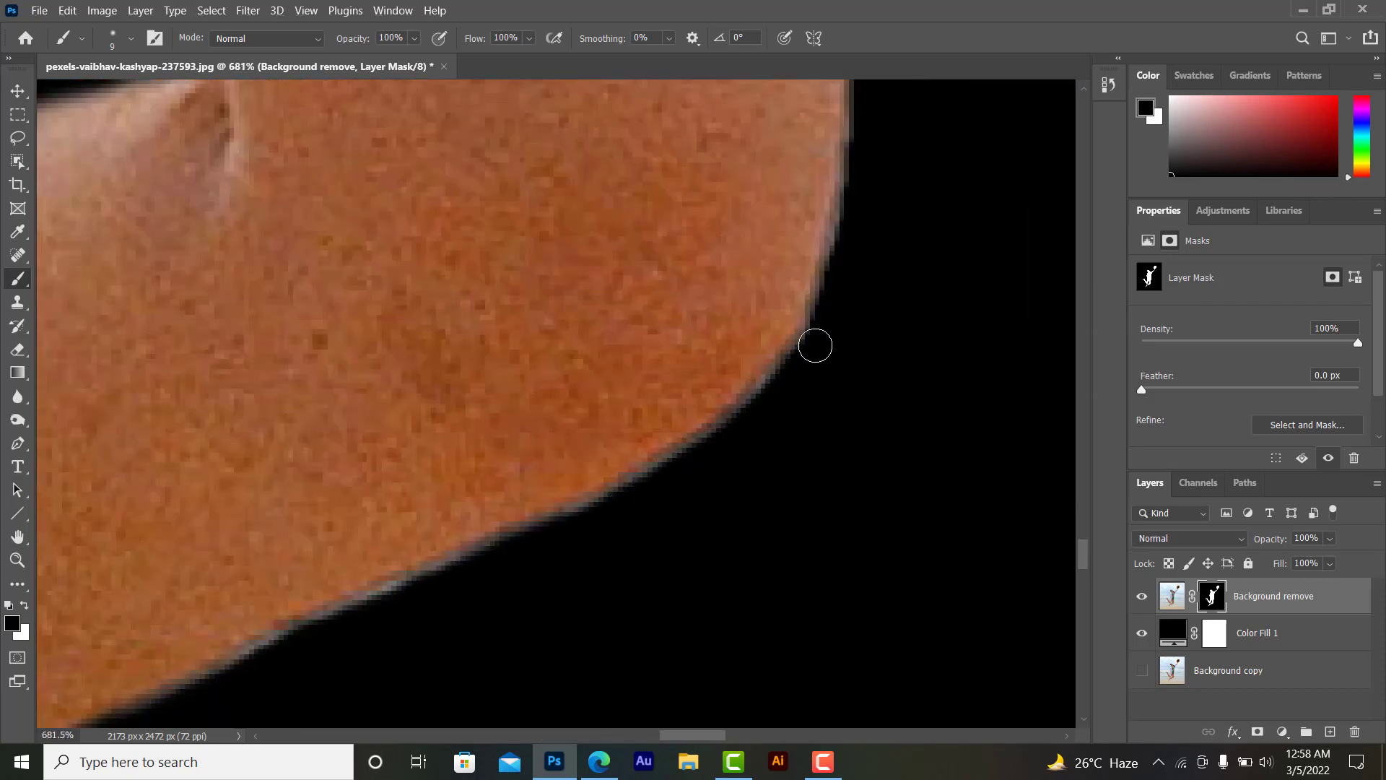
pyautogui.scroll(5, 941, 253)
pyautogui.scroll(5, 912, 310)
pyautogui.scroll(2, 912, 309)
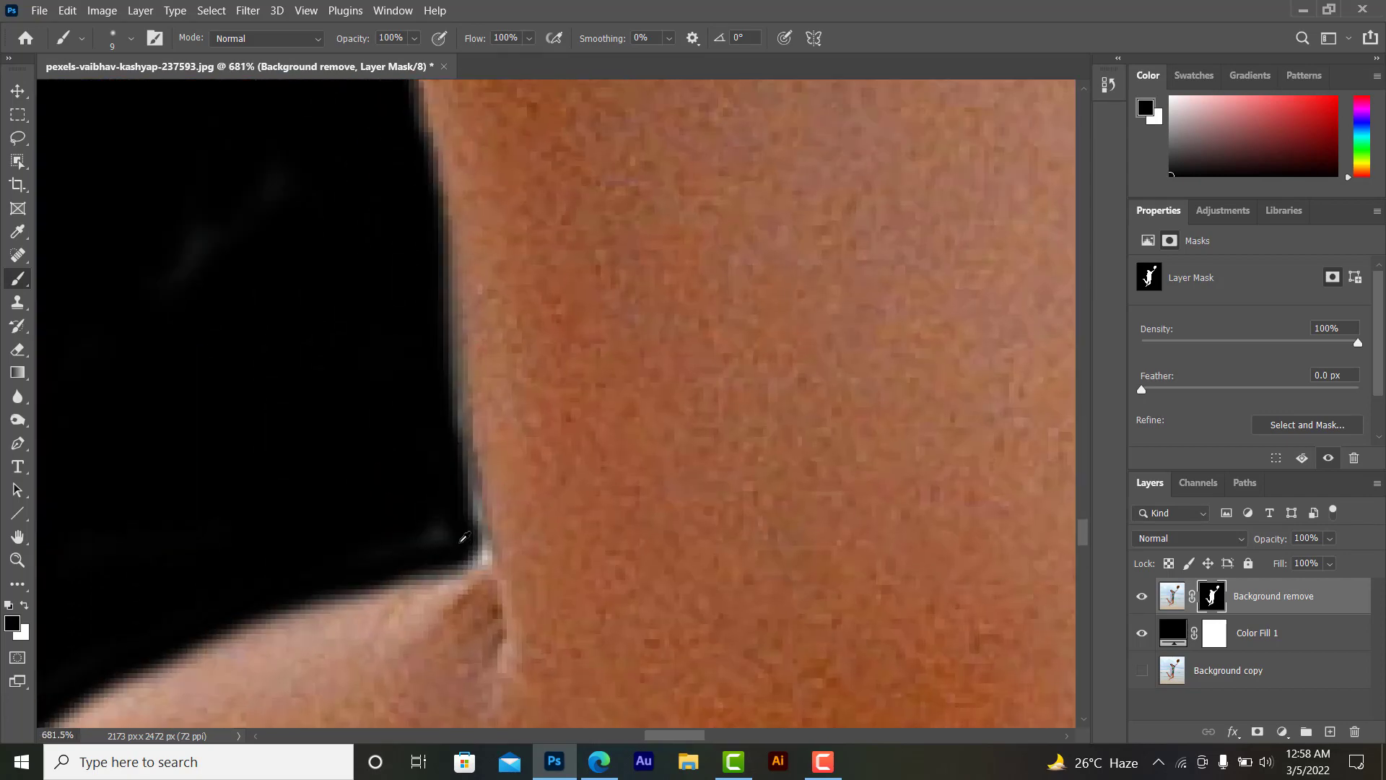
pyautogui.scroll(1, 464, 538)
pyautogui.moveTo(467, 541); pyautogui.dragTo(448, 401)
pyautogui.scroll(-3, 393, 488)
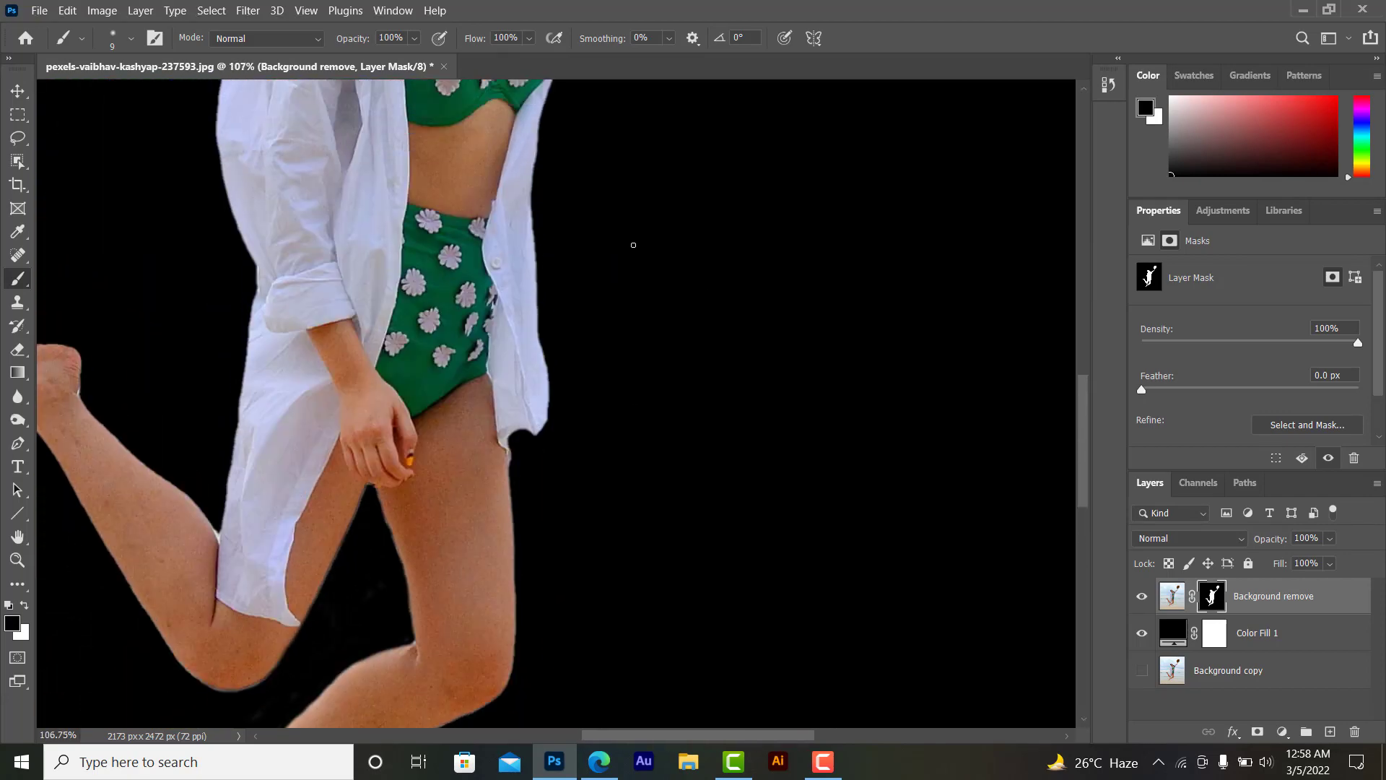
pyautogui.scroll(5, 621, 234)
pyautogui.scroll(3, 621, 231)
pyautogui.scroll(2, 391, 398)
# Step: Paint out the white fringe along the shirt edge
pyautogui.moveTo(391, 397)
pyautogui.mouseDown()
pyautogui.moveTo(415, 345)
pyautogui.moveTo(483, 275)
pyautogui.moveTo(458, 203)
pyautogui.moveTo(418, 207)
pyautogui.moveTo(479, 111)
pyautogui.mouseUp()
pyautogui.scroll(-2, 412, 442)
pyautogui.moveTo(322, 390)
pyautogui.mouseDown()
pyautogui.moveTo(272, 272)
pyautogui.moveTo(334, 319)
pyautogui.moveTo(421, 267)
pyautogui.mouseUp()
pyautogui.scroll(-3, 327, 346)
pyautogui.moveTo(275, 203)
pyautogui.mouseDown()
pyautogui.moveTo(297, 300)
pyautogui.moveTo(198, 526)
pyautogui.mouseUp()
pyautogui.scroll(-3, 210, 374)
pyautogui.moveTo(210, 375)
pyautogui.mouseDown()
pyautogui.moveTo(133, 576)
pyautogui.moveTo(143, 567)
pyautogui.mouseUp()
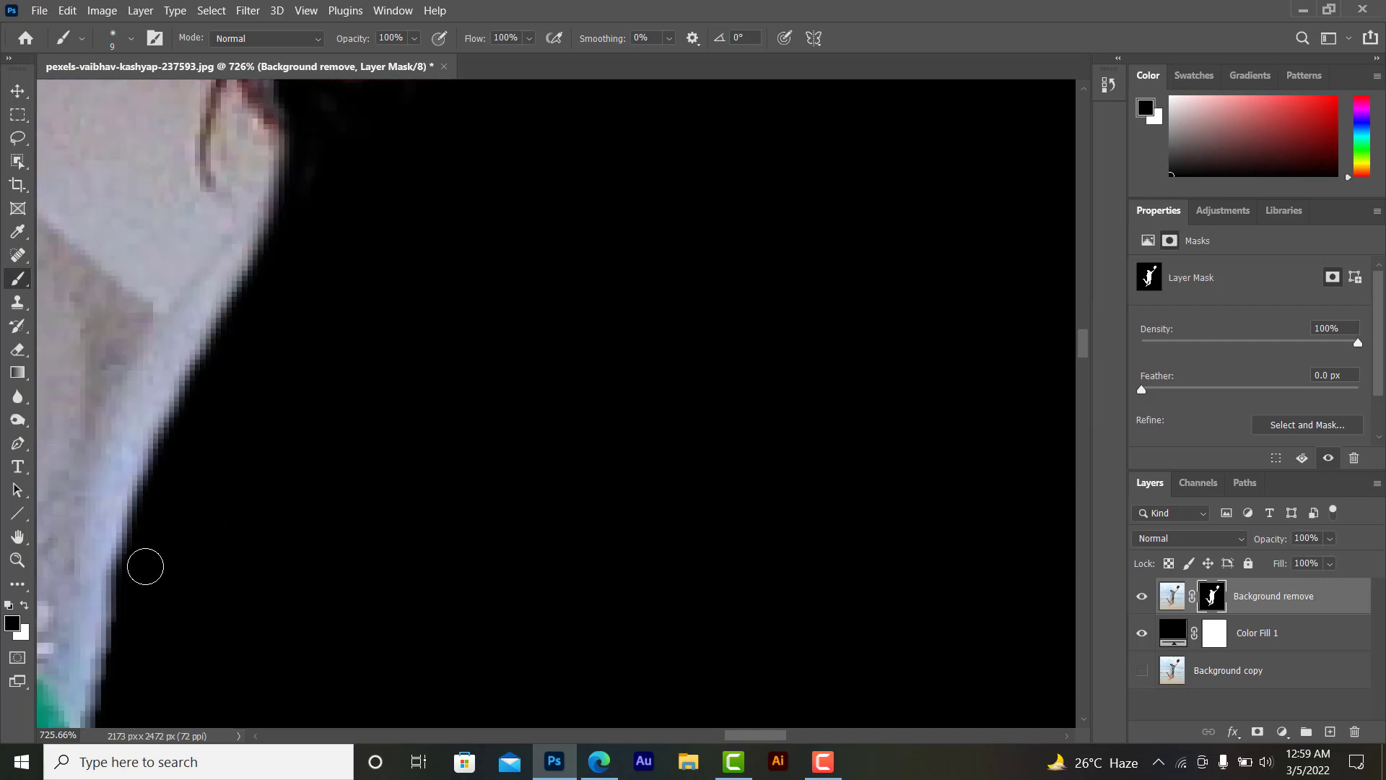
pyautogui.scroll(-1, 142, 567)
pyautogui.moveTo(137, 455); pyautogui.dragTo(105, 617)
pyautogui.scroll(-5, 212, 533)
pyautogui.scroll(3, 212, 532)
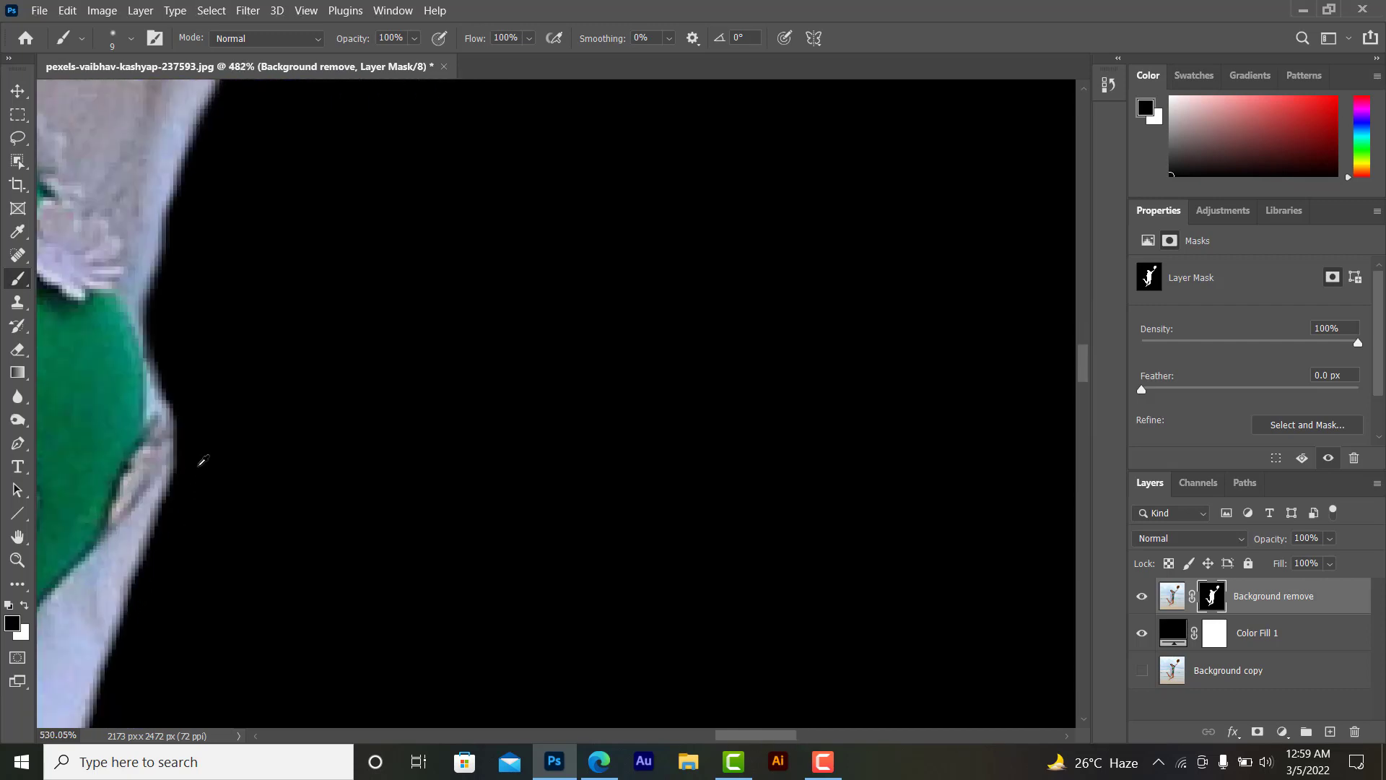
pyautogui.scroll(2, 198, 457)
# Step: Black out the fringe beside the green top and along the arm
pyautogui.moveTo(161, 365)
pyautogui.mouseDown()
pyautogui.moveTo(192, 464)
pyautogui.moveTo(182, 498)
pyautogui.mouseUp()
pyautogui.scroll(-5, 319, 495)
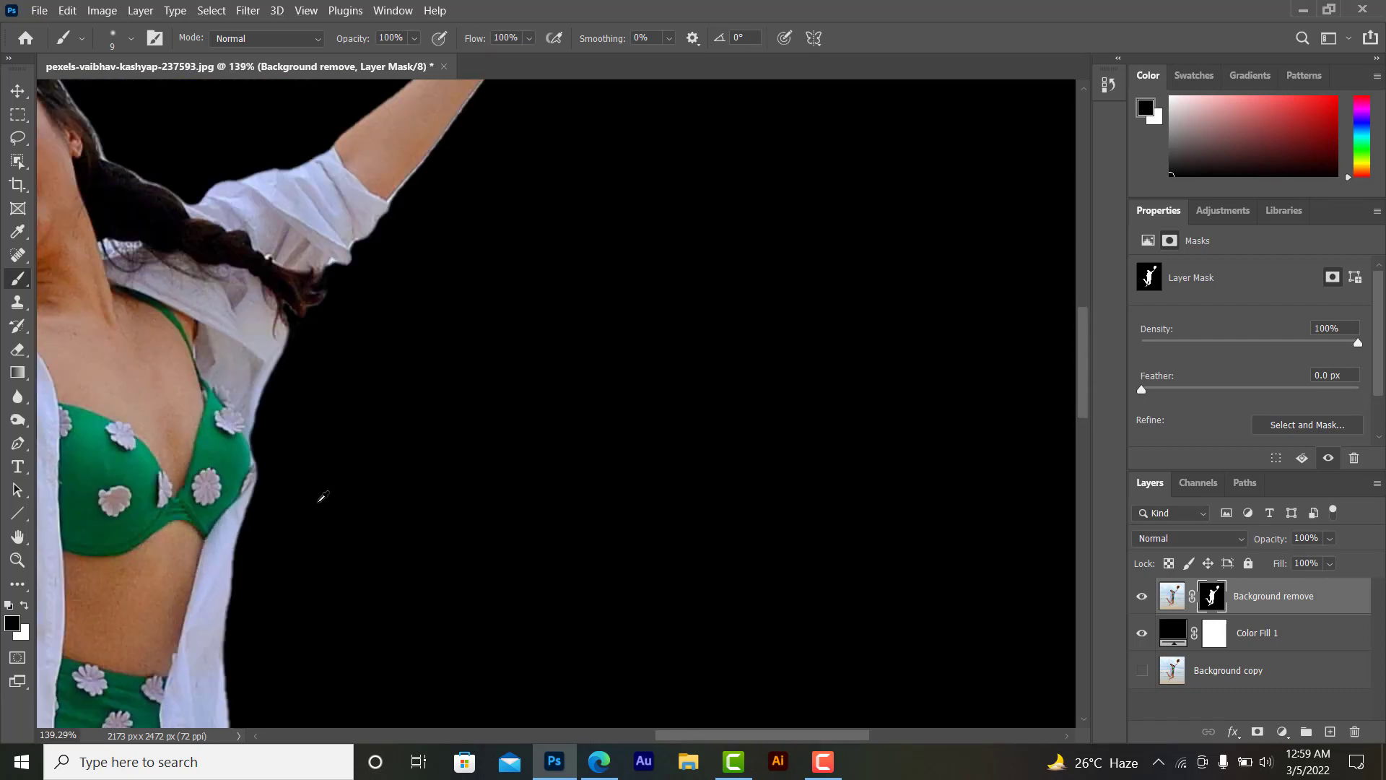
pyautogui.scroll(-2, 498, 318)
pyautogui.scroll(5, 498, 318)
pyautogui.scroll(2, 349, 446)
pyautogui.scroll(-2, 350, 446)
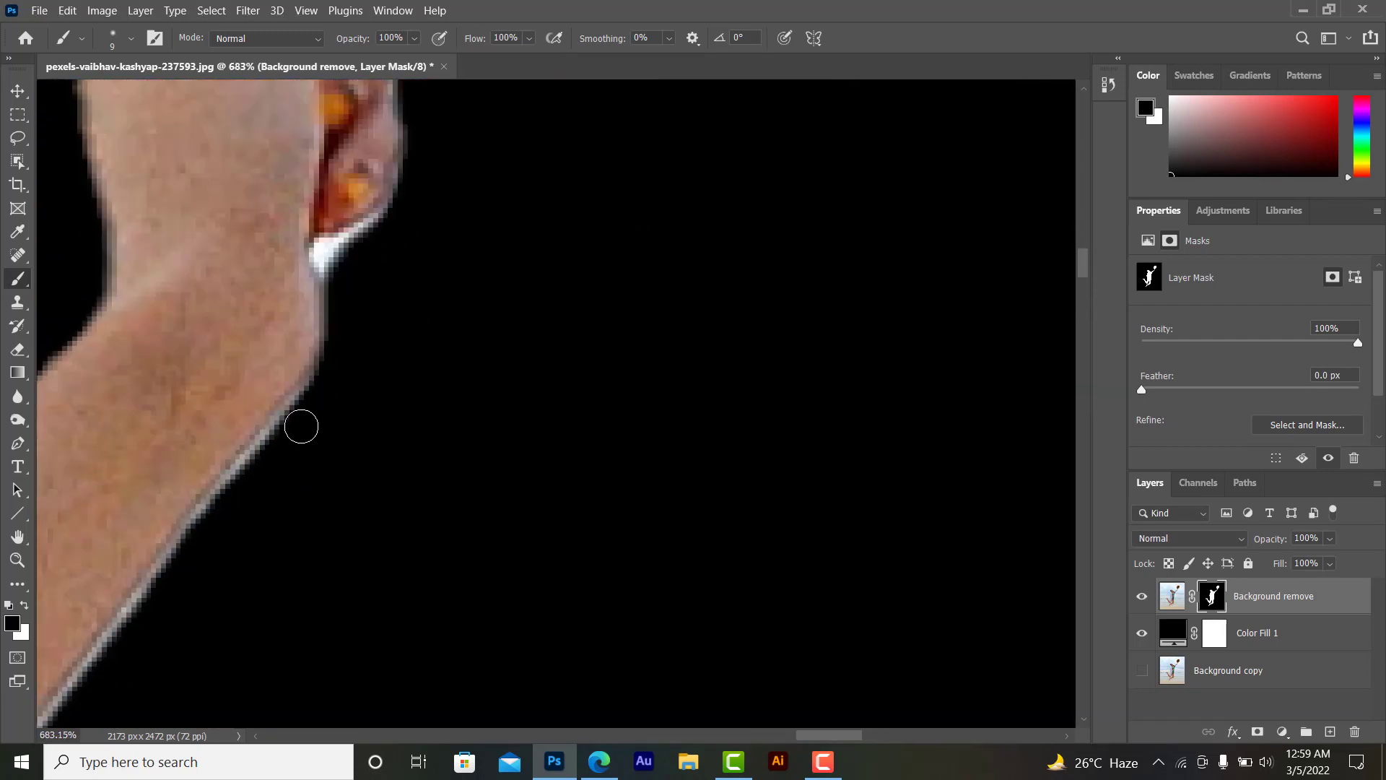
pyautogui.moveTo(301, 424); pyautogui.dragTo(93, 674)
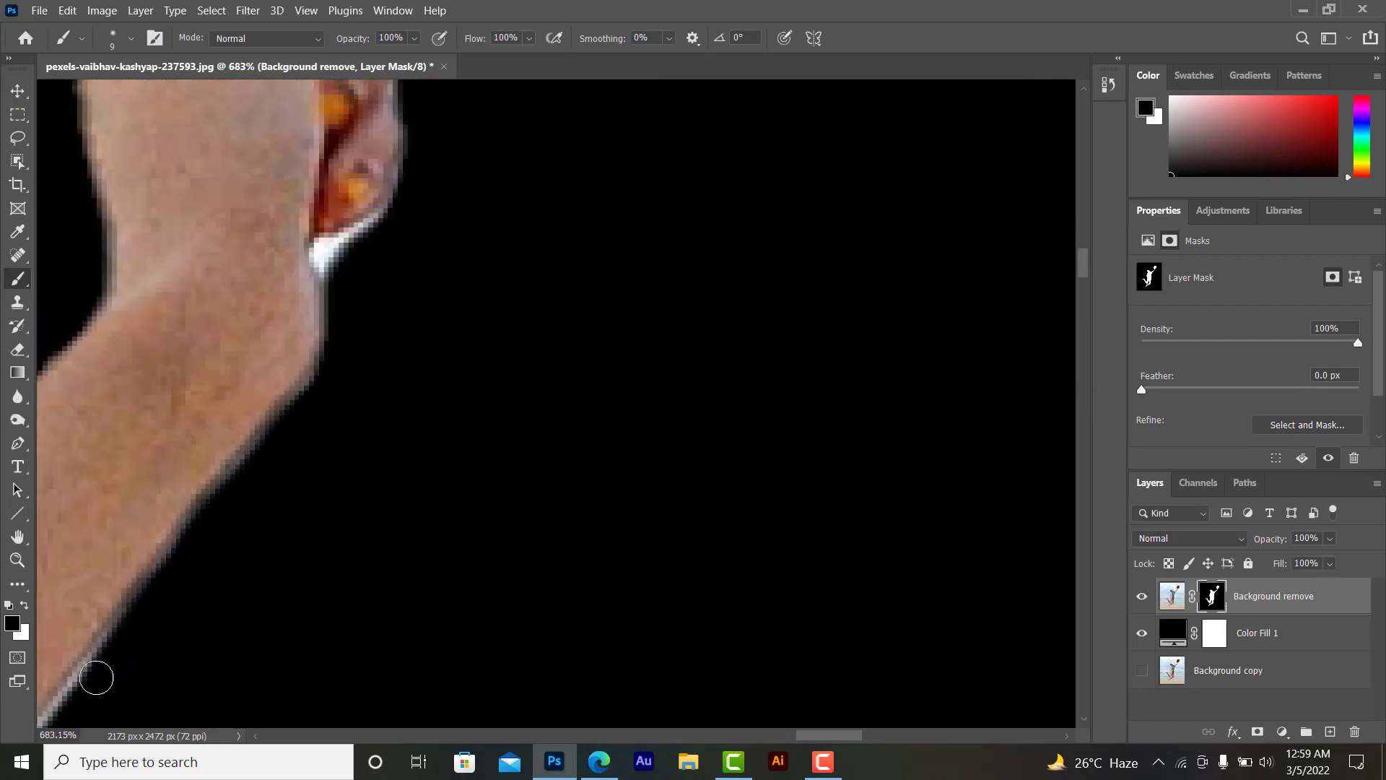
pyautogui.scroll(2, 355, 325)
pyautogui.scroll(2, 339, 321)
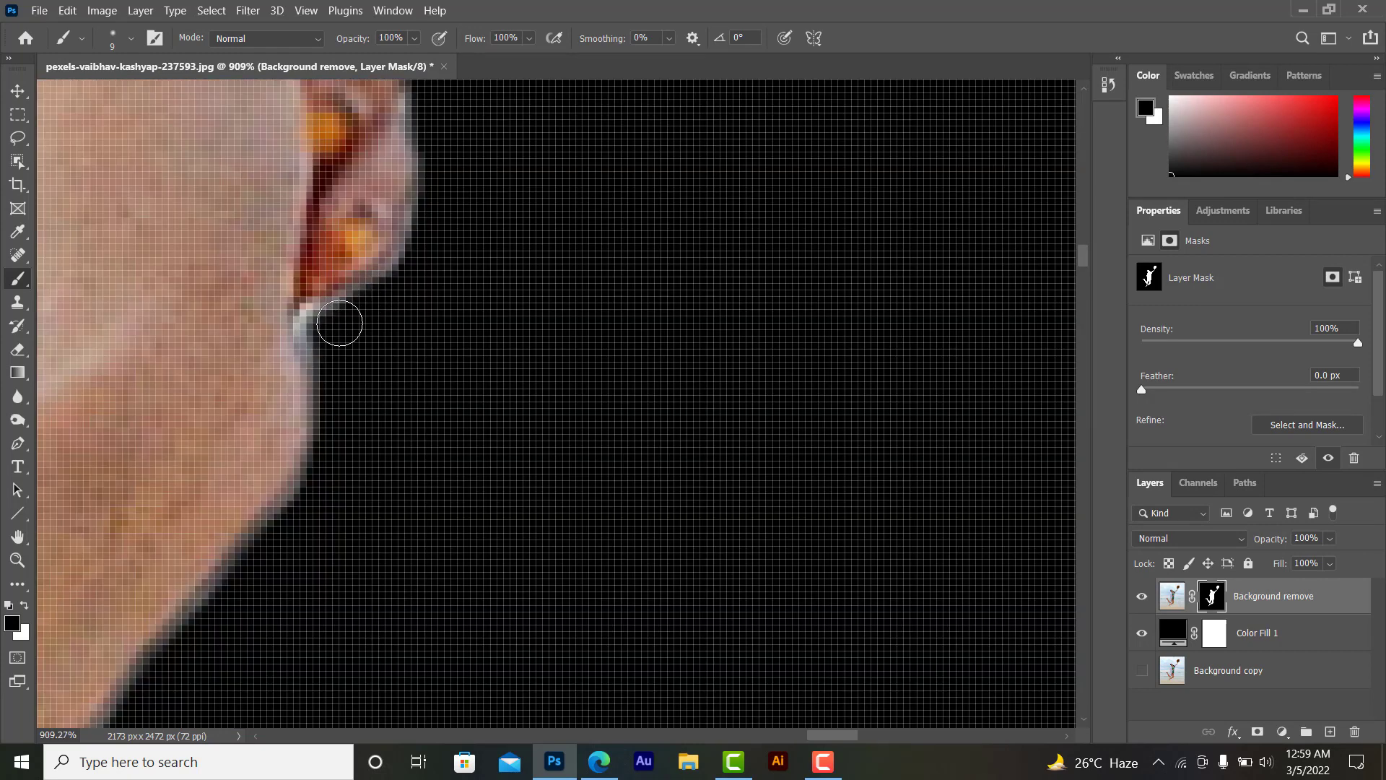
pyautogui.scroll(-2, 340, 318)
pyautogui.scroll(2, 467, 176)
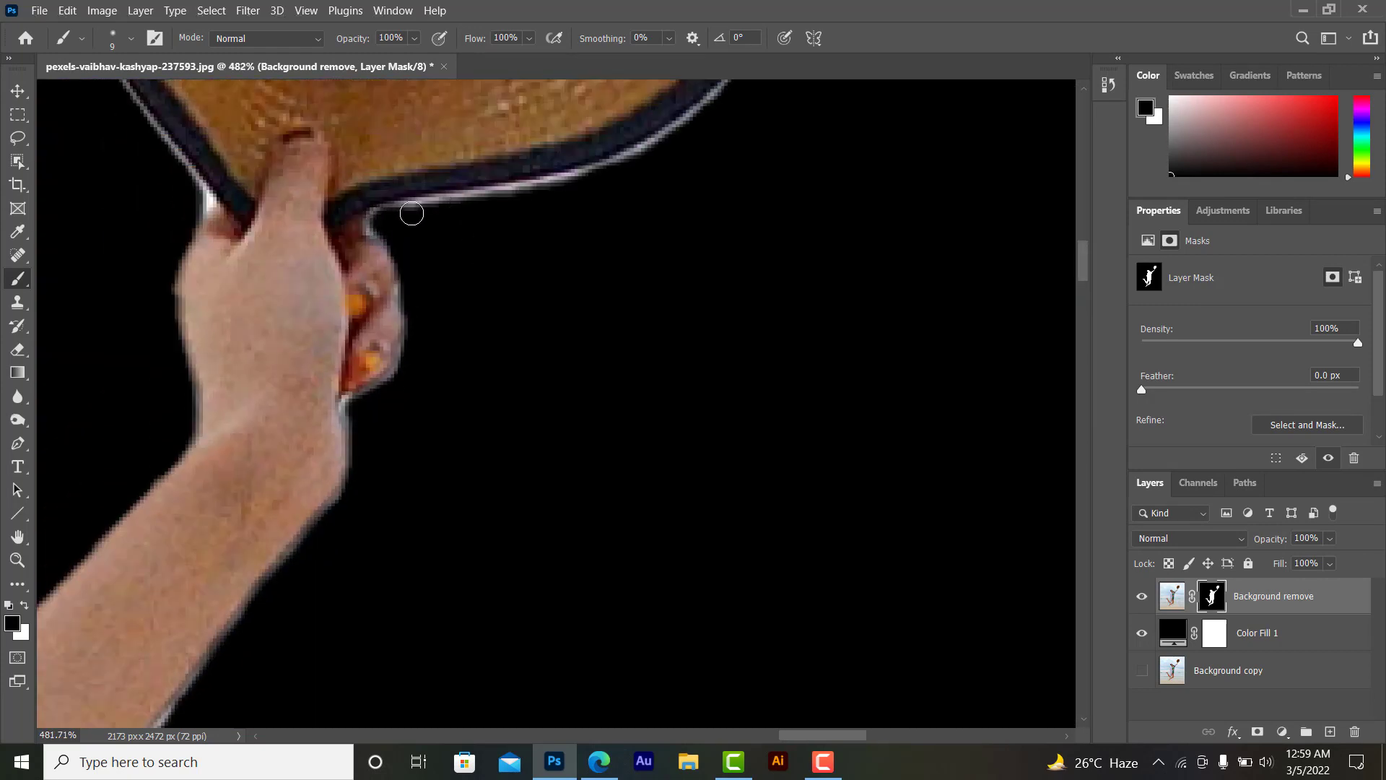
# Step: Darken the light fringe along the hat rim
pyautogui.moveTo(411, 214)
pyautogui.mouseDown()
pyautogui.moveTo(638, 164)
pyautogui.moveTo(711, 123)
pyautogui.mouseUp()
pyautogui.scroll(2, 729, 192)
pyautogui.scroll(1, 678, 260)
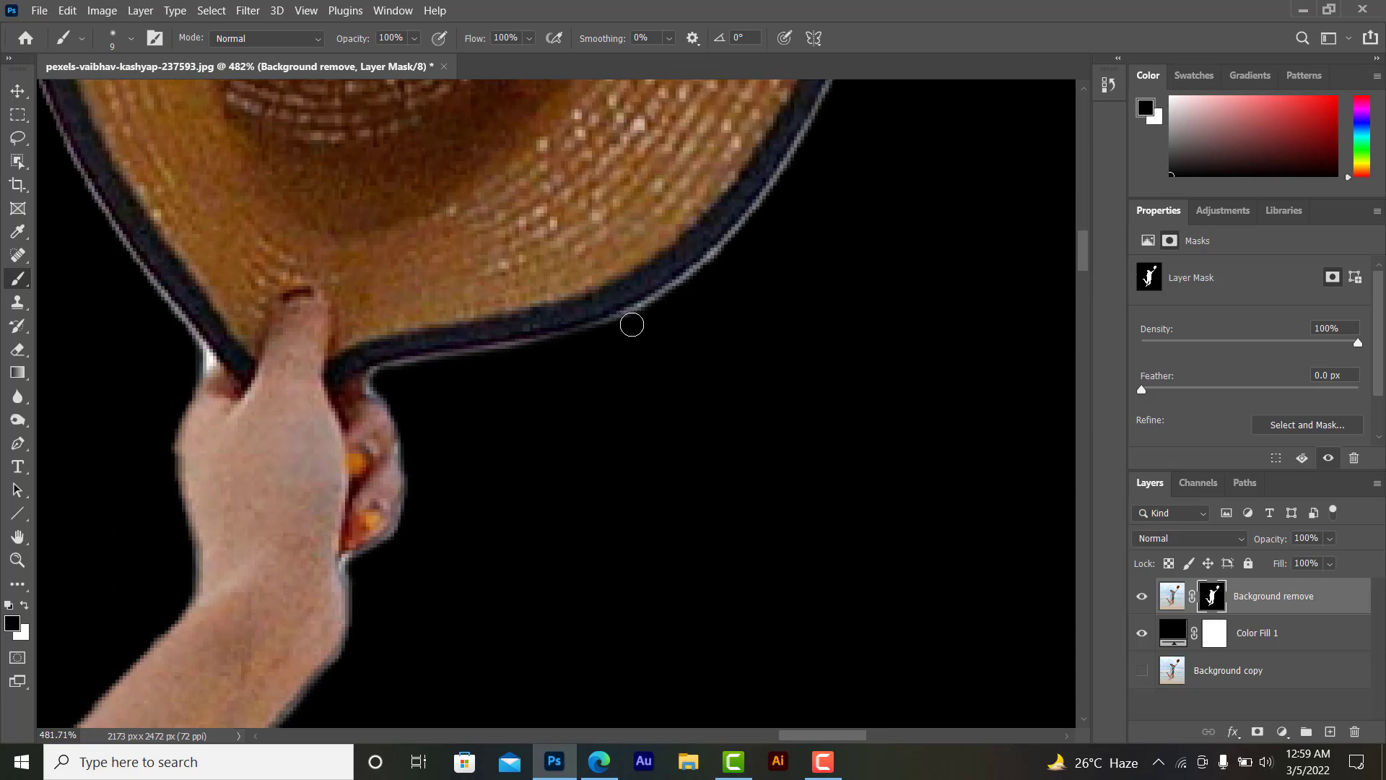
pyautogui.scroll(-2, 347, 340)
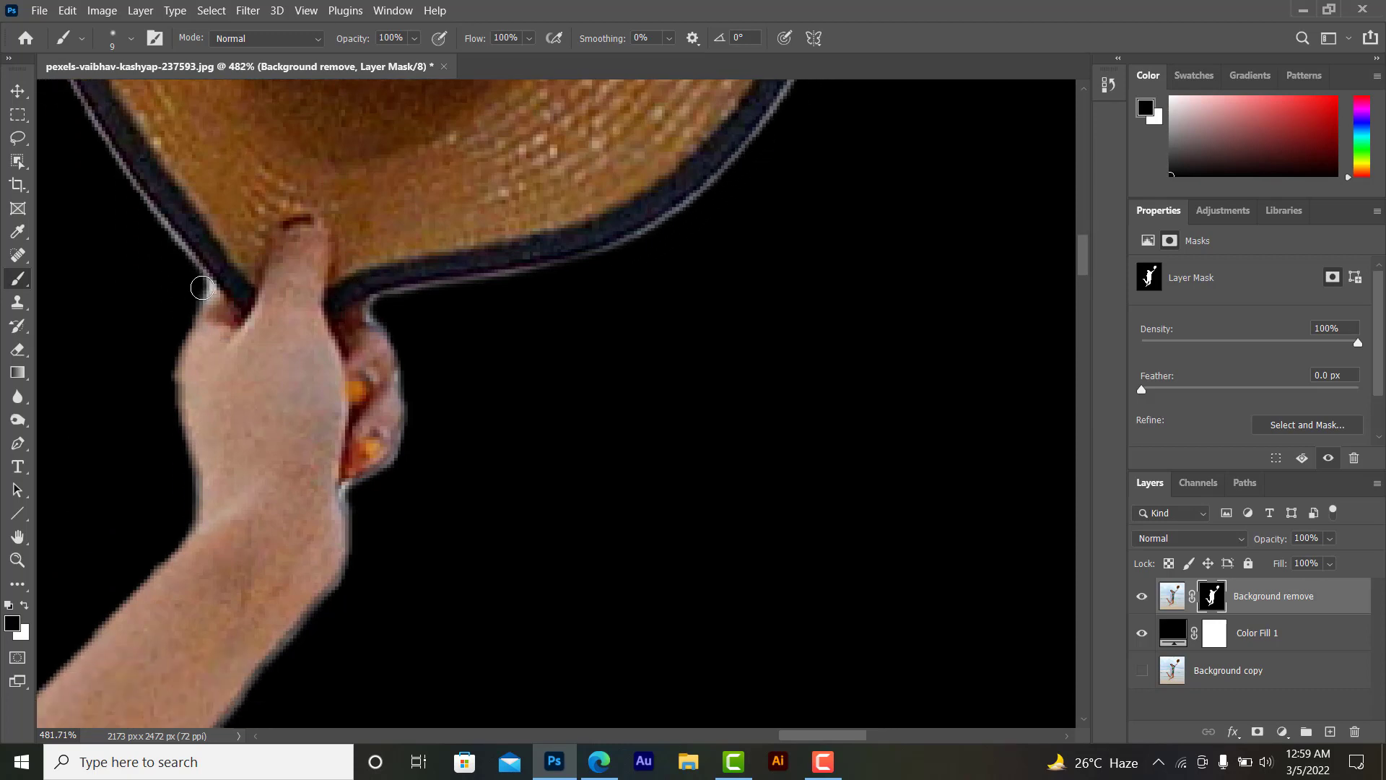
pyautogui.scroll(-3, 162, 370)
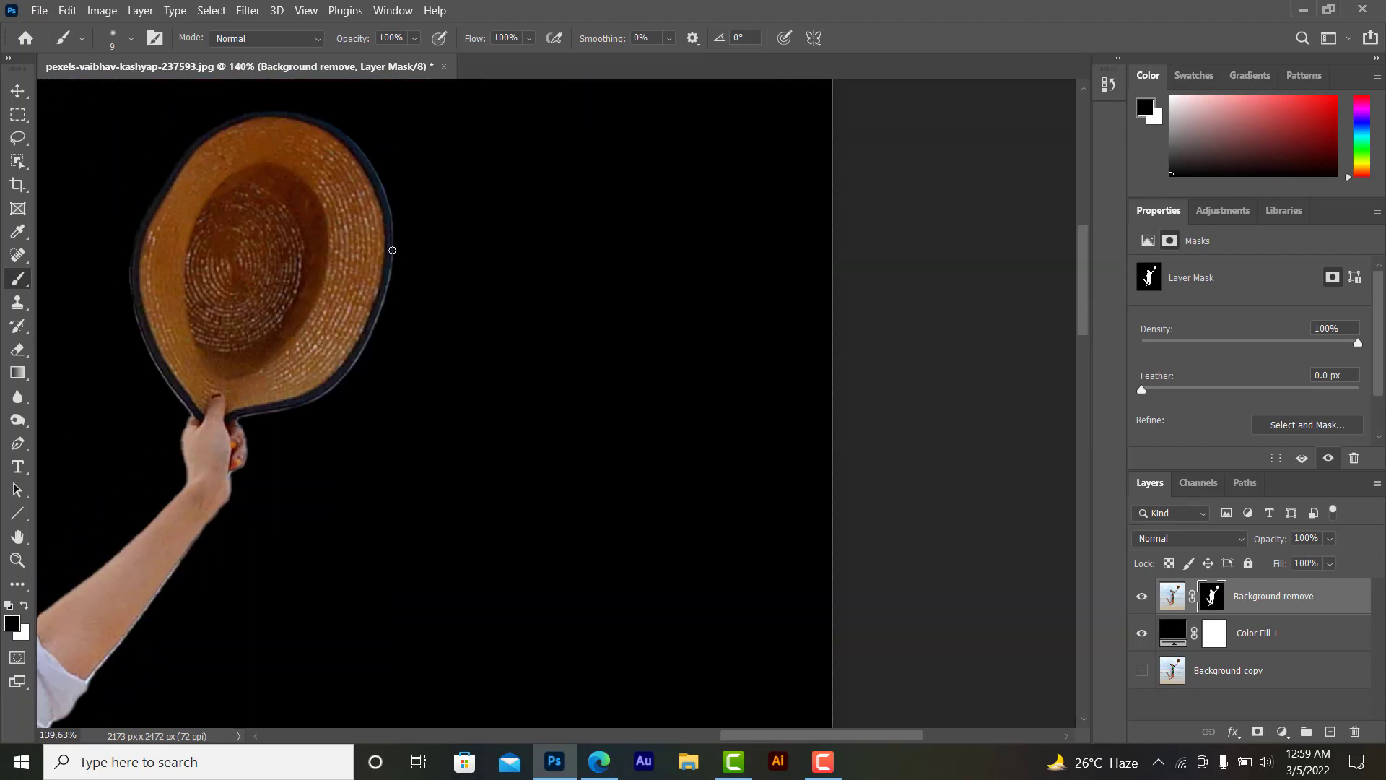
pyautogui.scroll(-2, 162, 371)
pyautogui.scroll(2, 130, 476)
pyautogui.scroll(2, 128, 482)
# Step: Mask the light edge along the shirt collar
pyautogui.scroll(-1, 128, 482)
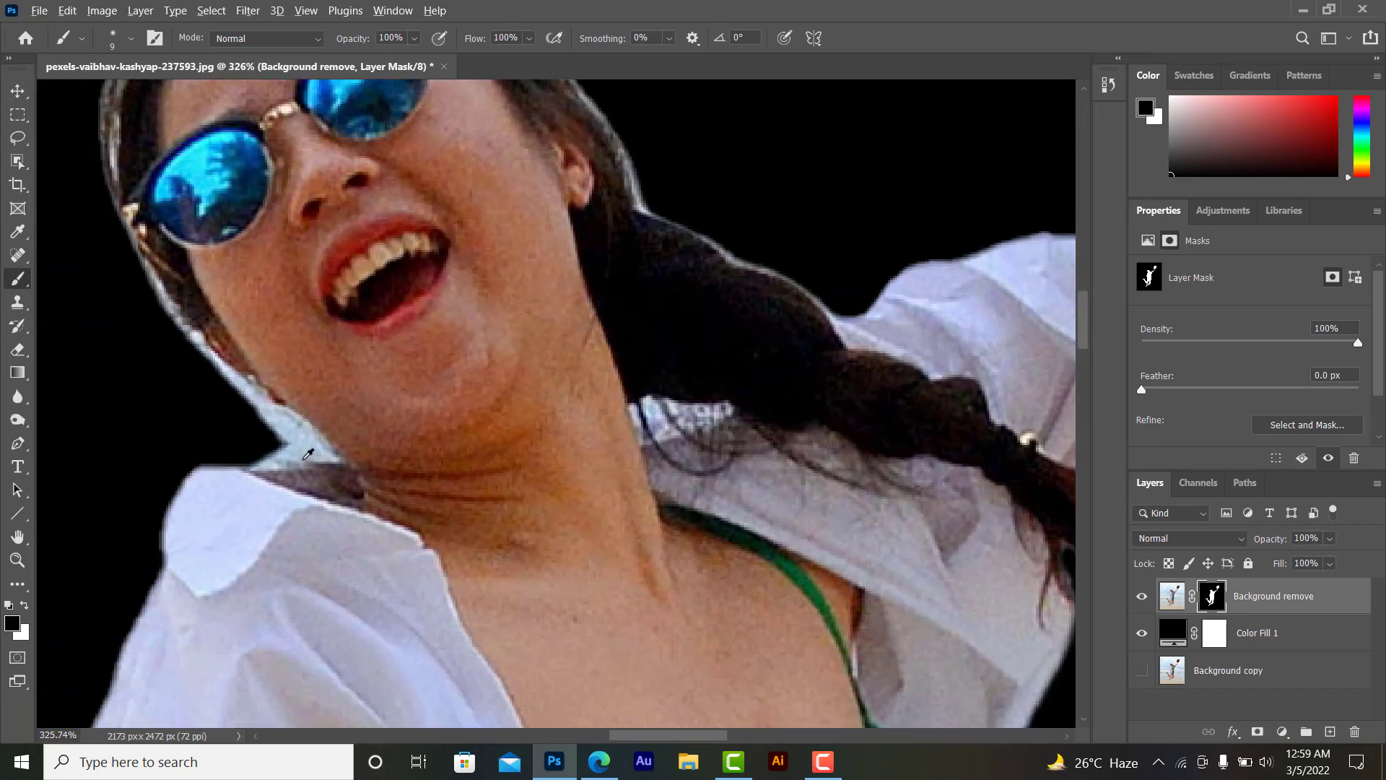
pyautogui.scroll(2, 195, 466)
pyautogui.moveTo(202, 466)
pyautogui.mouseDown()
pyautogui.moveTo(328, 453)
pyautogui.moveTo(238, 436)
pyautogui.moveTo(317, 412)
pyautogui.moveTo(223, 358)
pyautogui.moveTo(263, 402)
pyautogui.moveTo(229, 349)
pyautogui.moveTo(275, 411)
pyautogui.mouseUp()
pyautogui.scroll(2, 126, 363)
pyautogui.scroll(2, 125, 363)
pyautogui.hscroll(-3, 125, 363)
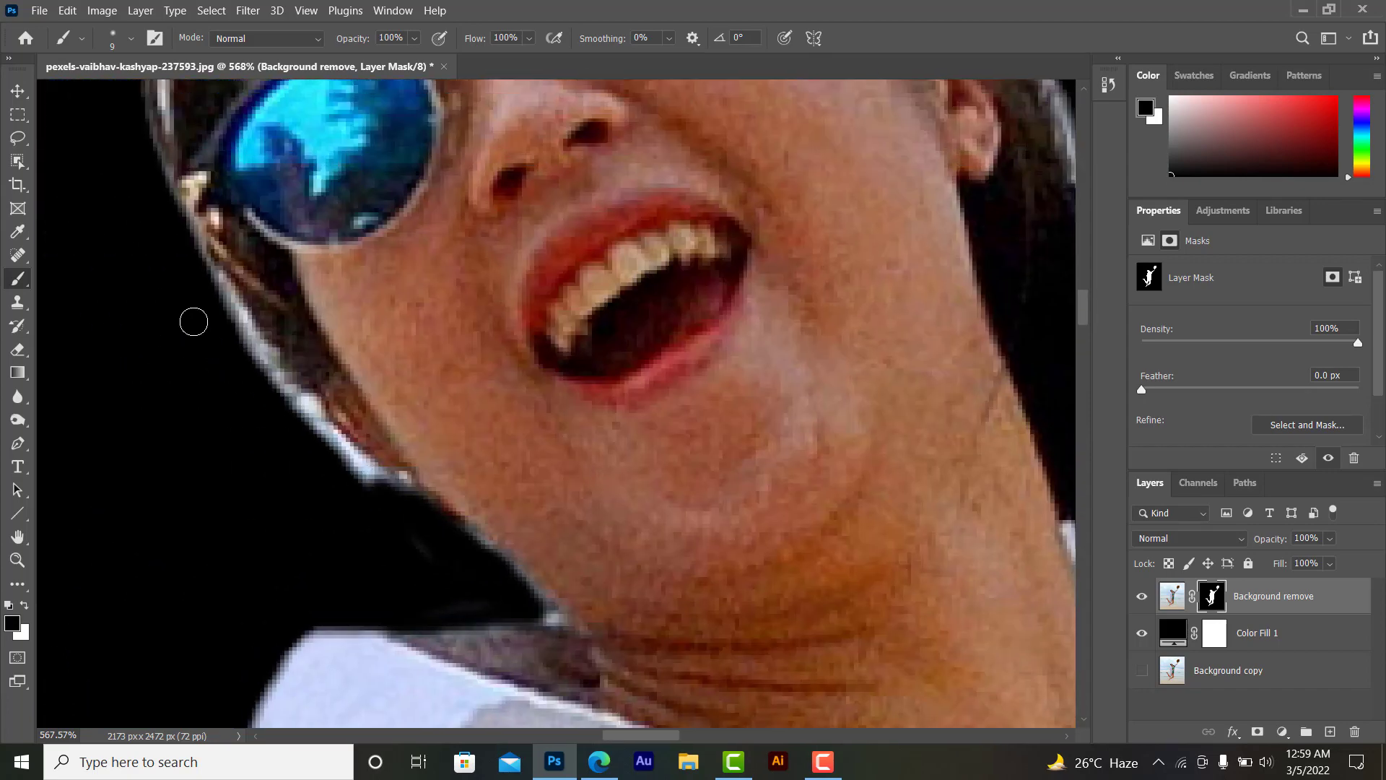
# Step: Mask the light fringe along the neck and hair outline
pyautogui.moveTo(192, 318)
pyautogui.mouseDown()
pyautogui.moveTo(254, 350)
pyautogui.moveTo(314, 436)
pyautogui.moveTo(393, 495)
pyautogui.mouseUp()
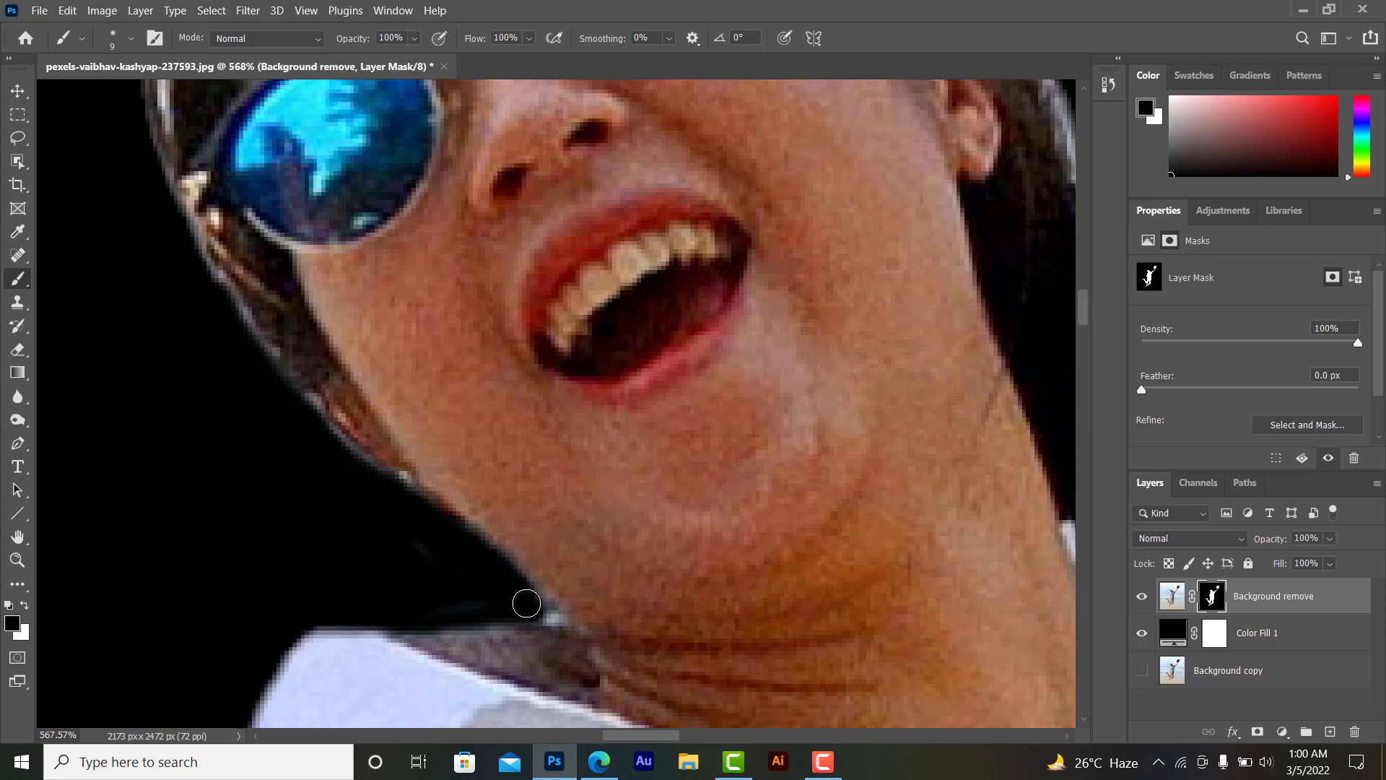
pyautogui.scroll(-3, 140, 248)
pyautogui.scroll(-3, 140, 248)
pyautogui.scroll(3, 276, 203)
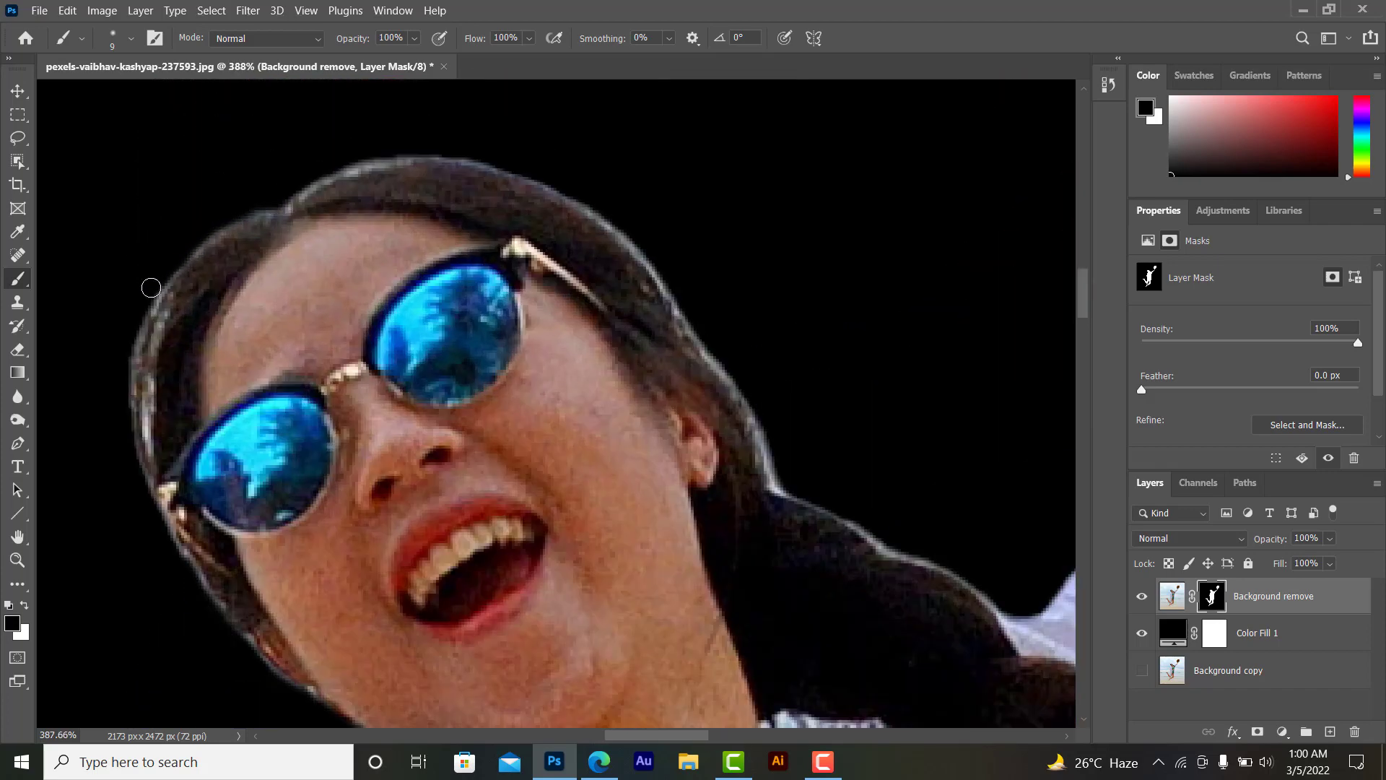
pyautogui.scroll(-1, 128, 420)
pyautogui.hscroll(2, 191, 238)
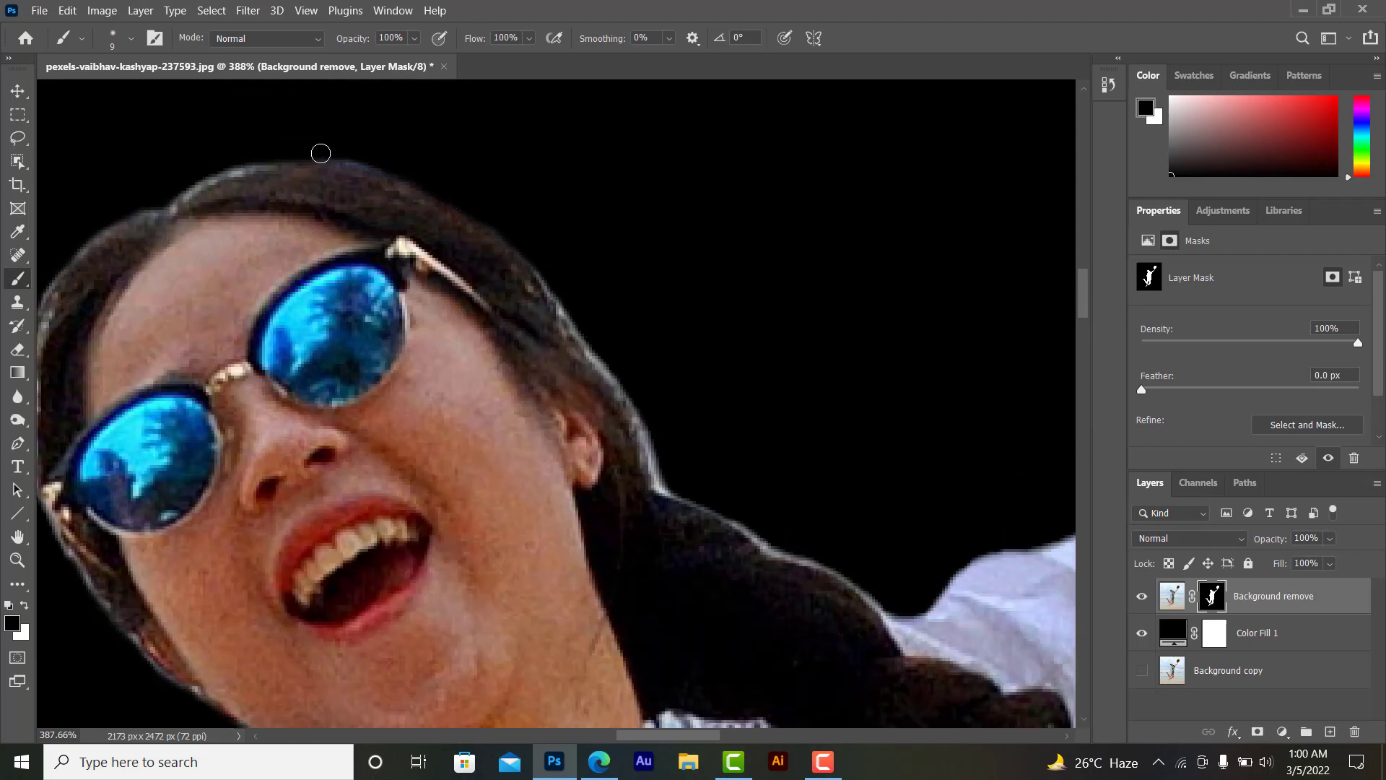
pyautogui.scroll(-1, 177, 161)
pyautogui.hscroll(3, 177, 161)
pyautogui.hscroll(2, 269, 205)
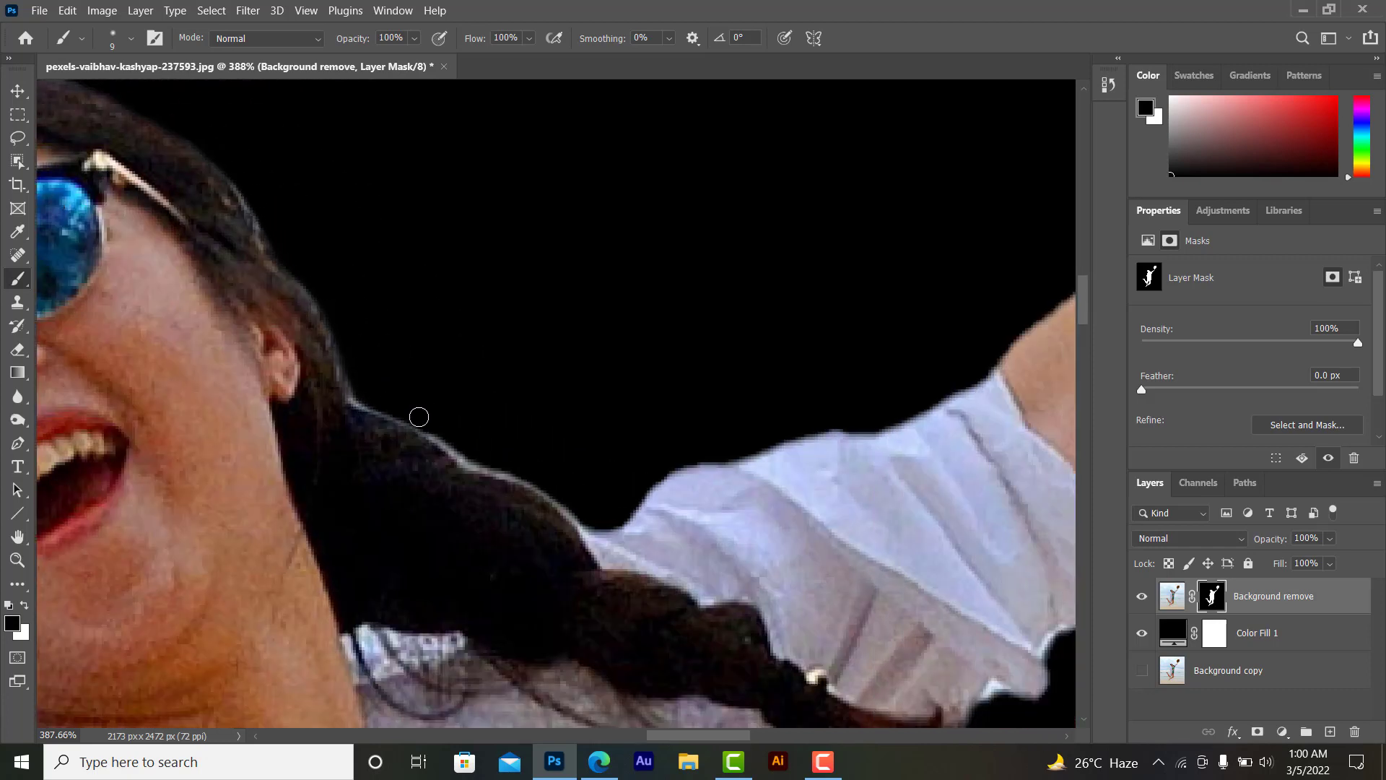
# Step: Paint black on the mask to hide the light fringe along the raised arm
pyautogui.scroll(-4, 495, 262)
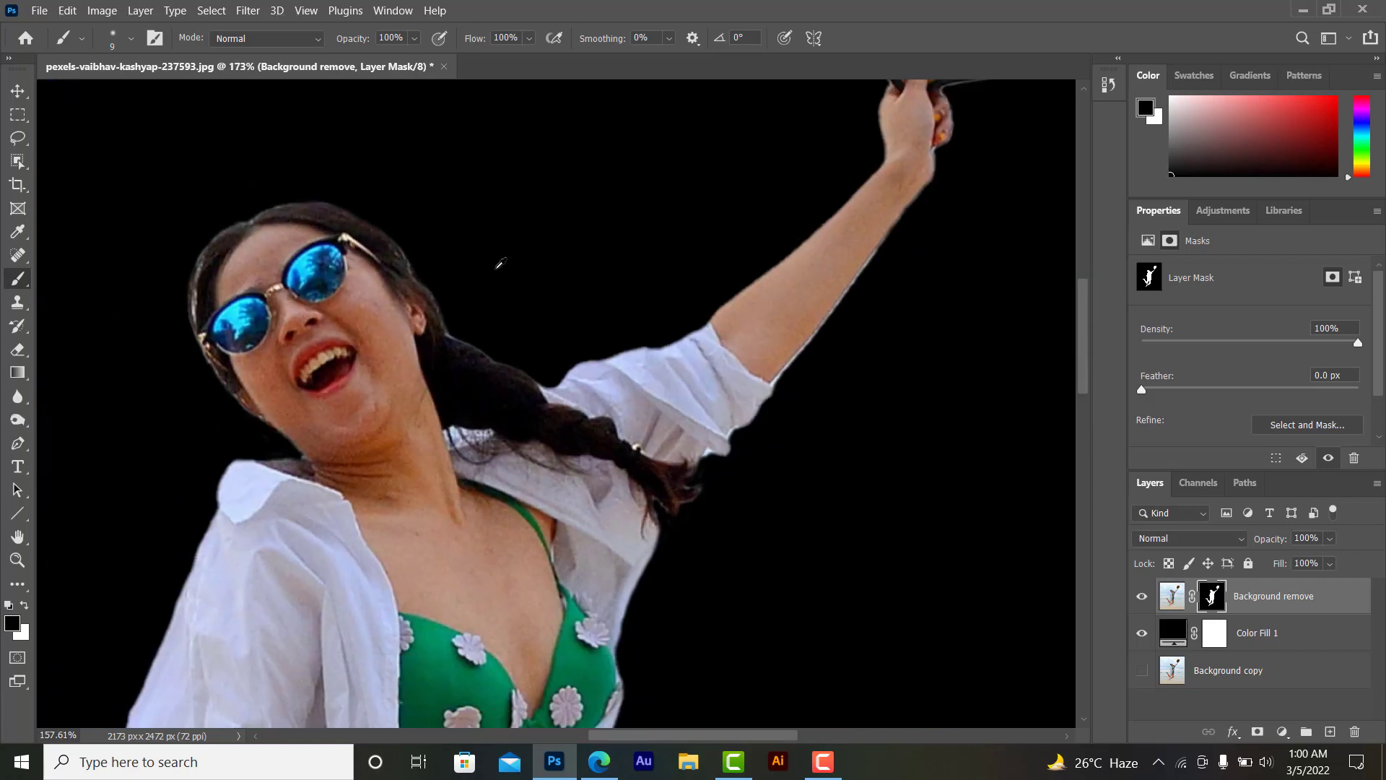
pyautogui.scroll(-1, 495, 263)
pyautogui.scroll(5, 668, 274)
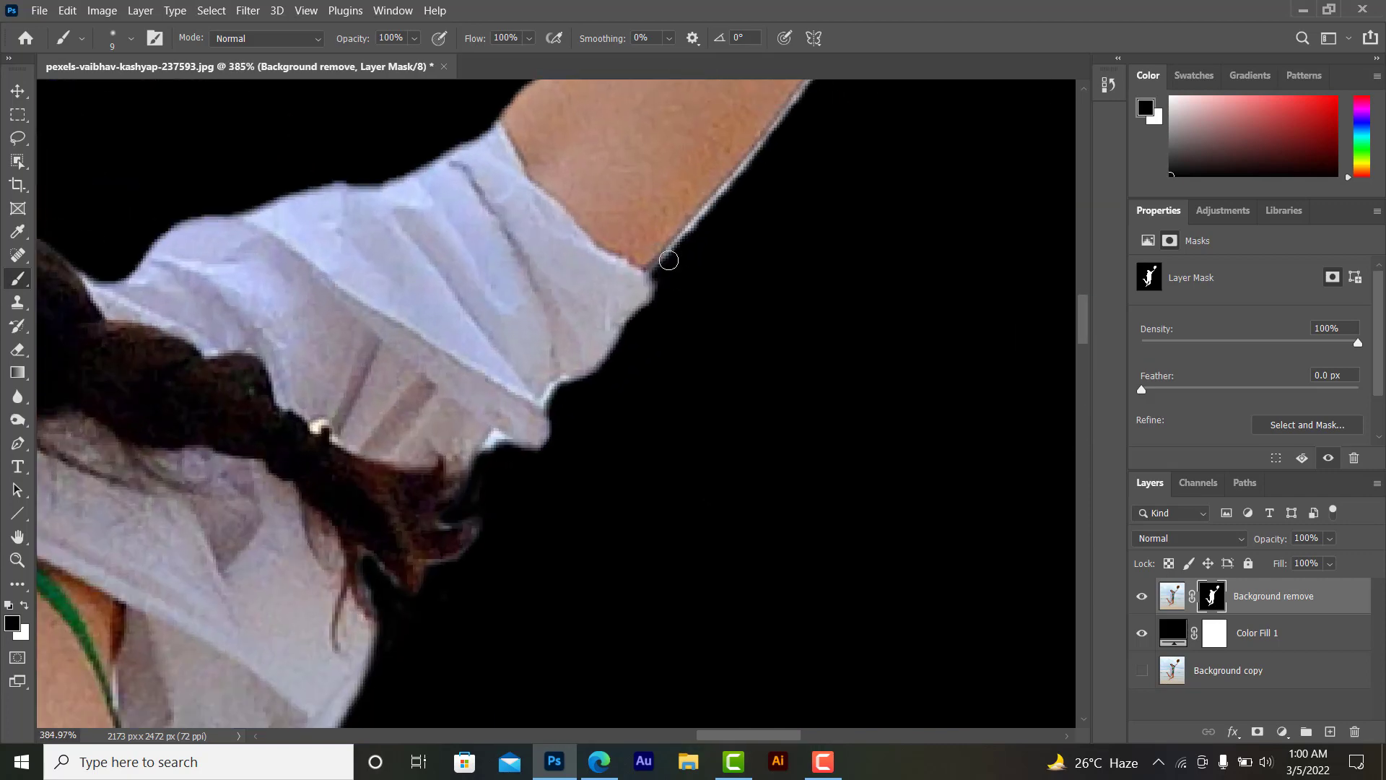
pyautogui.moveTo(713, 206); pyautogui.dragTo(801, 83)
pyautogui.scroll(2, 768, 223)
pyautogui.scroll(1, 794, 238)
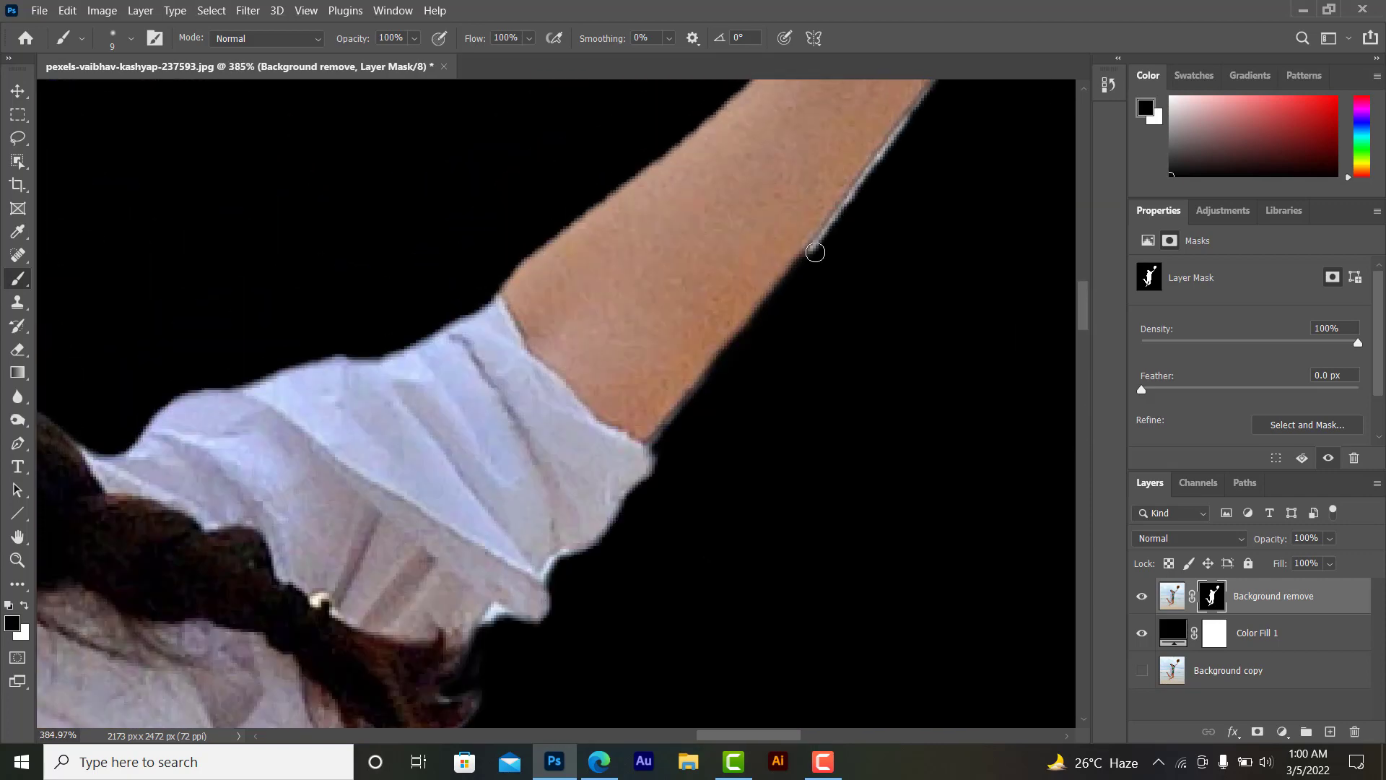
pyautogui.scroll(-4, 820, 258)
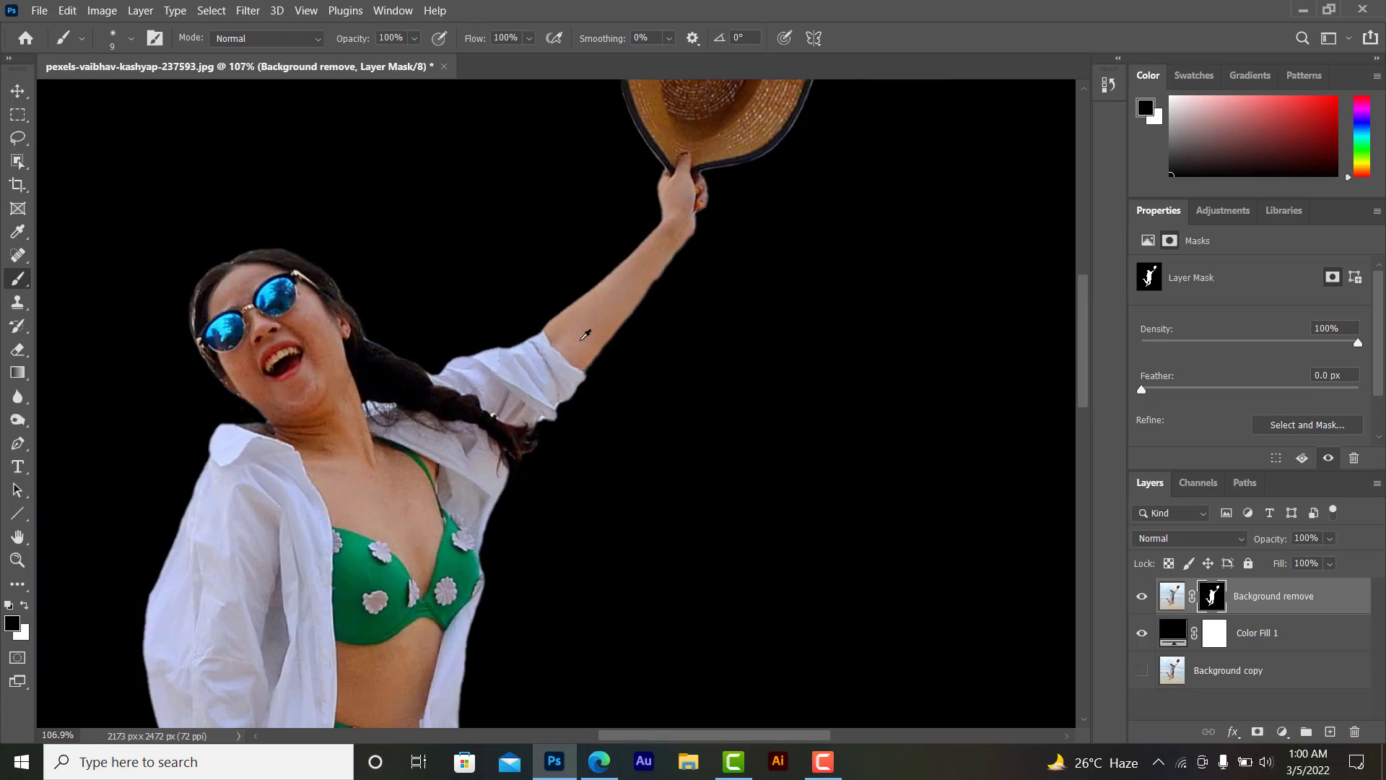
pyautogui.scroll(3, 685, 267)
pyautogui.scroll(1, 625, 295)
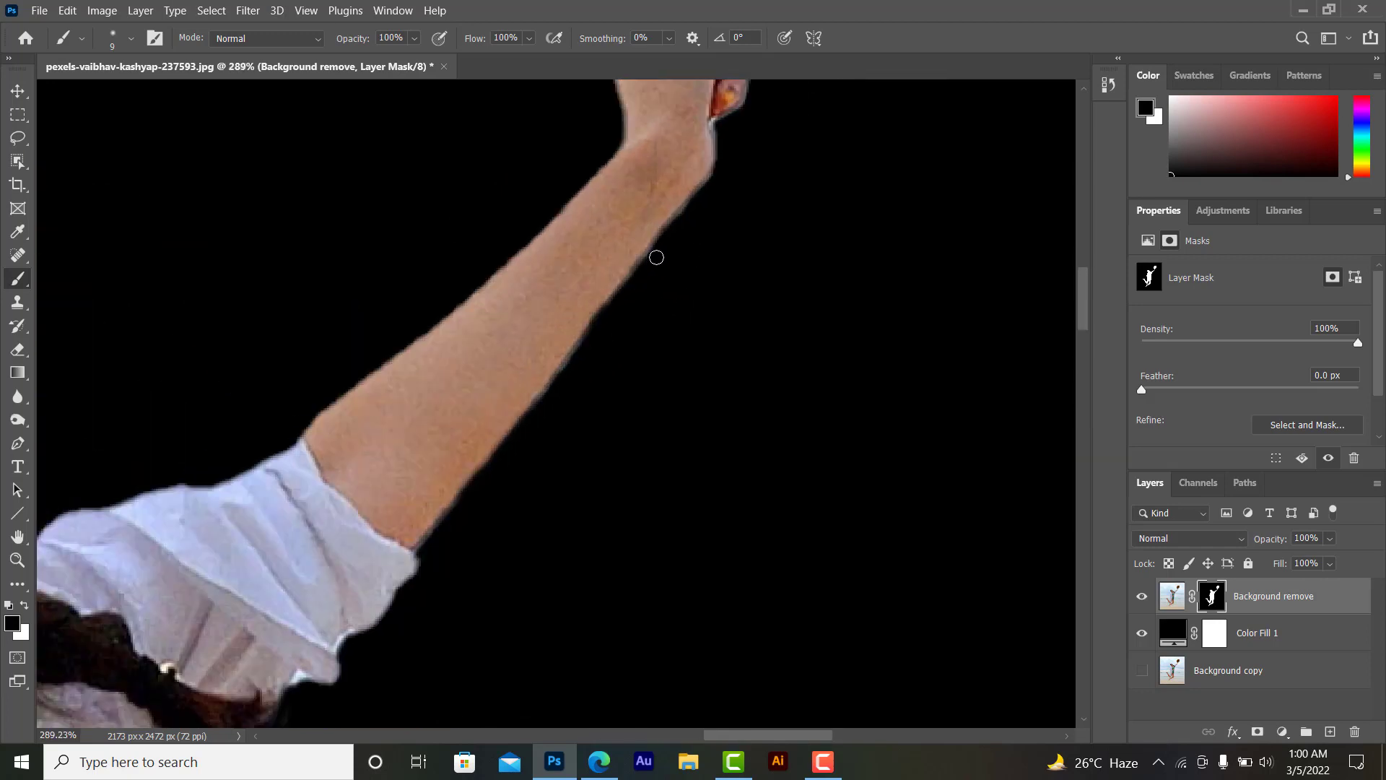
pyautogui.scroll(3, 604, 303)
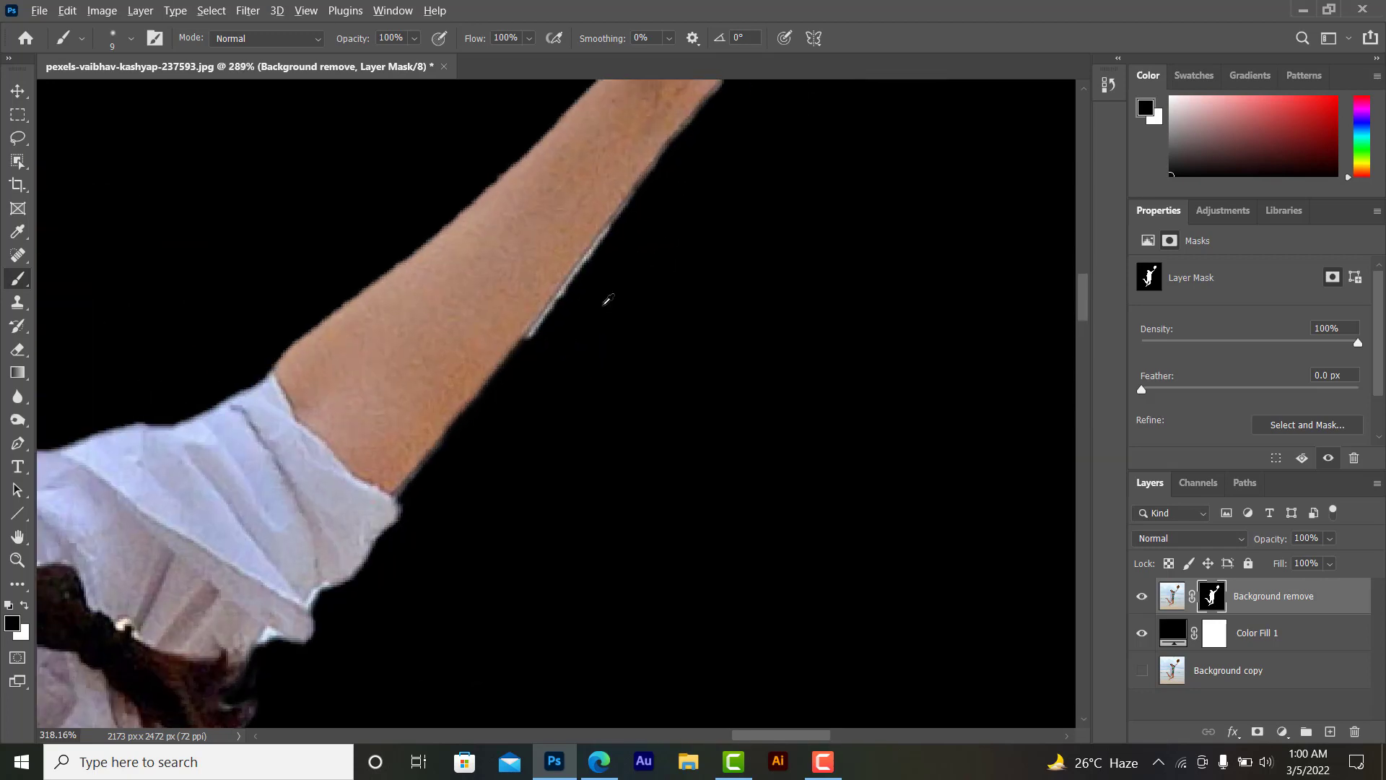
pyautogui.moveTo(626, 171)
pyautogui.mouseDown()
pyautogui.moveTo(464, 394)
pyautogui.moveTo(536, 297)
pyautogui.mouseUp()
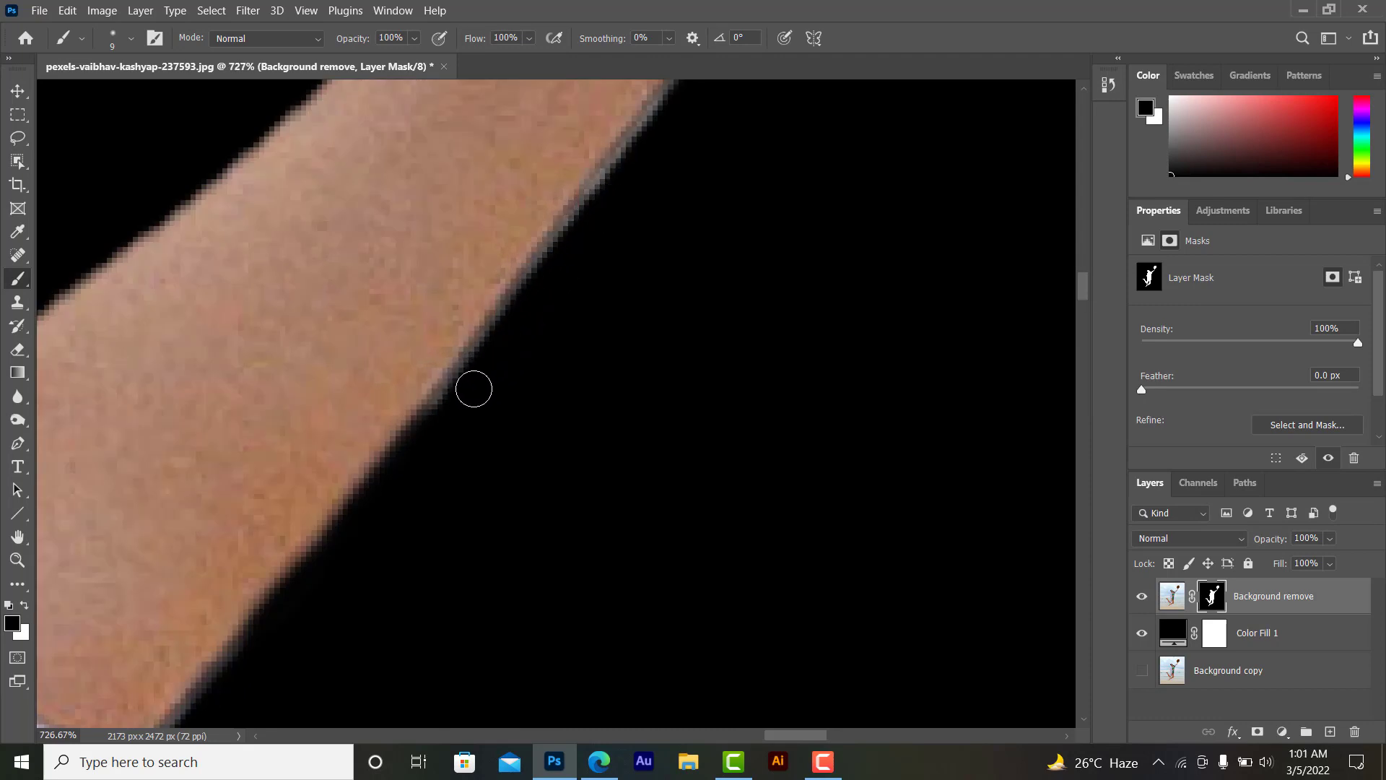
# Step: Mask out the light fringe at the shirt edge
pyautogui.scroll(-5, 473, 389)
pyautogui.scroll(3, 387, 361)
pyautogui.scroll(2, 386, 362)
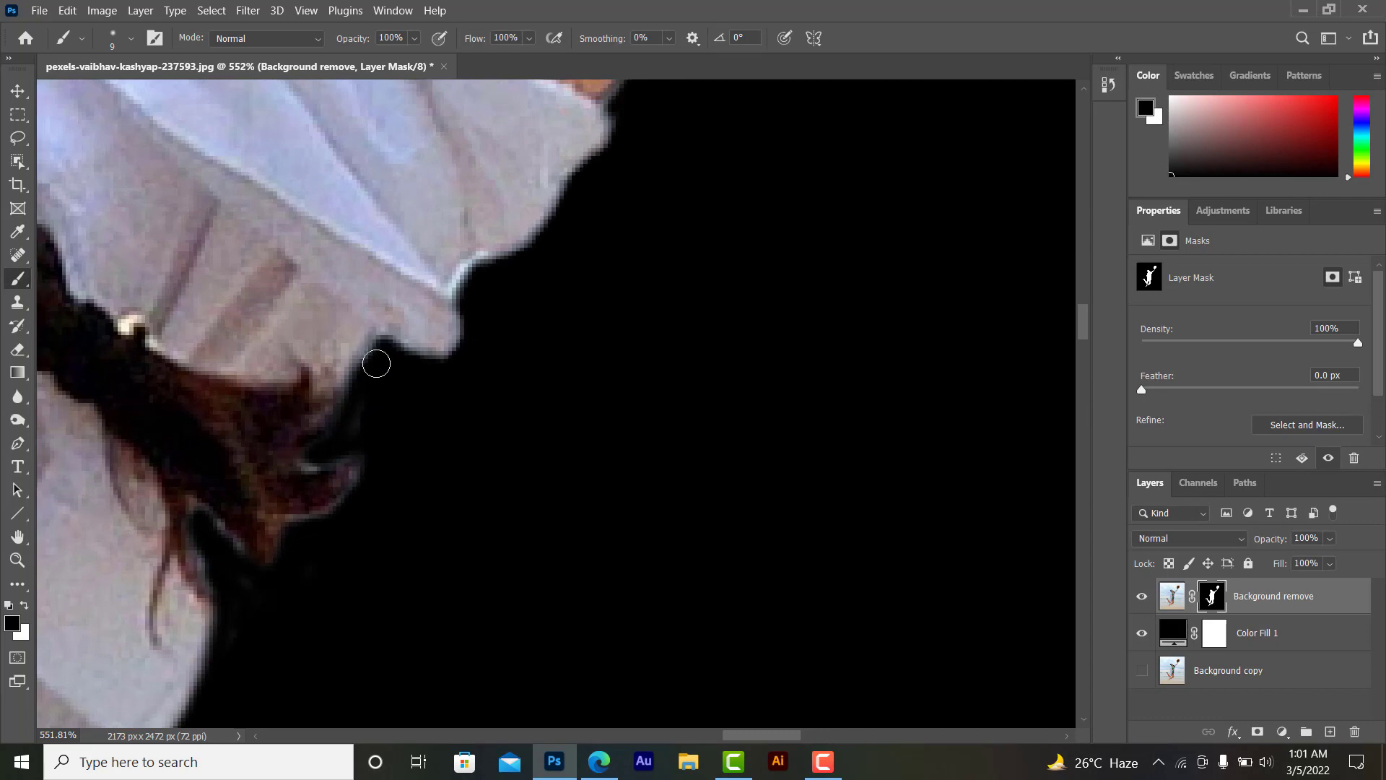
pyautogui.moveTo(476, 294); pyautogui.dragTo(487, 269)
pyautogui.scroll(-5, 482, 336)
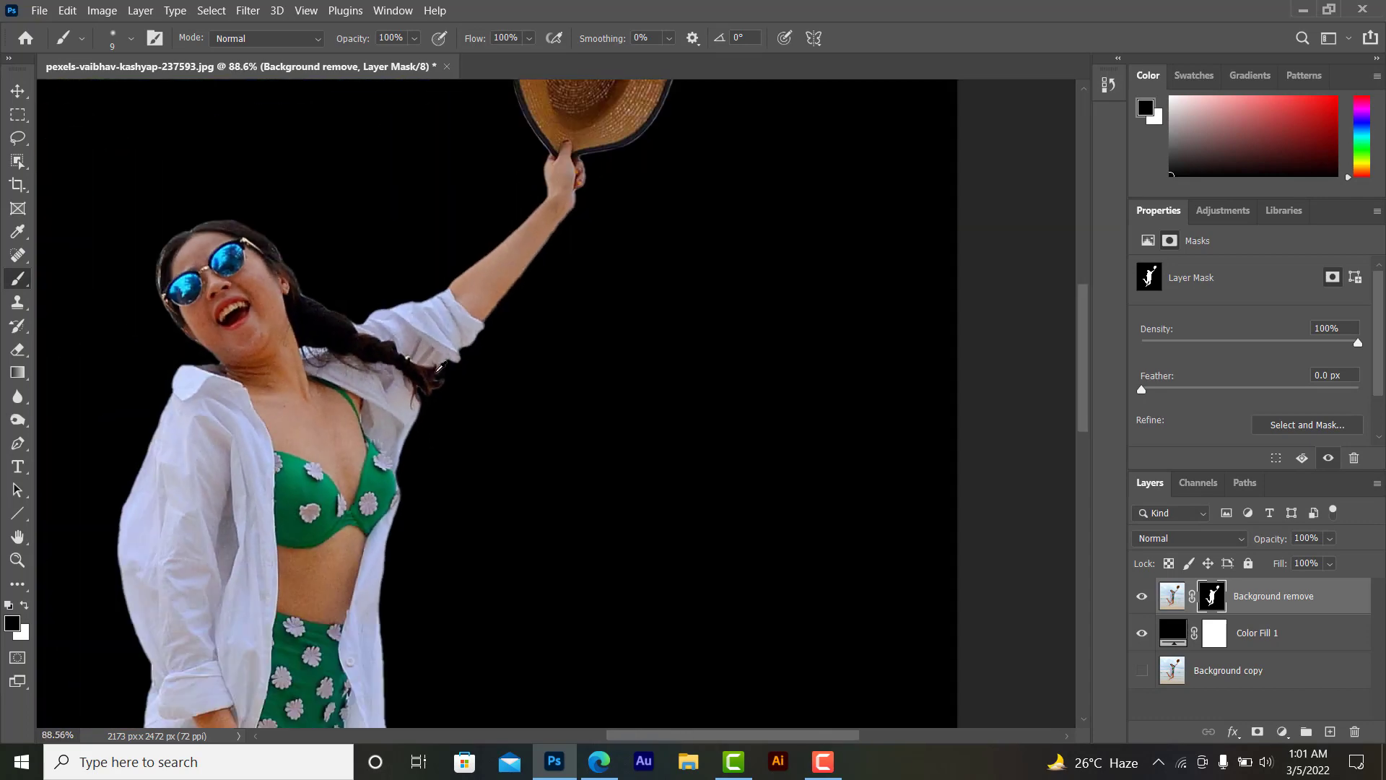
pyautogui.scroll(-1, 325, 433)
pyautogui.scroll(4, 196, 538)
pyautogui.scroll(3, 196, 537)
pyautogui.scroll(2, 196, 538)
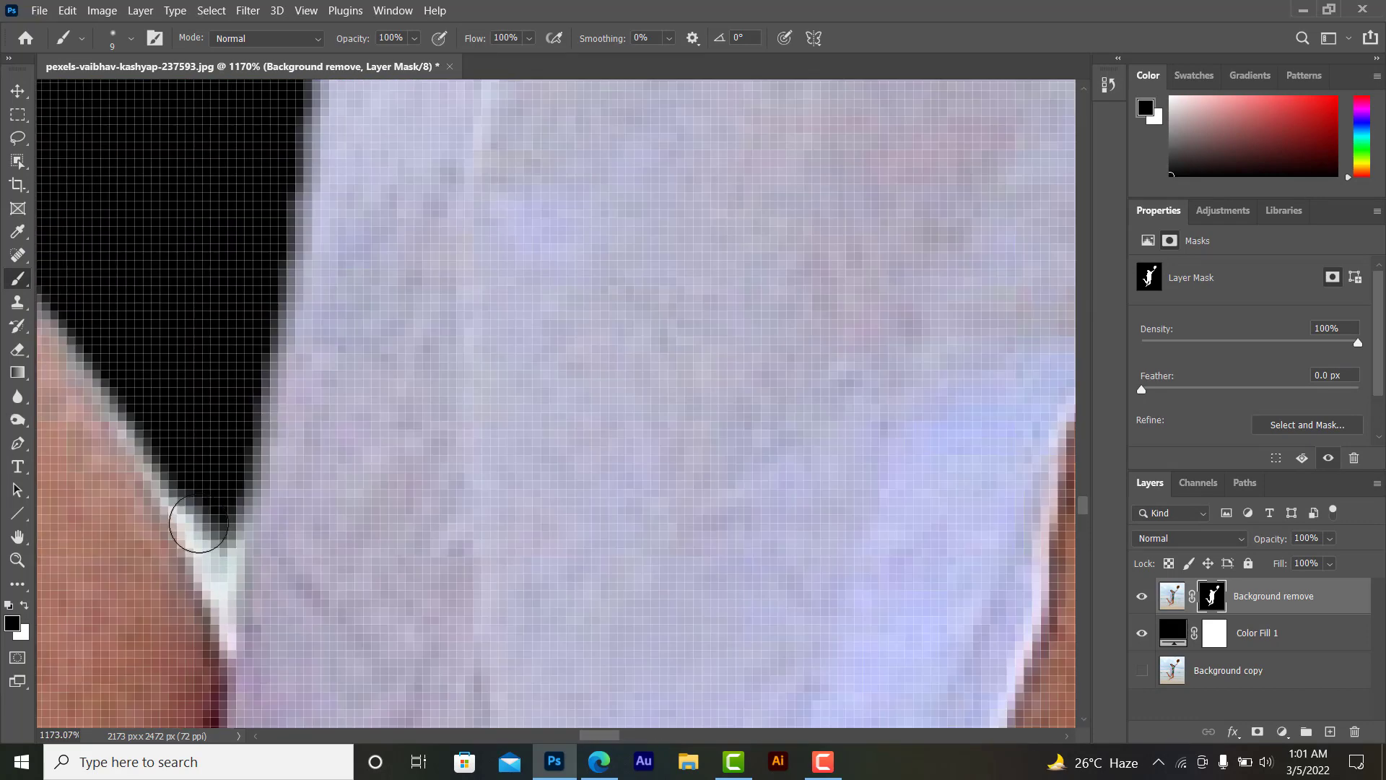
# Step: With a smaller brush, mask the leftover fringe between shirt and thigh and beside the thin gap
pyautogui.press('[')
pyautogui.press('[')
pyautogui.moveTo(192, 515); pyautogui.dragTo(220, 581)
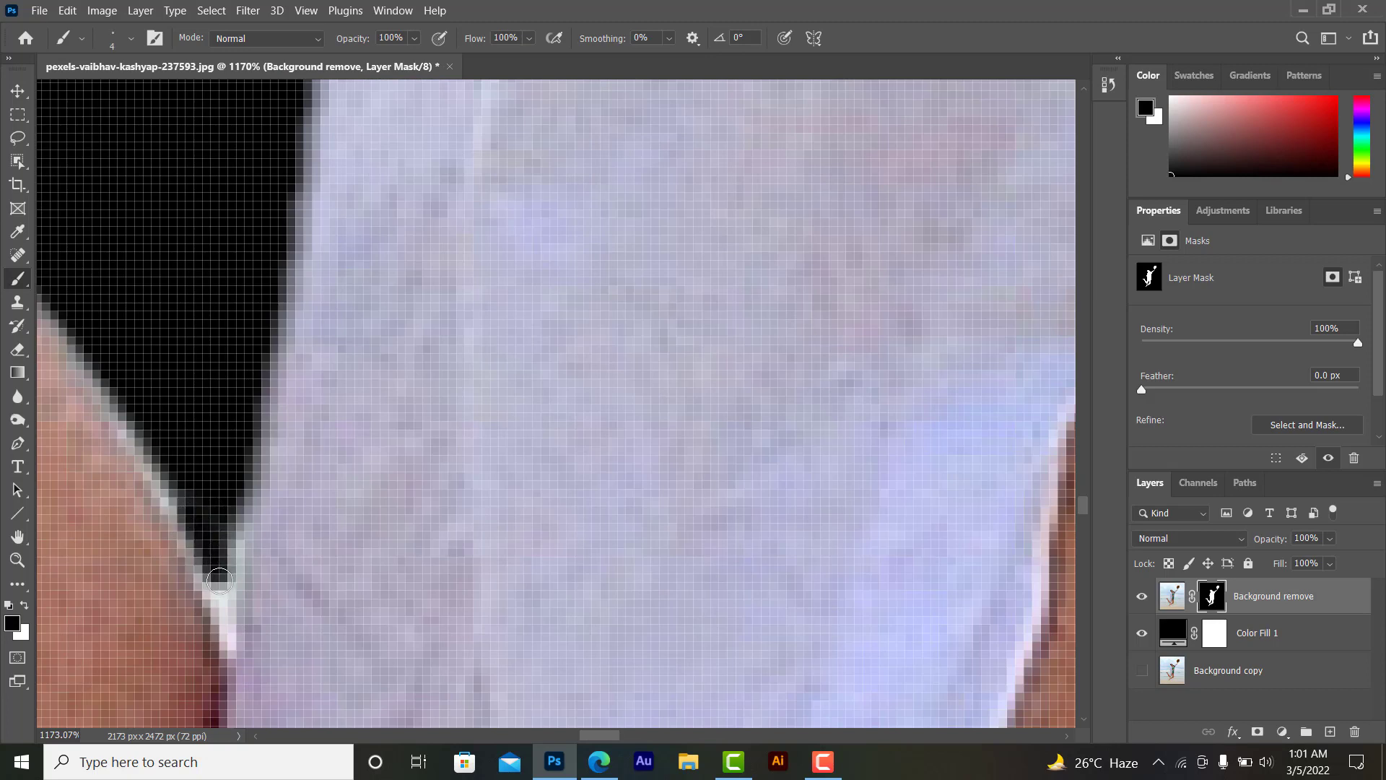
pyautogui.moveTo(228, 628)
pyautogui.mouseDown()
pyautogui.moveTo(238, 545)
pyautogui.moveTo(134, 426)
pyautogui.mouseUp()
pyautogui.moveTo(209, 569); pyautogui.dragTo(218, 599)
pyautogui.scroll(-1, 218, 599)
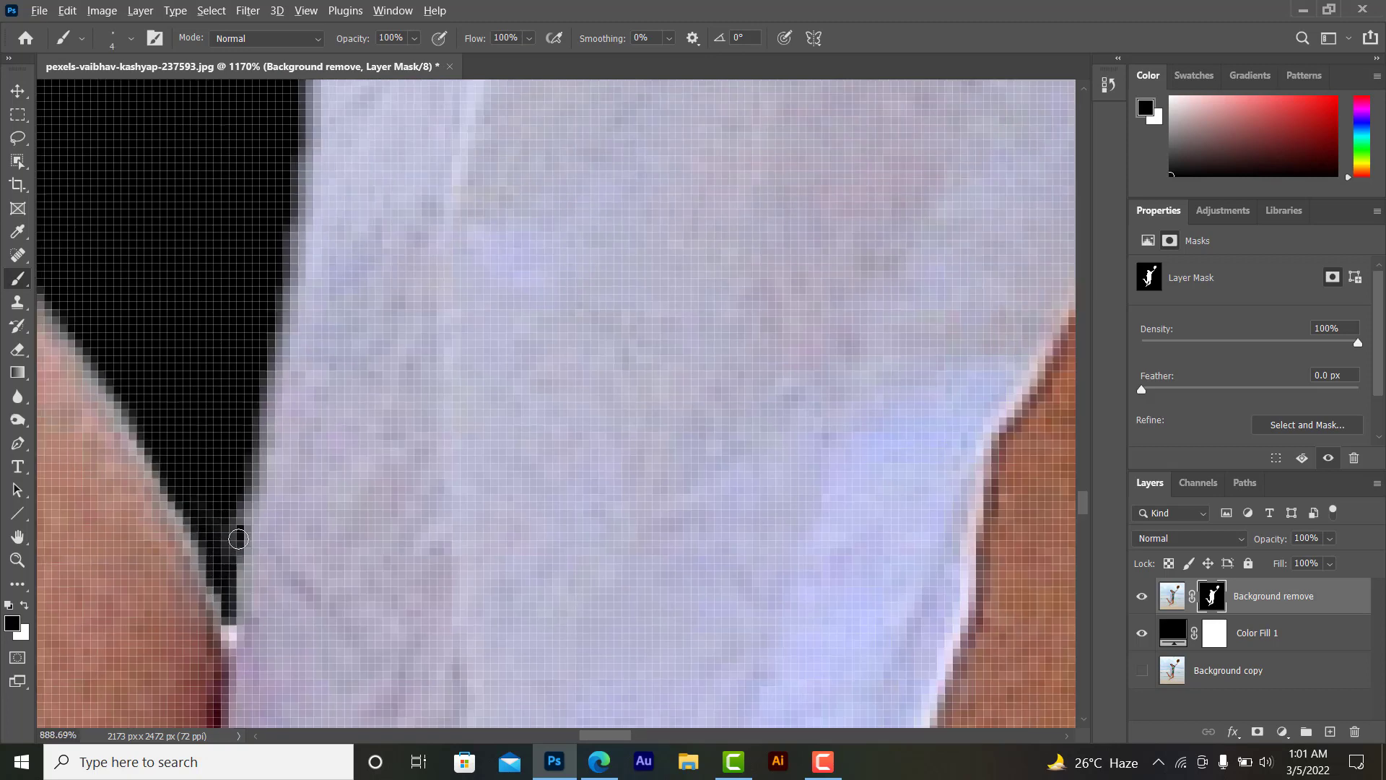
pyautogui.scroll(-5, 239, 539)
pyautogui.scroll(-2, 238, 539)
pyautogui.scroll(1, 187, 419)
pyautogui.scroll(2, 288, 457)
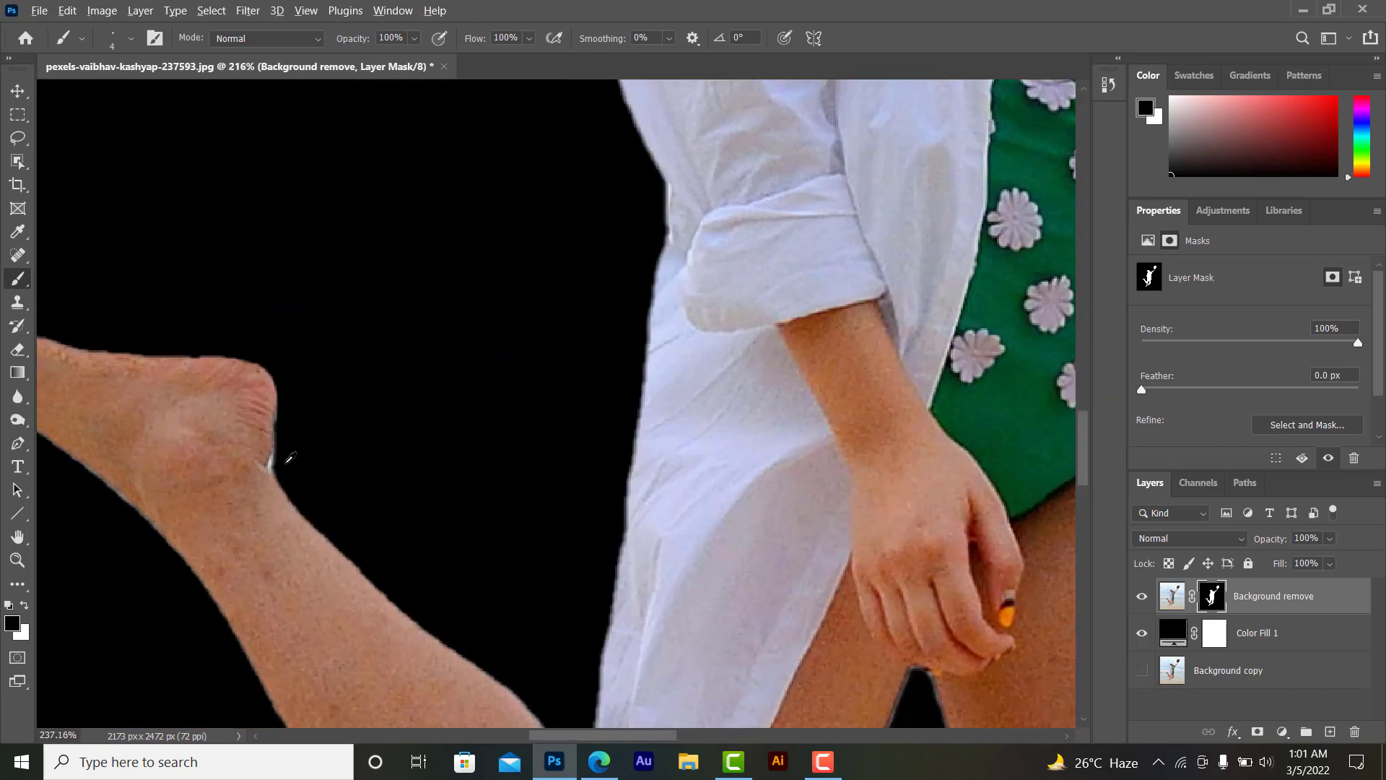
pyautogui.scroll(6, 288, 459)
pyautogui.scroll(-3, 325, 433)
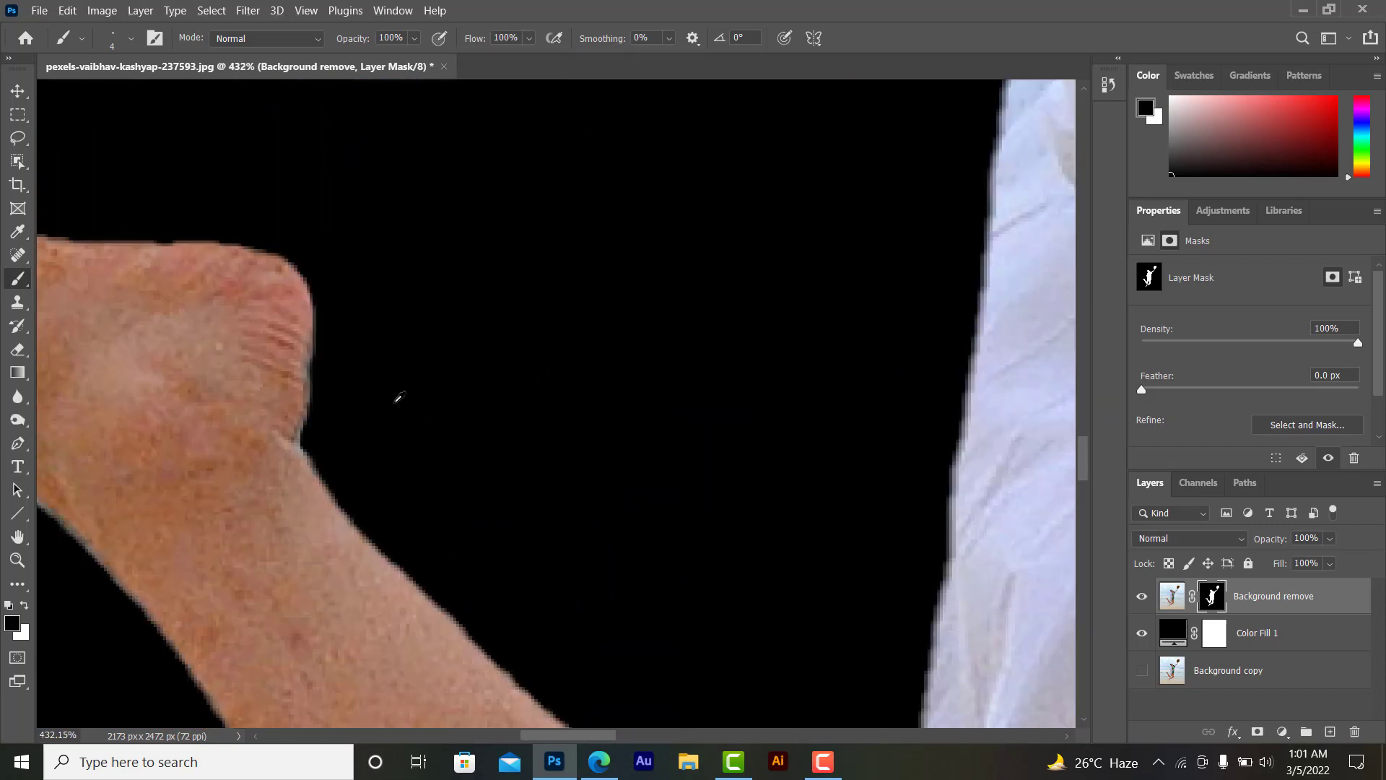
pyautogui.scroll(-2, 405, 407)
pyautogui.scroll(-2, 412, 412)
pyautogui.scroll(-1, 427, 423)
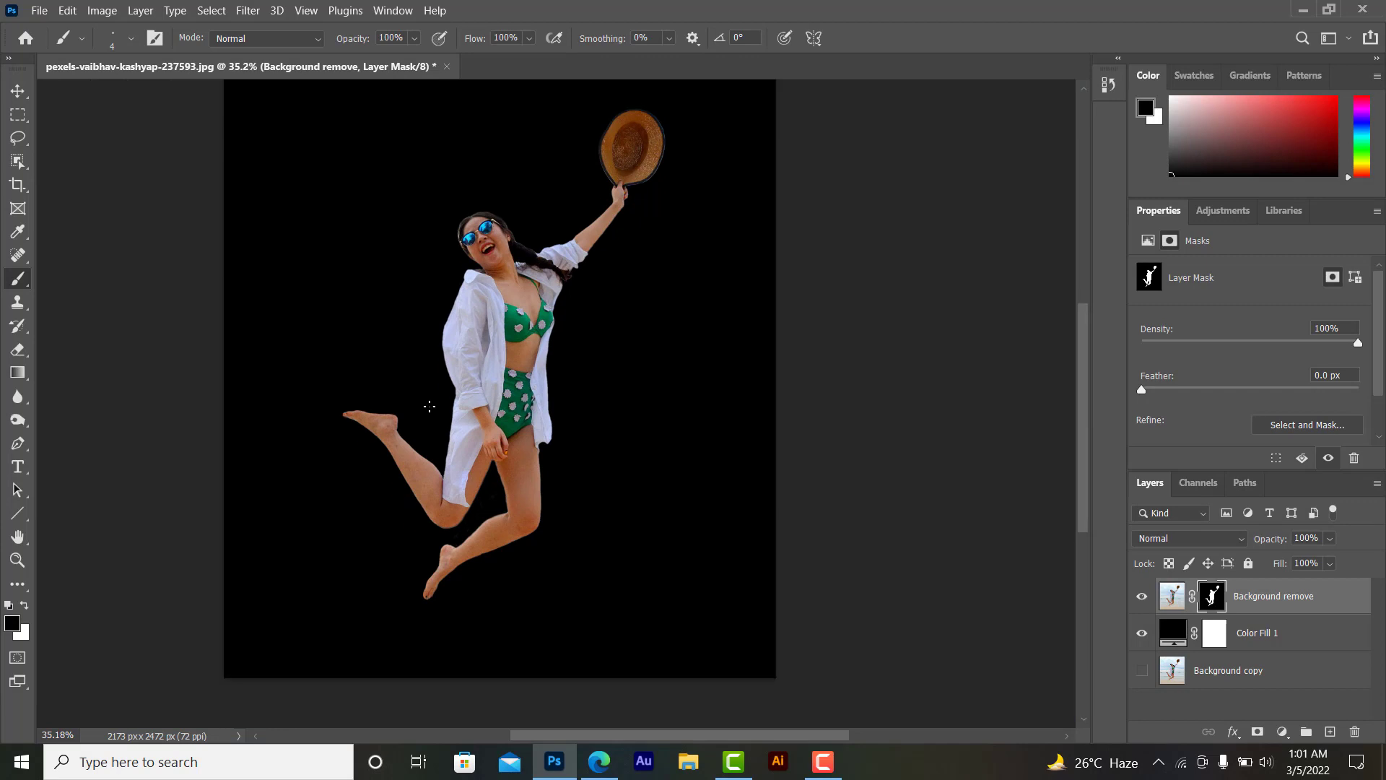
# Step: Delete the black Color Fill 1 layer, confirming the prompt
pyautogui.scroll(-1, 433, 422)
pyautogui.scroll(2, 469, 422)
pyautogui.click(1247, 638)
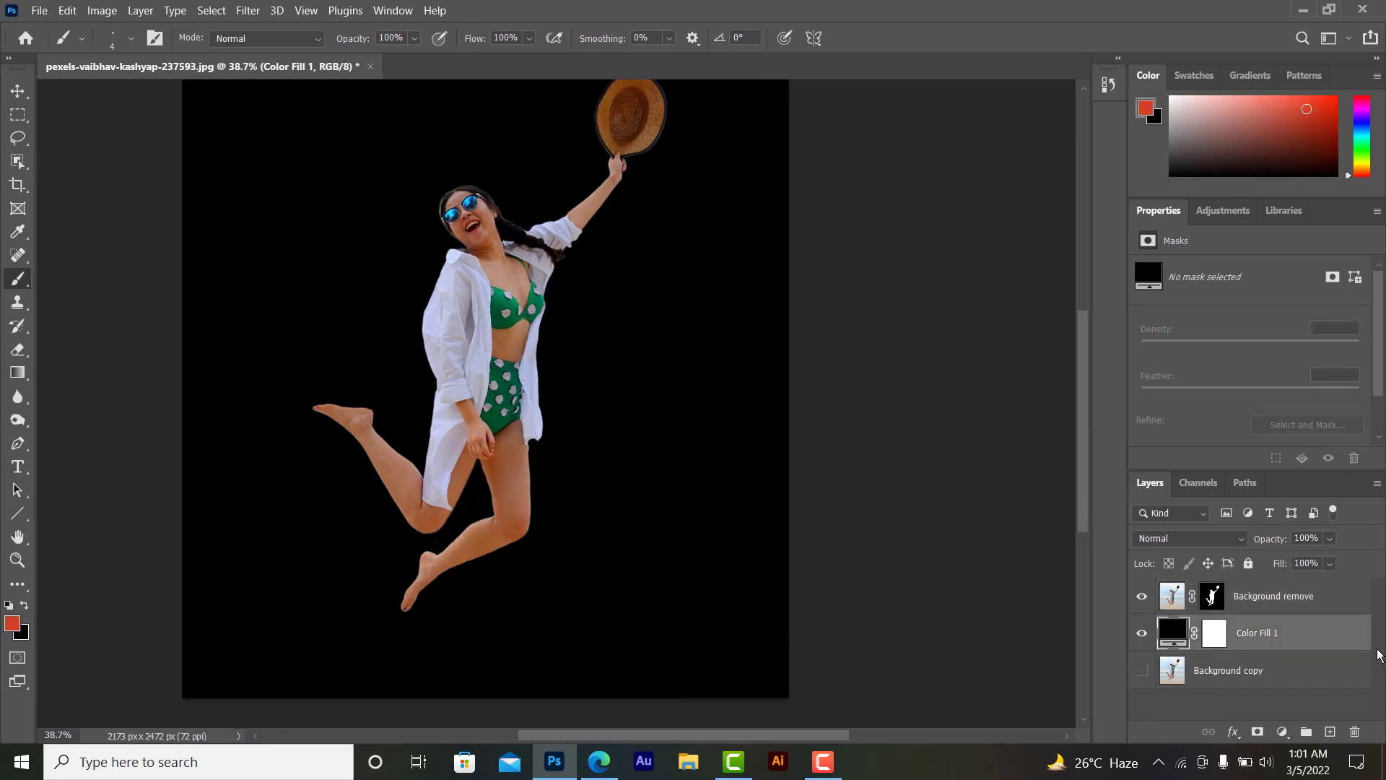
pyautogui.click(1354, 732)
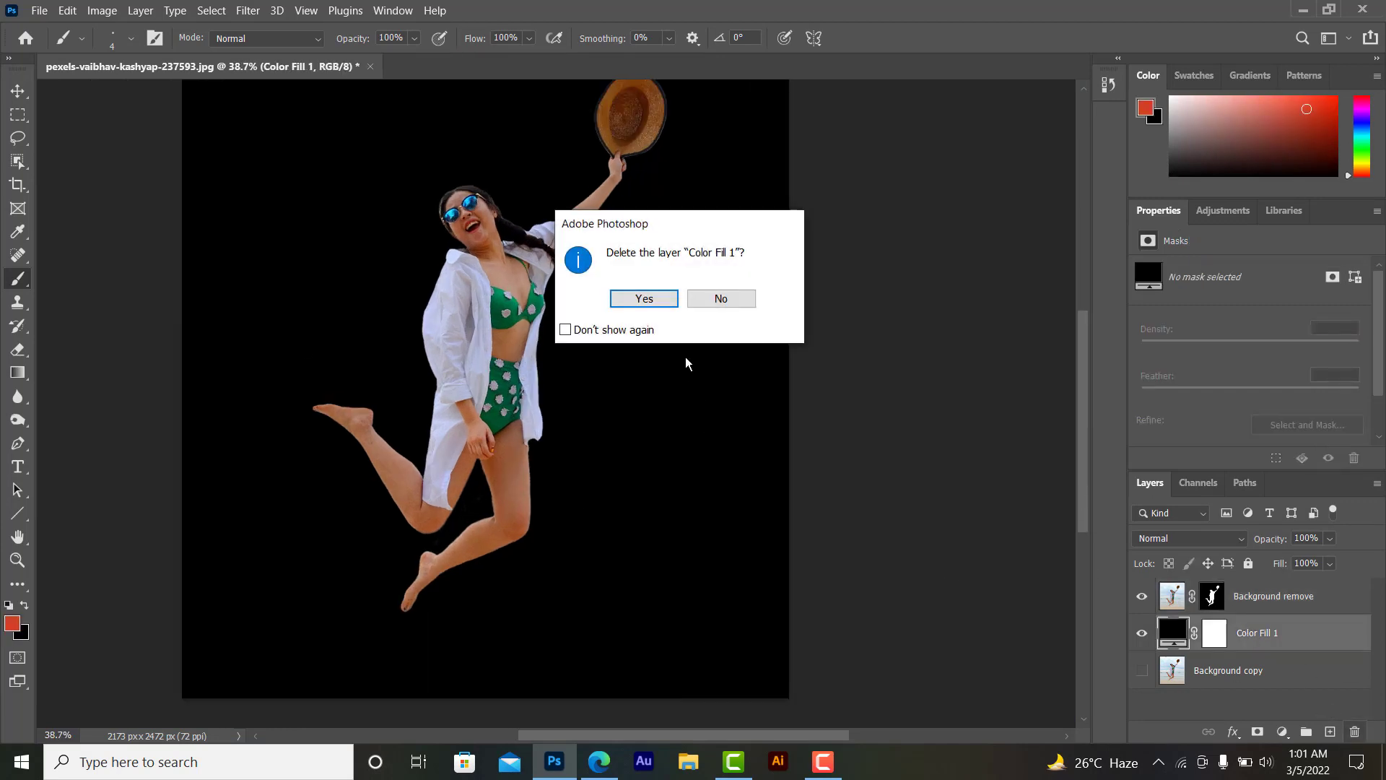
pyautogui.click(651, 302)
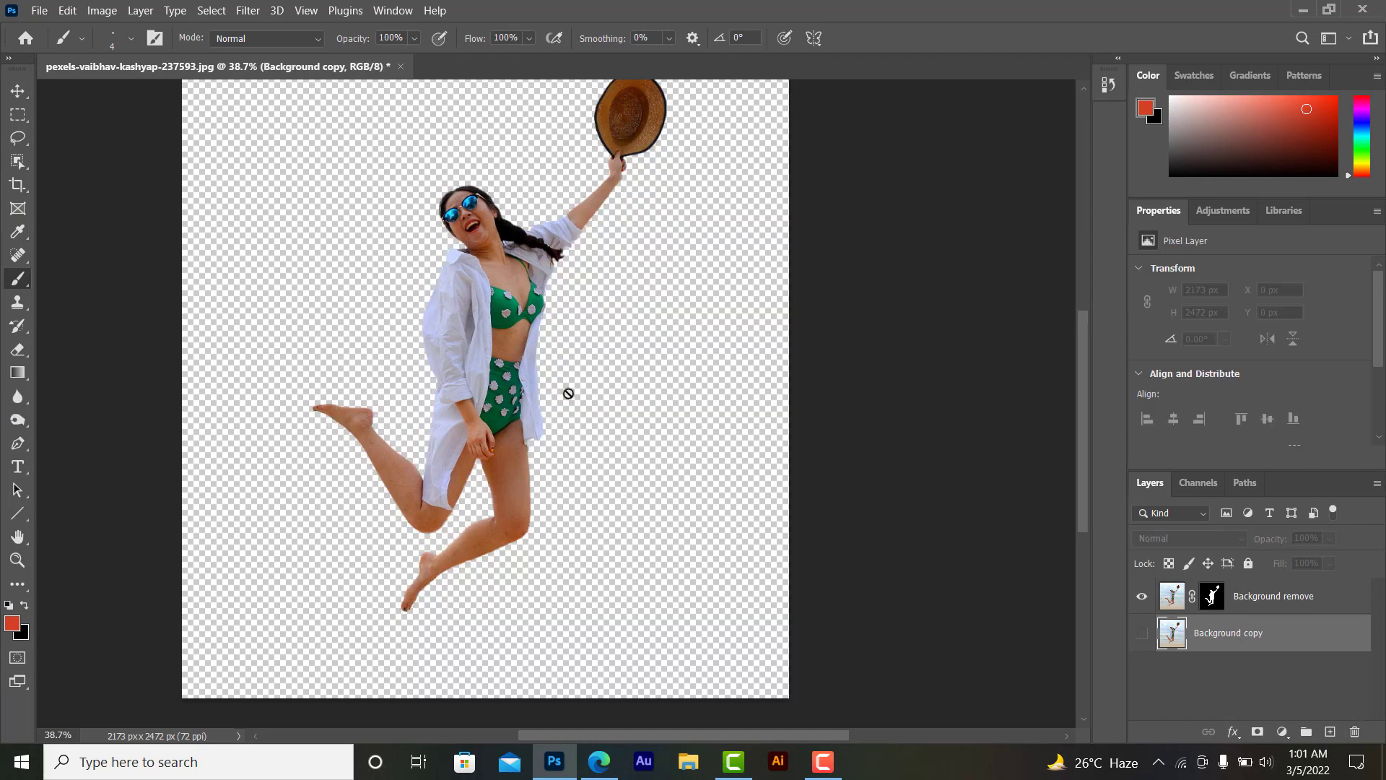
pyautogui.scroll(2, 568, 394)
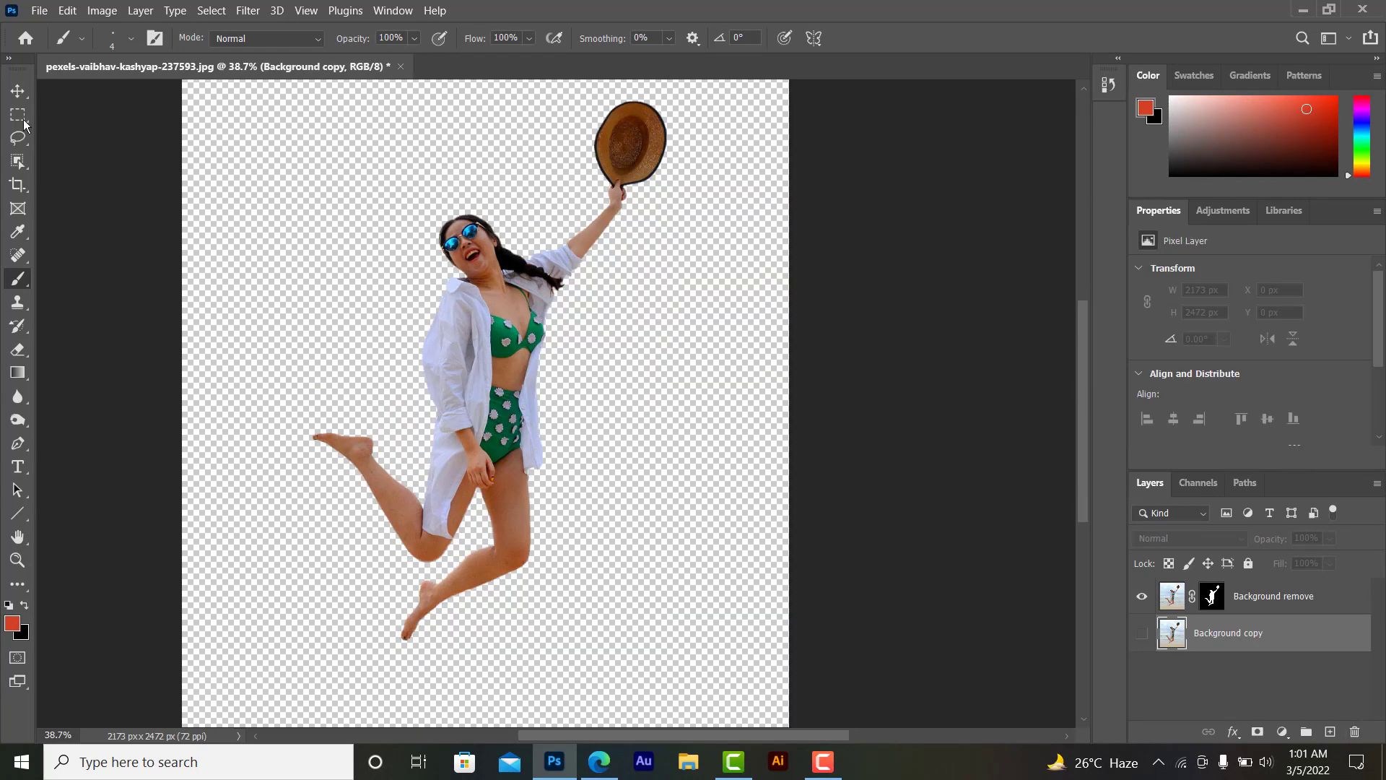
# Step: Select the Rectangular Marquee tool
pyautogui.click(18, 115)
pyautogui.scroll(2, 513, 404)
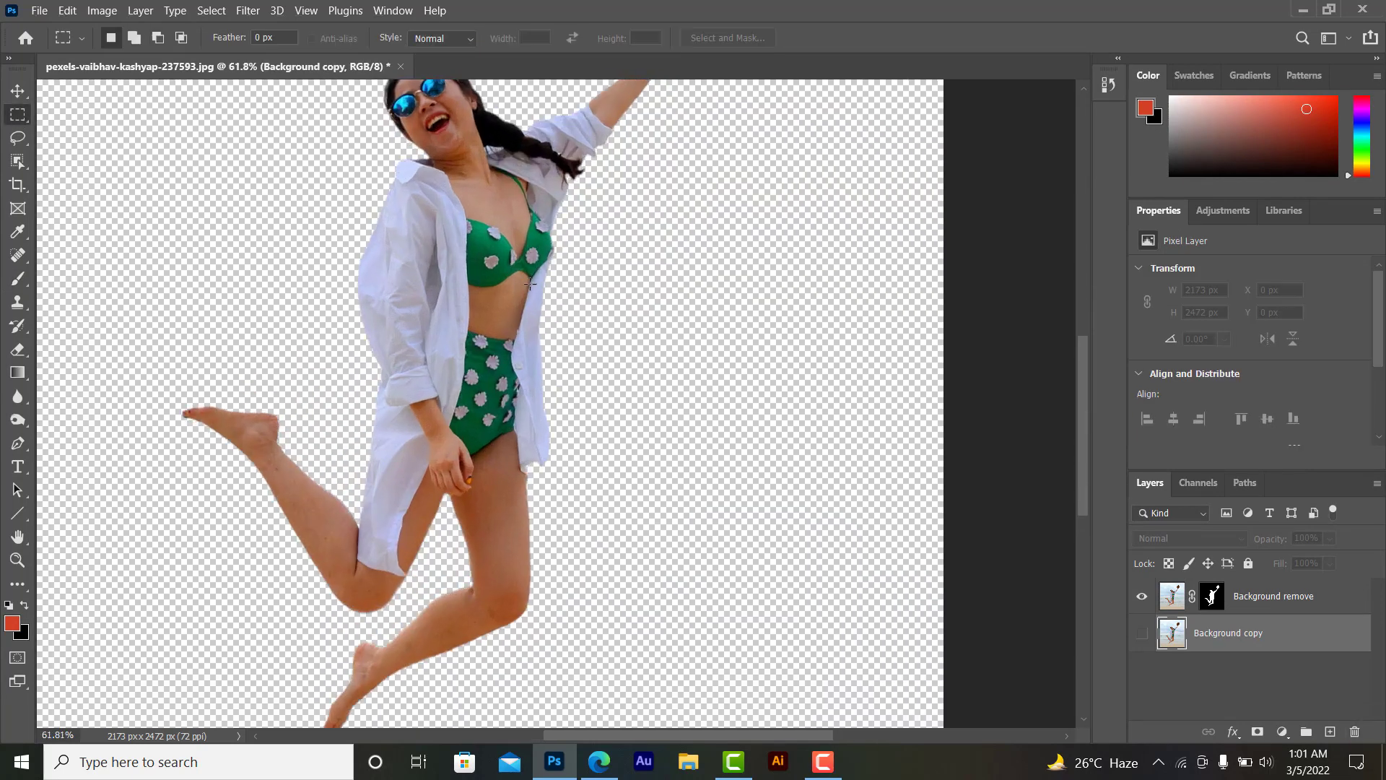
pyautogui.scroll(2, 512, 404)
pyautogui.scroll(1, 499, 256)
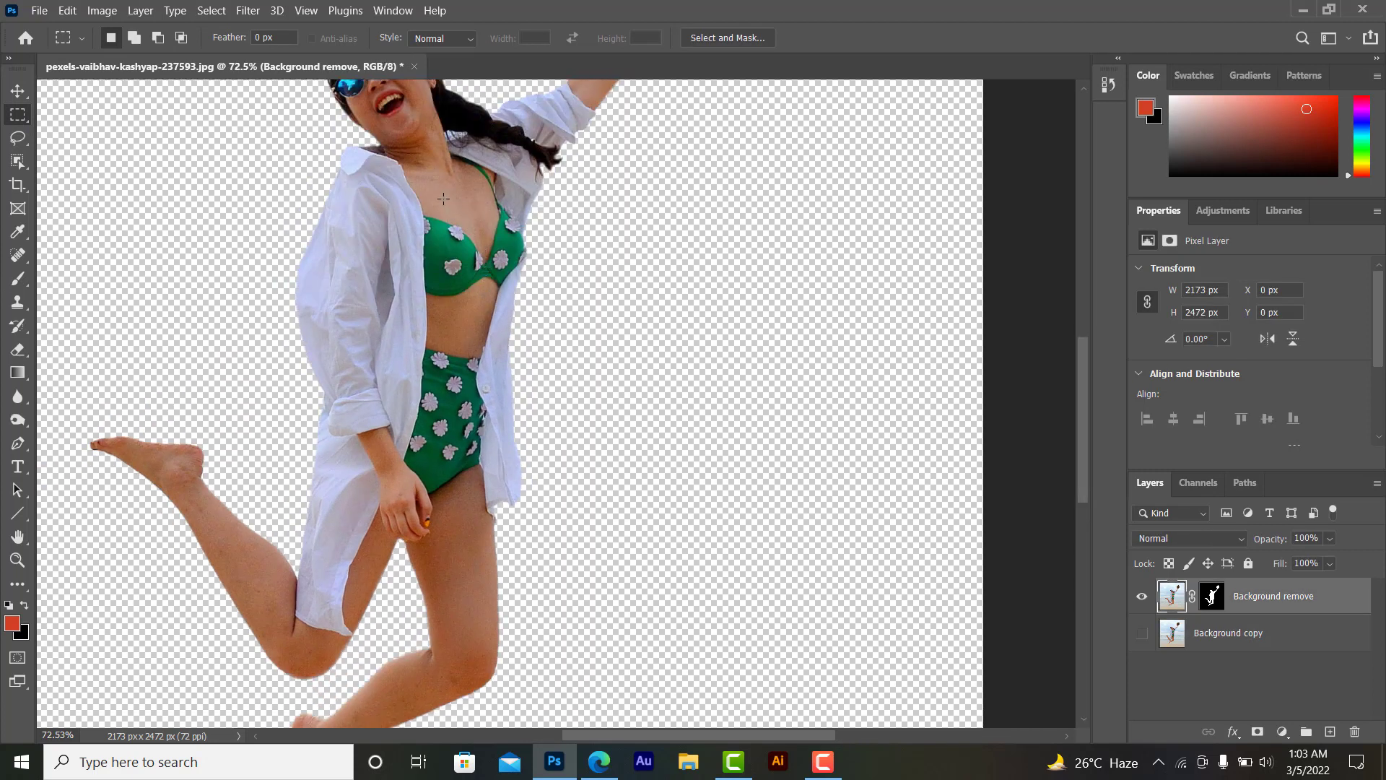
# Step: Marquee a tall strip from chest to thigh and transform it down to 1 × 642 px
pyautogui.moveTo(443, 198); pyautogui.dragTo(459, 524)
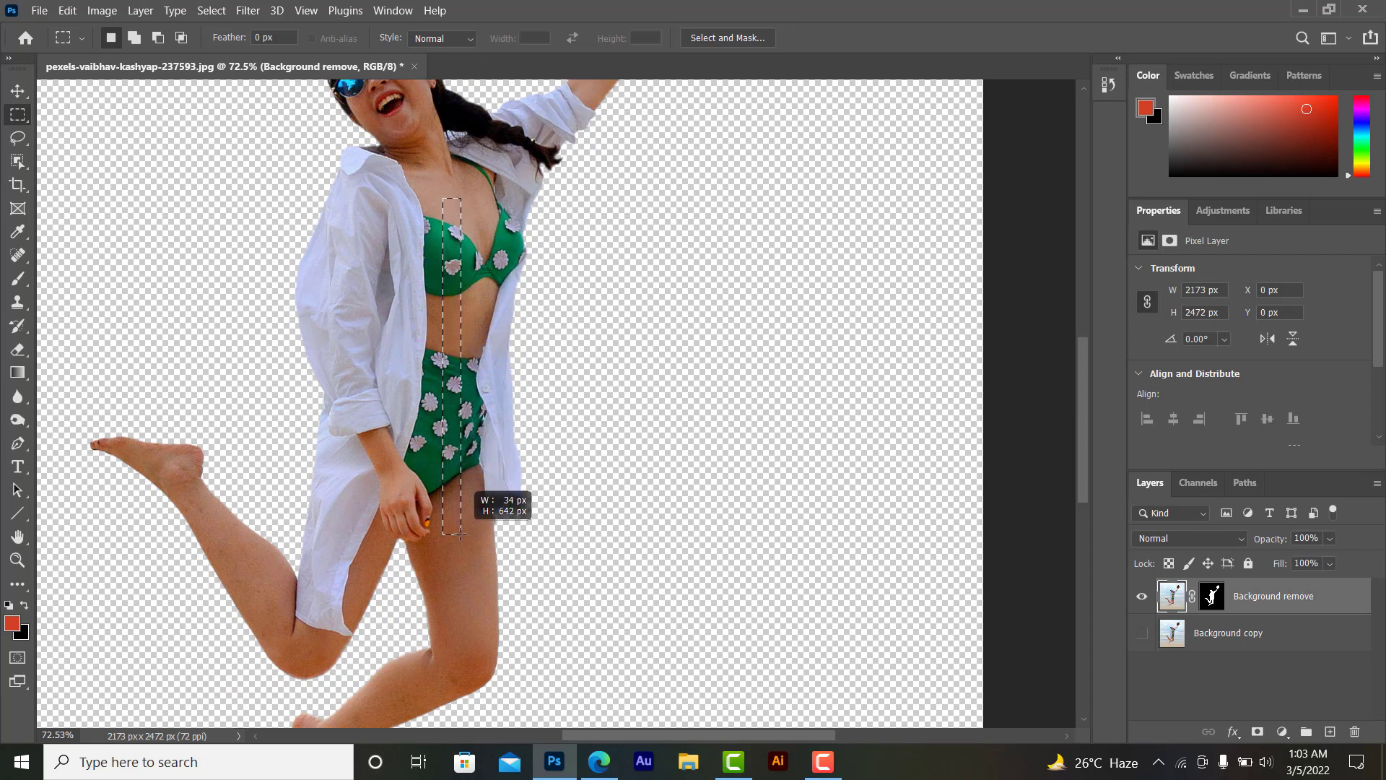
pyautogui.scroll(3, 462, 390)
pyautogui.rightClick(454, 360)
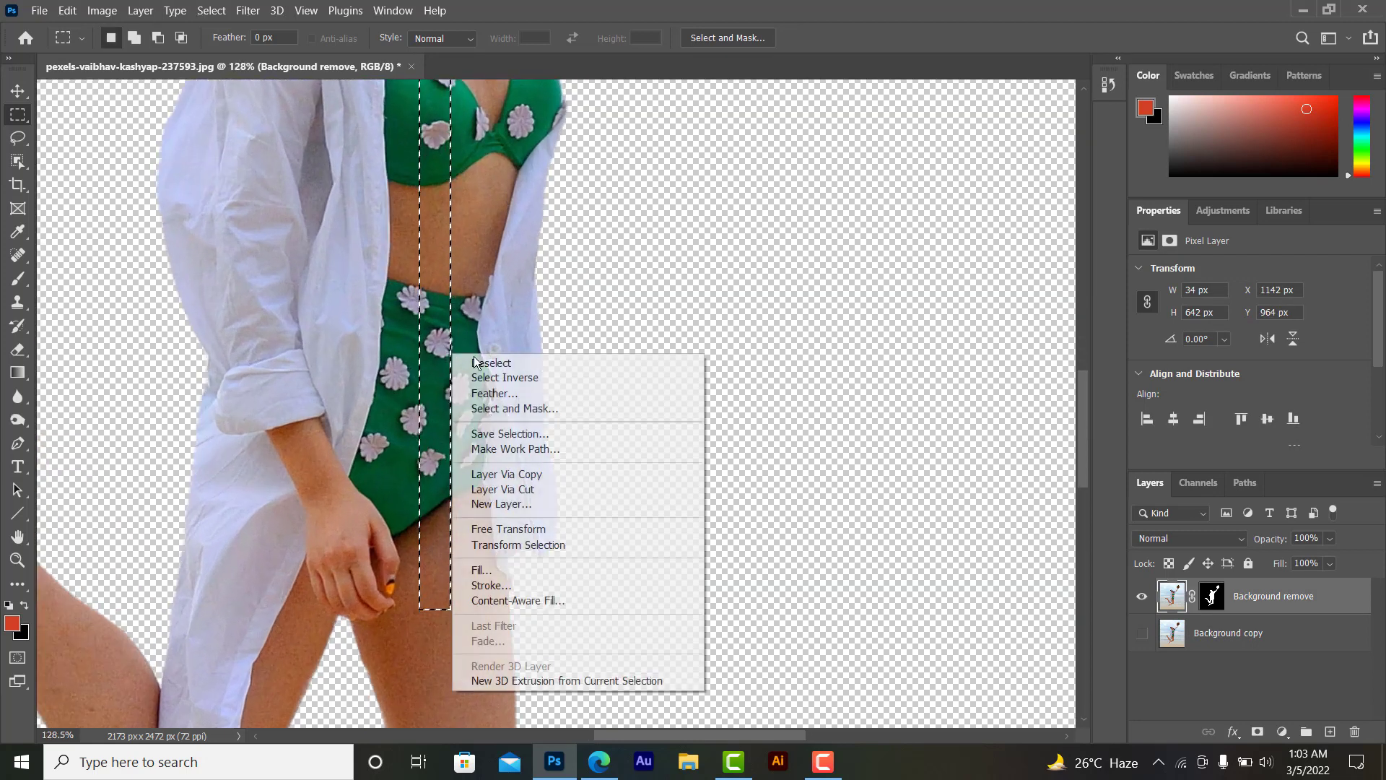
pyautogui.click(520, 546)
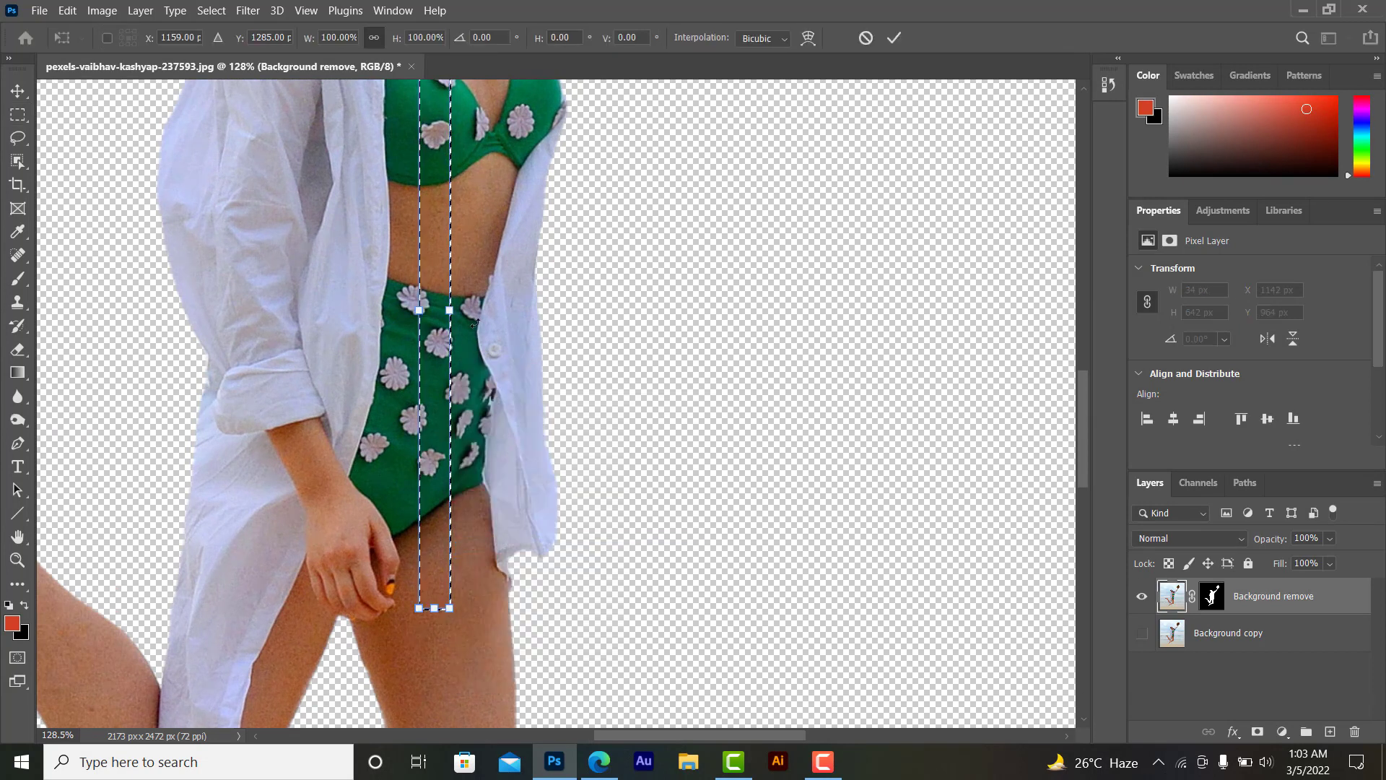
pyautogui.scroll(2, 451, 314)
pyautogui.scroll(2, 453, 314)
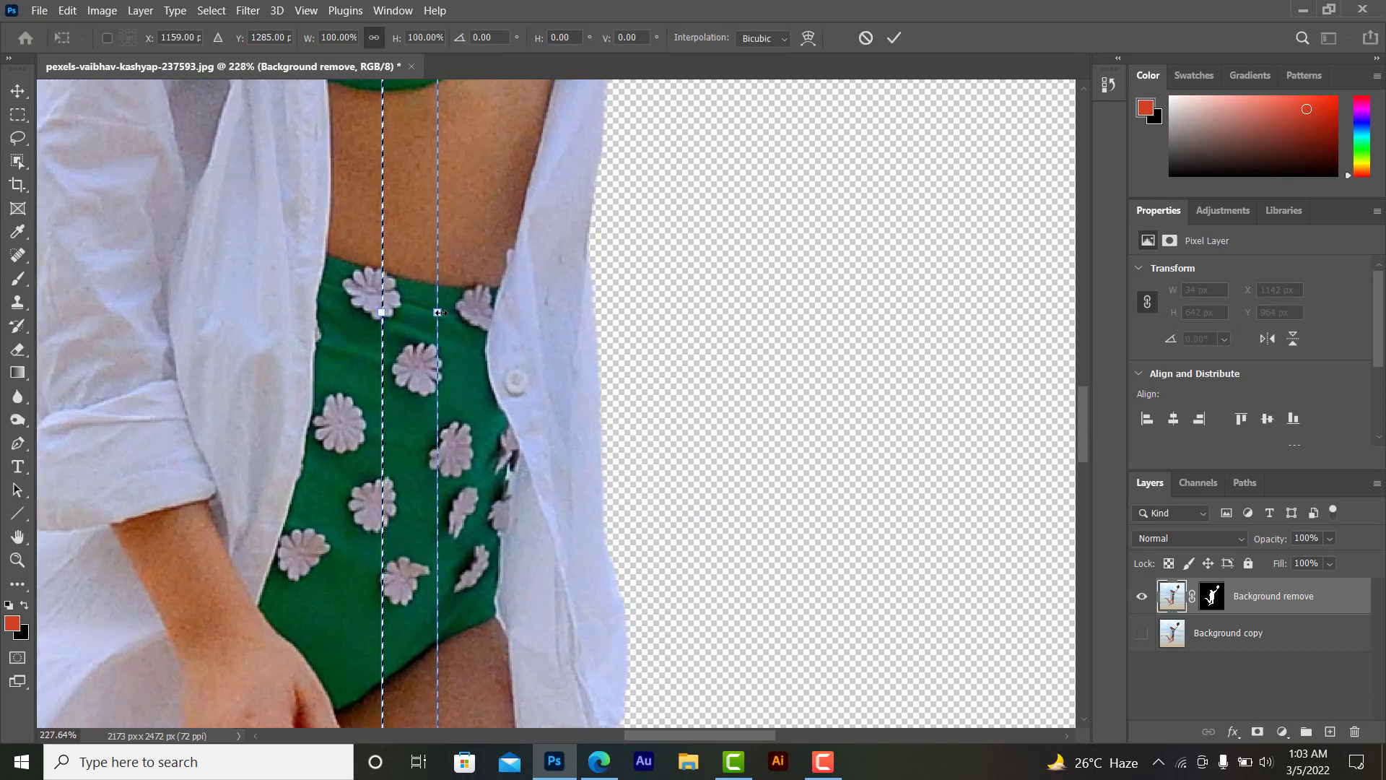
pyautogui.moveTo(440, 316)
pyautogui.mouseDown()
pyautogui.moveTo(395, 309)
pyautogui.moveTo(435, 328)
pyautogui.moveTo(387, 322)
pyautogui.mouseUp()
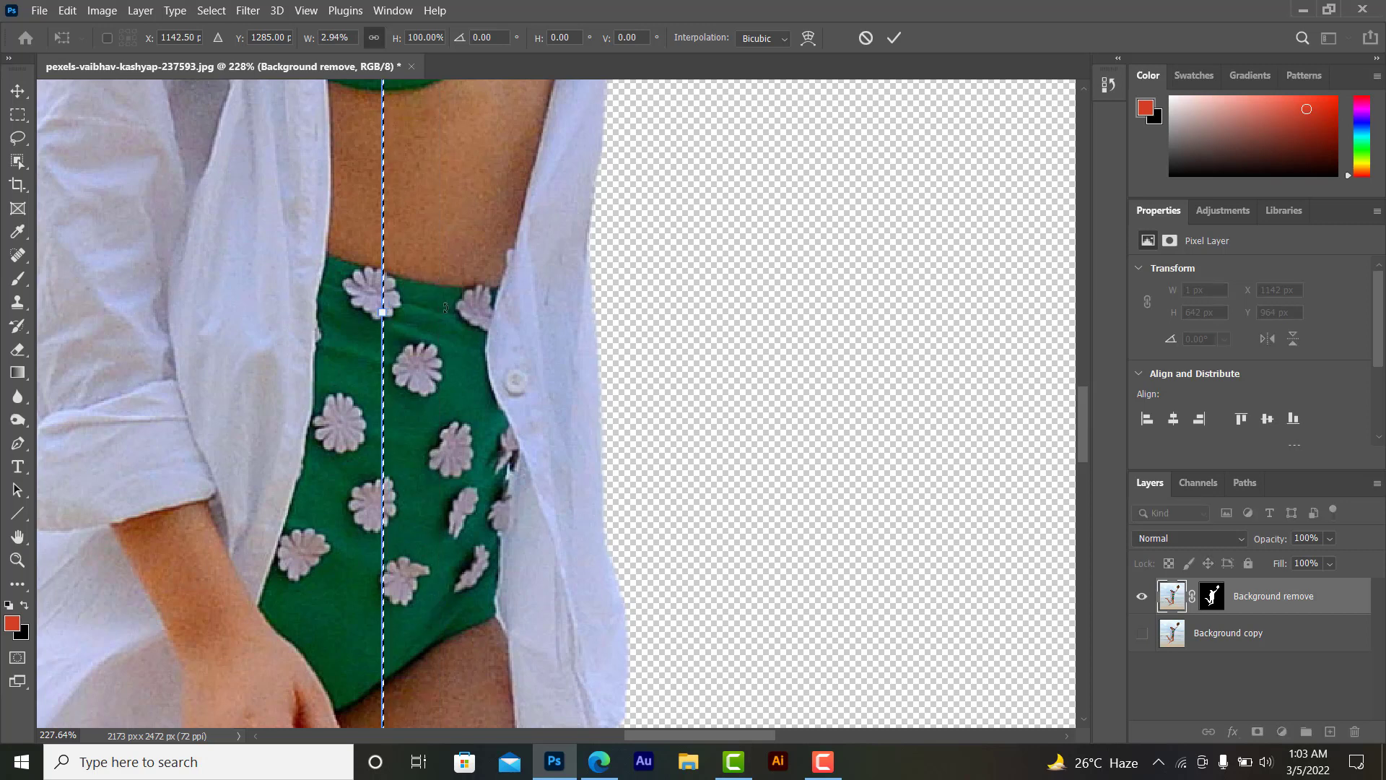
pyautogui.click(892, 39)
pyautogui.keyDown('alt'); pyautogui.scroll(-2, 631, 232); pyautogui.keyUp('alt')
pyautogui.keyDown('alt'); pyautogui.scroll(-2, 550, 352); pyautogui.keyUp('alt')
# Step: Copy the 1 px strip to Layer 1 and stretch it to 2972 px wide across the canvas
pyautogui.keyDown('alt'); pyautogui.scroll(-2, 550, 352); pyautogui.keyUp('alt')
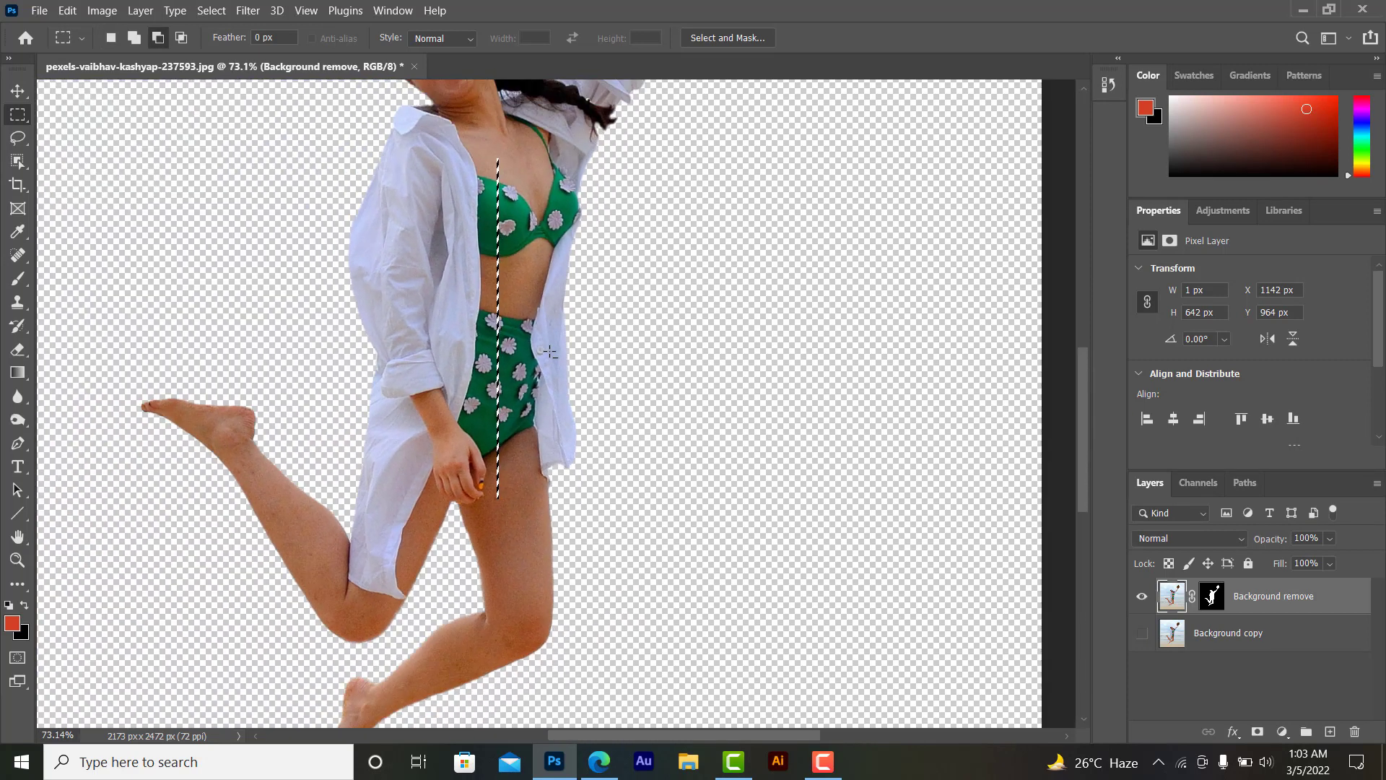
pyautogui.scroll(2, 550, 351)
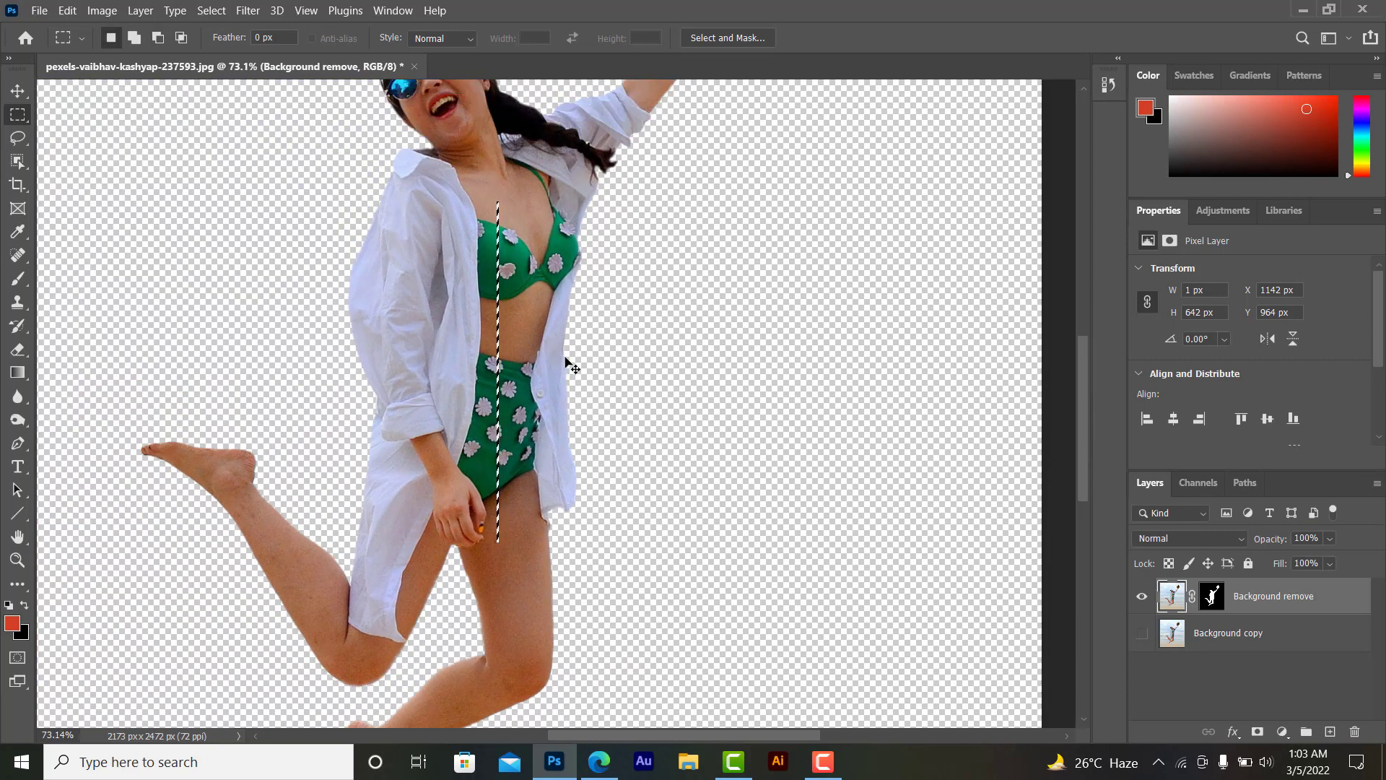
pyautogui.hotkey('ctrl', 'j')
pyautogui.scroll(3, 592, 355)
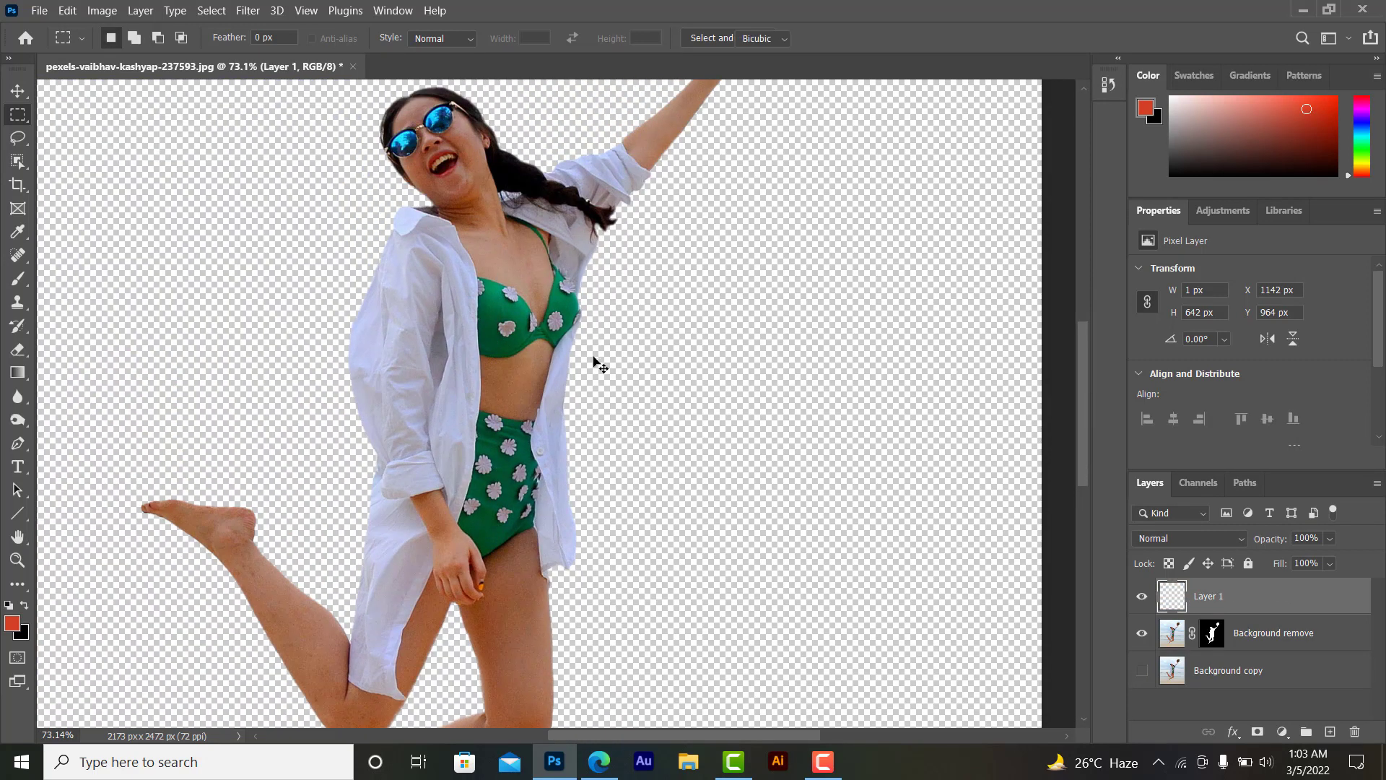
pyautogui.hotkey('ctrl', 't')
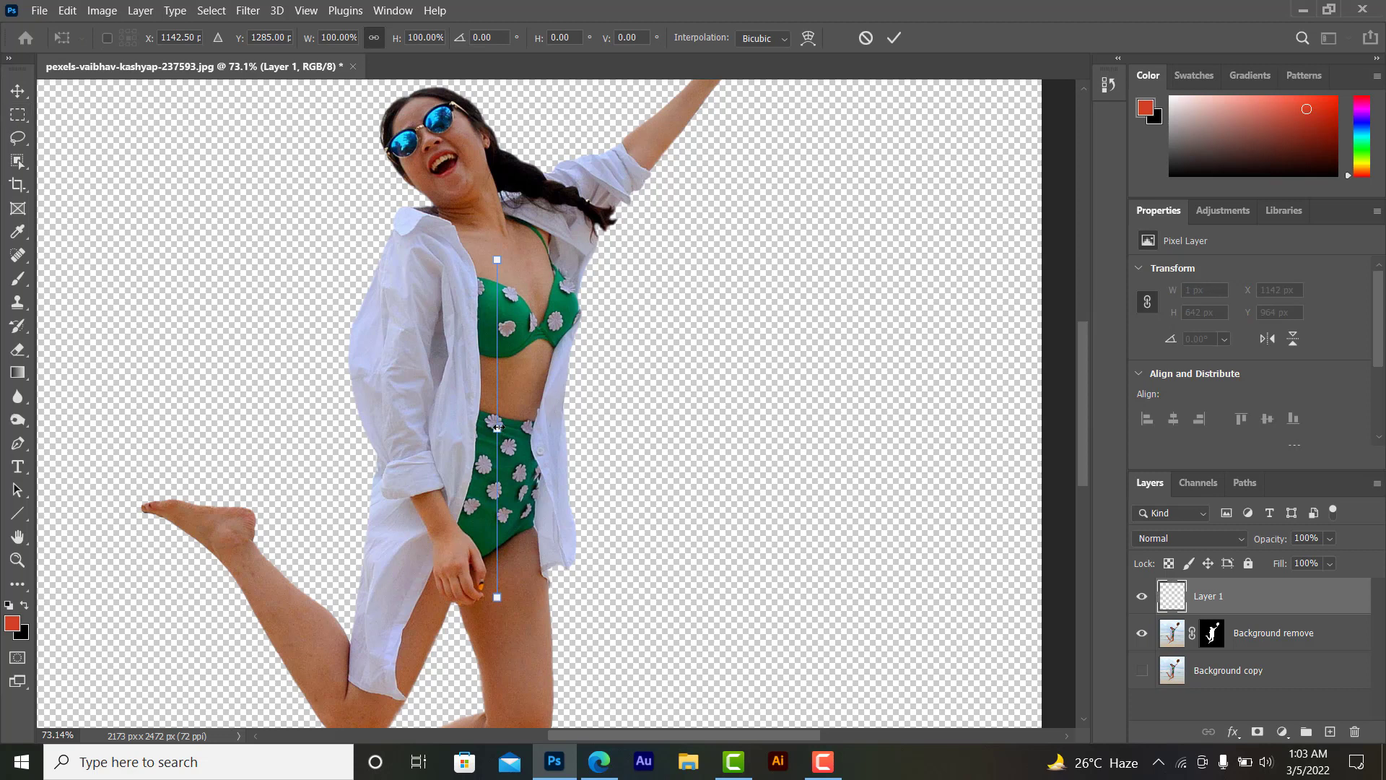
pyautogui.moveTo(497, 426)
pyautogui.mouseDown()
pyautogui.moveTo(634, 449)
pyautogui.moveTo(1041, 462)
pyautogui.moveTo(1014, 462)
pyautogui.mouseUp()
pyautogui.scroll(-1, 940, 439)
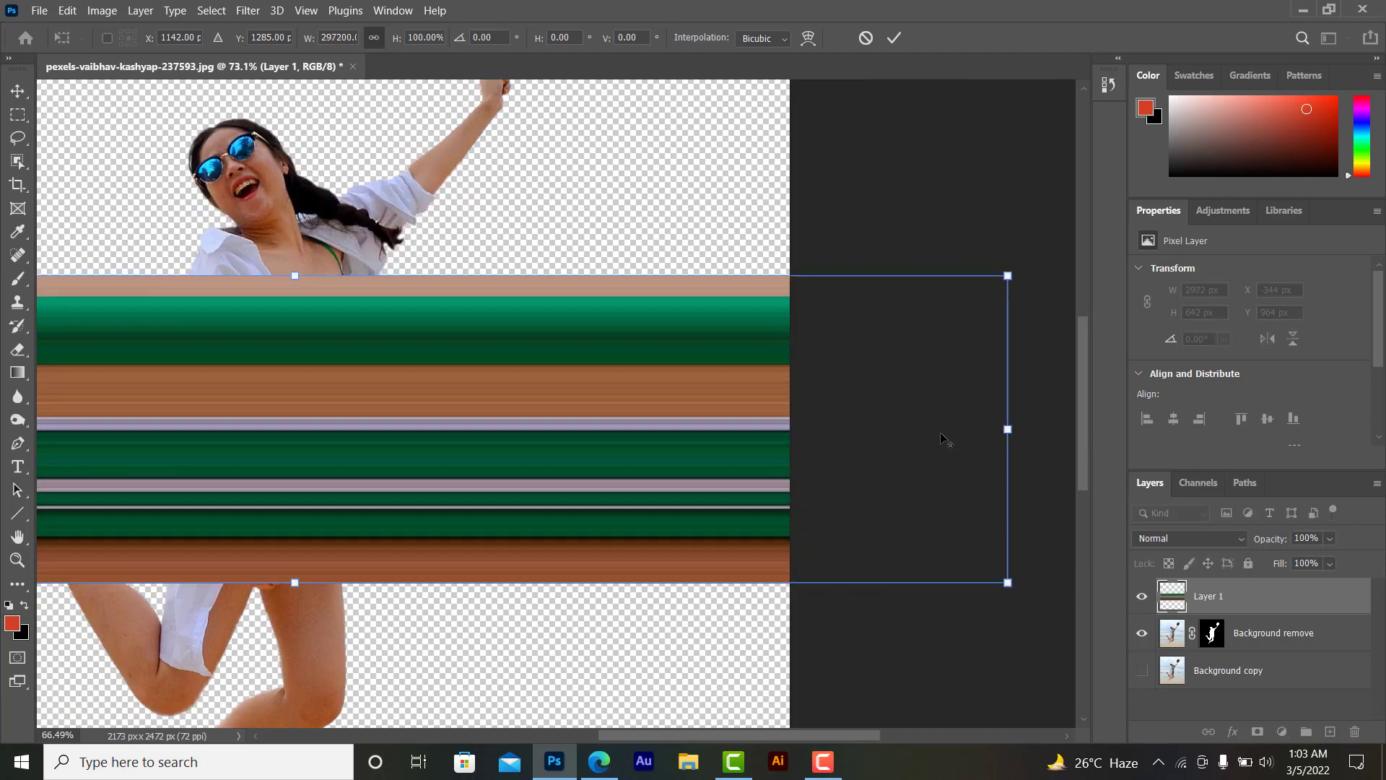
pyautogui.scroll(-2, 940, 438)
pyautogui.click(895, 38)
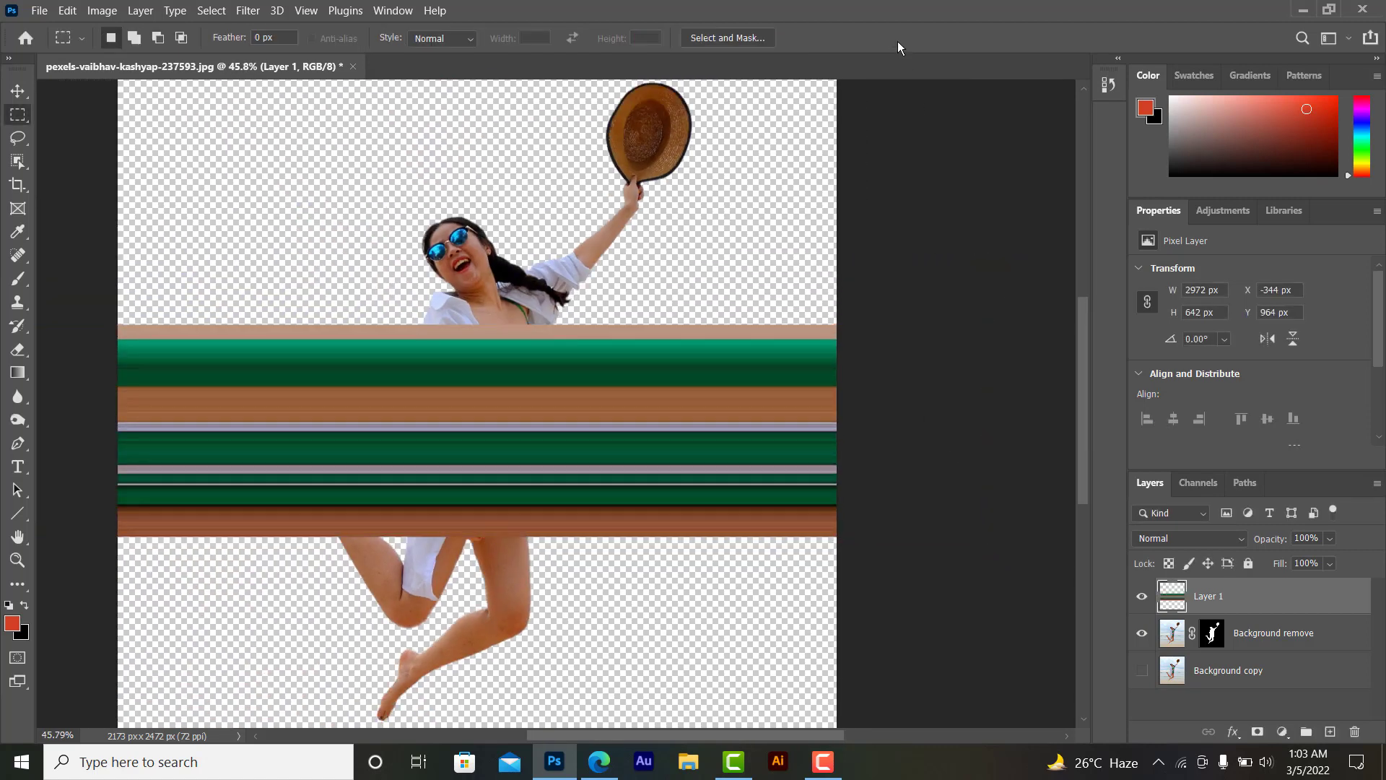
# Step: Apply Polar Coordinates (Rectangular to Polar) to Layer 1, previewing at 12% zoom
pyautogui.click(248, 11)
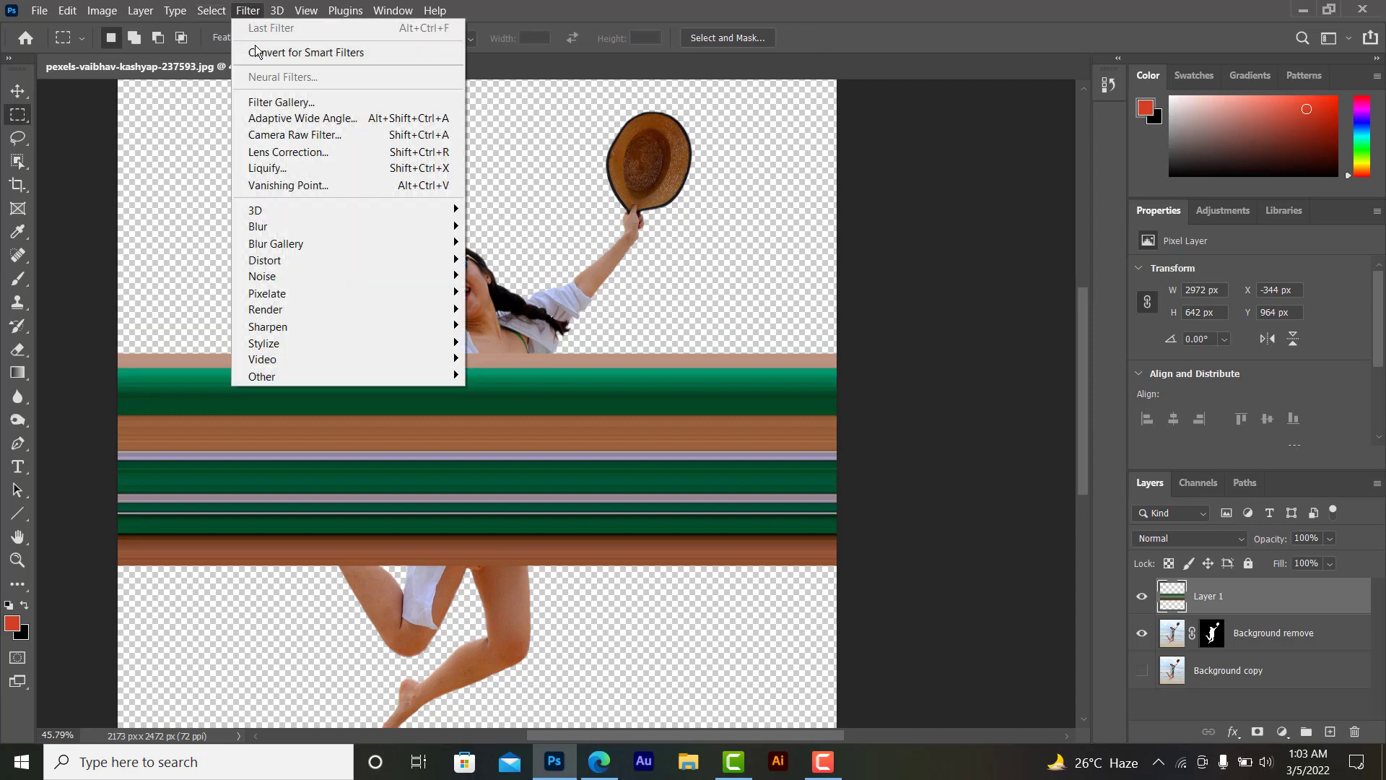
pyautogui.moveTo(264, 260)
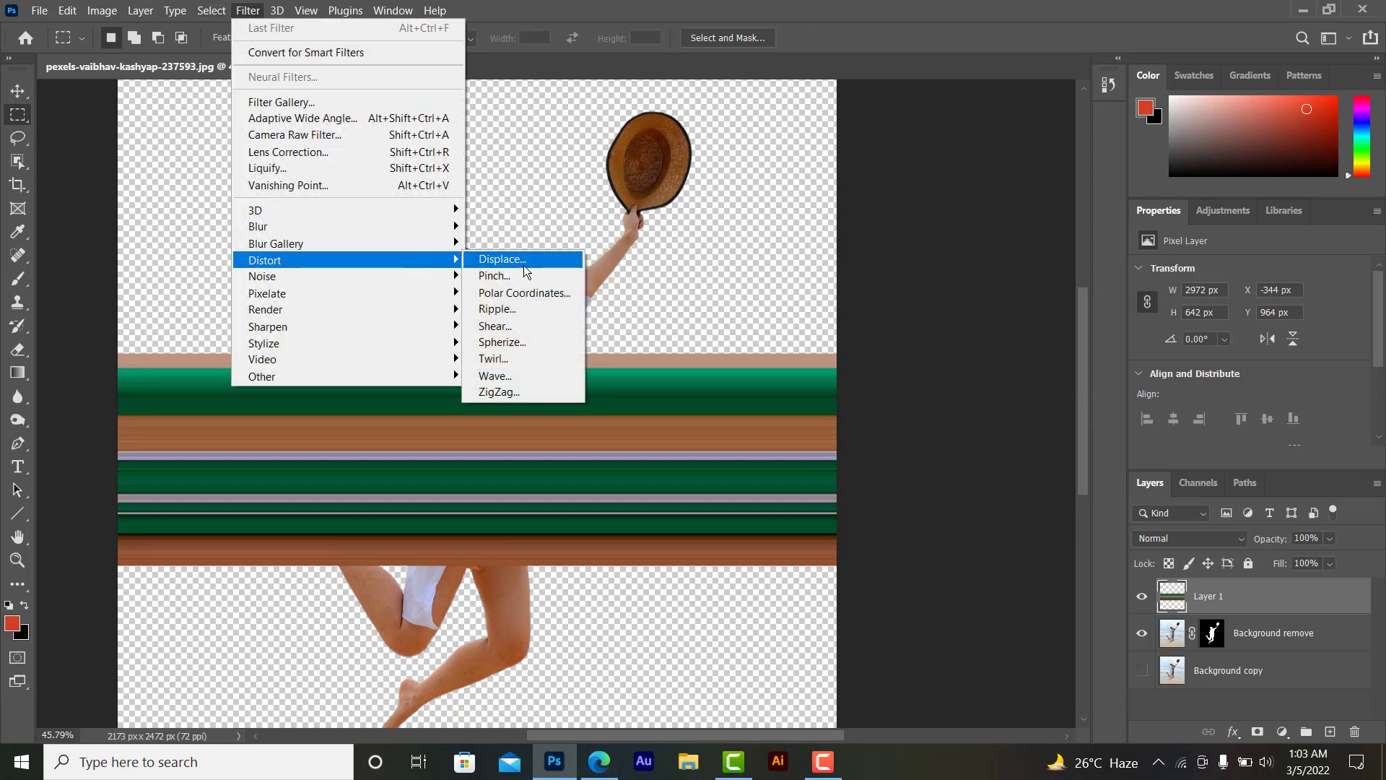
pyautogui.click(525, 293)
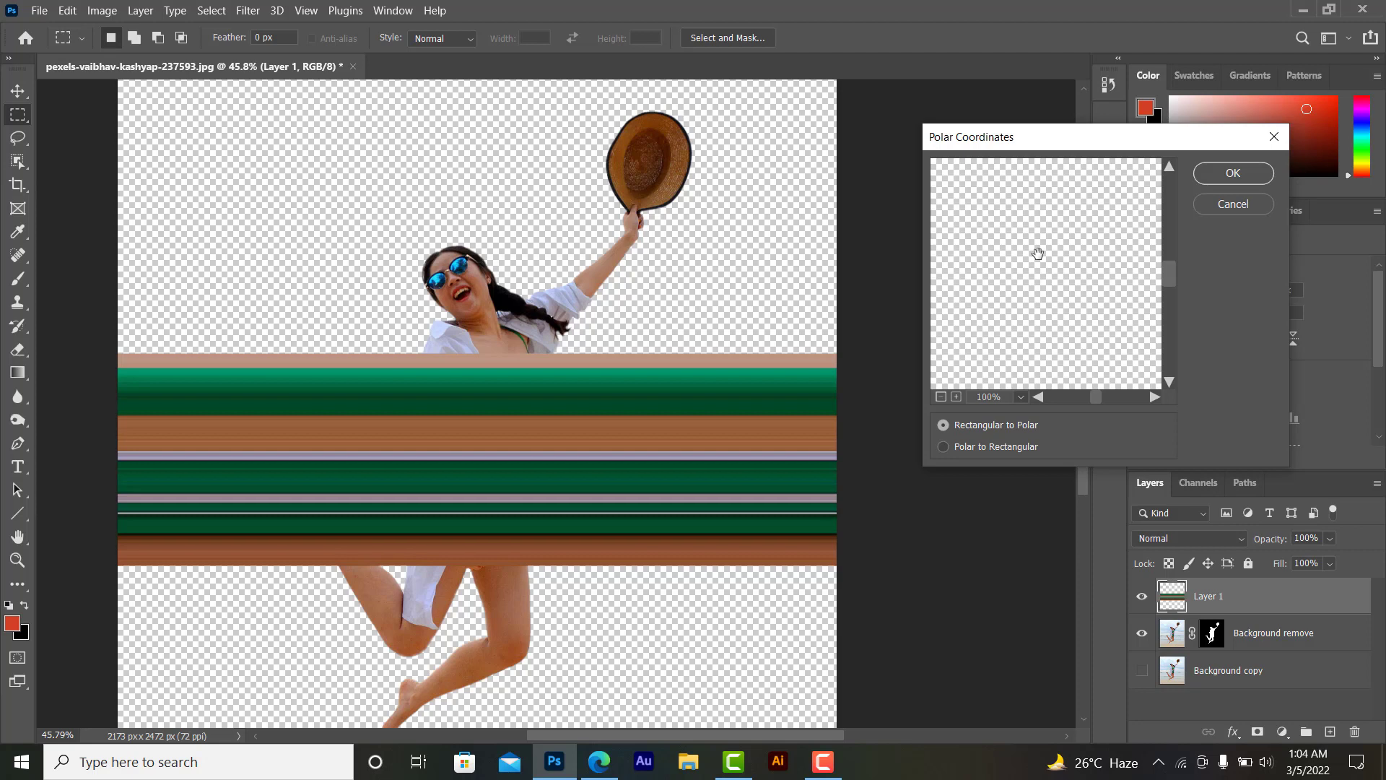
pyautogui.moveTo(1037, 254); pyautogui.dragTo(1041, 294)
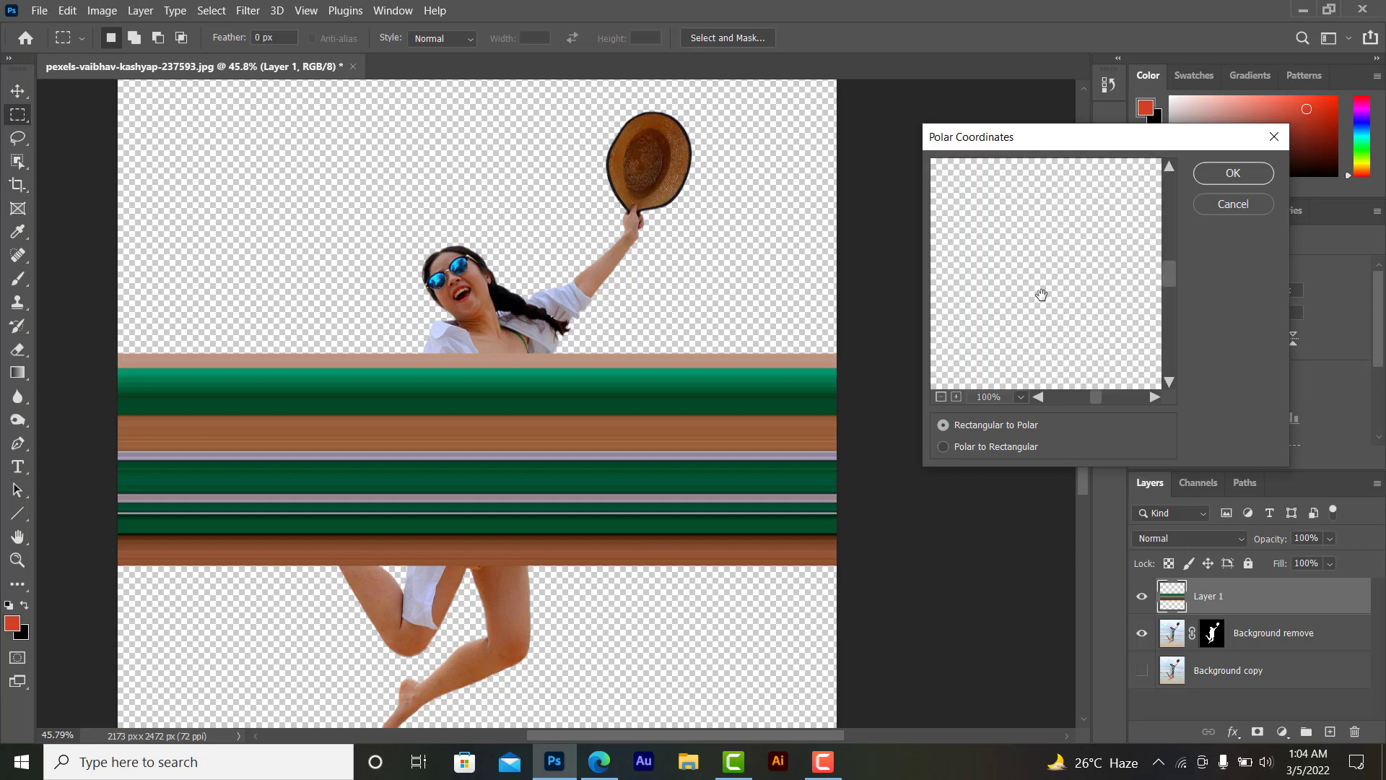
pyautogui.click(1024, 397)
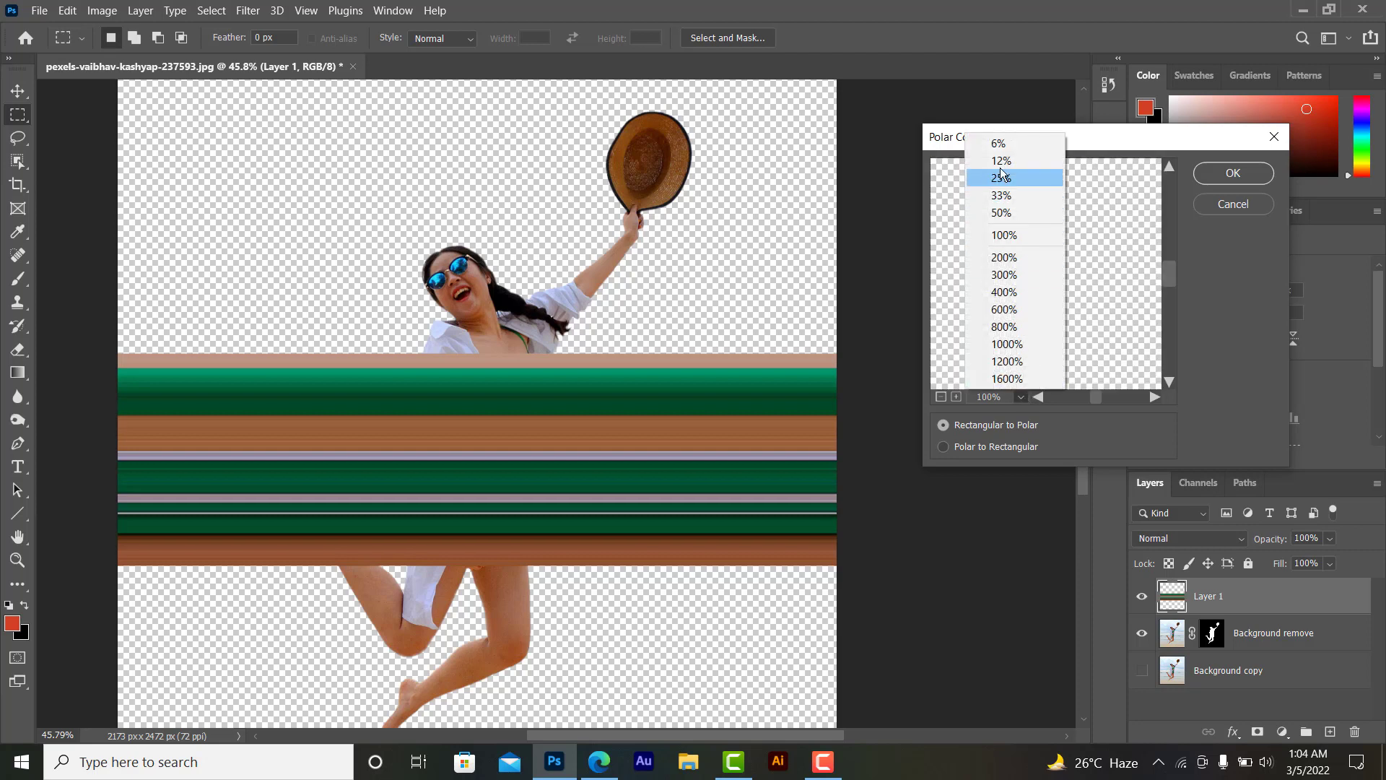
pyautogui.click(1001, 161)
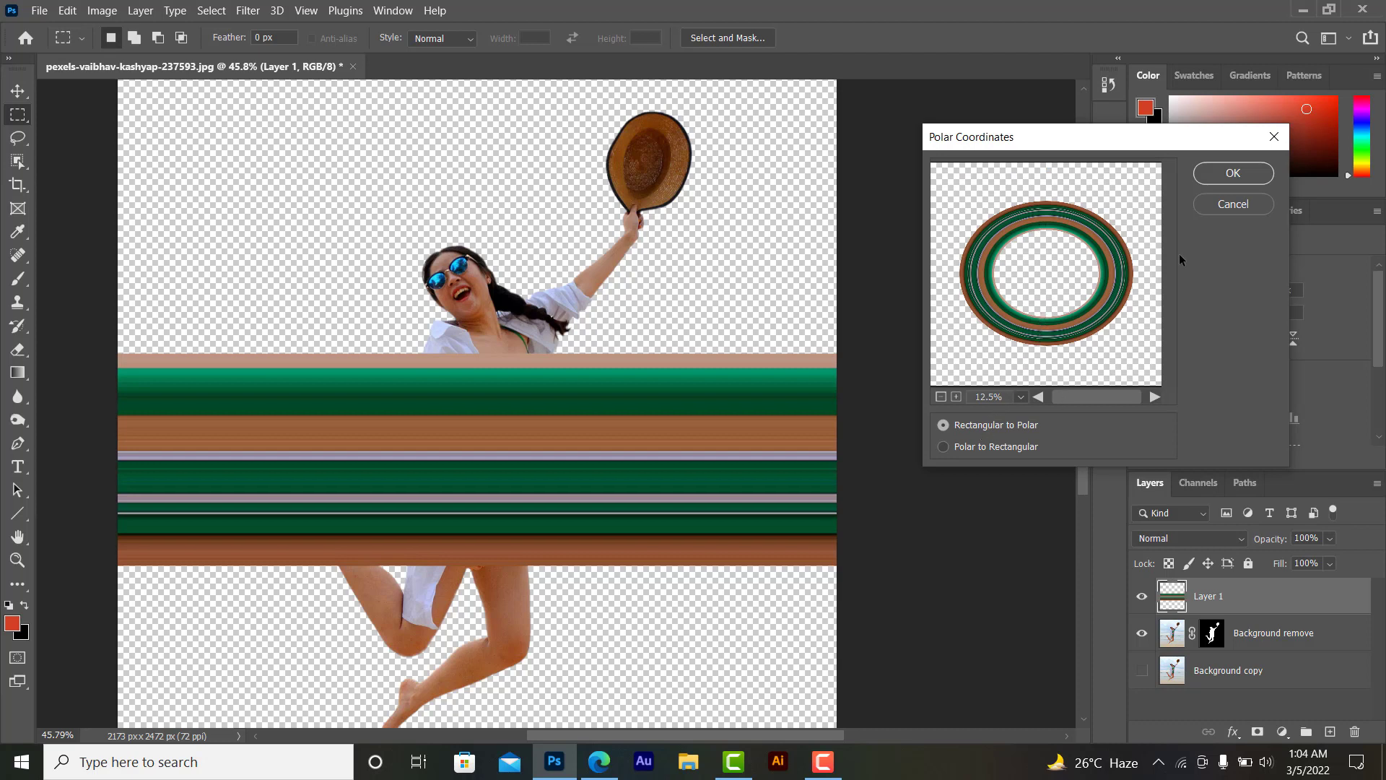
pyautogui.click(1223, 175)
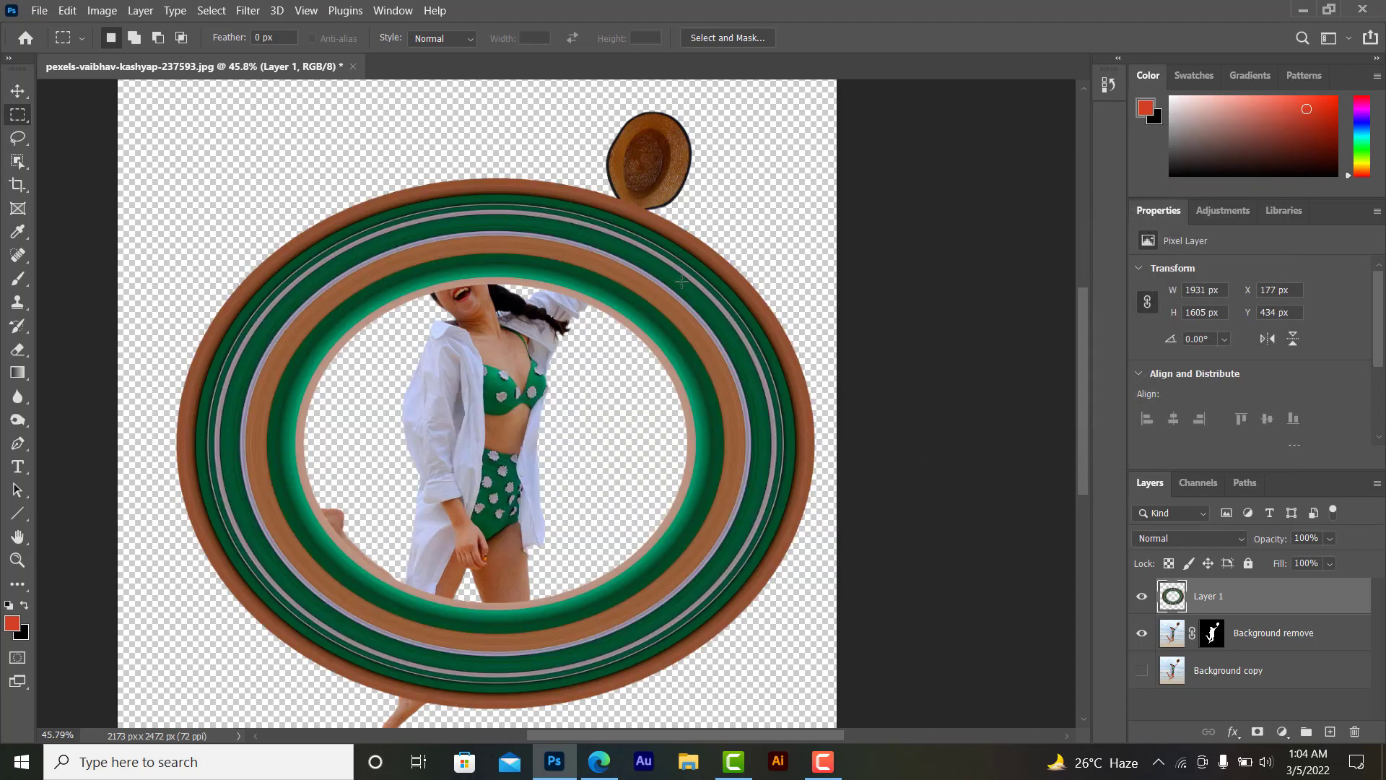
# Step: Move Layer 1 below the Background remove layer
pyautogui.scroll(-2, 681, 282)
pyautogui.scroll(-3, 674, 292)
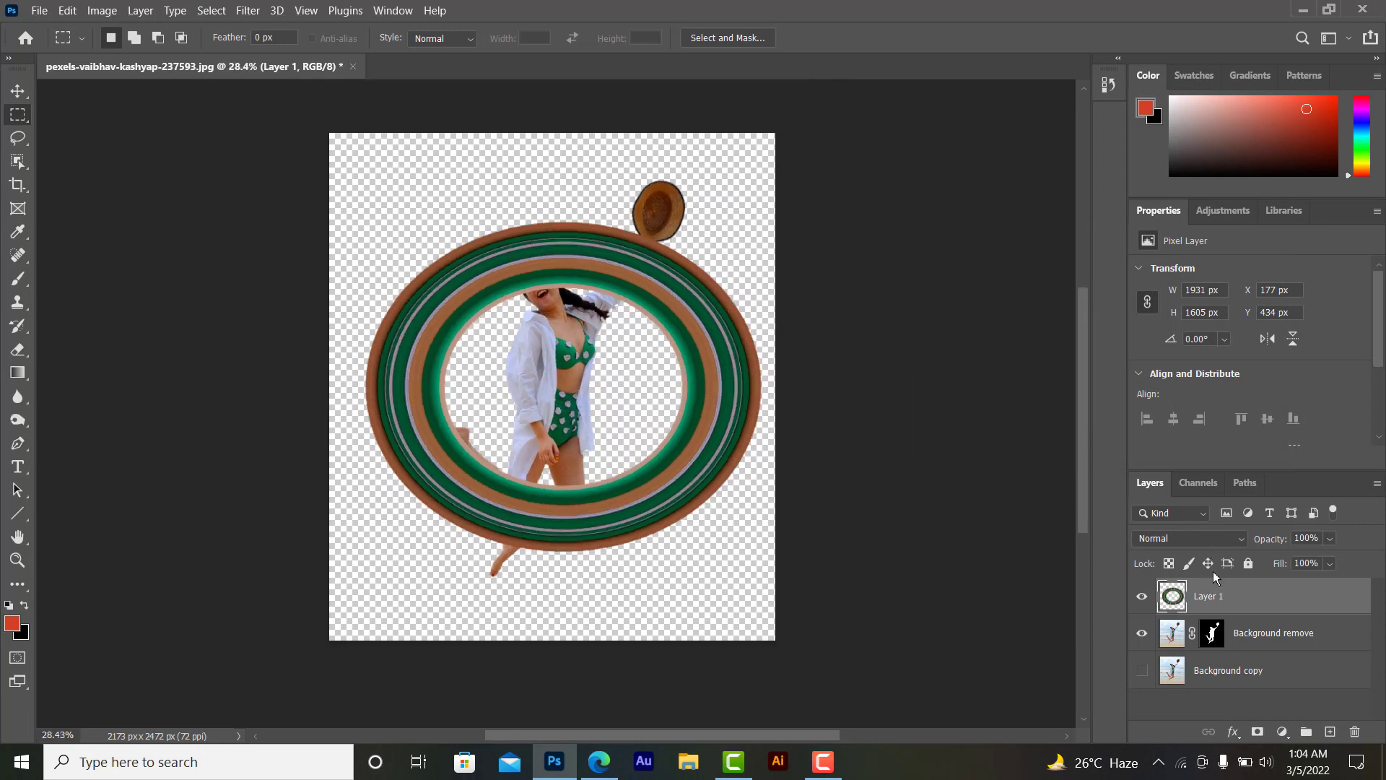
pyautogui.moveTo(1236, 595); pyautogui.dragTo(1234, 621)
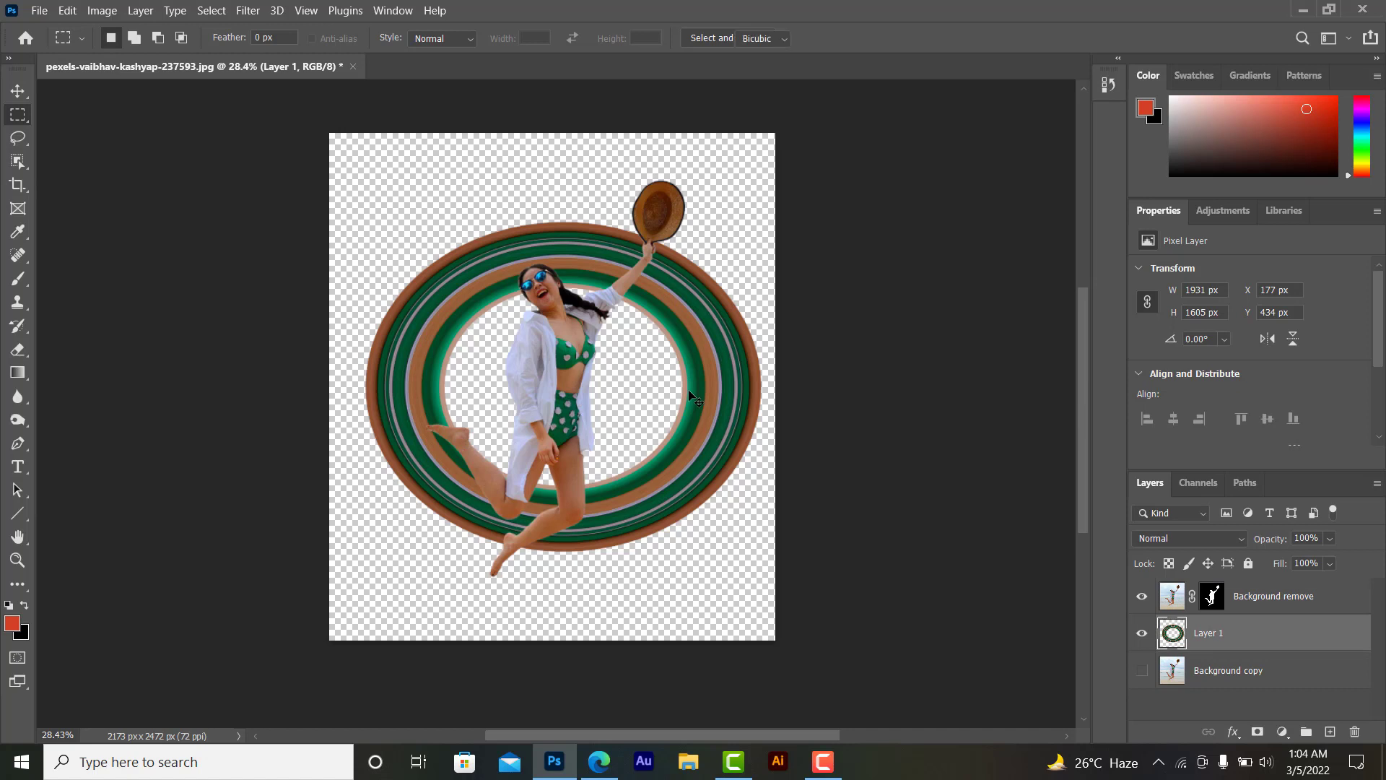
# Step: Transform the ring into a near-circle of 2145 × 2132 px, nudged slightly higher
pyautogui.hotkey('ctrl', 't')
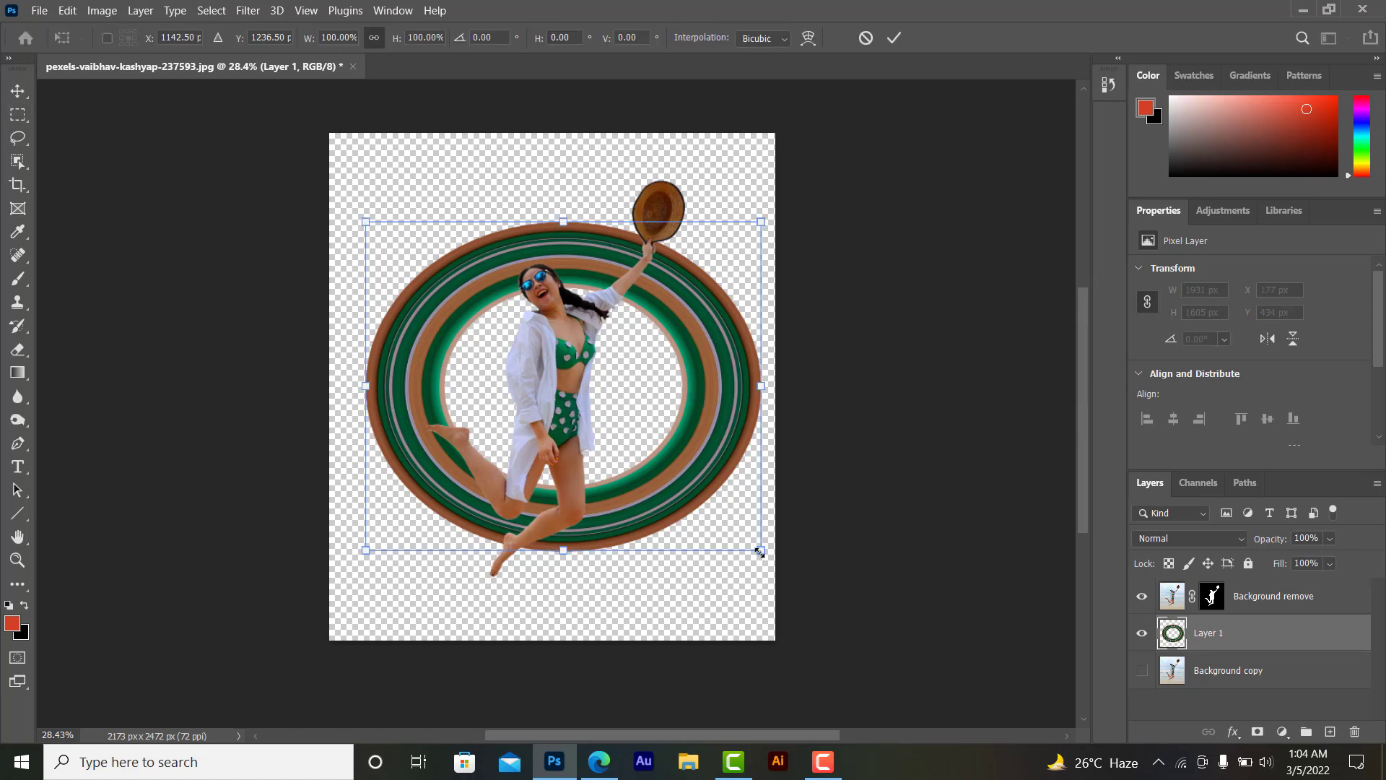
pyautogui.moveTo(759, 552)
pyautogui.mouseDown()
pyautogui.moveTo(743, 556)
pyautogui.moveTo(771, 599)
pyautogui.mouseUp()
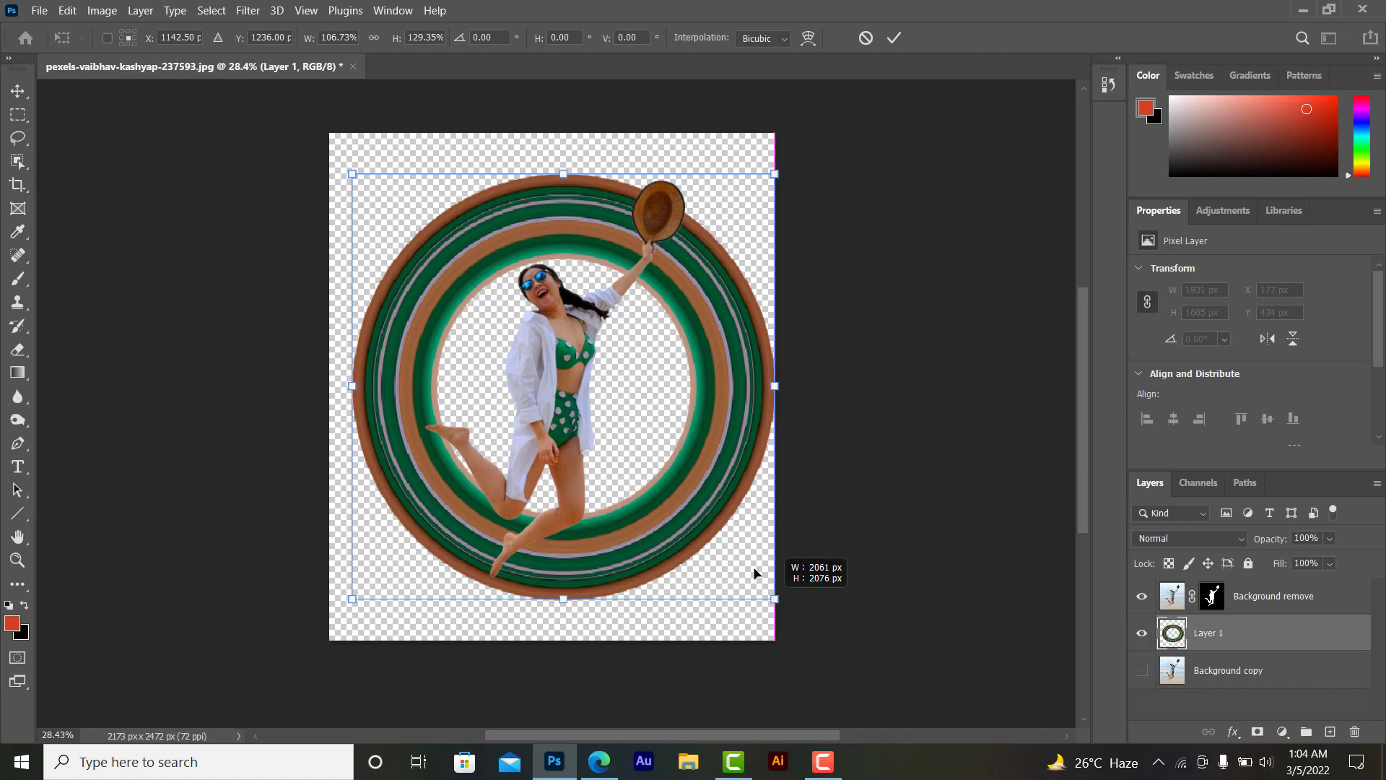
pyautogui.moveTo(713, 491)
pyautogui.mouseDown()
pyautogui.moveTo(715, 477)
pyautogui.moveTo(739, 479)
pyautogui.moveTo(741, 495)
pyautogui.mouseUp()
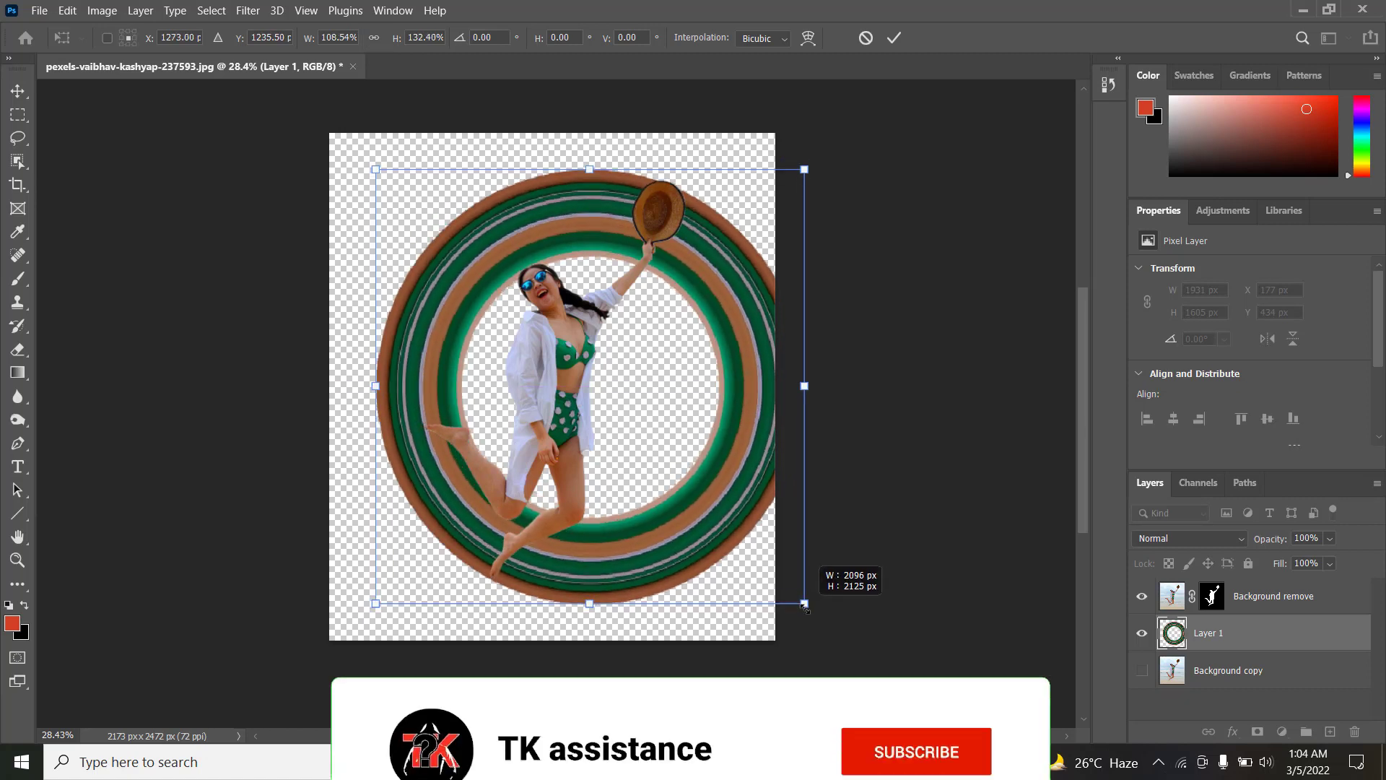
pyautogui.moveTo(801, 599); pyautogui.dragTo(808, 604)
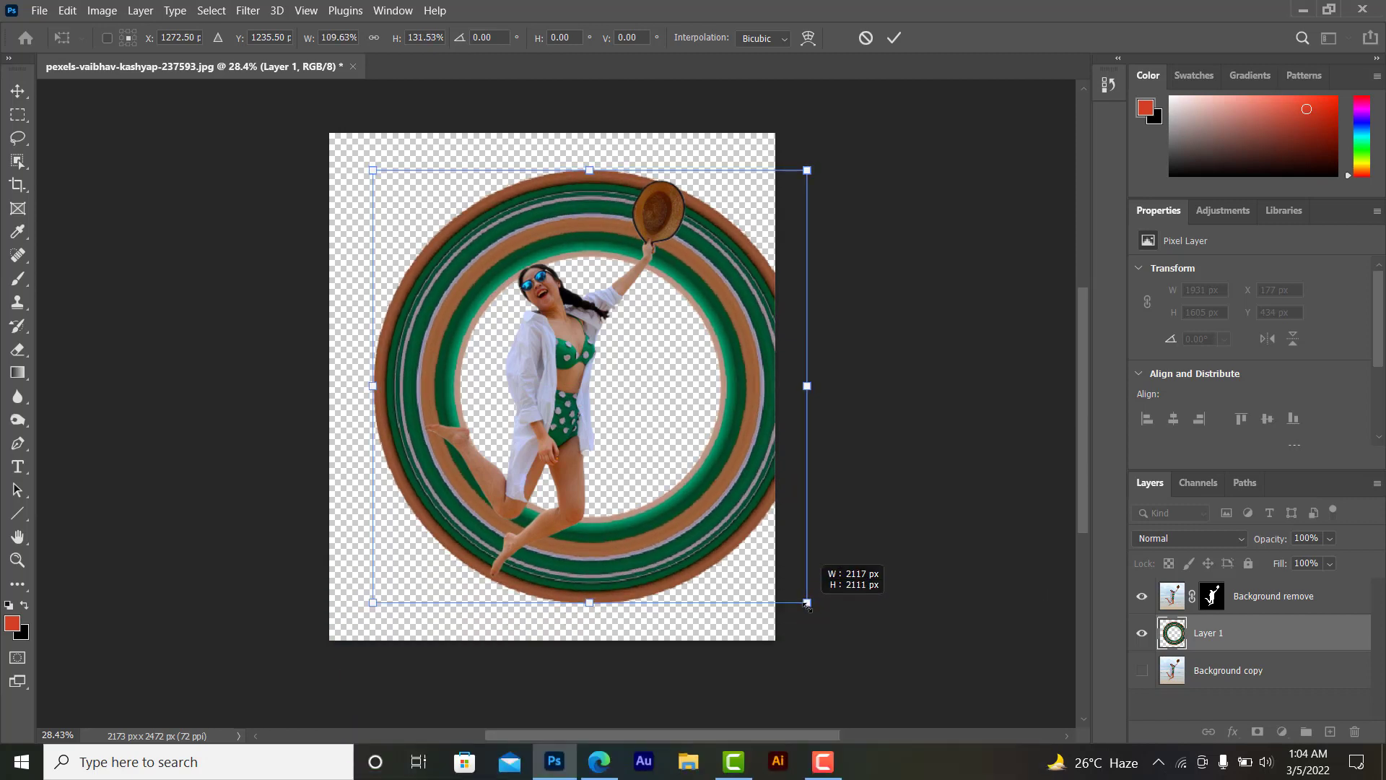
pyautogui.moveTo(808, 605); pyautogui.dragTo(810, 604)
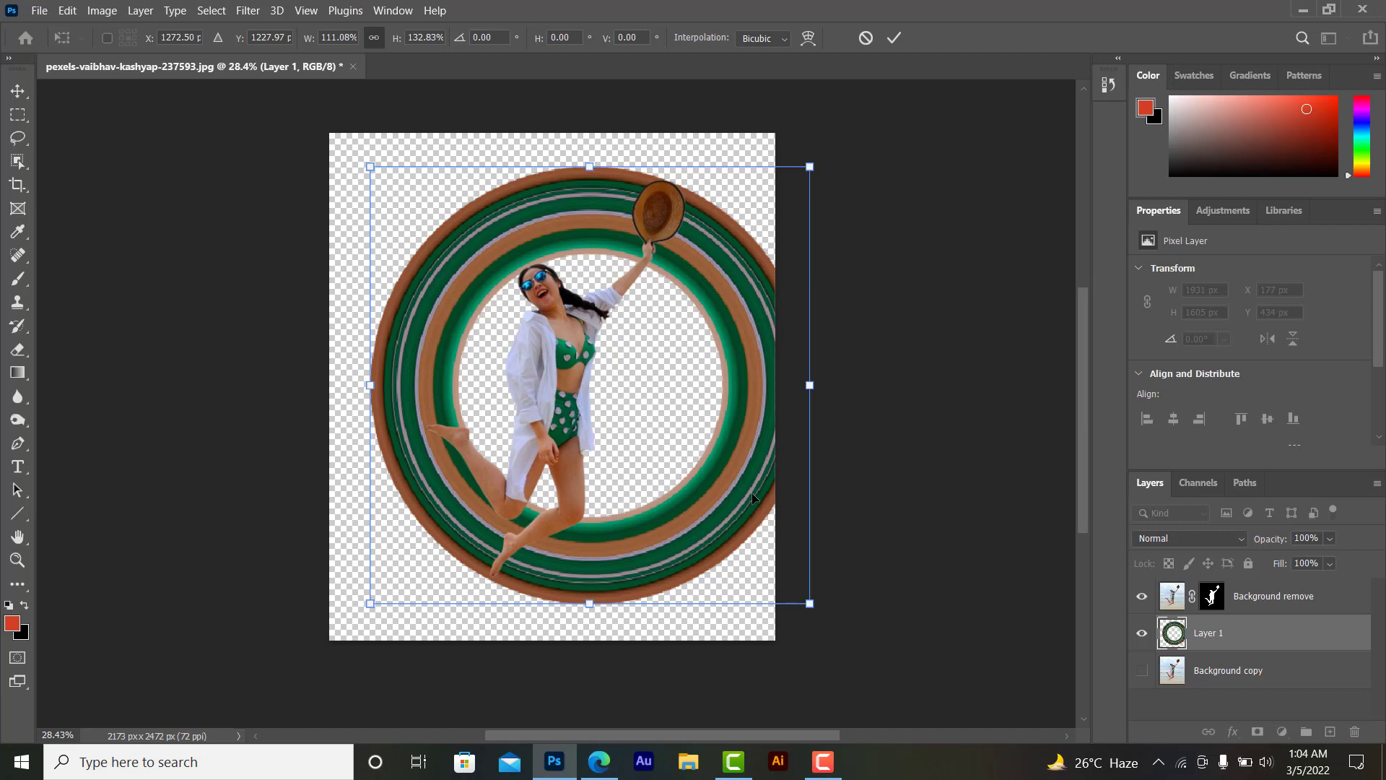
pyautogui.press('Up')
pyautogui.press('Up')
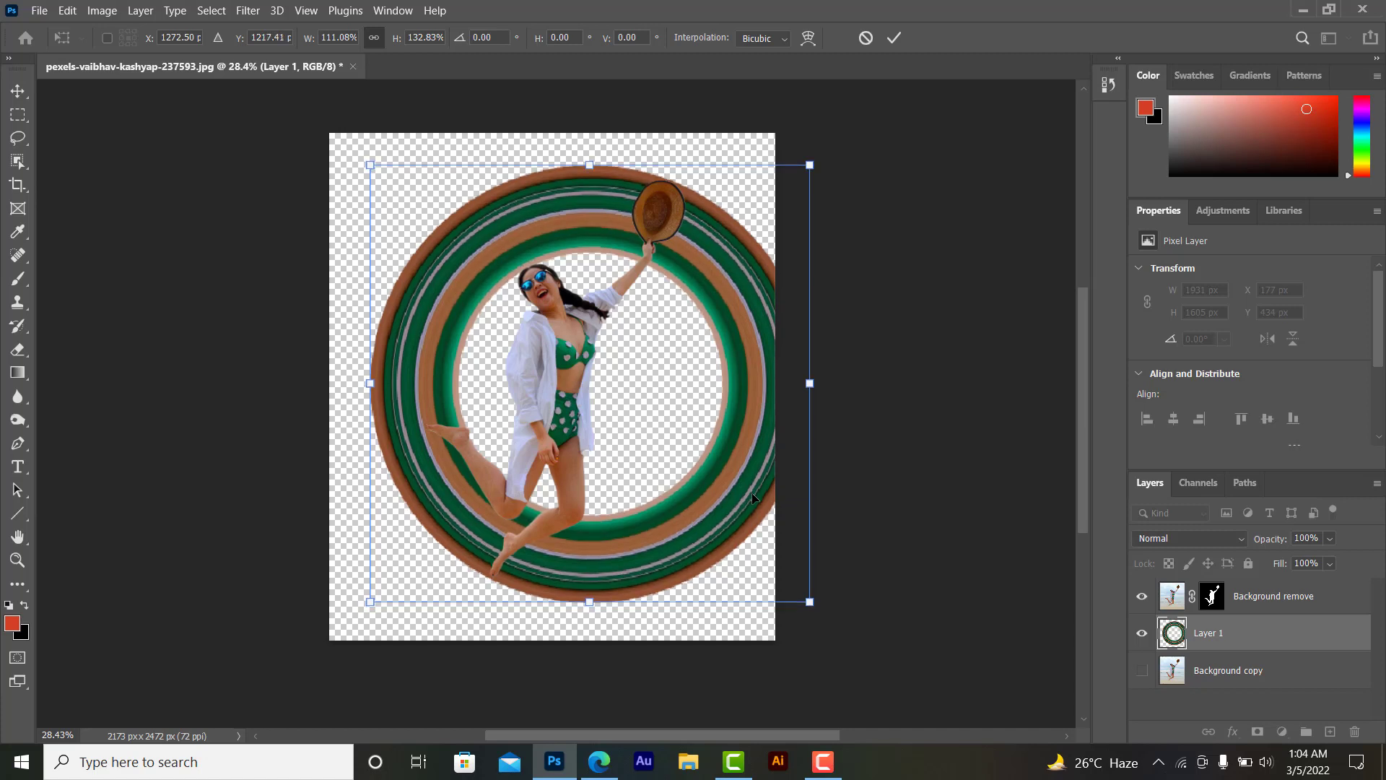
pyautogui.press('Up')
pyautogui.click(893, 38)
# Step: Add a white layer mask to Layer 1
pyautogui.press('m')
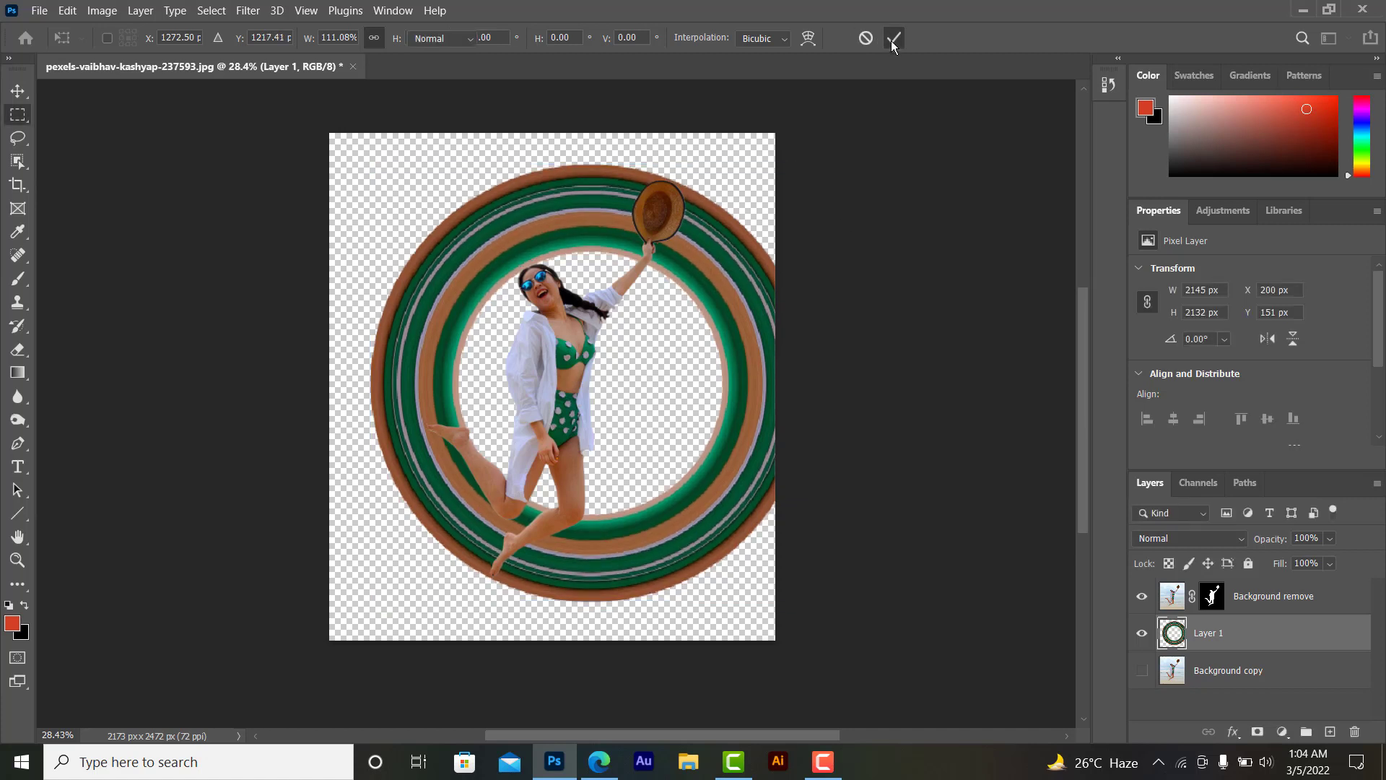
pyautogui.scroll(-1, 687, 307)
pyautogui.scroll(1, 686, 307)
pyautogui.scroll(1, 664, 311)
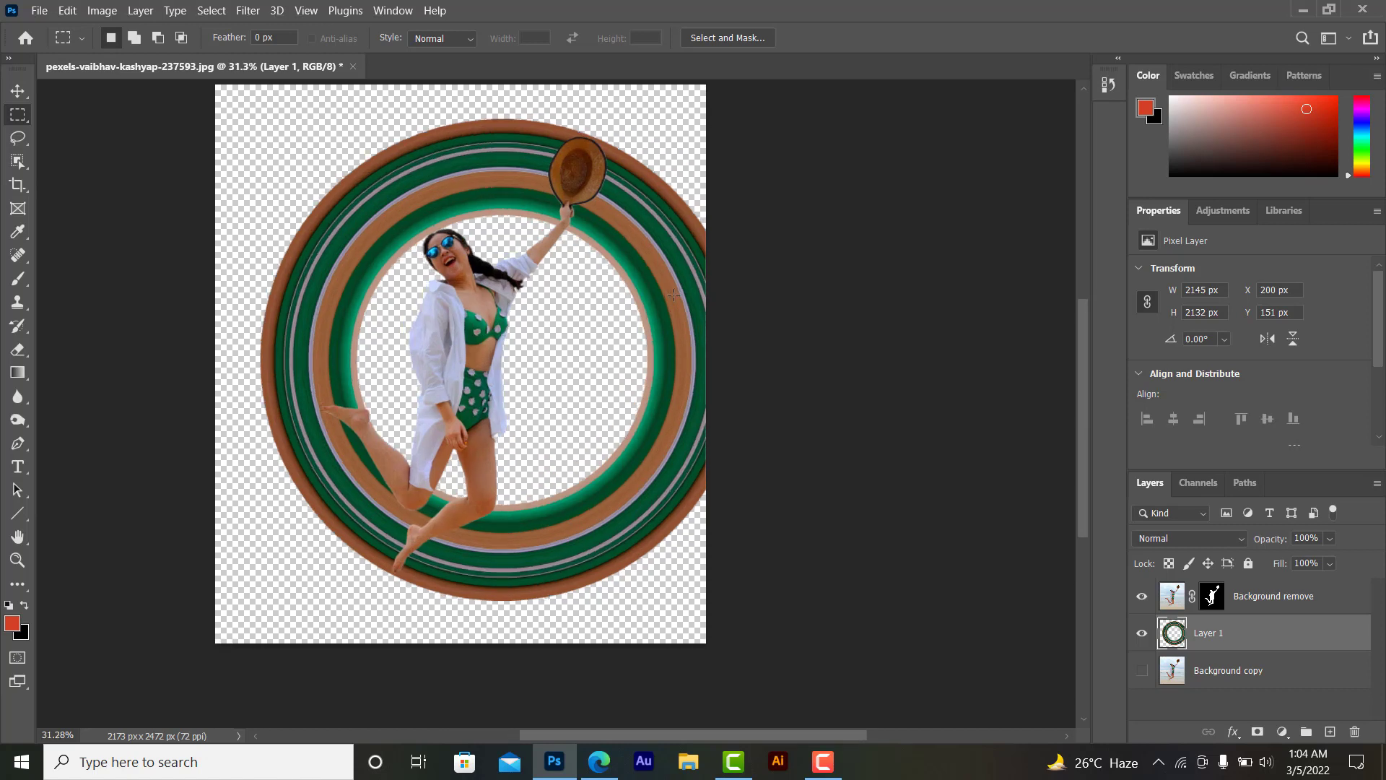
pyautogui.scroll(1, 653, 303)
pyautogui.scroll(1, 648, 296)
pyautogui.scroll(1, 648, 297)
pyautogui.scroll(1, 636, 287)
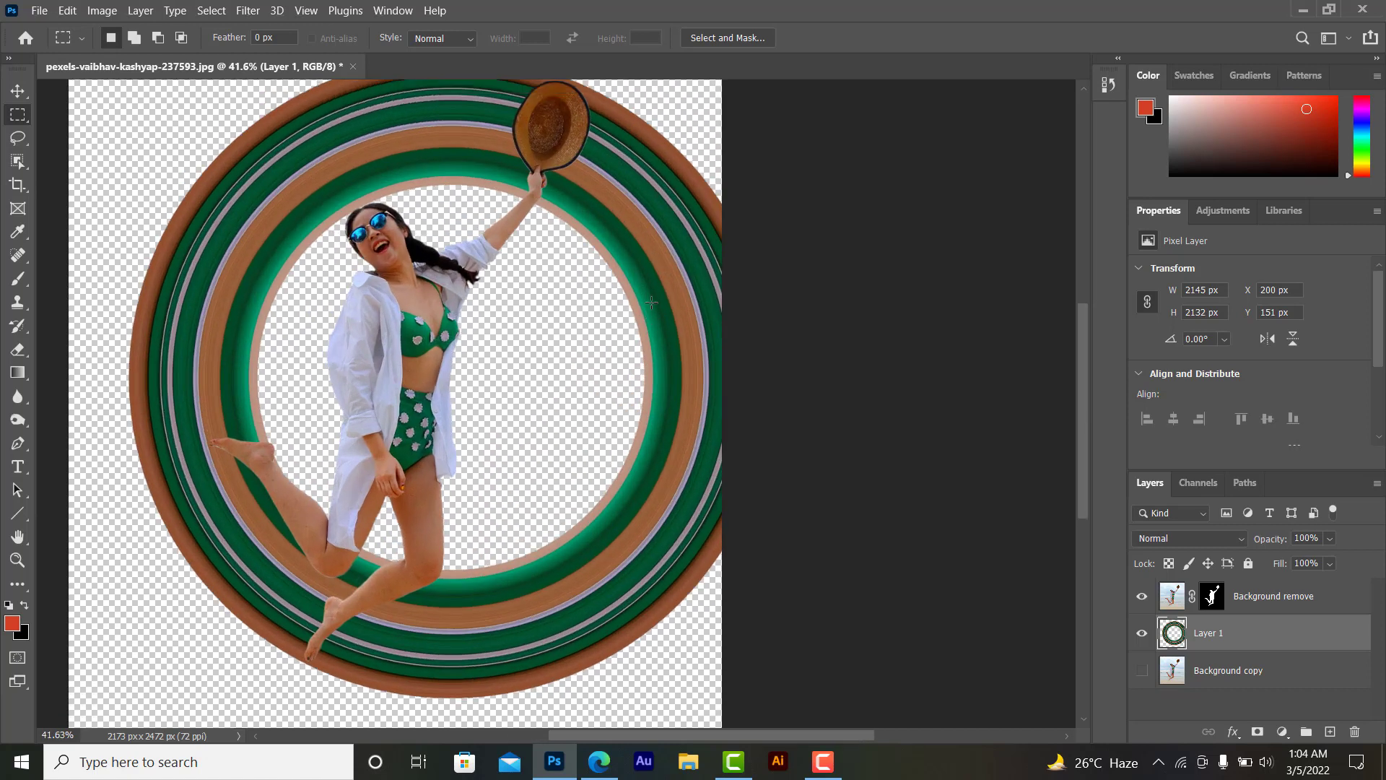
pyautogui.scroll(1, 622, 279)
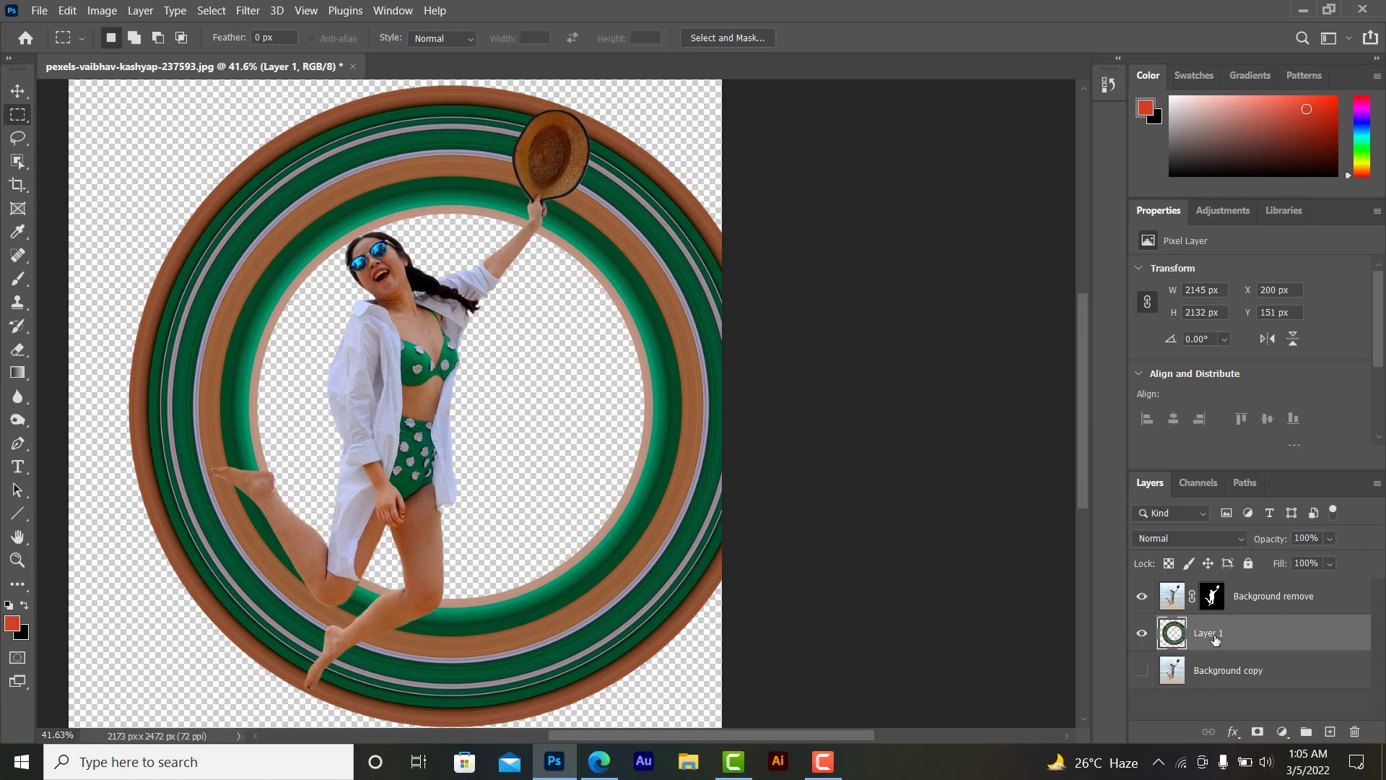
pyautogui.click(1256, 731)
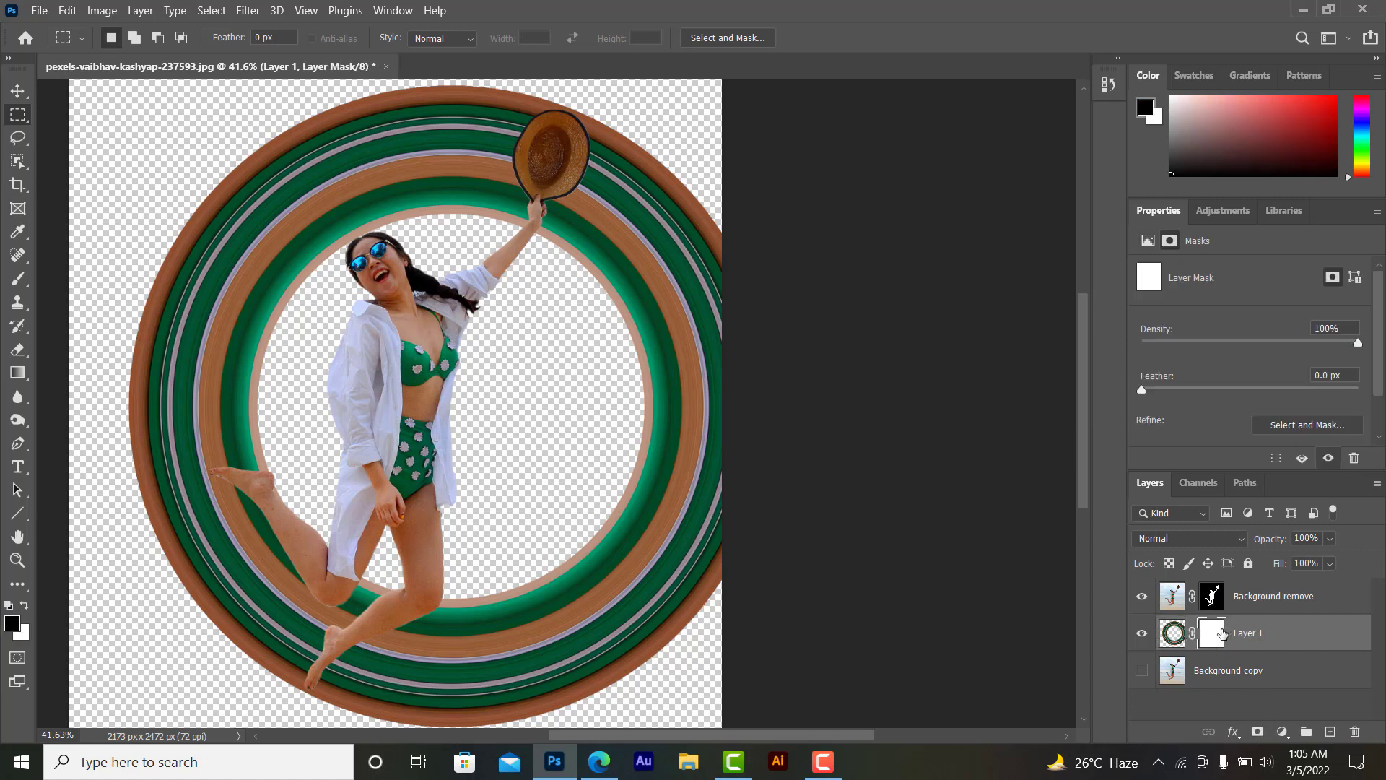
# Step: Set the foreground colour to black and choose a 300 px Brush
pyautogui.click(12, 622)
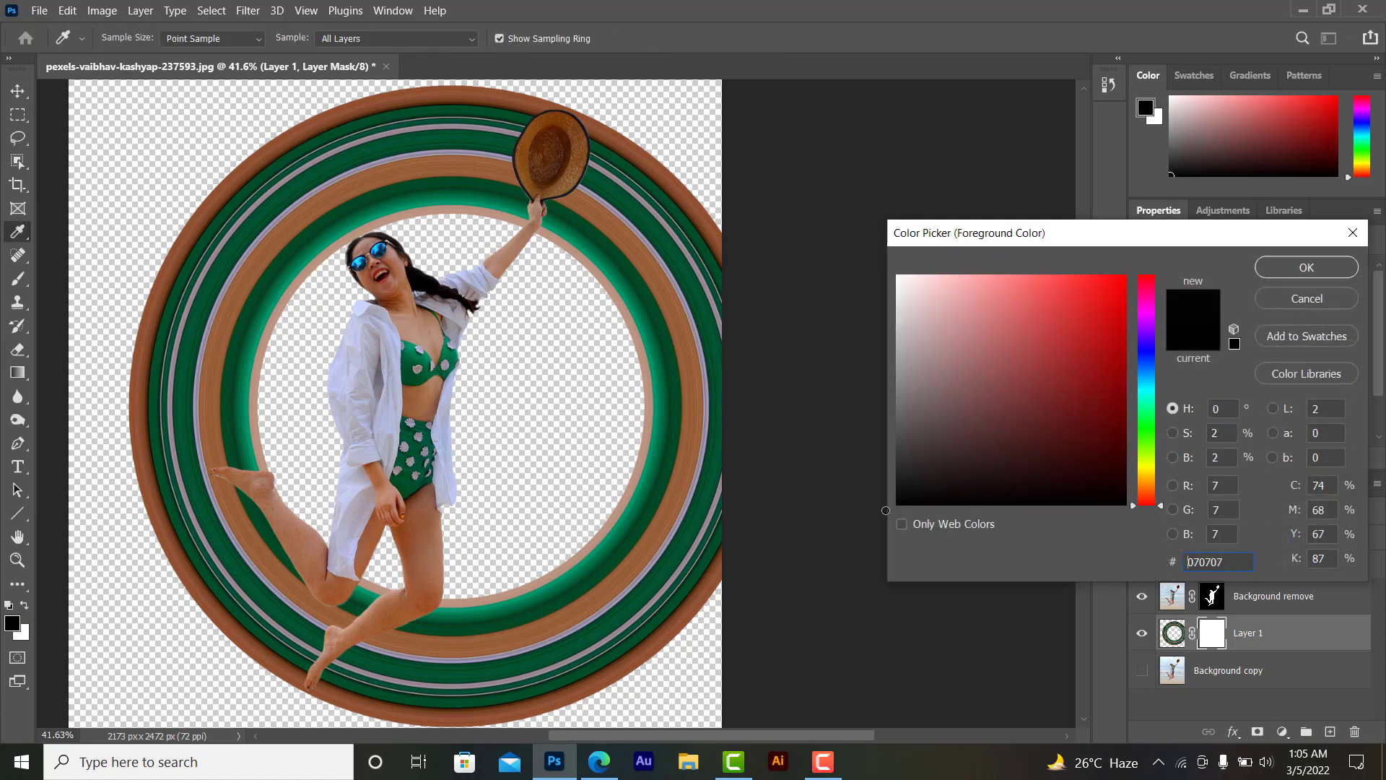
pyautogui.click(1345, 273)
pyautogui.click(18, 279)
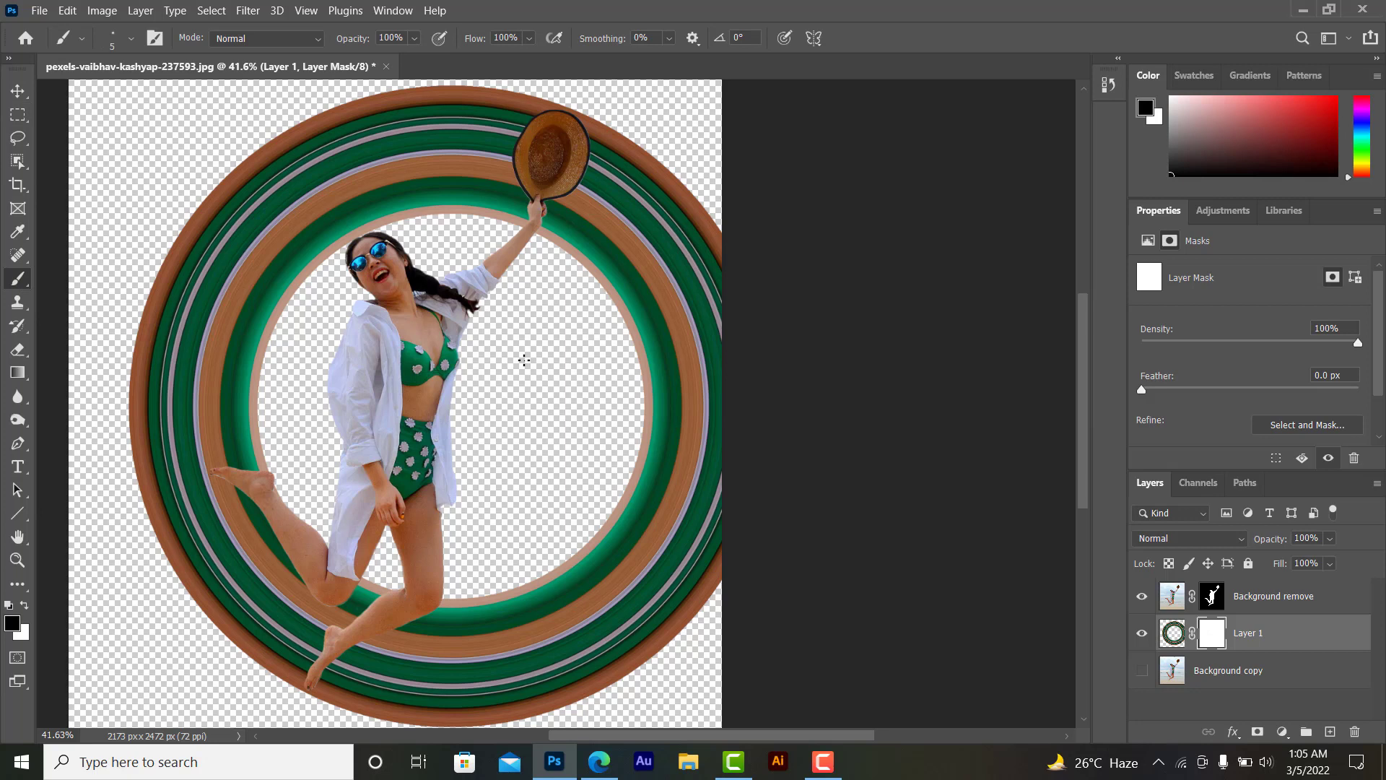
pyautogui.press(']')
pyautogui.press(']')
pyautogui.press(']')
pyautogui.press(']')
pyautogui.press(']')
pyautogui.press(']')
pyautogui.press(']')
pyautogui.press(']')
# Step: Set the brush to 0% hardness and 180 px size
pyautogui.click(415, 40)
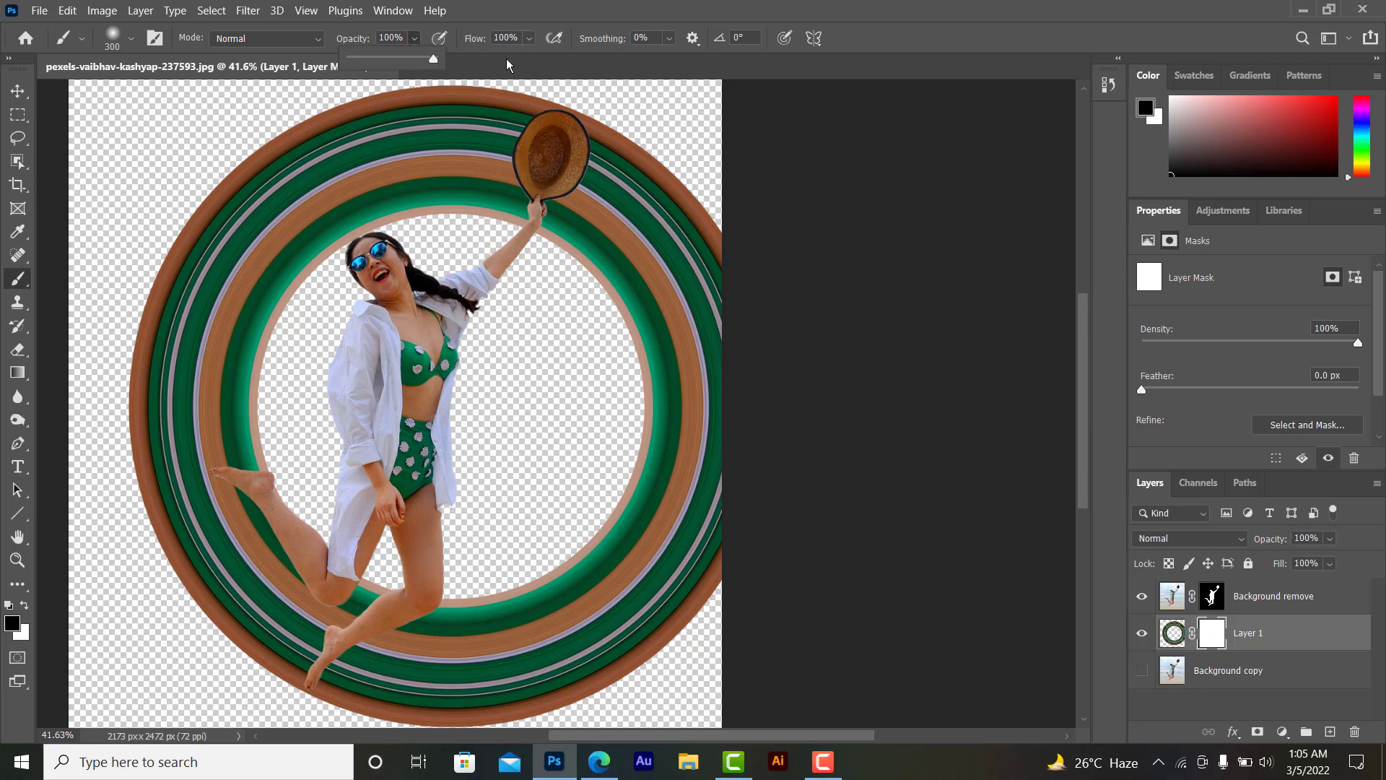
pyautogui.click(529, 39)
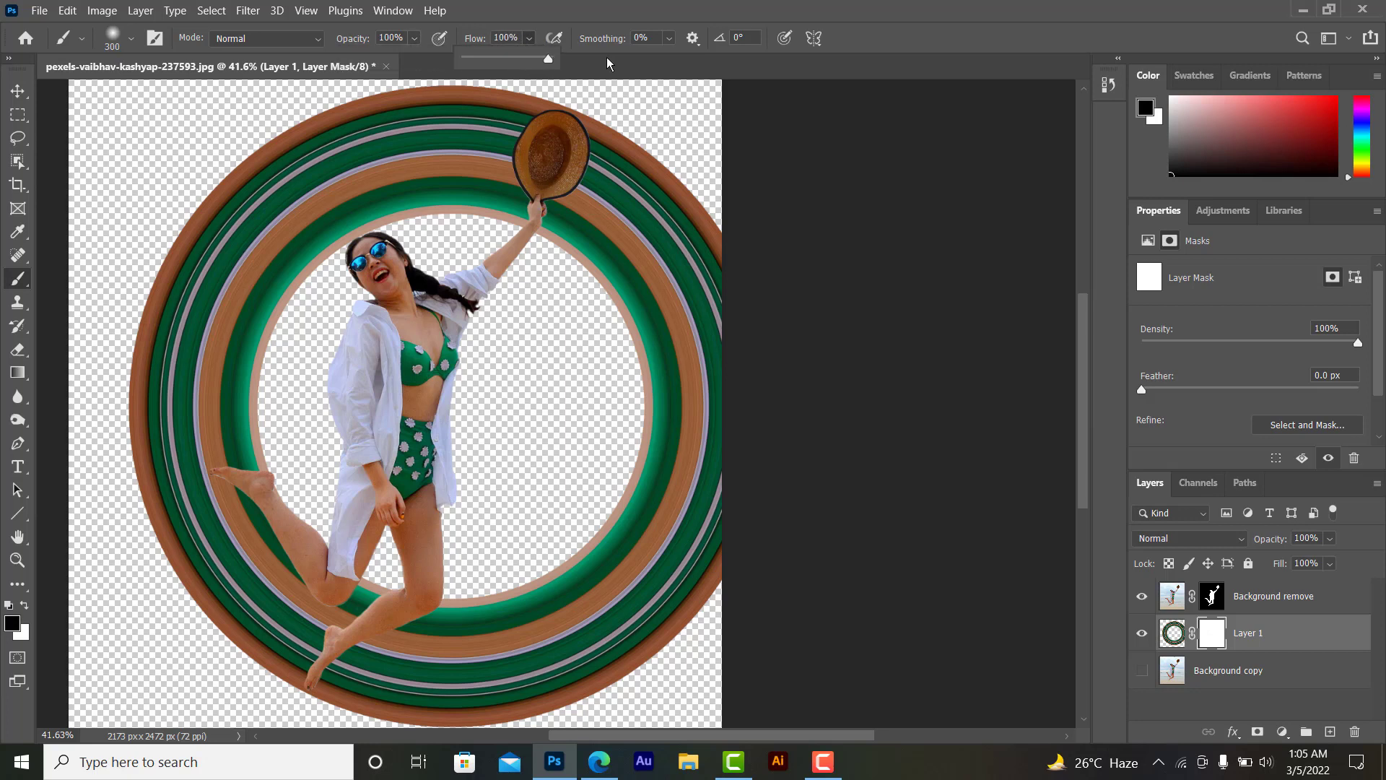
pyautogui.click(129, 42)
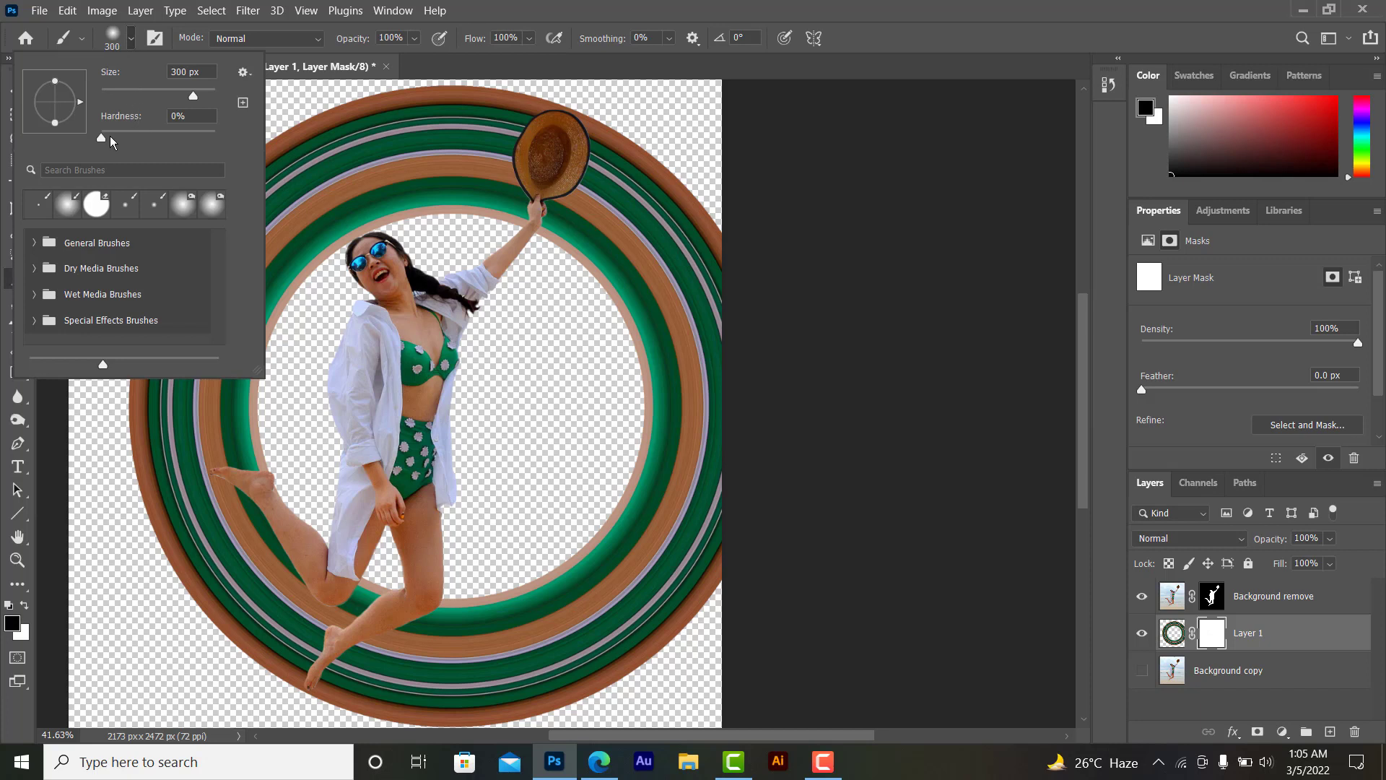
pyautogui.click(179, 116)
pyautogui.moveTo(186, 93); pyautogui.dragTo(178, 94)
# Step: Paint black on the mask over the ring's right side, from the hat down past her body
pyautogui.moveTo(636, 251)
pyautogui.mouseDown()
pyautogui.moveTo(578, 191)
pyautogui.moveTo(622, 216)
pyautogui.mouseUp()
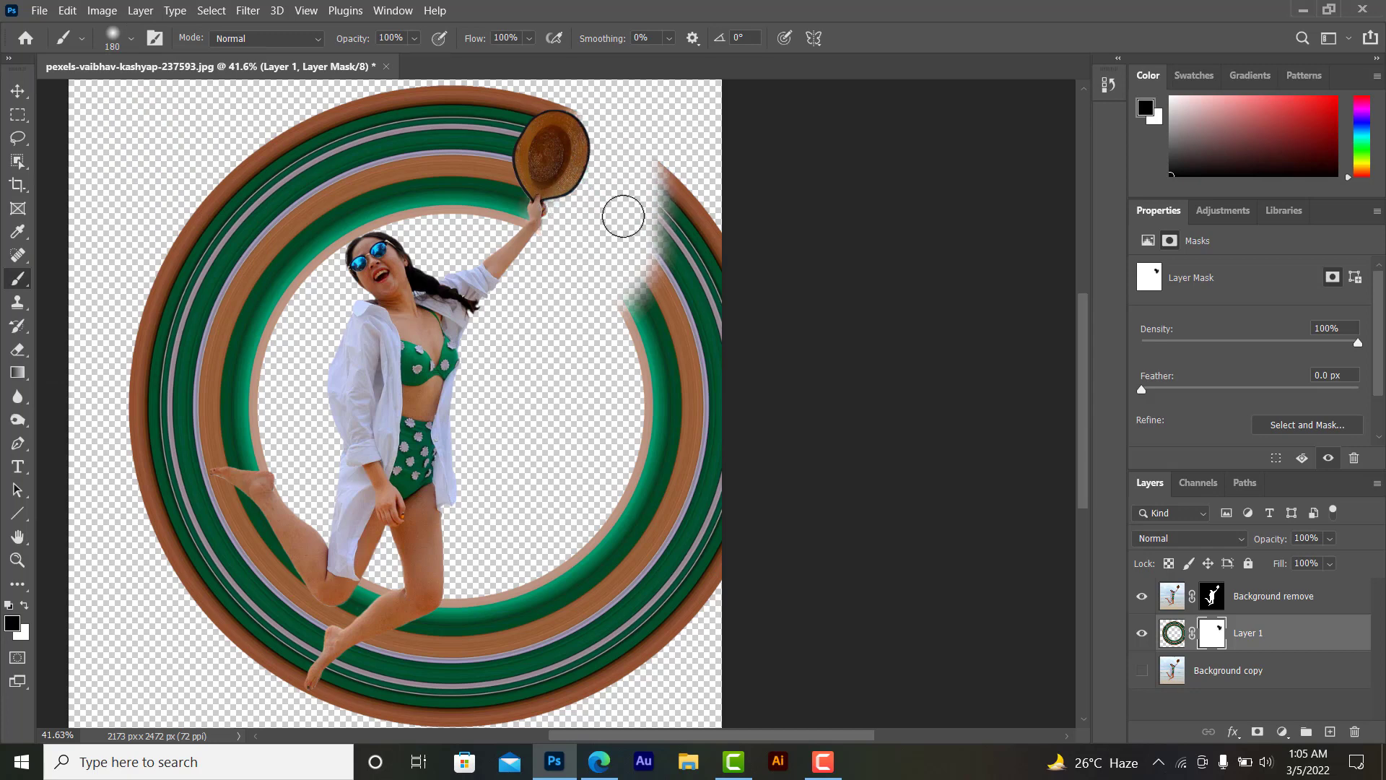
pyautogui.scroll(-5, 623, 215)
pyautogui.moveTo(473, 412)
pyautogui.mouseDown()
pyautogui.moveTo(331, 505)
pyautogui.moveTo(525, 415)
pyautogui.moveTo(692, 372)
pyautogui.moveTo(686, 322)
pyautogui.moveTo(693, 402)
pyautogui.moveTo(705, 353)
pyautogui.moveTo(665, 211)
pyautogui.mouseUp()
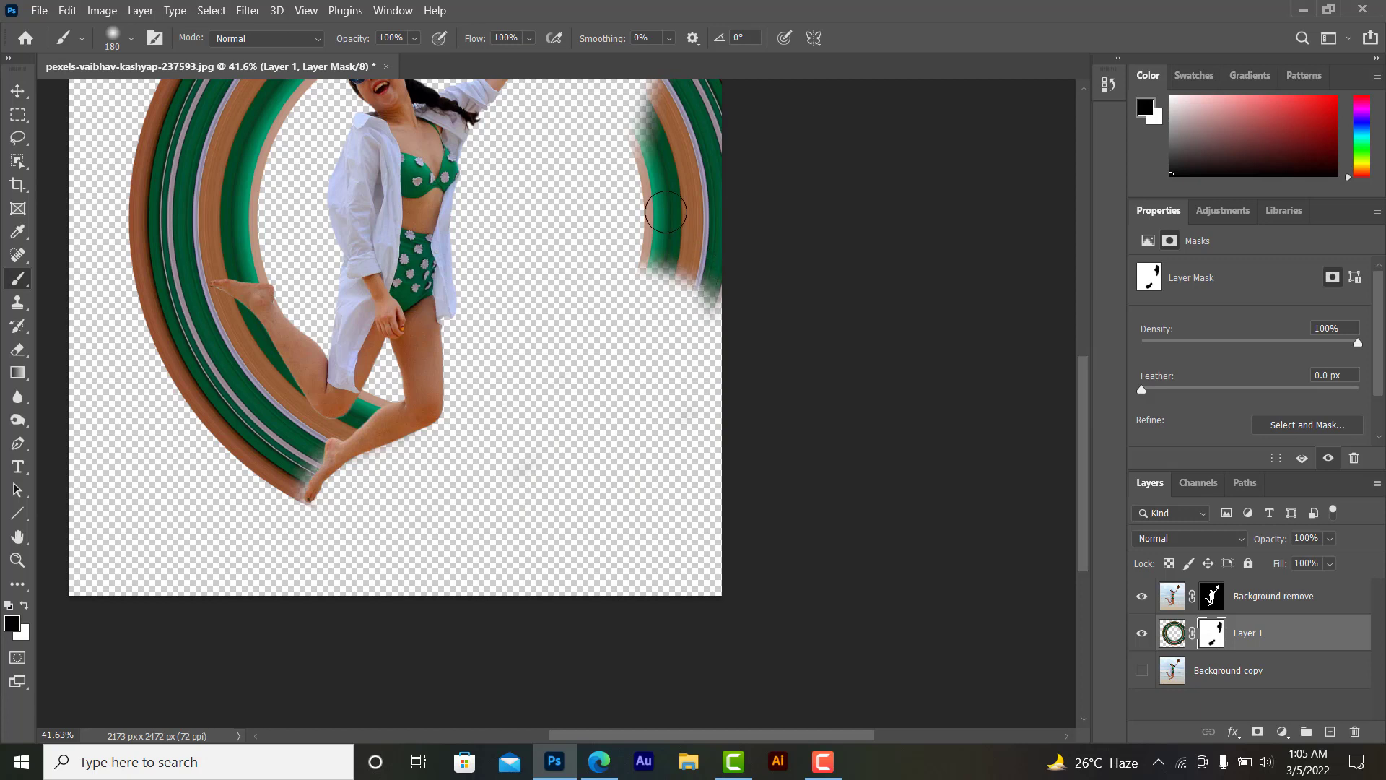
pyautogui.scroll(3, 665, 211)
pyautogui.moveTo(671, 284)
pyautogui.mouseDown()
pyautogui.moveTo(682, 340)
pyautogui.moveTo(653, 419)
pyautogui.moveTo(696, 472)
pyautogui.moveTo(682, 516)
pyautogui.mouseUp()
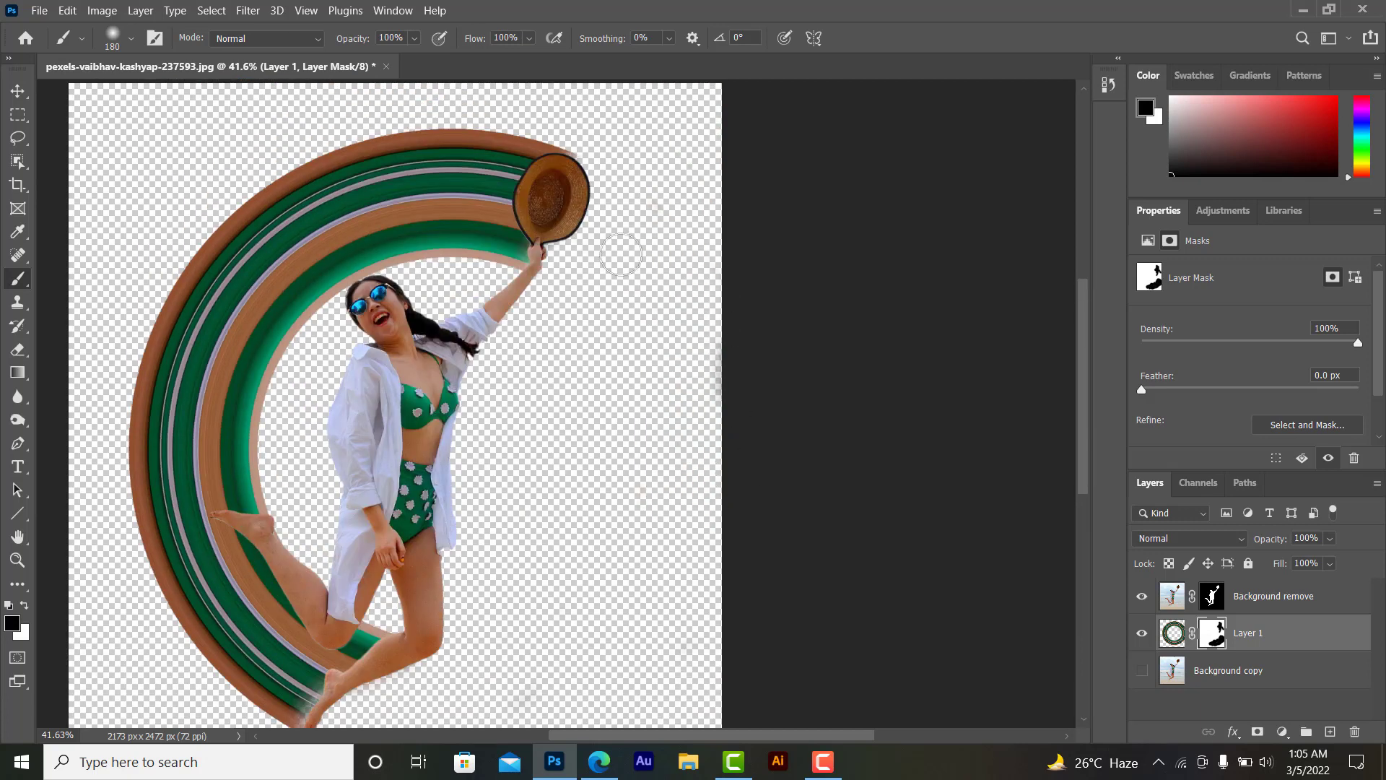
pyautogui.scroll(-5, 556, 544)
pyautogui.scroll(-2, 492, 476)
pyautogui.scroll(-2, 367, 421)
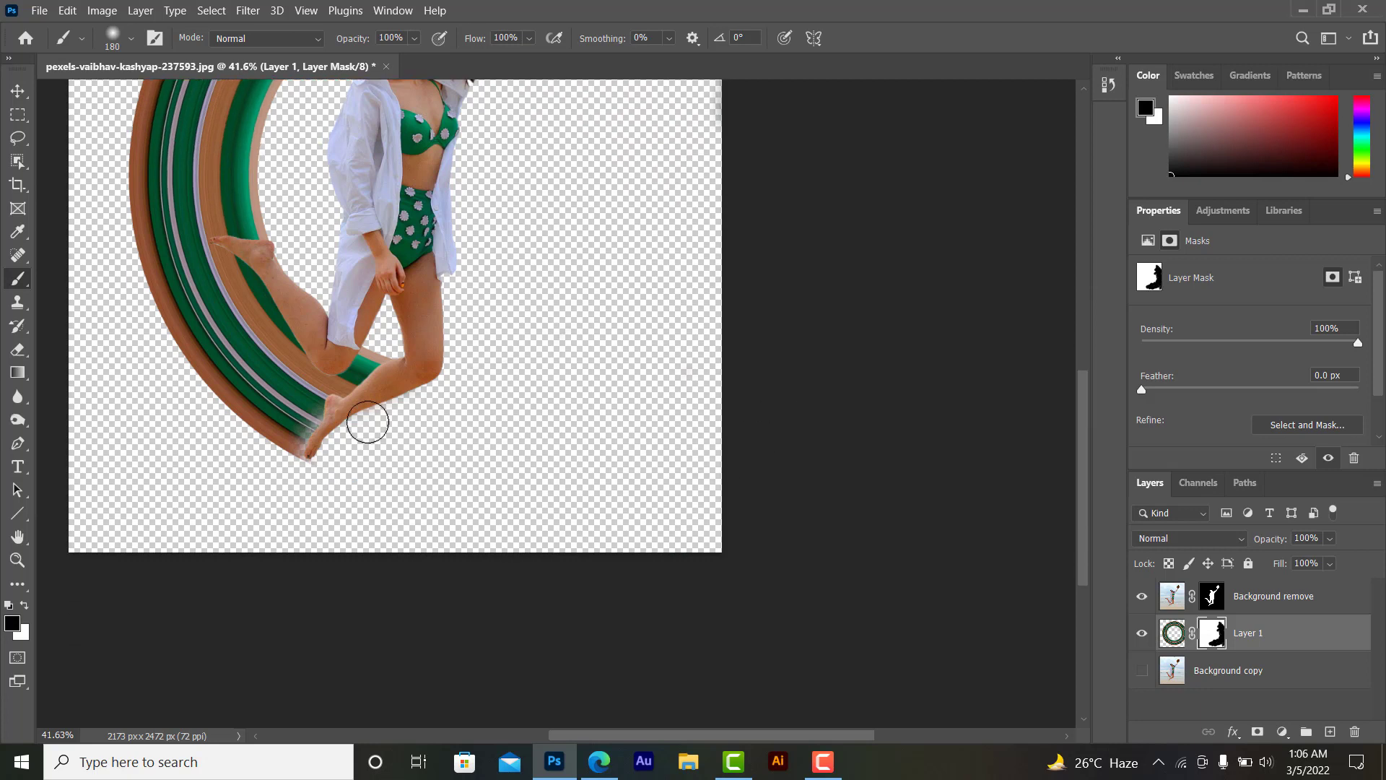
pyautogui.scroll(5, 368, 422)
# Step: Restore the faded ring area near the foot with a 90 px white brush
pyautogui.press('[')
pyautogui.press('[')
pyautogui.press('[')
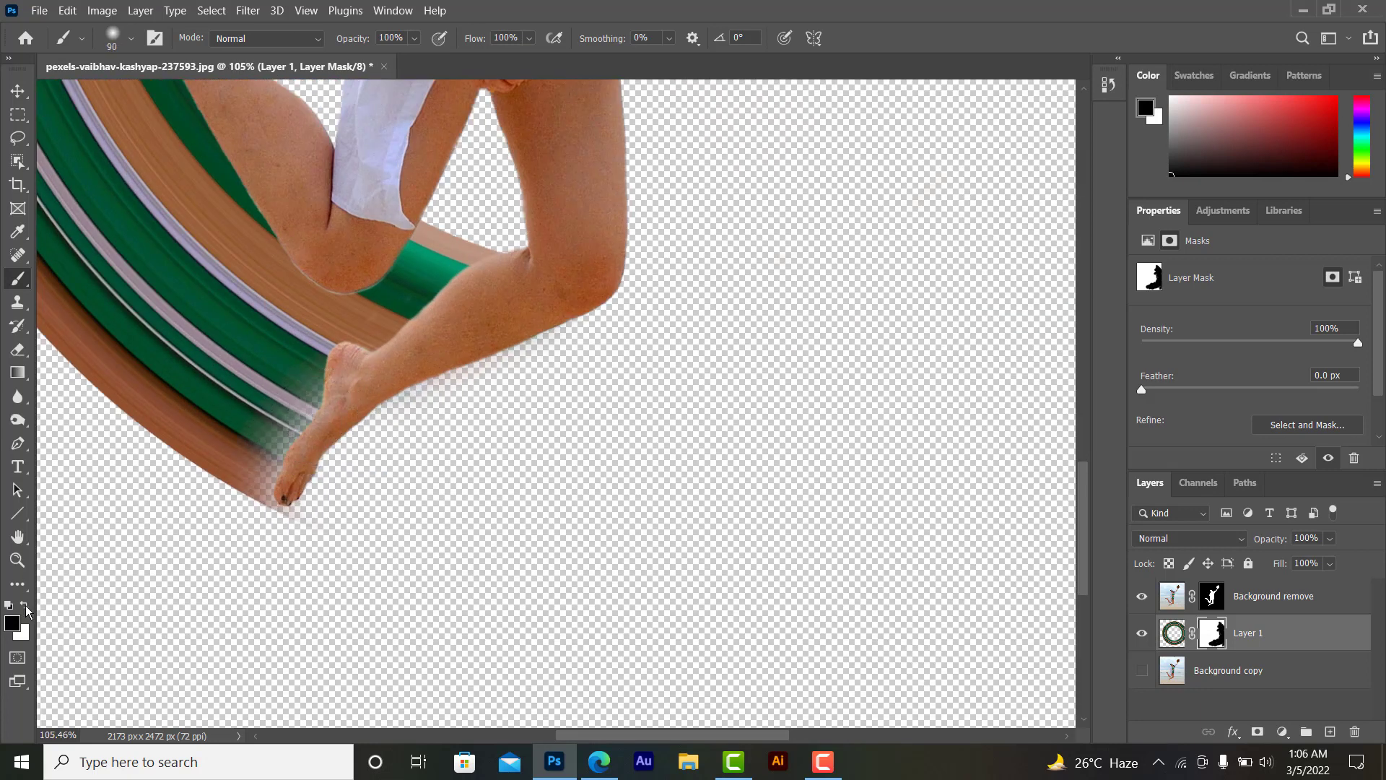
pyautogui.click(26, 607)
pyautogui.moveTo(329, 387); pyautogui.dragTo(274, 480)
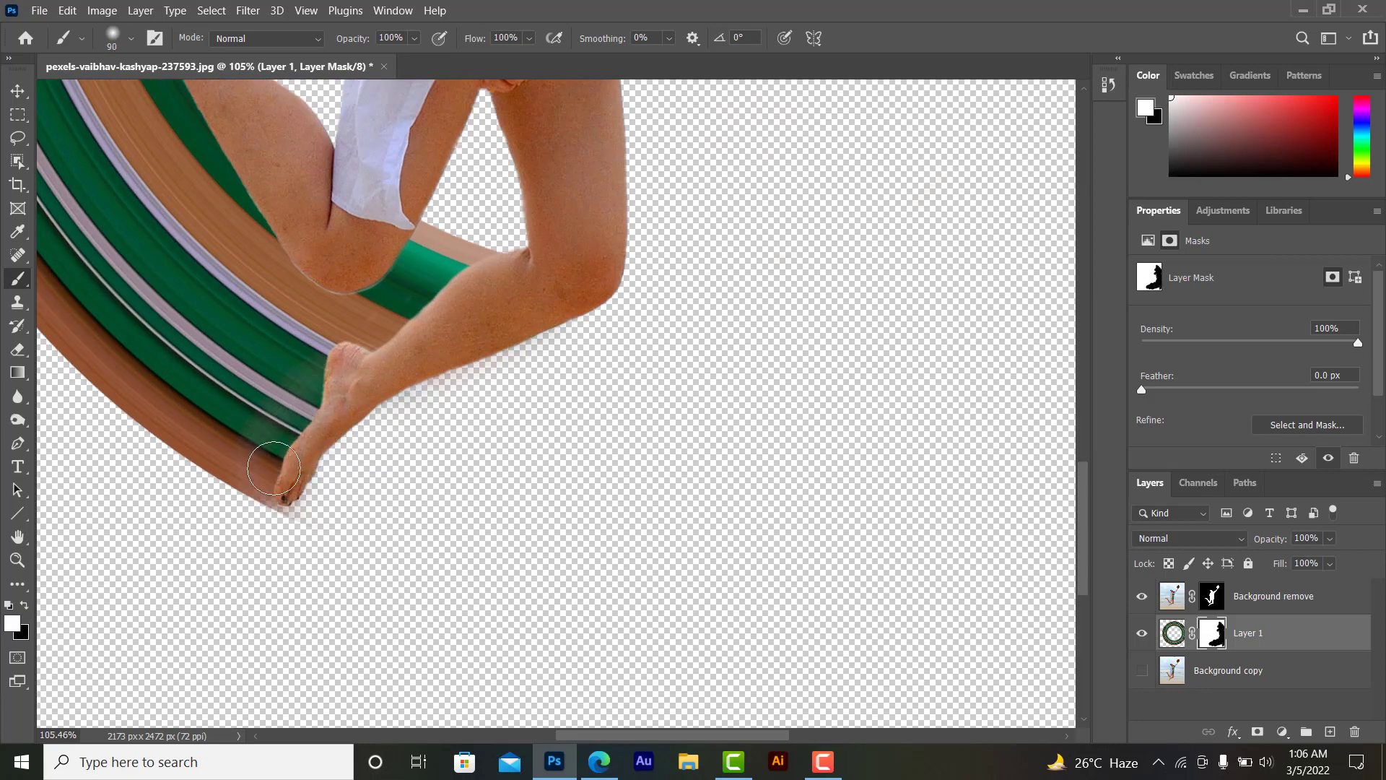
# Step: With a 30 px black brush, mask the faded orange strip along the hat brim
pyautogui.scroll(2, 318, 390)
pyautogui.scroll(1, 335, 414)
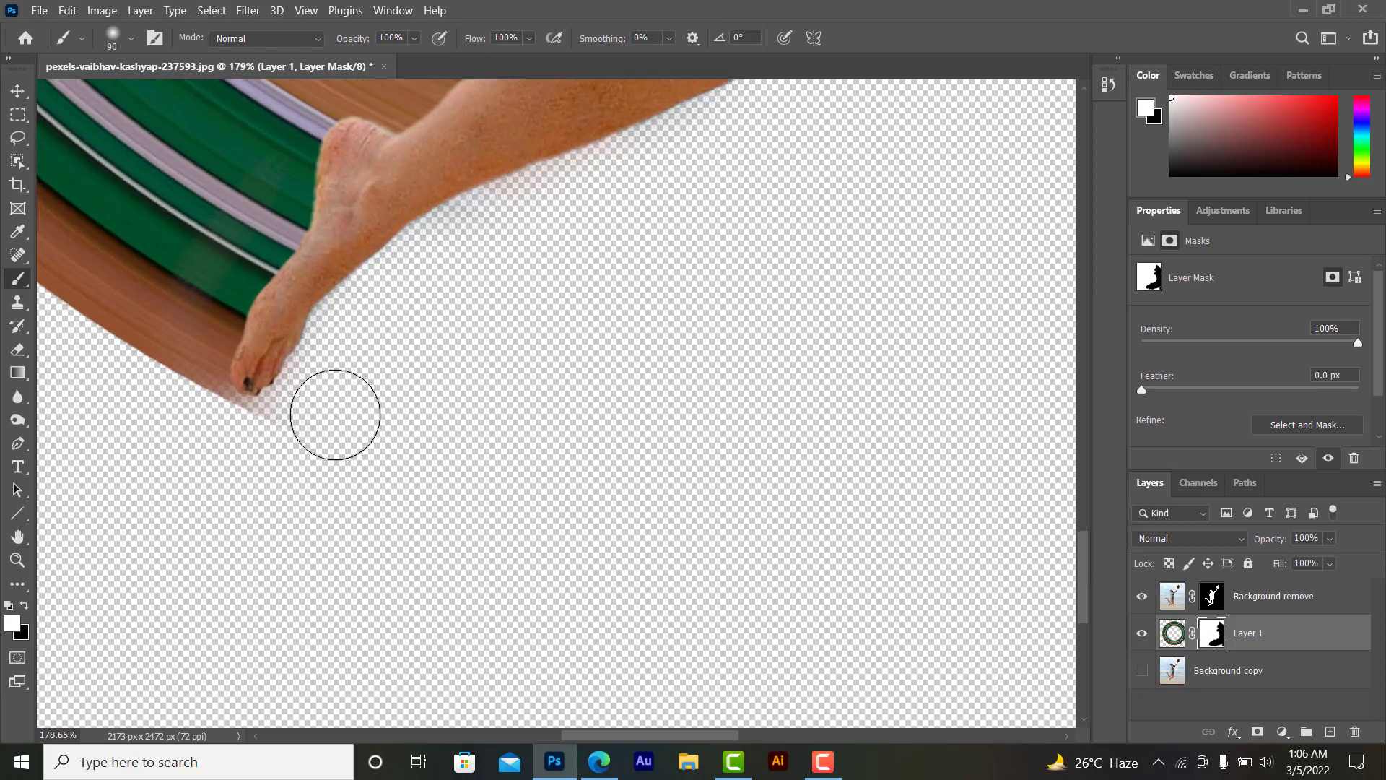
pyautogui.scroll(1, 334, 414)
pyautogui.click(25, 605)
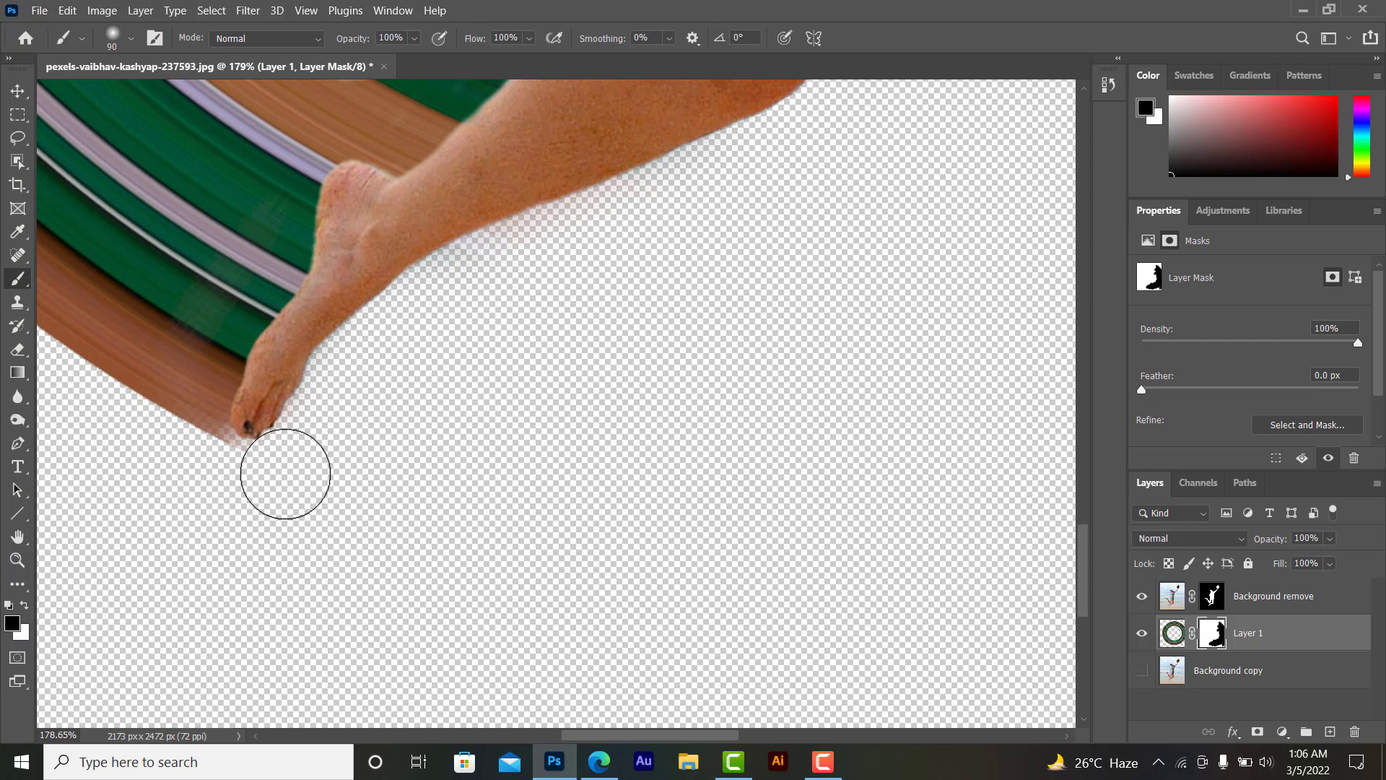
pyautogui.press('[')
pyautogui.press('[')
pyautogui.press('[')
pyautogui.press('[')
pyautogui.press('[')
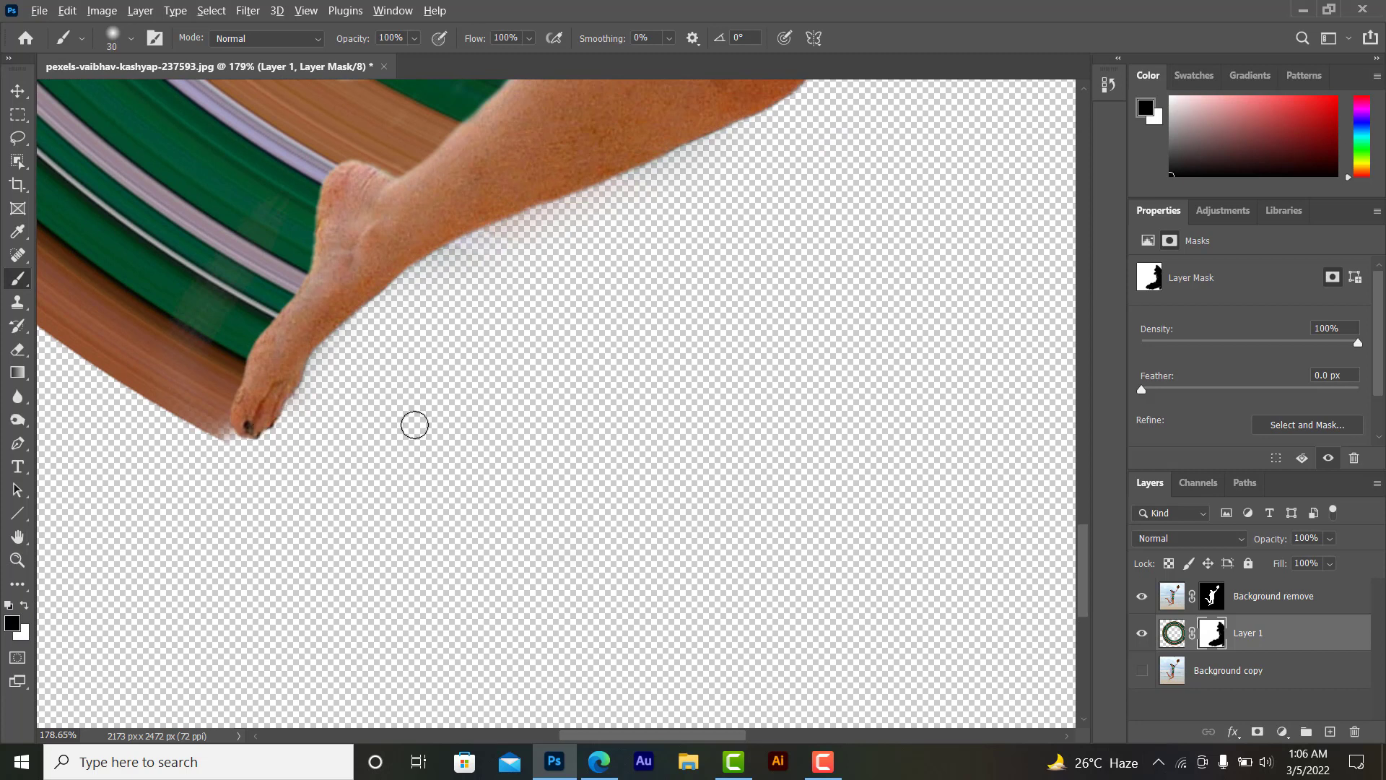
pyautogui.scroll(-5, 415, 424)
pyautogui.scroll(2, 591, 223)
pyautogui.scroll(4, 635, 118)
pyautogui.scroll(2, 598, 124)
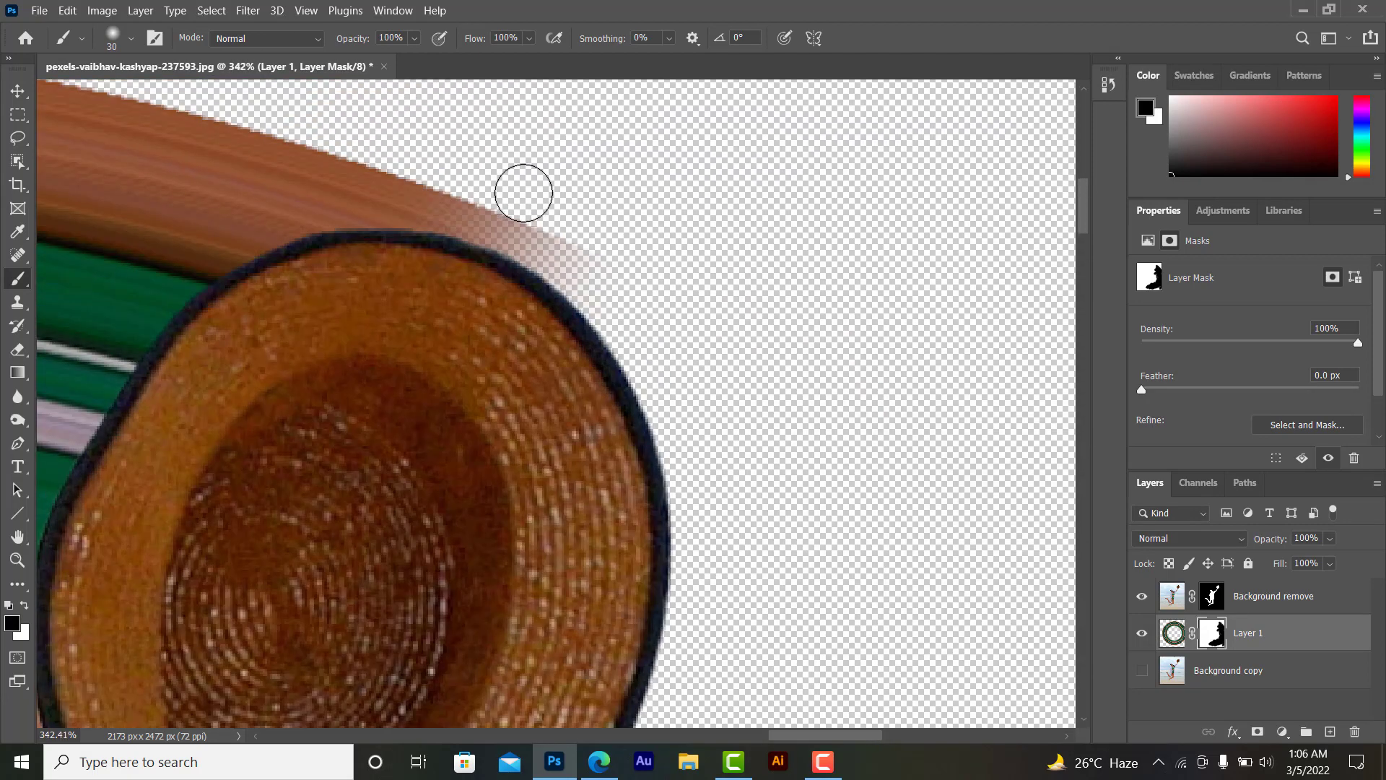
pyautogui.moveTo(523, 193)
pyautogui.mouseDown()
pyautogui.moveTo(557, 262)
pyautogui.moveTo(483, 204)
pyautogui.moveTo(495, 229)
pyautogui.moveTo(532, 247)
pyautogui.moveTo(495, 207)
pyautogui.moveTo(335, 120)
pyautogui.moveTo(492, 249)
pyautogui.moveTo(318, 115)
pyautogui.moveTo(282, 108)
pyautogui.moveTo(446, 223)
pyautogui.mouseUp()
# Step: Zoom out, switch to the Move tool and target Layer 1's pixels instead of its mask
pyautogui.scroll(-5, 559, 315)
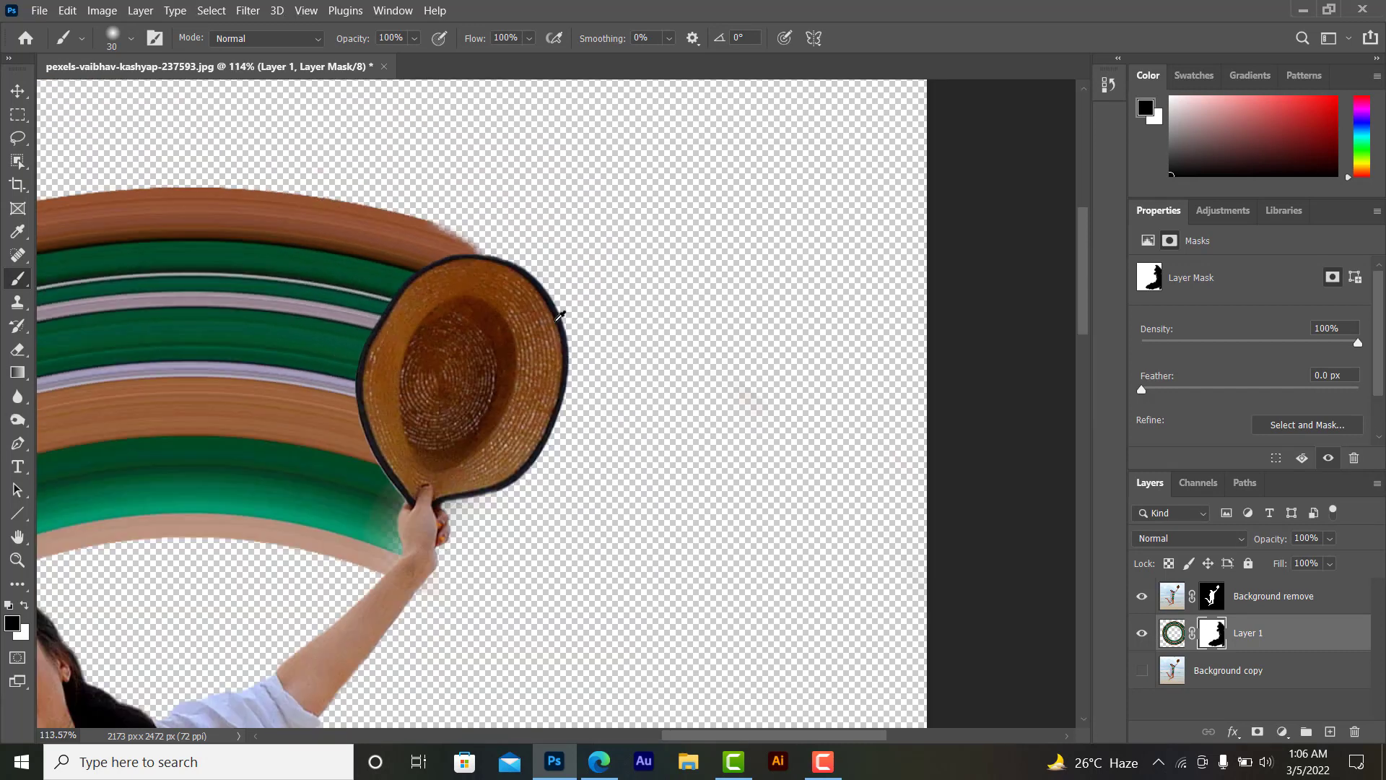
pyautogui.scroll(-4, 559, 315)
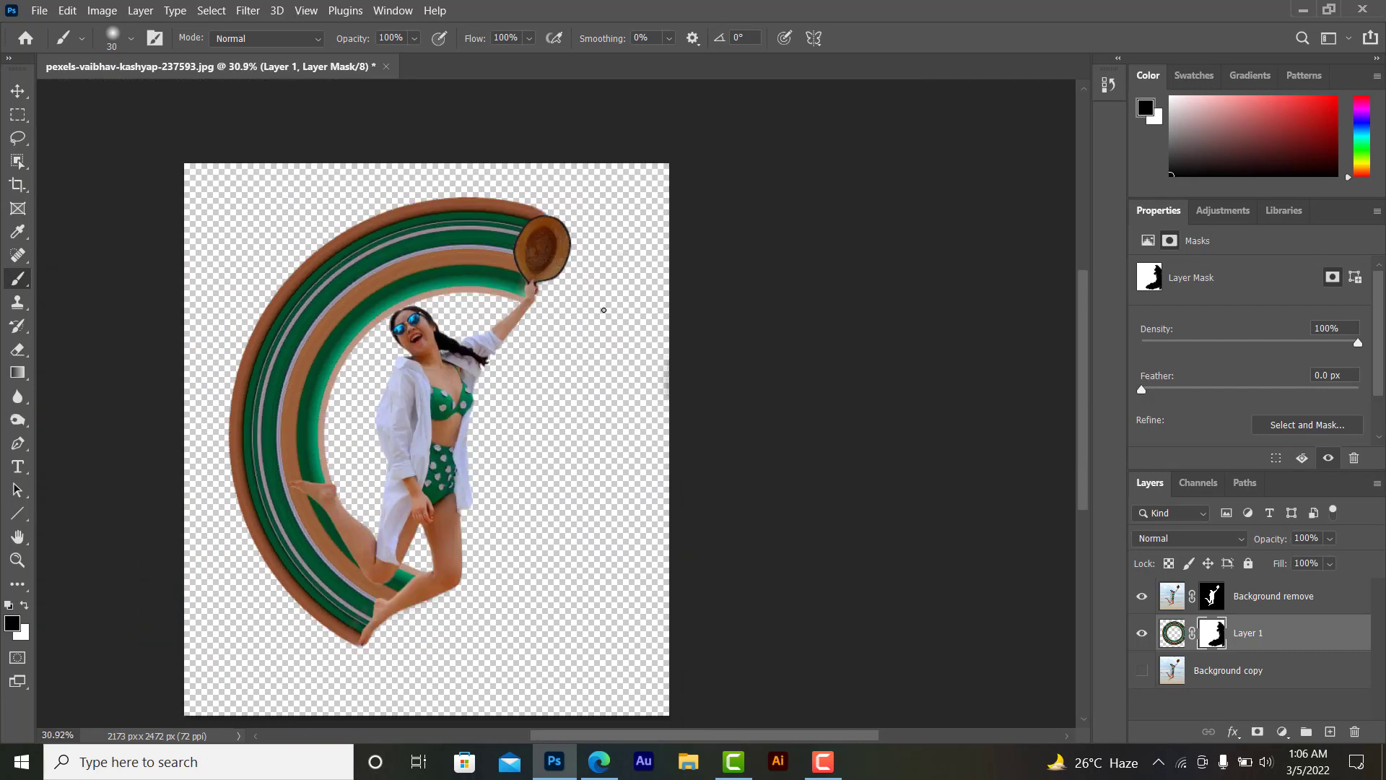
pyautogui.scroll(-2, 562, 415)
pyautogui.scroll(2, 508, 536)
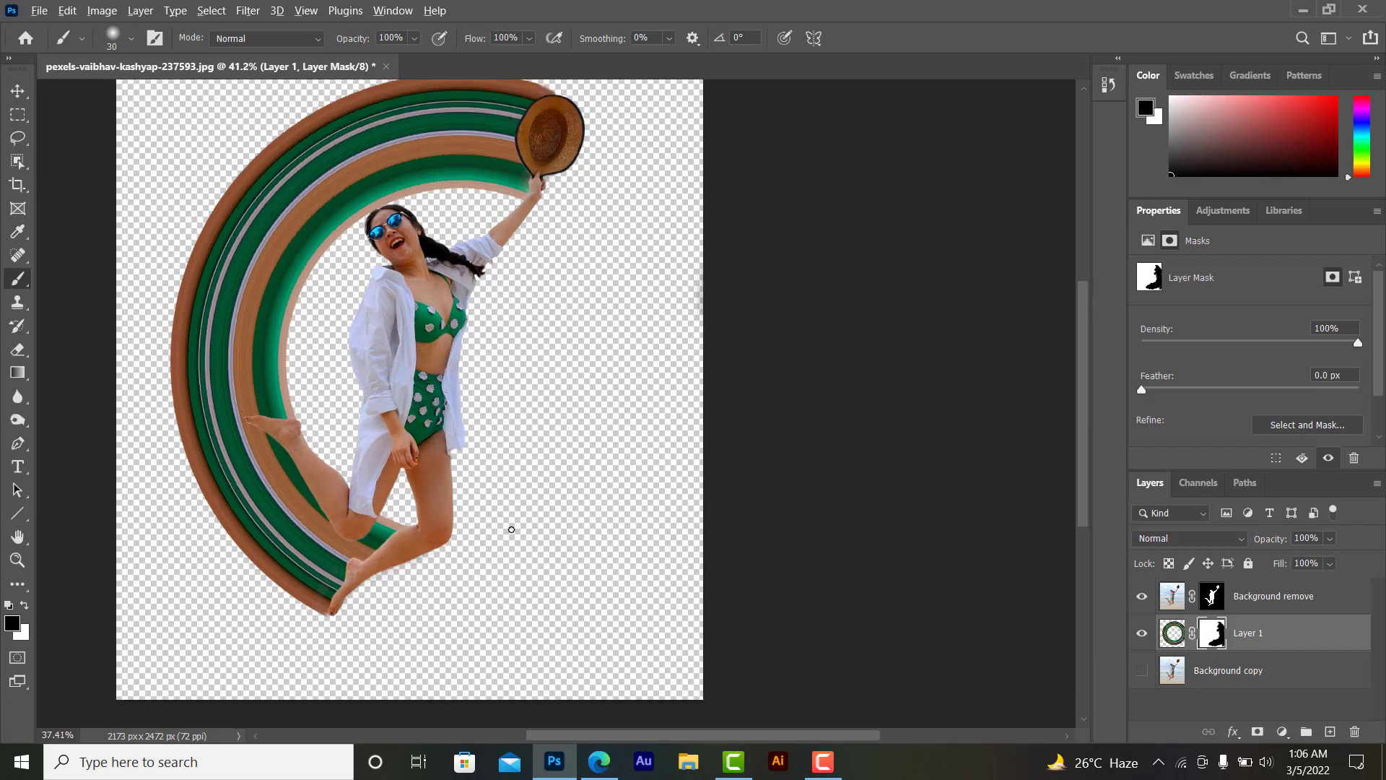
pyautogui.scroll(-3, 511, 526)
pyautogui.scroll(1, 541, 486)
pyautogui.press('v')
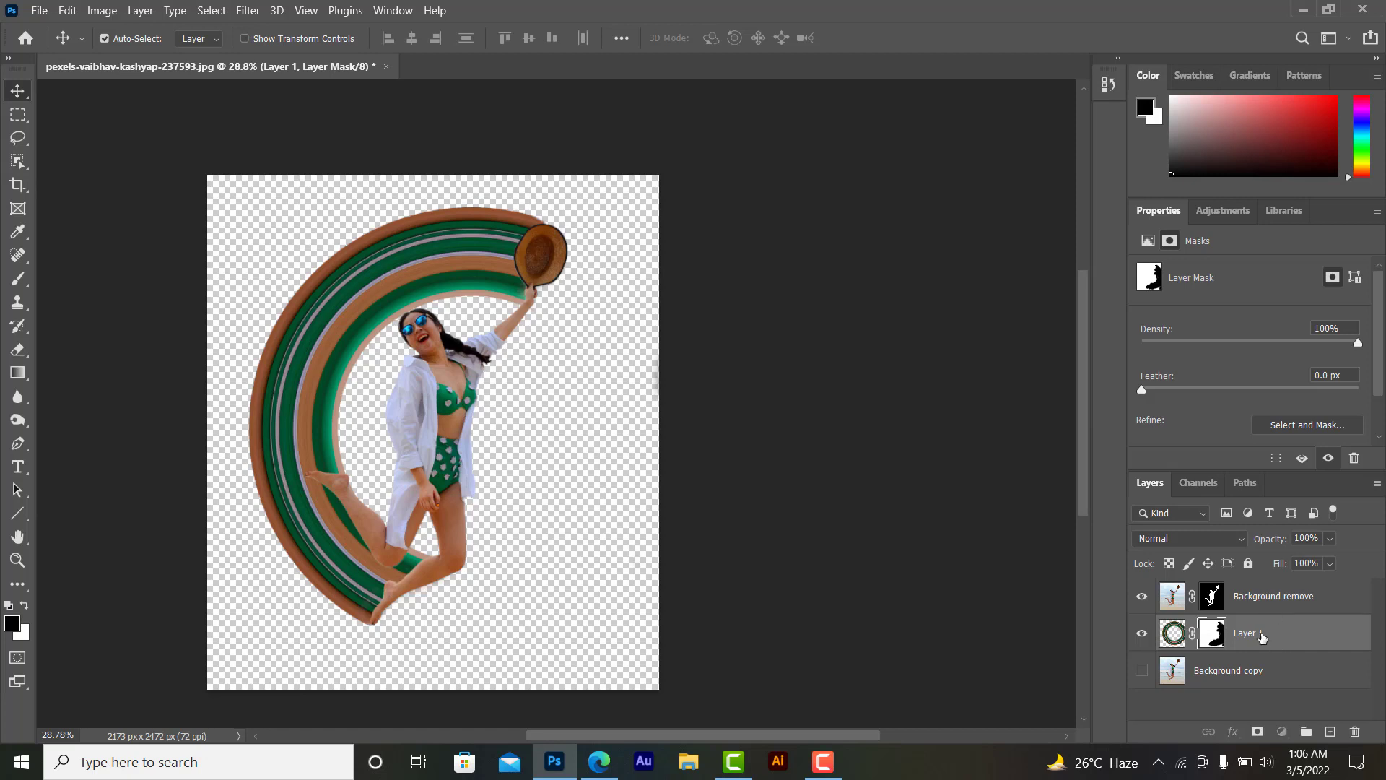
pyautogui.hotkey('ctrl', '2')
# Step: Add a Gradient Fill layer and open the Pinks folder in the gradient presets
pyautogui.click(1279, 732)
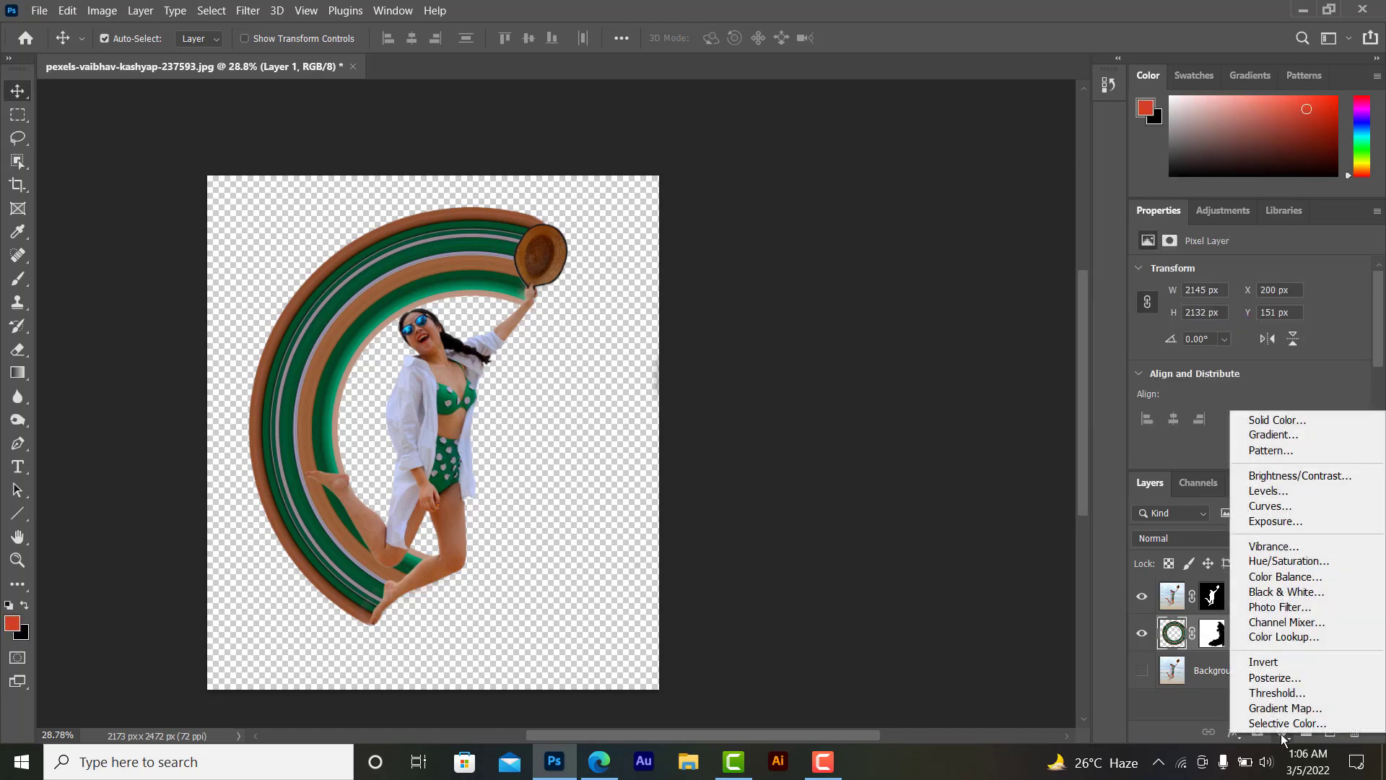
pyautogui.click(1287, 436)
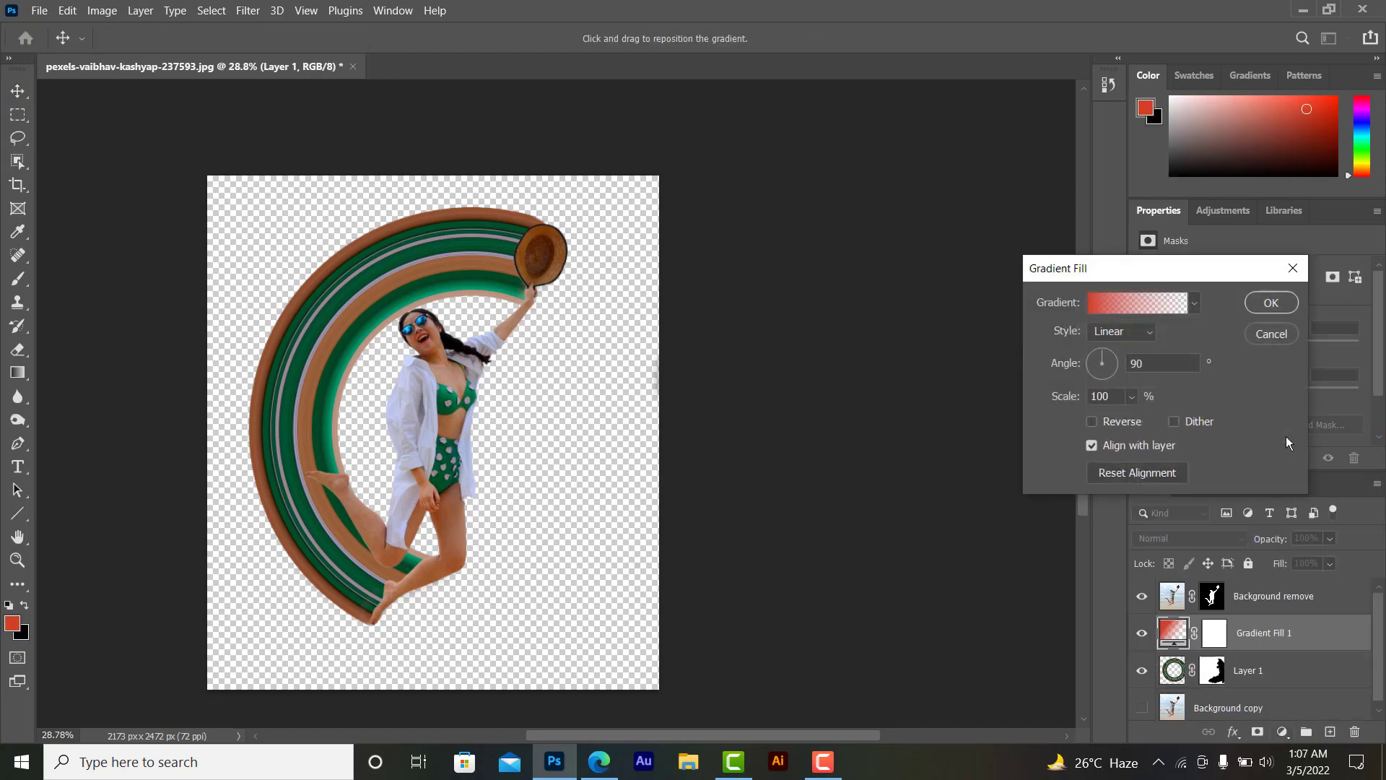
pyautogui.click(1192, 304)
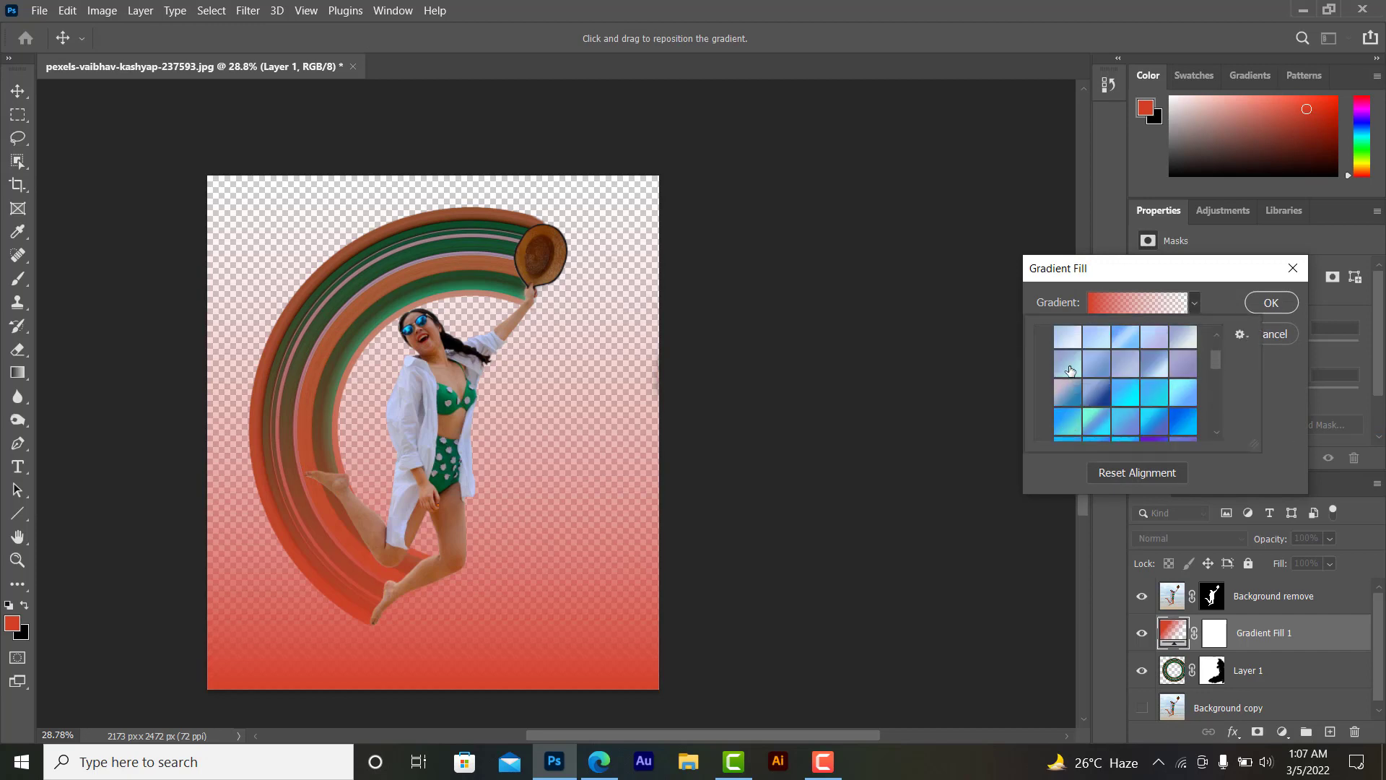
pyautogui.scroll(-1, 1059, 361)
pyautogui.click(1058, 351)
pyautogui.scroll(-2, 1079, 372)
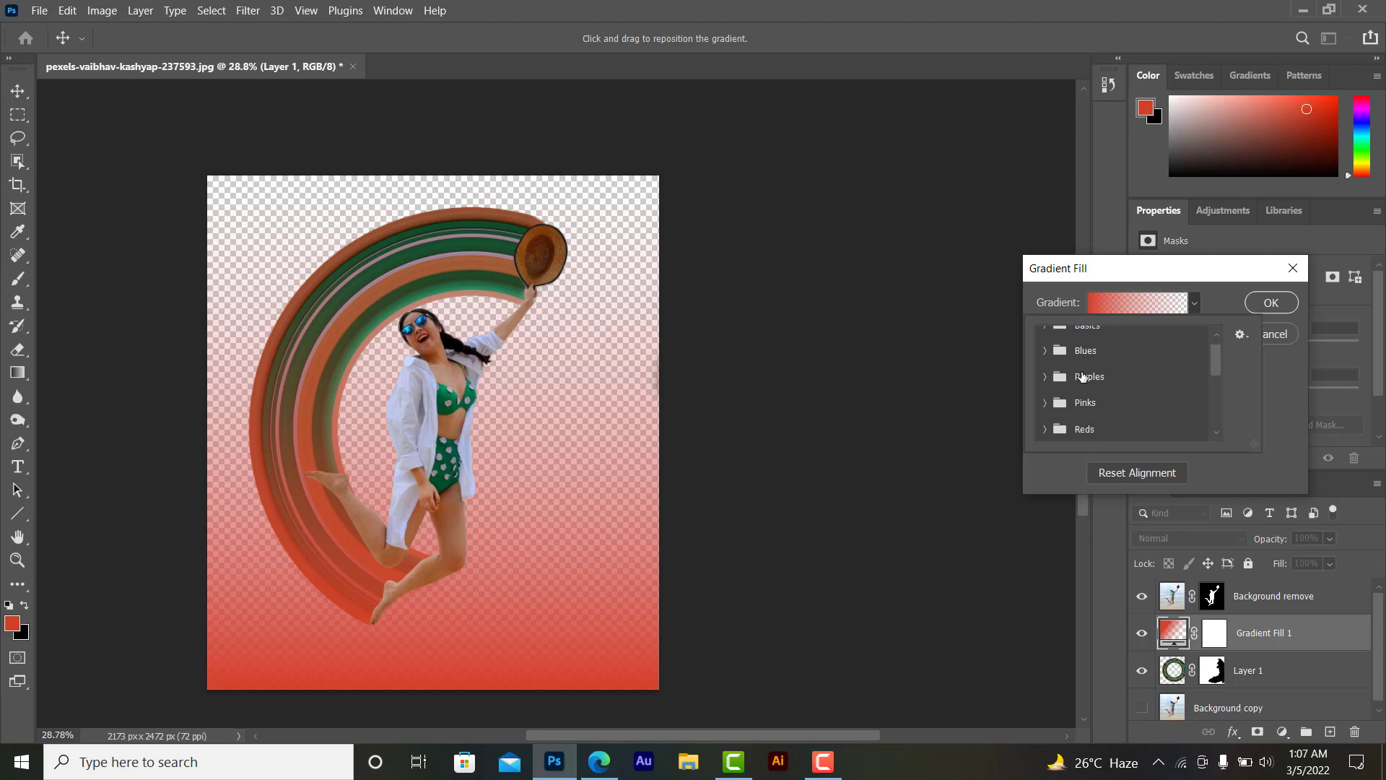
pyautogui.scroll(1, 1082, 376)
pyautogui.click(1046, 374)
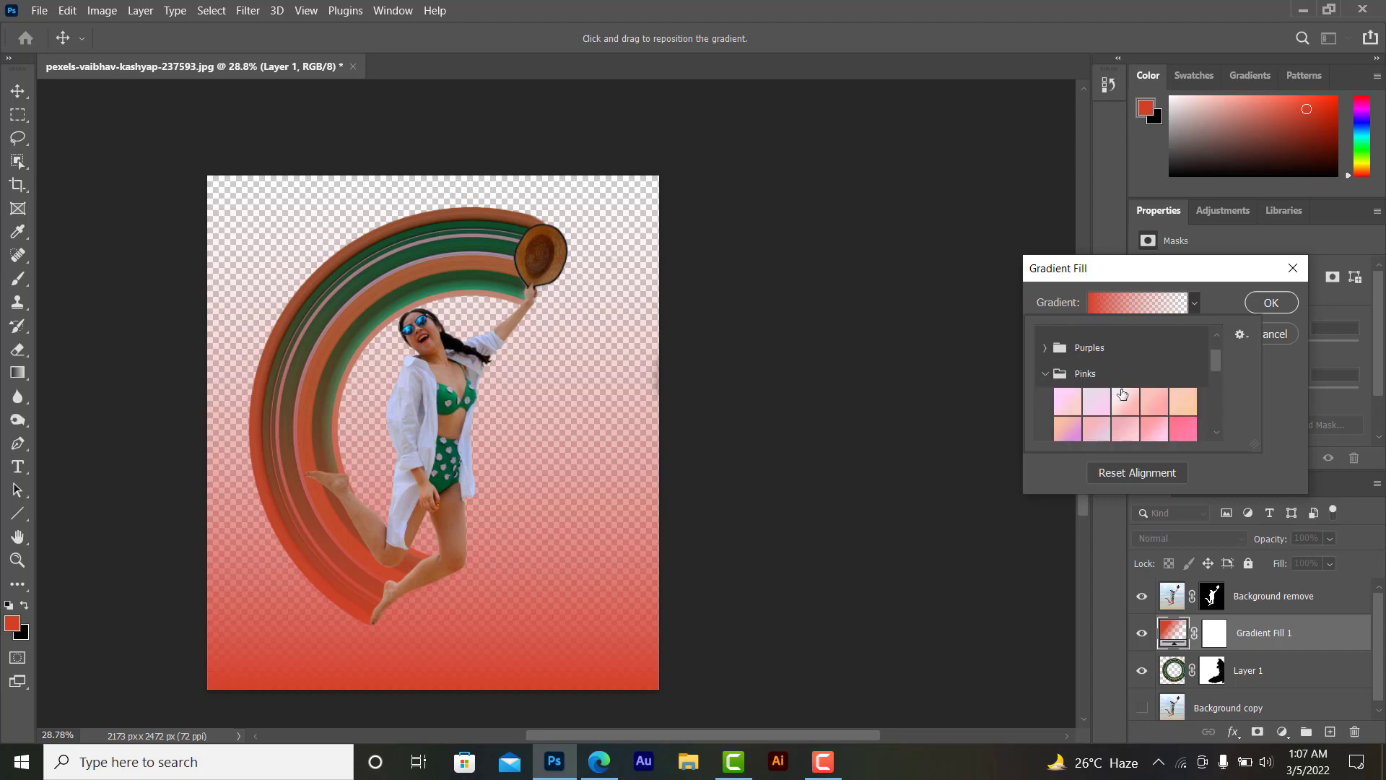
# Step: Try several Pinks presets, then confirm the chosen pink gradient fill
pyautogui.click(1158, 410)
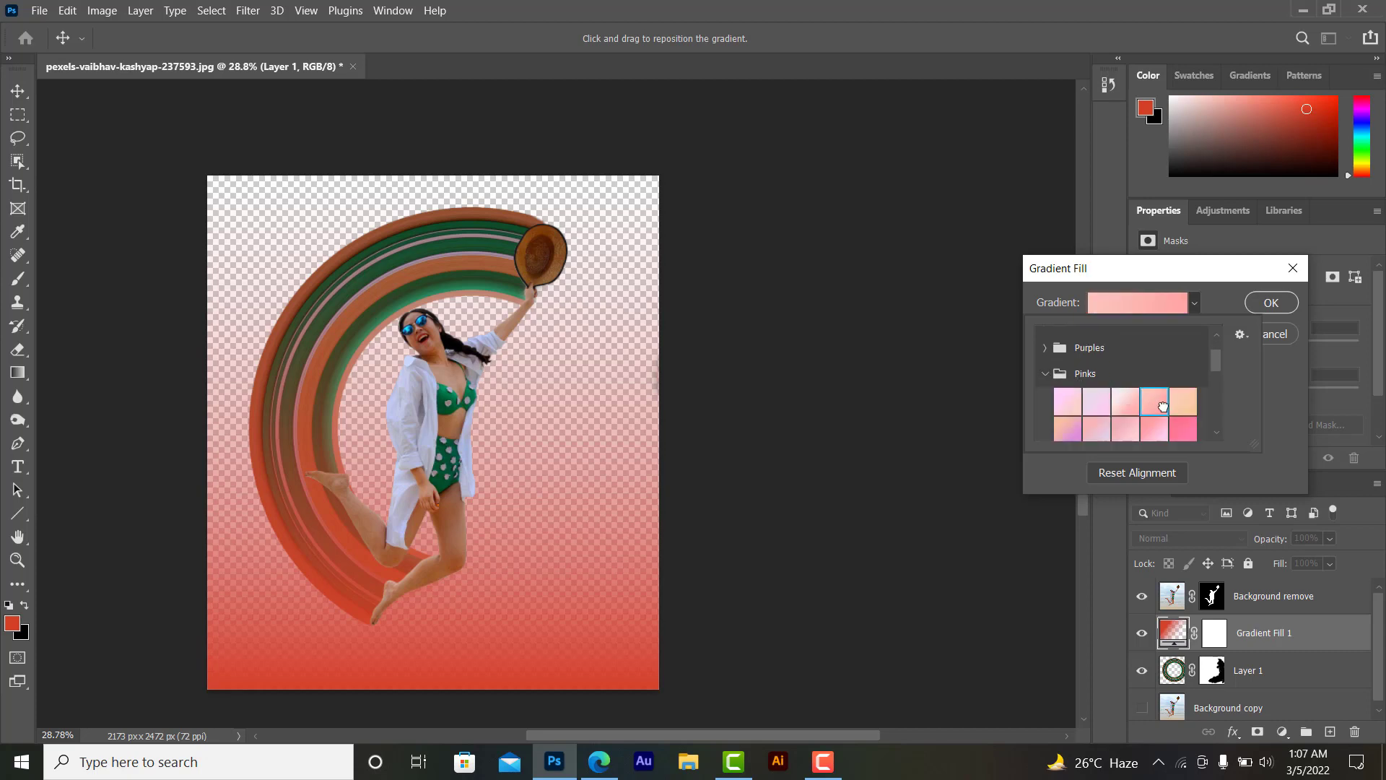
pyautogui.scroll(-1, 1162, 406)
pyautogui.click(1182, 377)
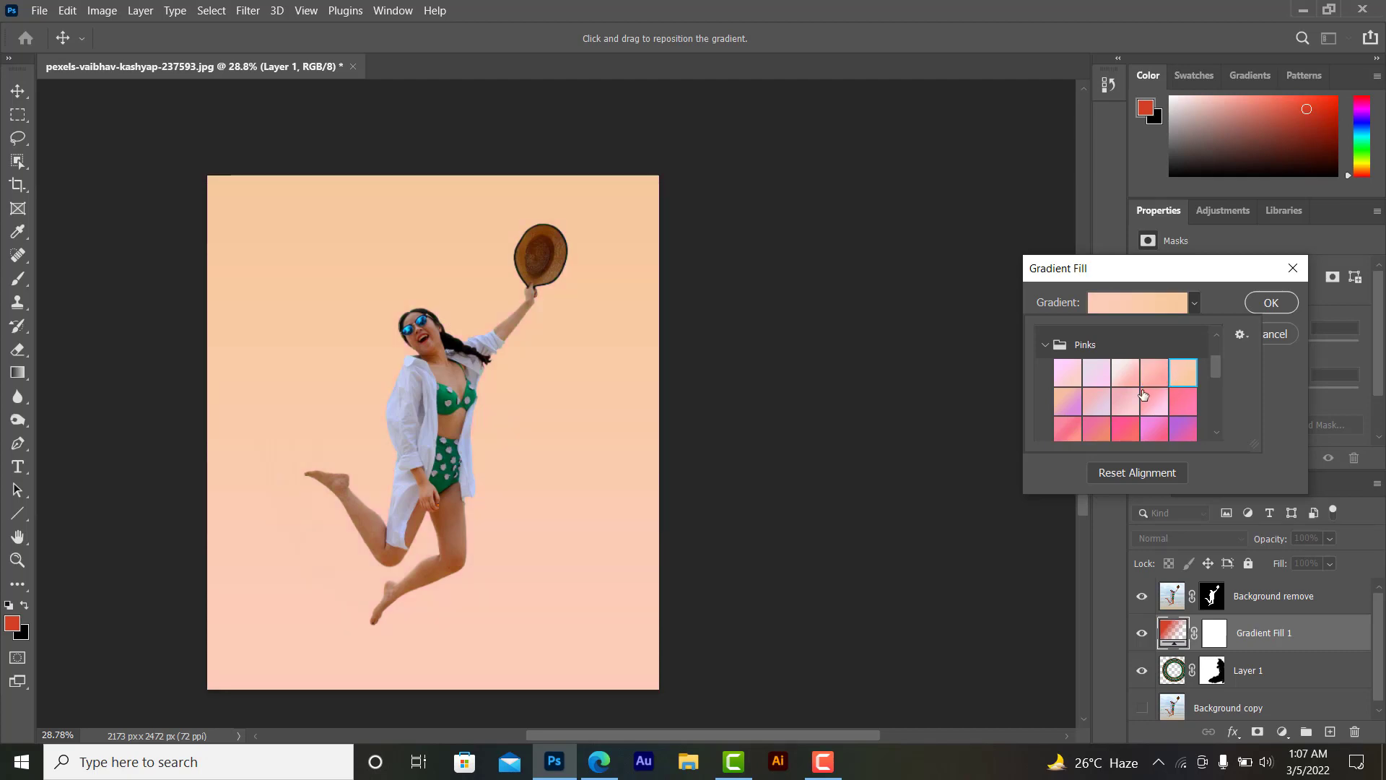
pyautogui.scroll(-1, 1143, 394)
pyautogui.click(1154, 361)
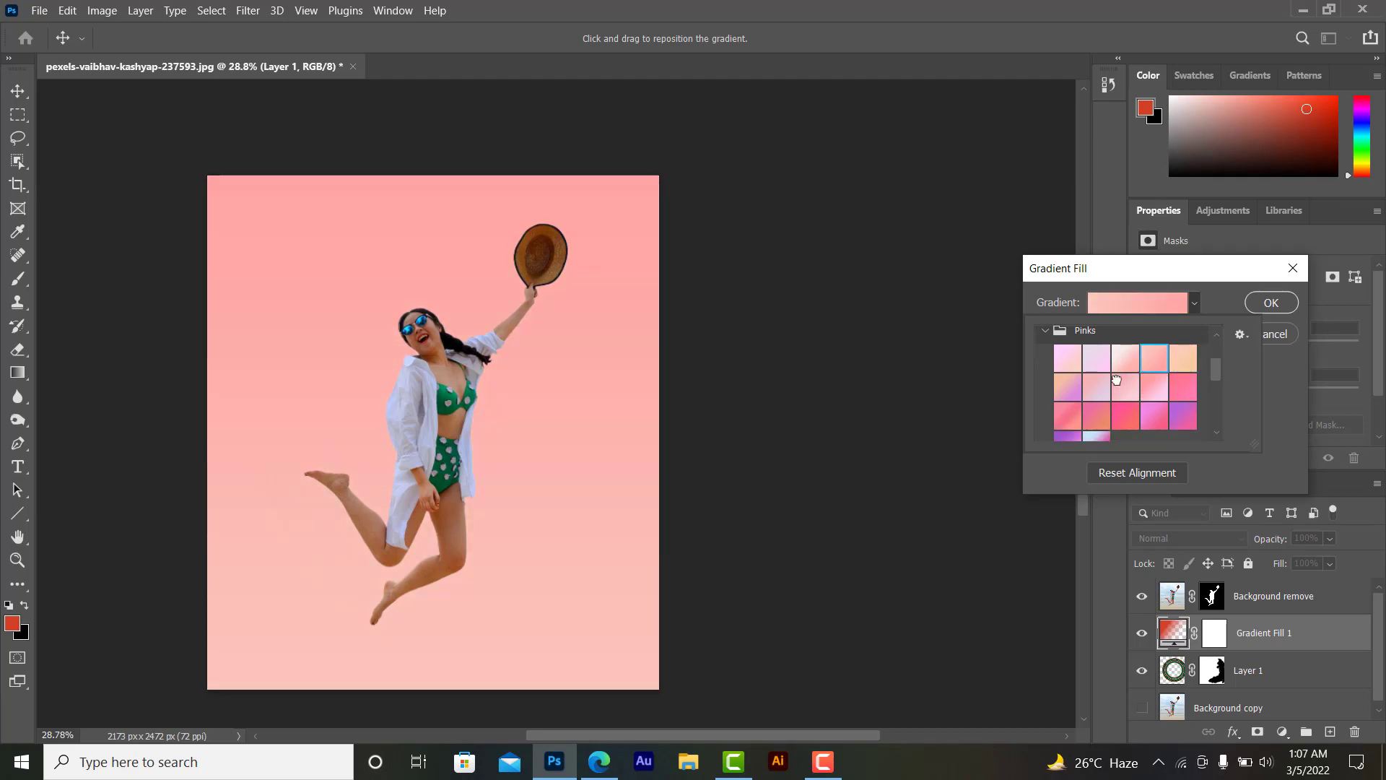
pyautogui.click(1101, 384)
pyautogui.scroll(-1, 1118, 392)
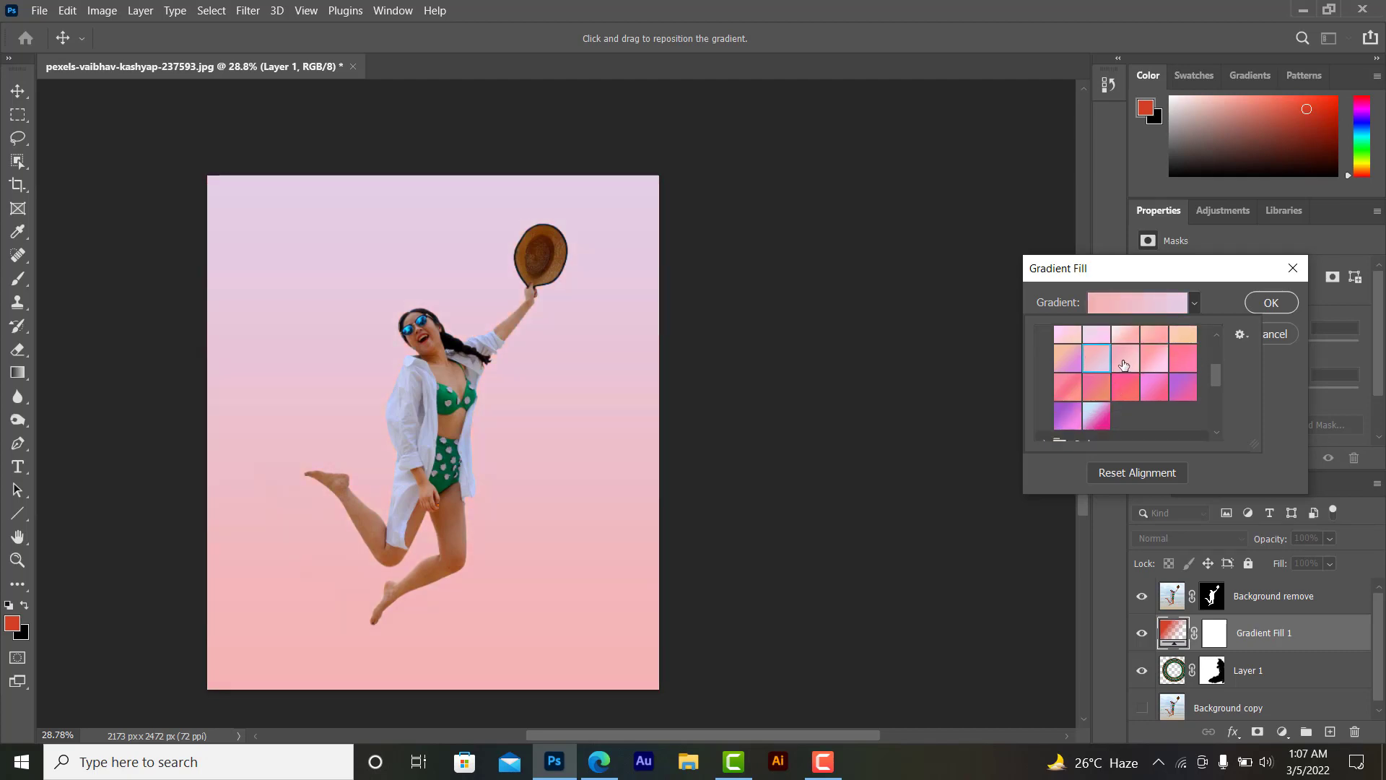
pyautogui.click(1123, 365)
pyautogui.scroll(2, 1218, 364)
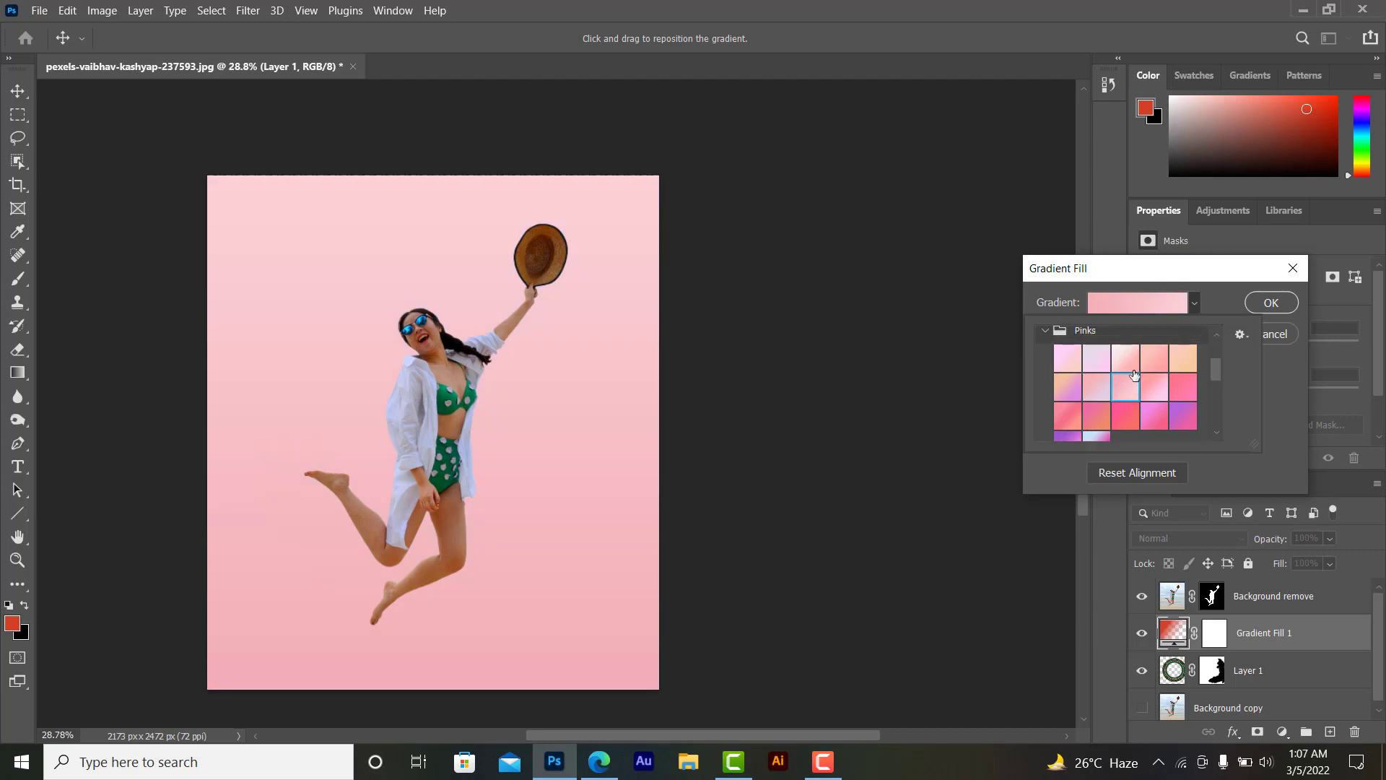
pyautogui.click(1265, 309)
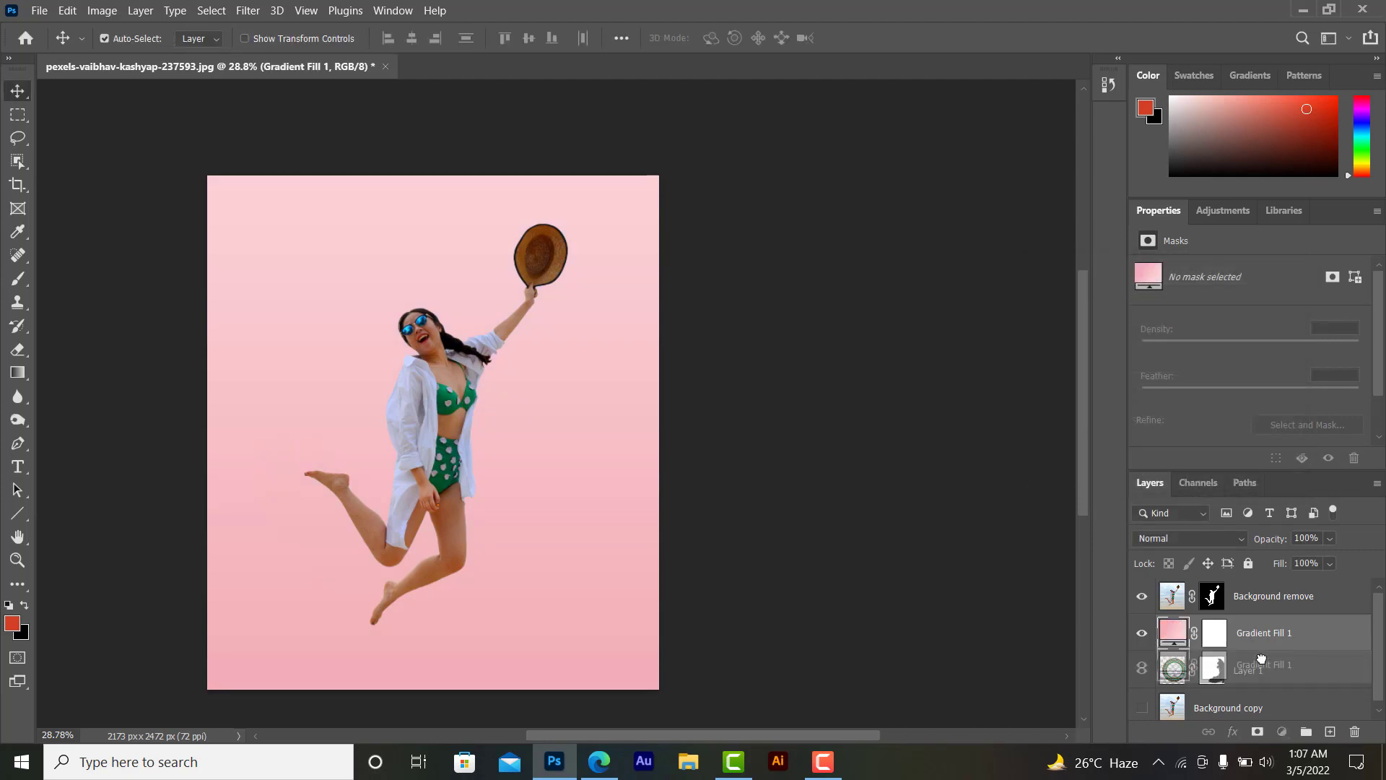
# Step: Move Gradient Fill 1 below Layer 1 so the striped ring shows in front
pyautogui.moveTo(1260, 632); pyautogui.dragTo(1260, 673)
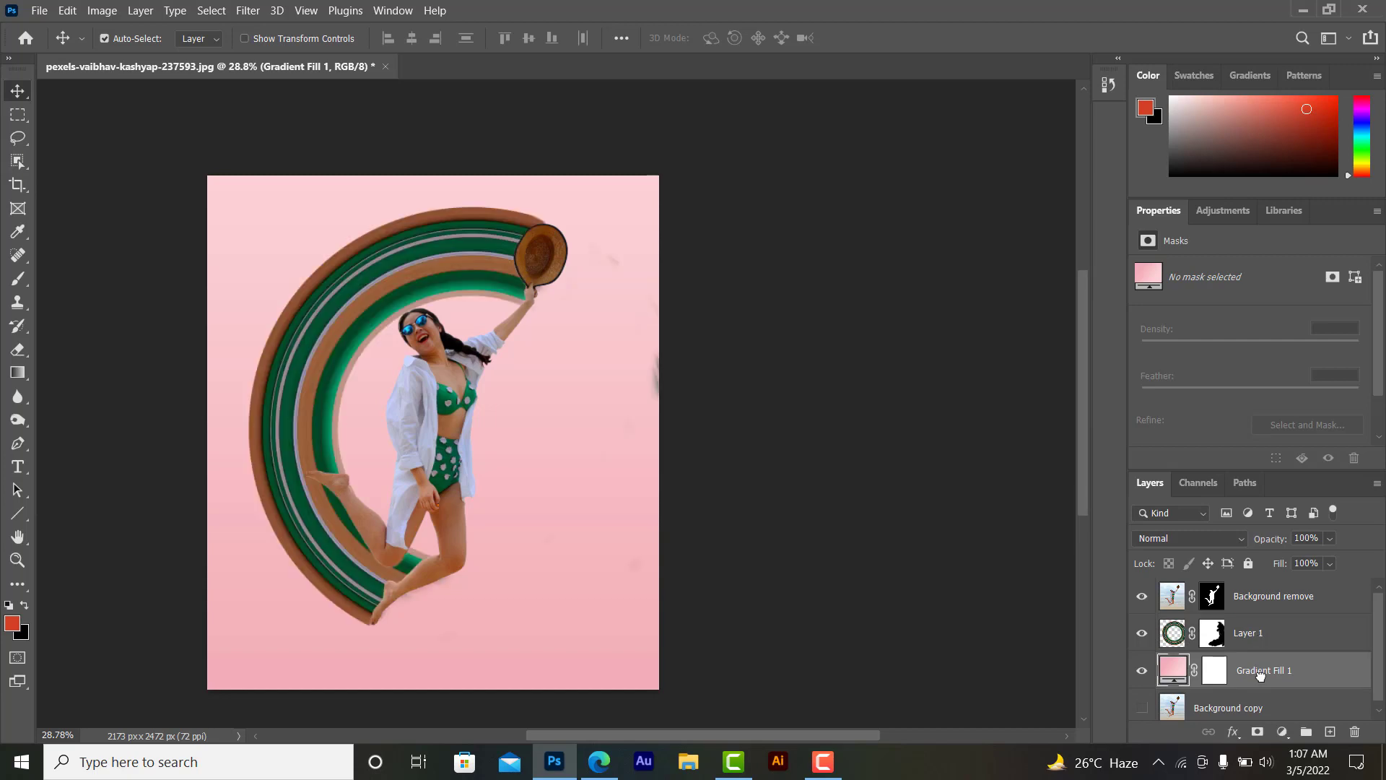
pyautogui.scroll(-2, 606, 510)
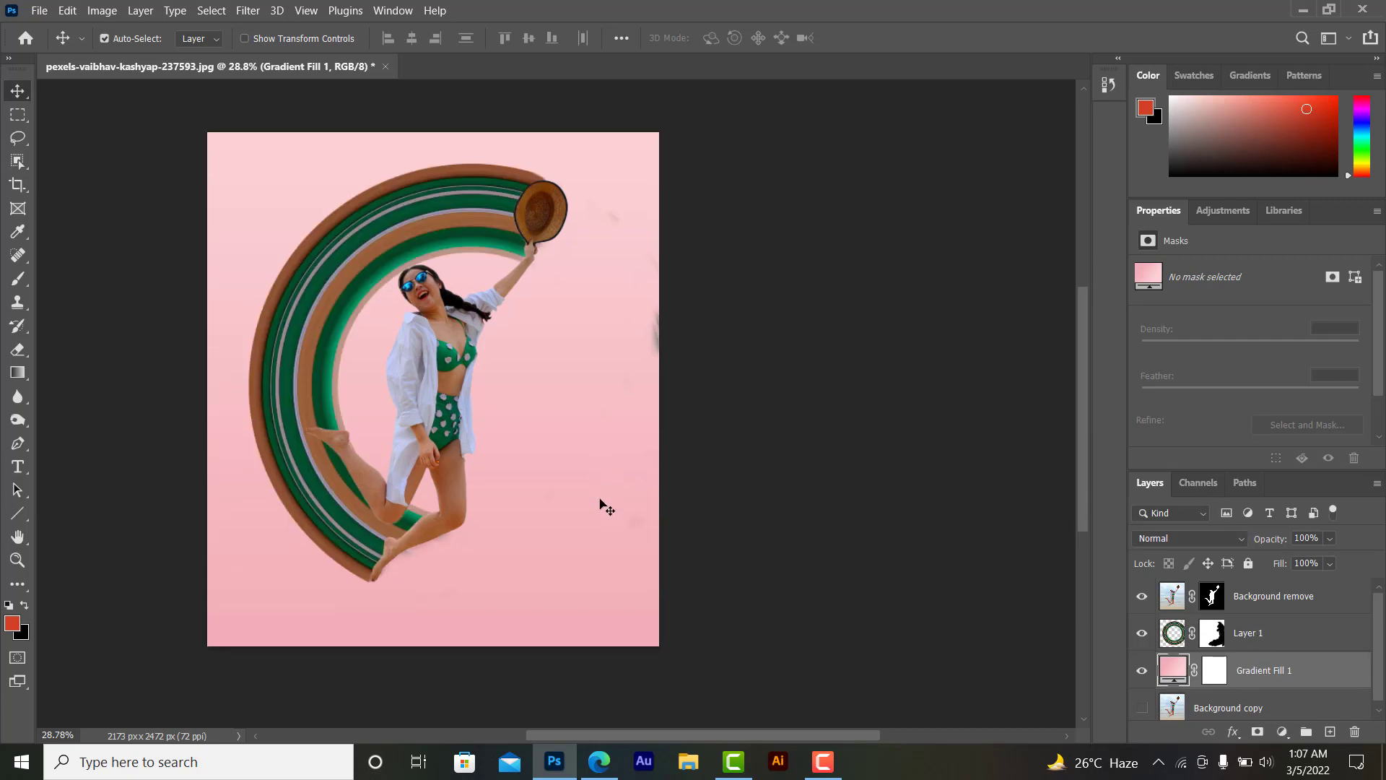
pyautogui.scroll(1, 607, 509)
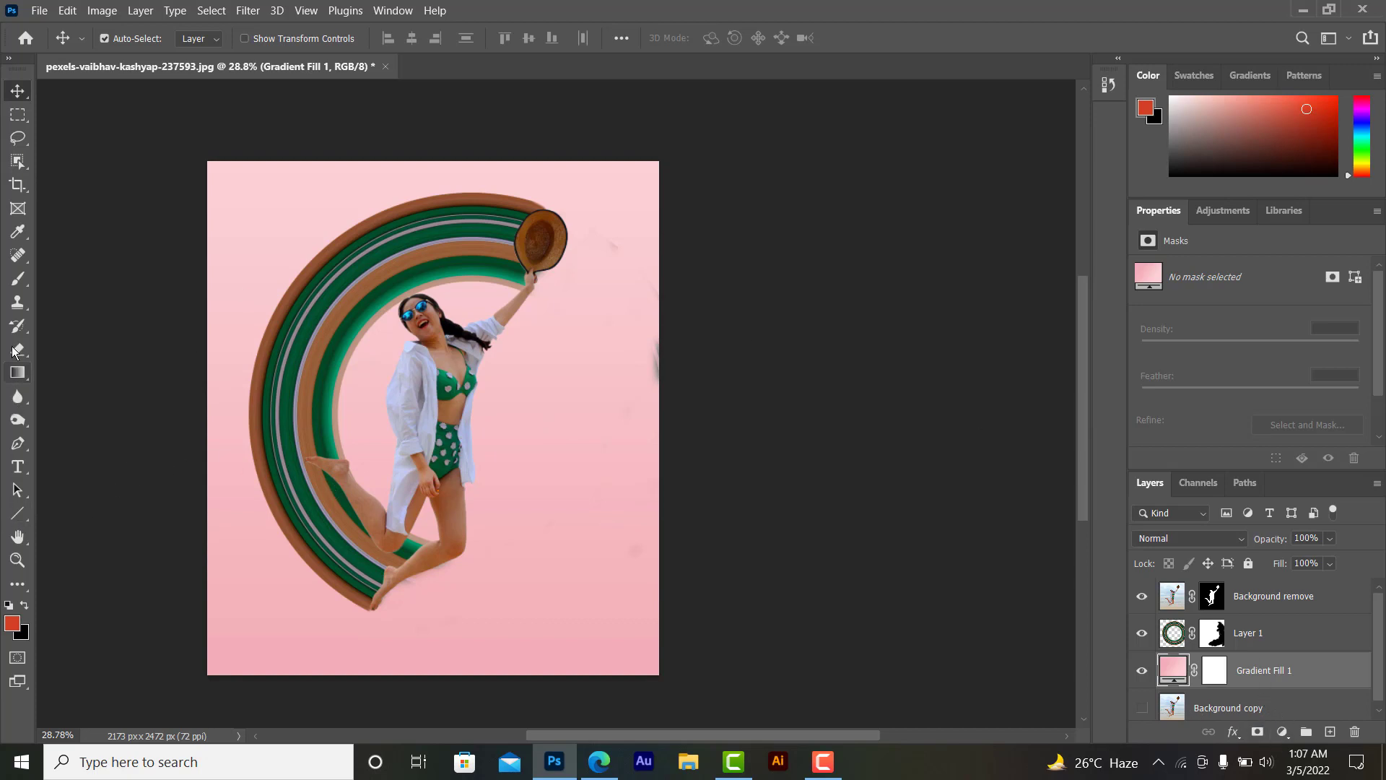
# Step: Set the Brush tool size to 108 px and select Layer 1
pyautogui.click(19, 280)
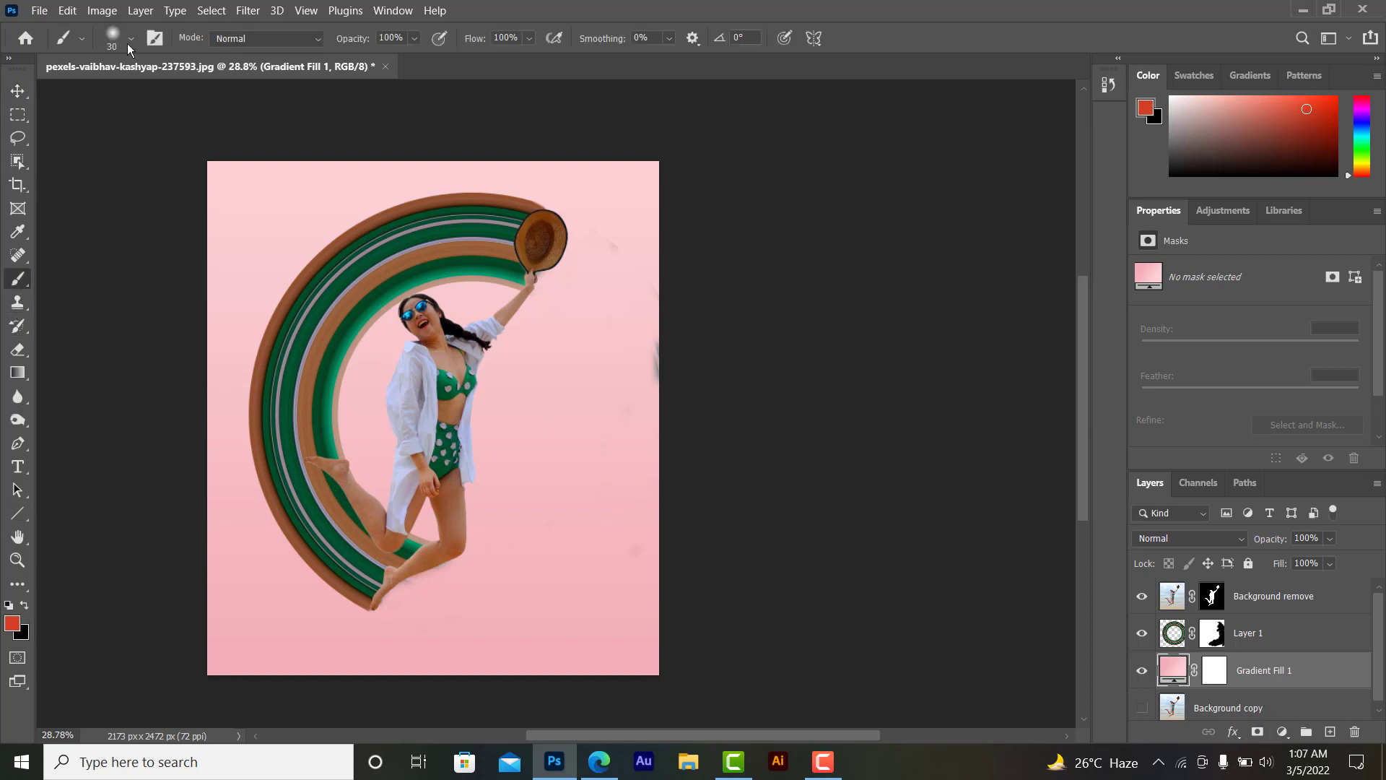
pyautogui.click(132, 40)
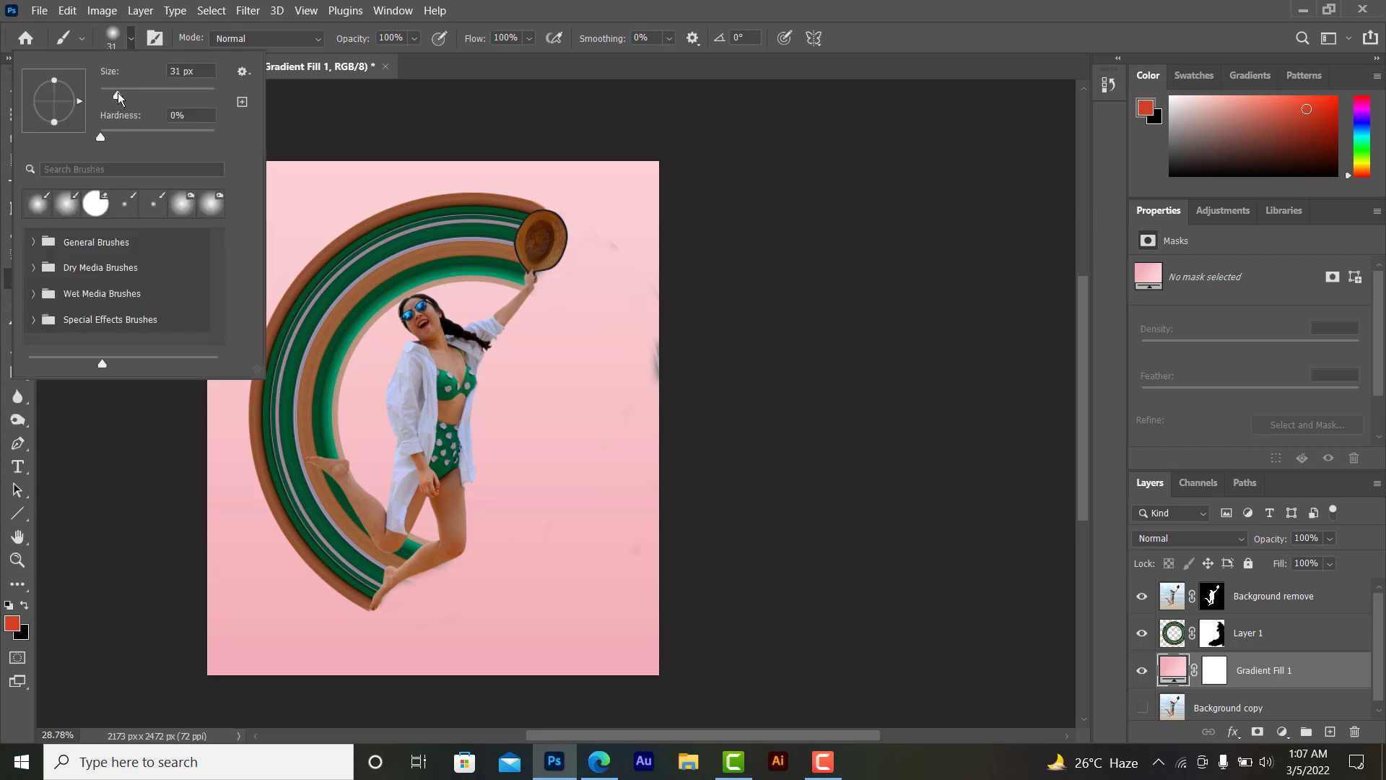
pyautogui.moveTo(119, 97); pyautogui.dragTo(160, 96)
pyautogui.click(1259, 599)
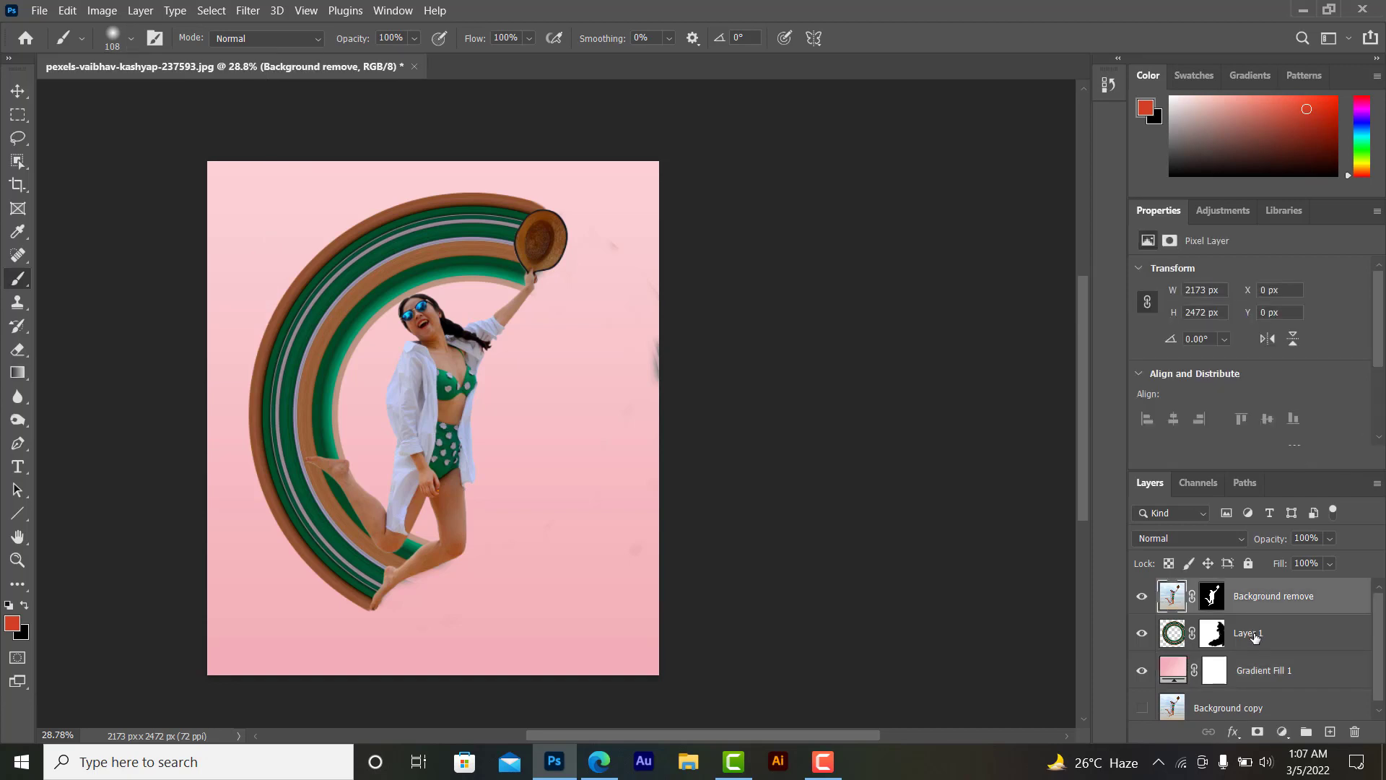
pyautogui.click(1254, 635)
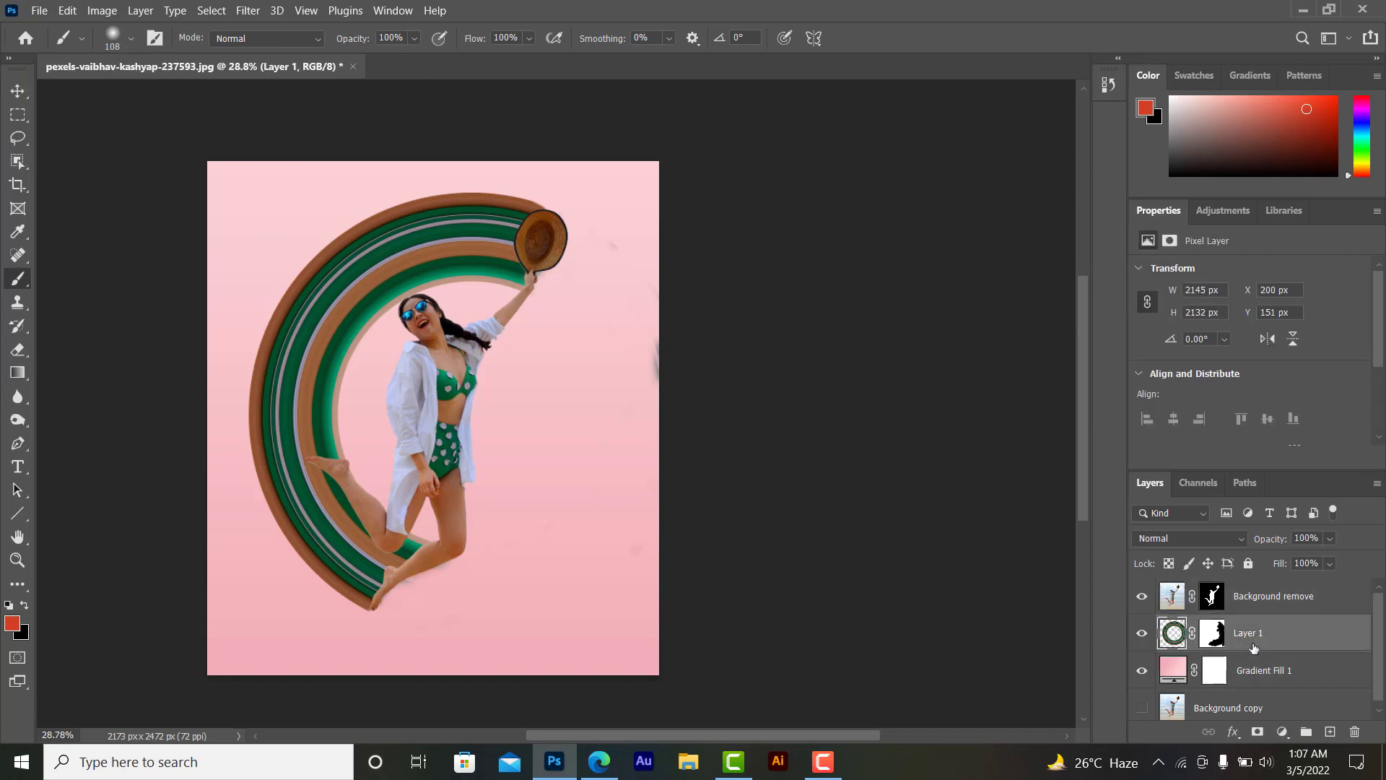
pyautogui.scroll(-2, 97, 329)
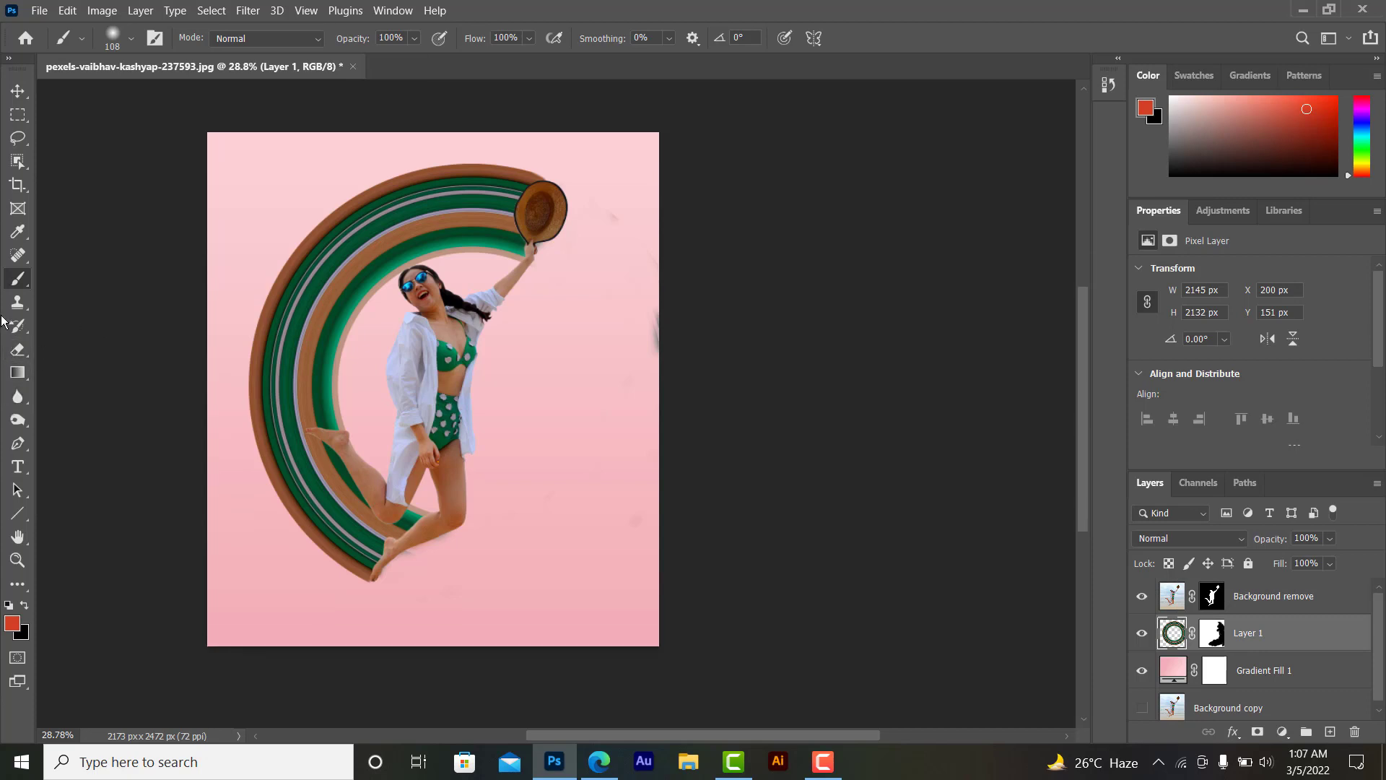
# Step: Reset the foreground colour to black and select the Background copy layer
pyautogui.click(15, 631)
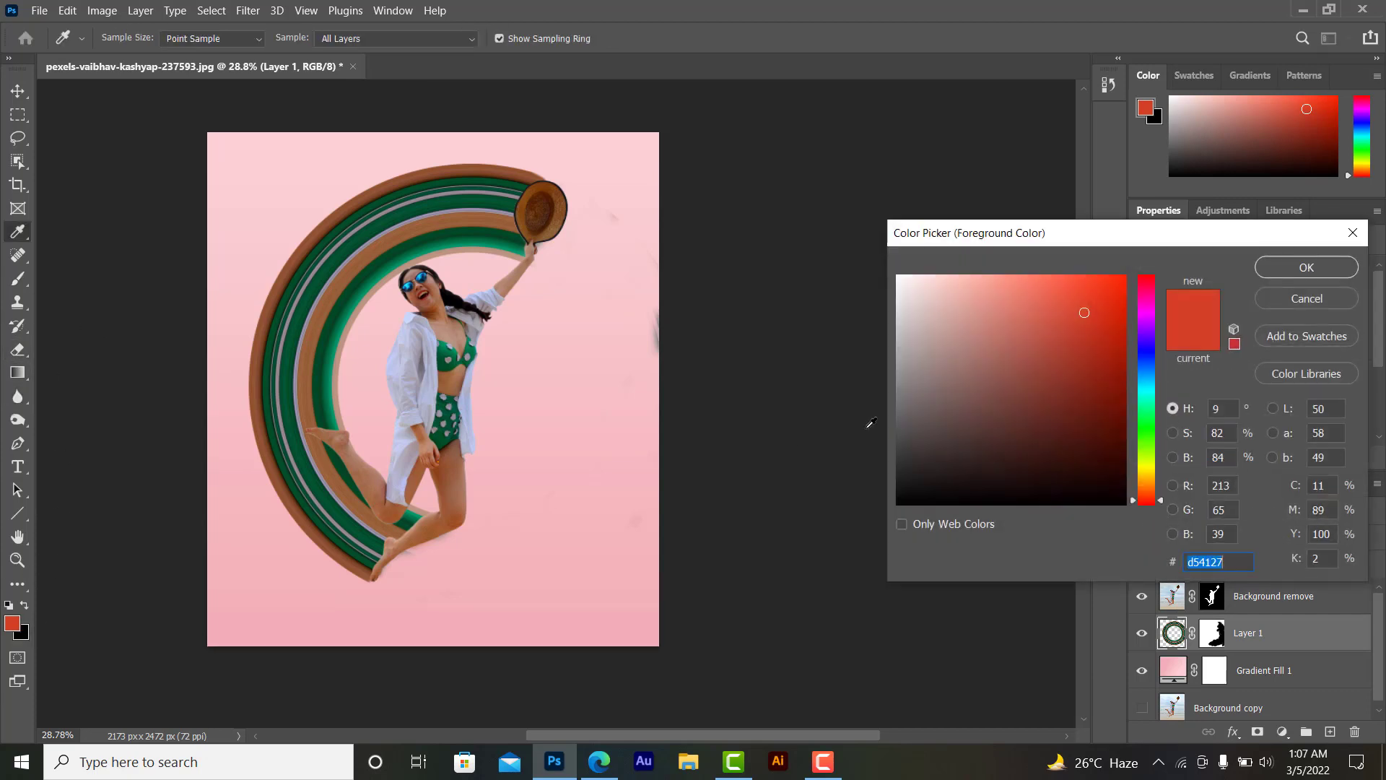
pyautogui.click(915, 453)
pyautogui.click(1306, 268)
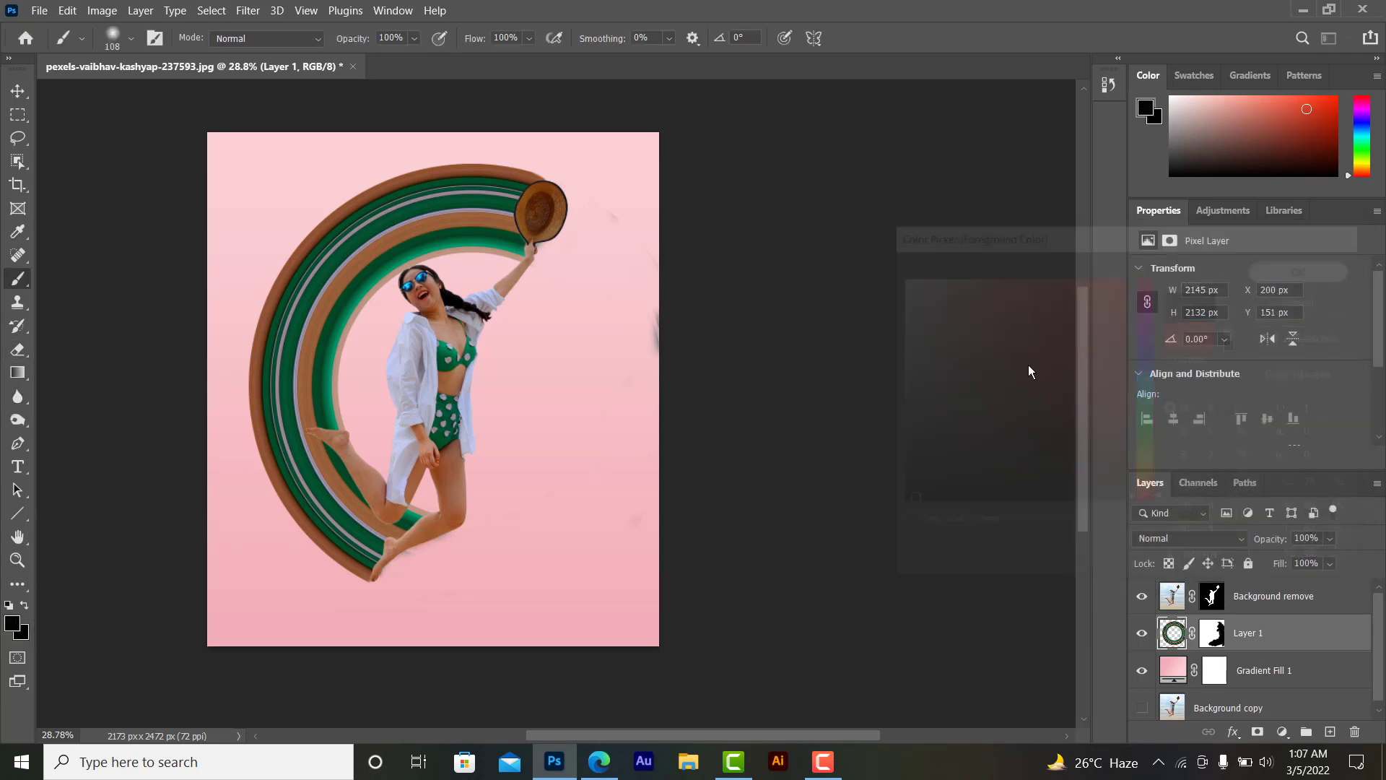
pyautogui.click(1270, 670)
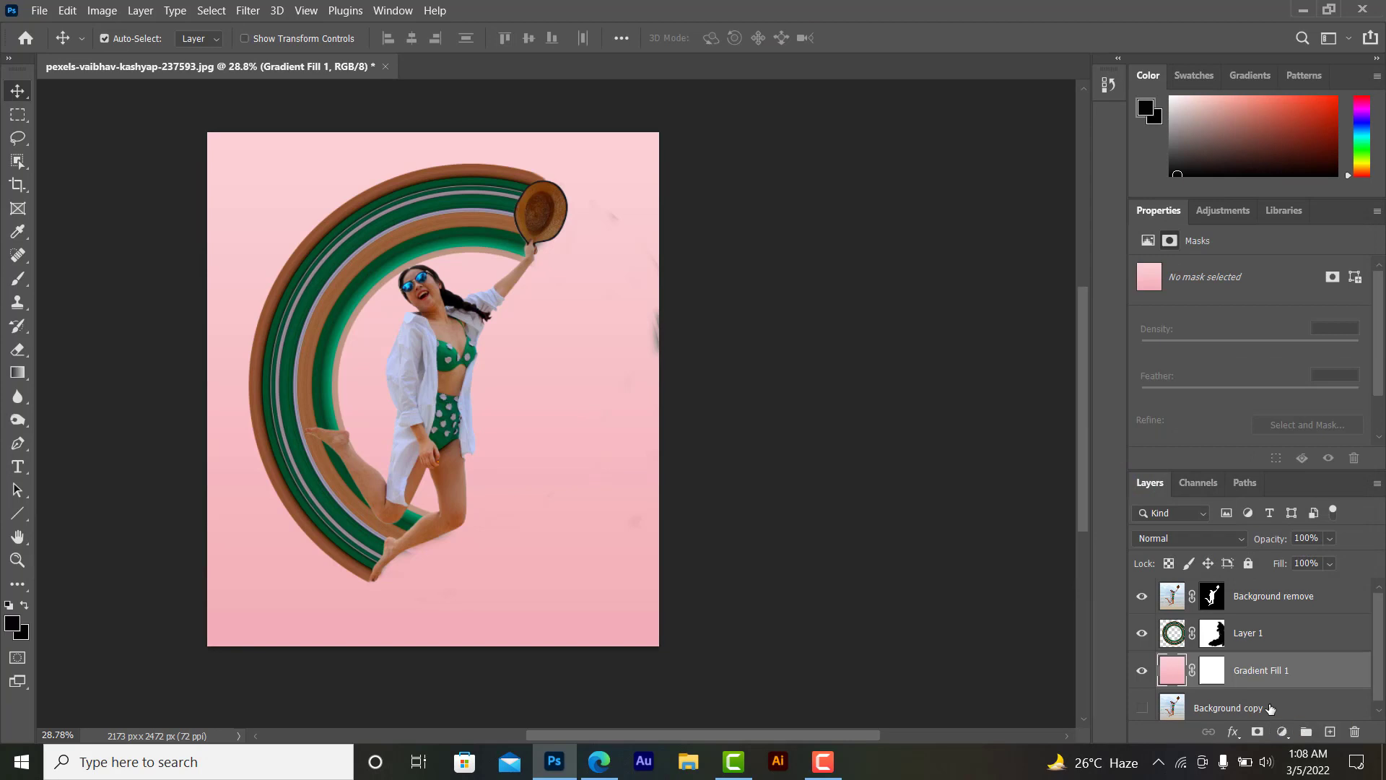
pyautogui.click(1270, 708)
# Step: Paint a dark blob on a new Layer 2 and move that layer above Gradient Fill 1
pyautogui.click(1330, 731)
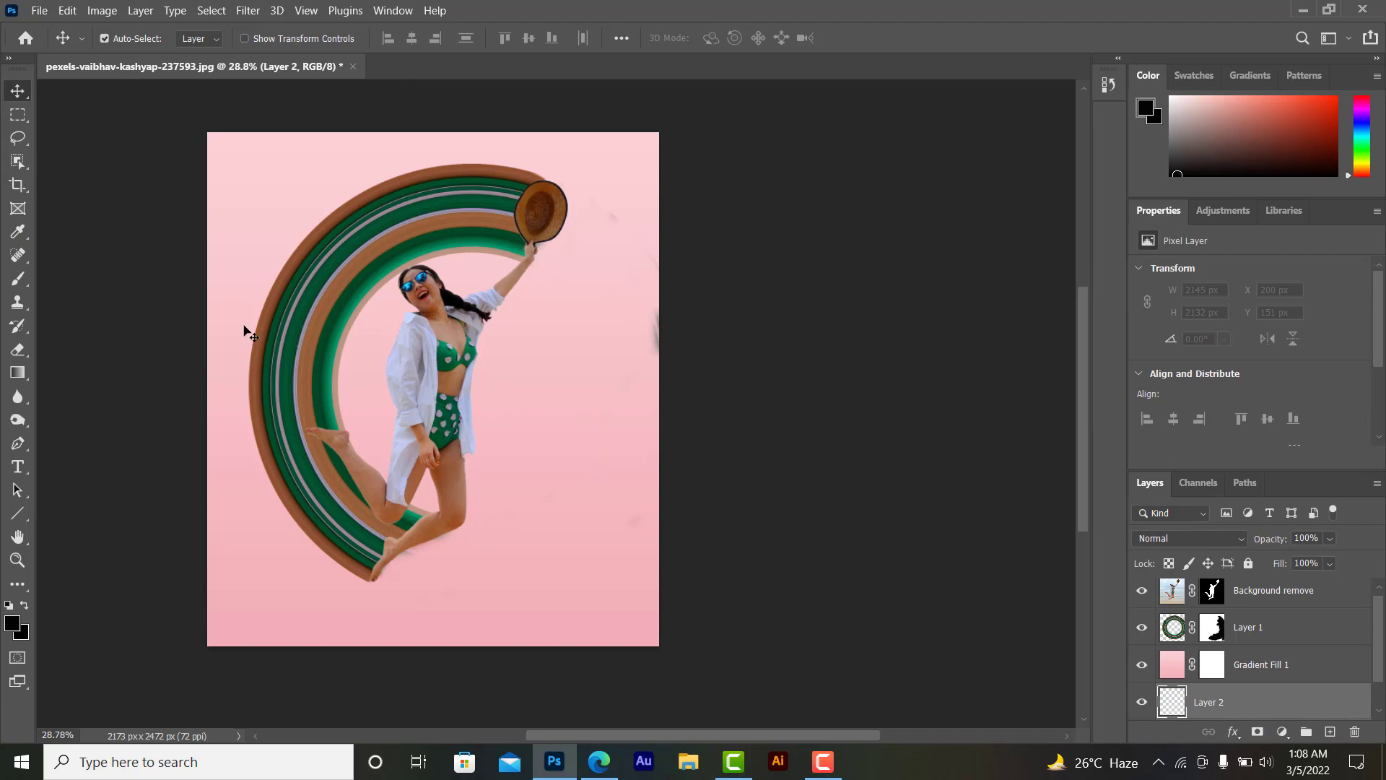
pyautogui.click(17, 278)
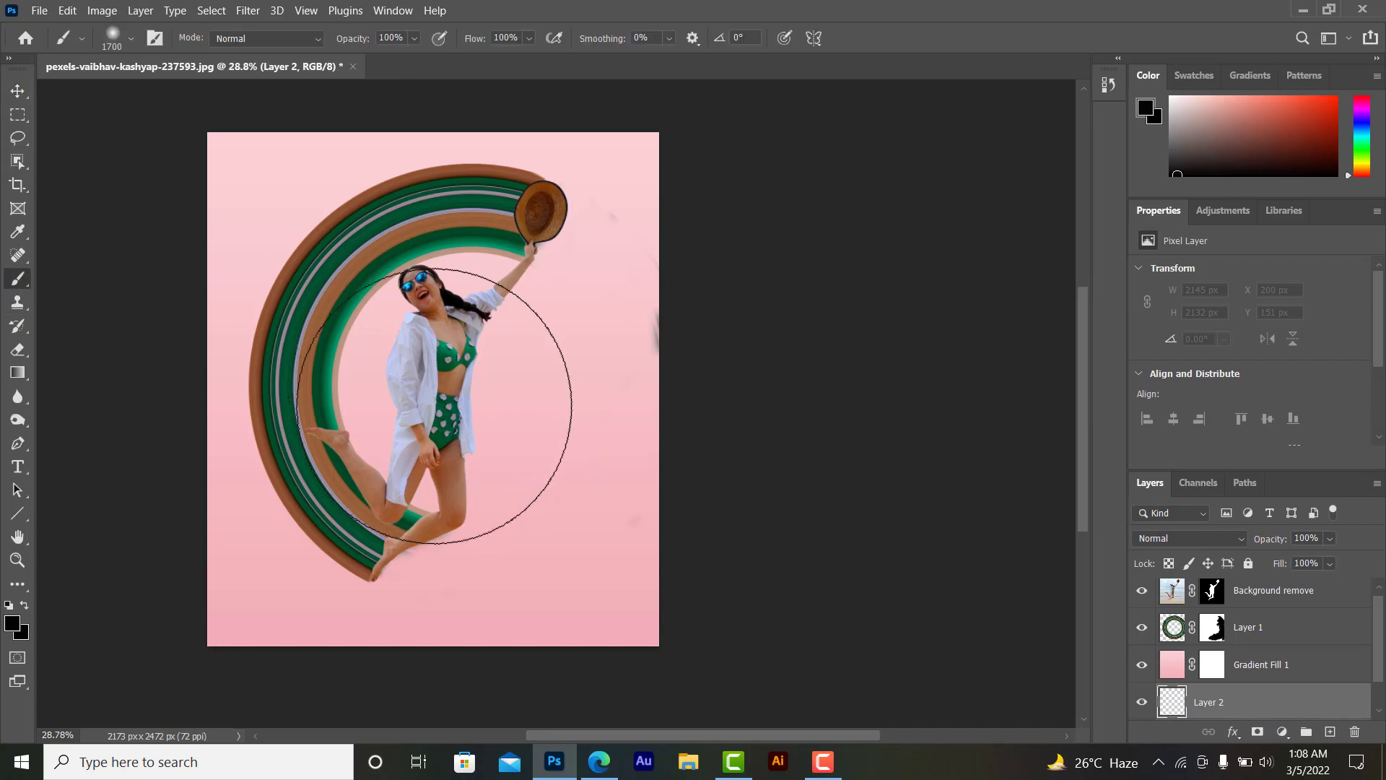
pyautogui.click(434, 384)
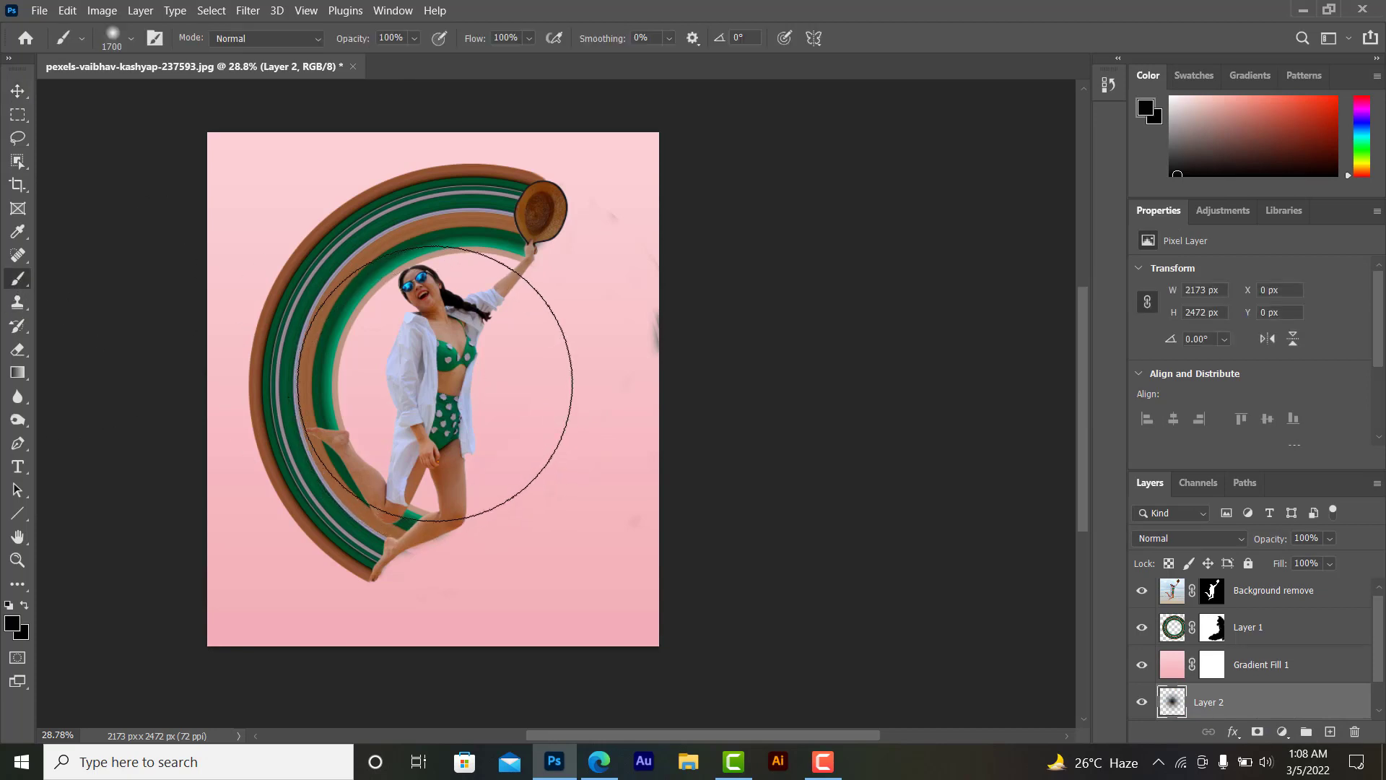
pyautogui.moveTo(1270, 705); pyautogui.dragTo(1273, 658)
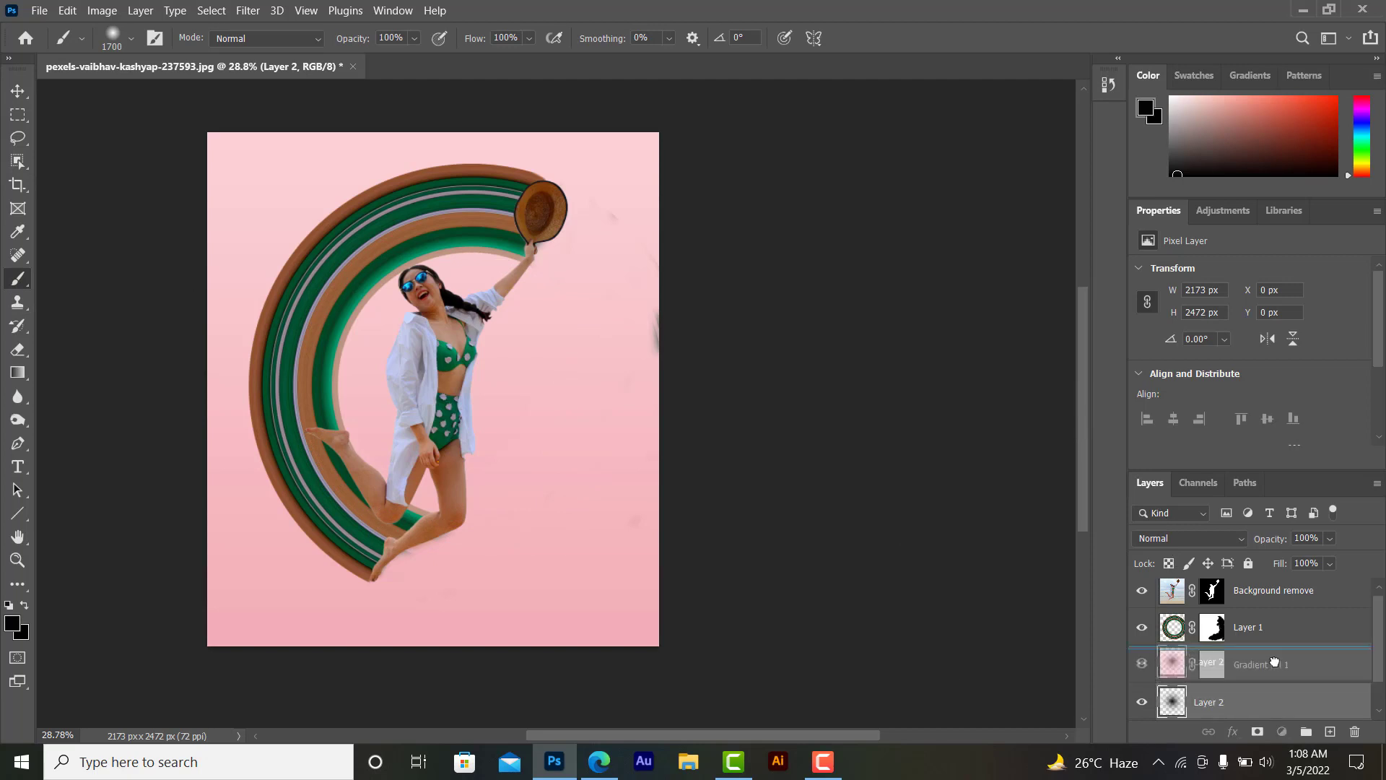
pyautogui.press('v')
pyautogui.moveTo(543, 405); pyautogui.dragTo(497, 396)
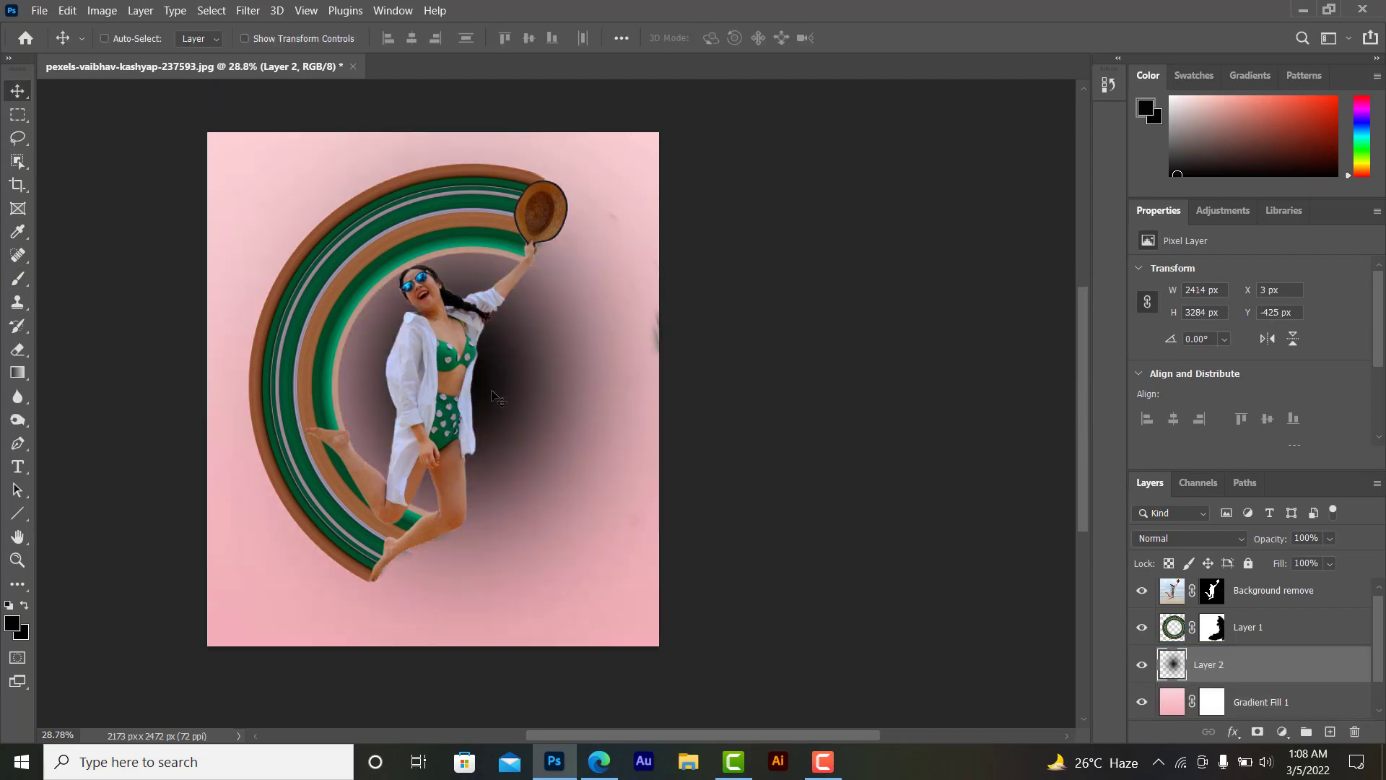
# Step: Transform the blob into a flat 79.18% × 6.34% band centred under the woman's feet
pyautogui.hotkey('ctrl', 't')
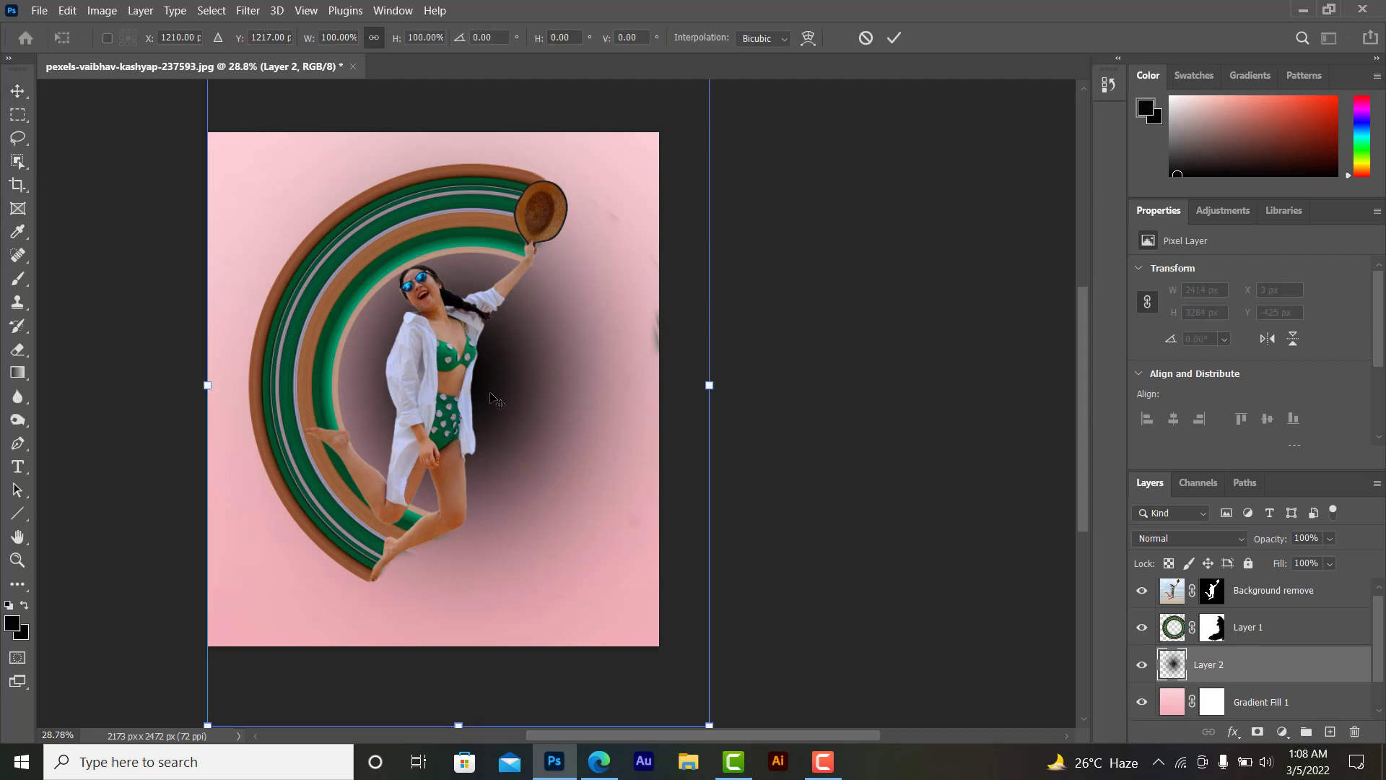
pyautogui.hotkey('ctrl', '0')
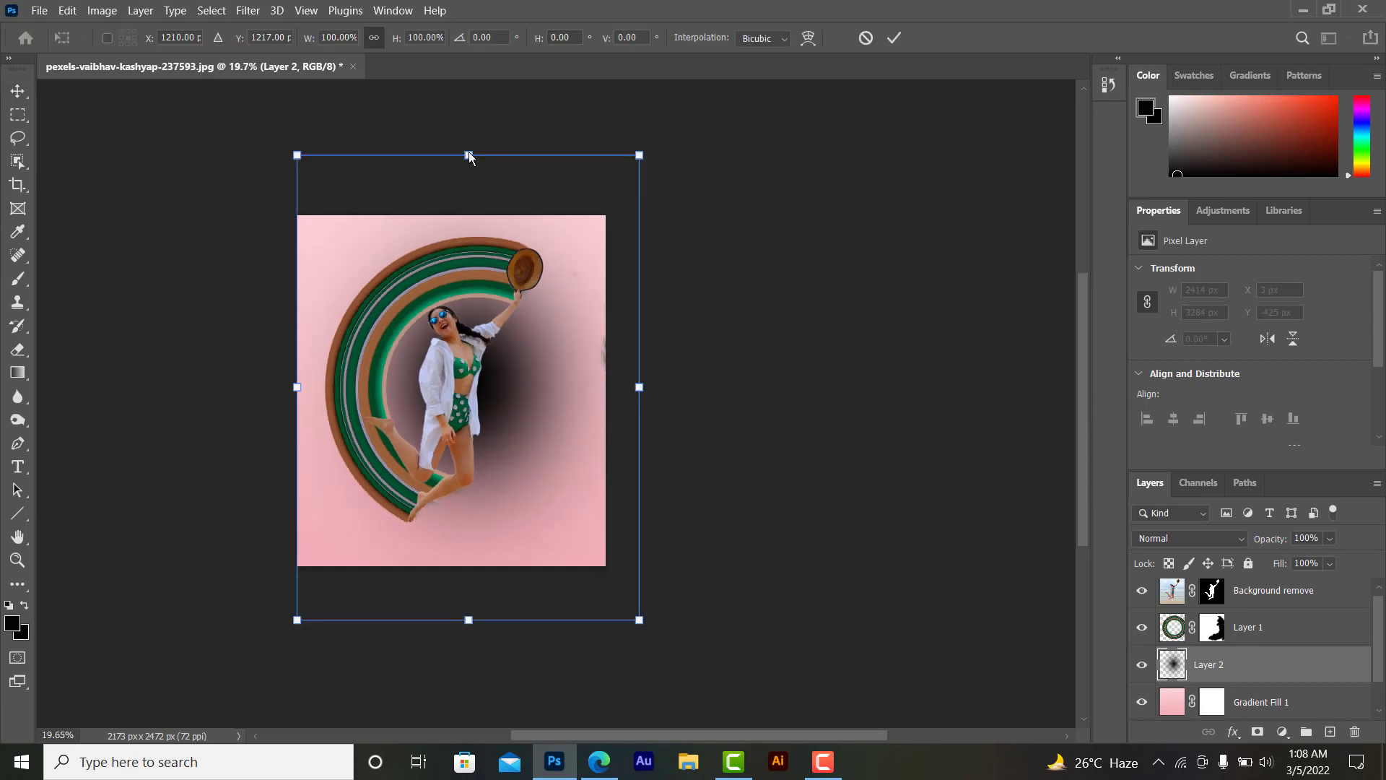
pyautogui.moveTo(468, 157)
pyautogui.mouseDown()
pyautogui.moveTo(490, 374)
pyautogui.moveTo(455, 537)
pyautogui.mouseUp()
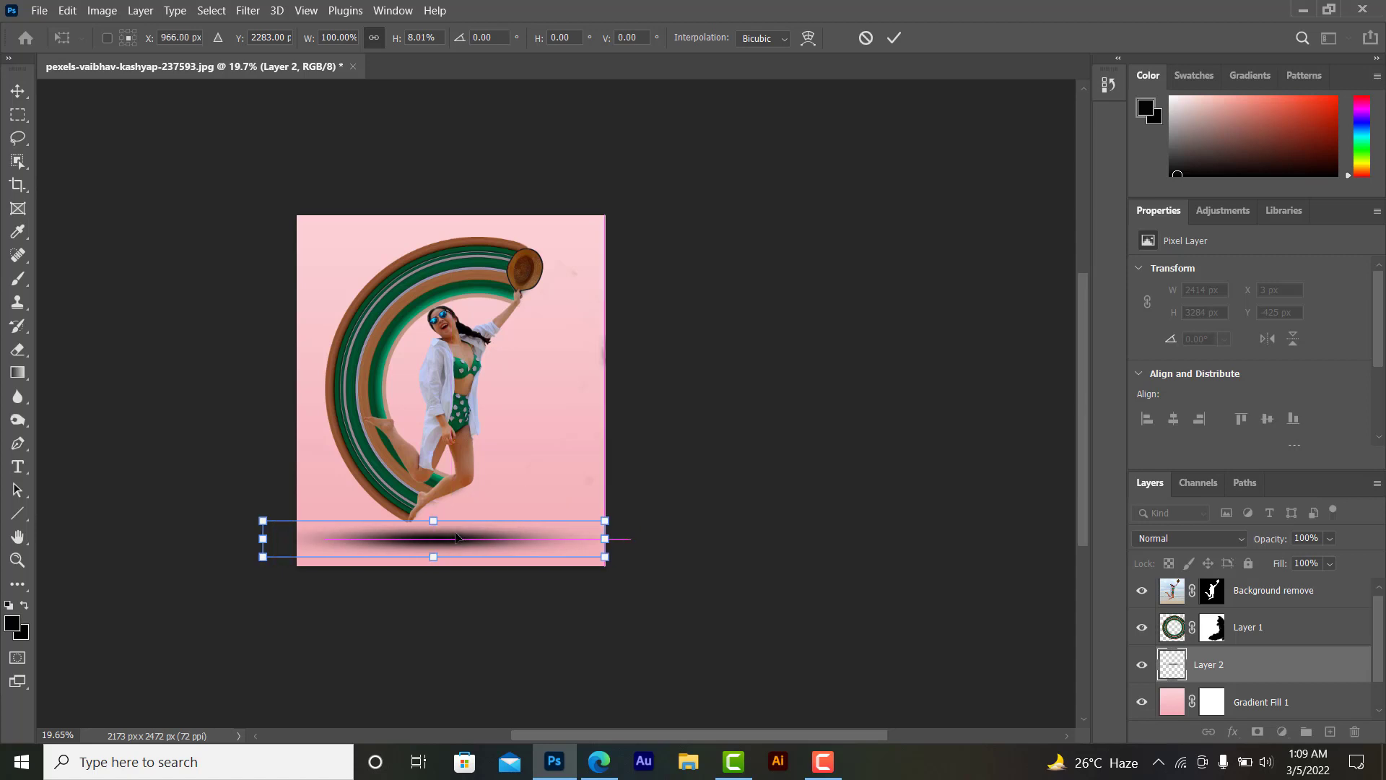
pyautogui.moveTo(605, 538); pyautogui.dragTo(534, 538)
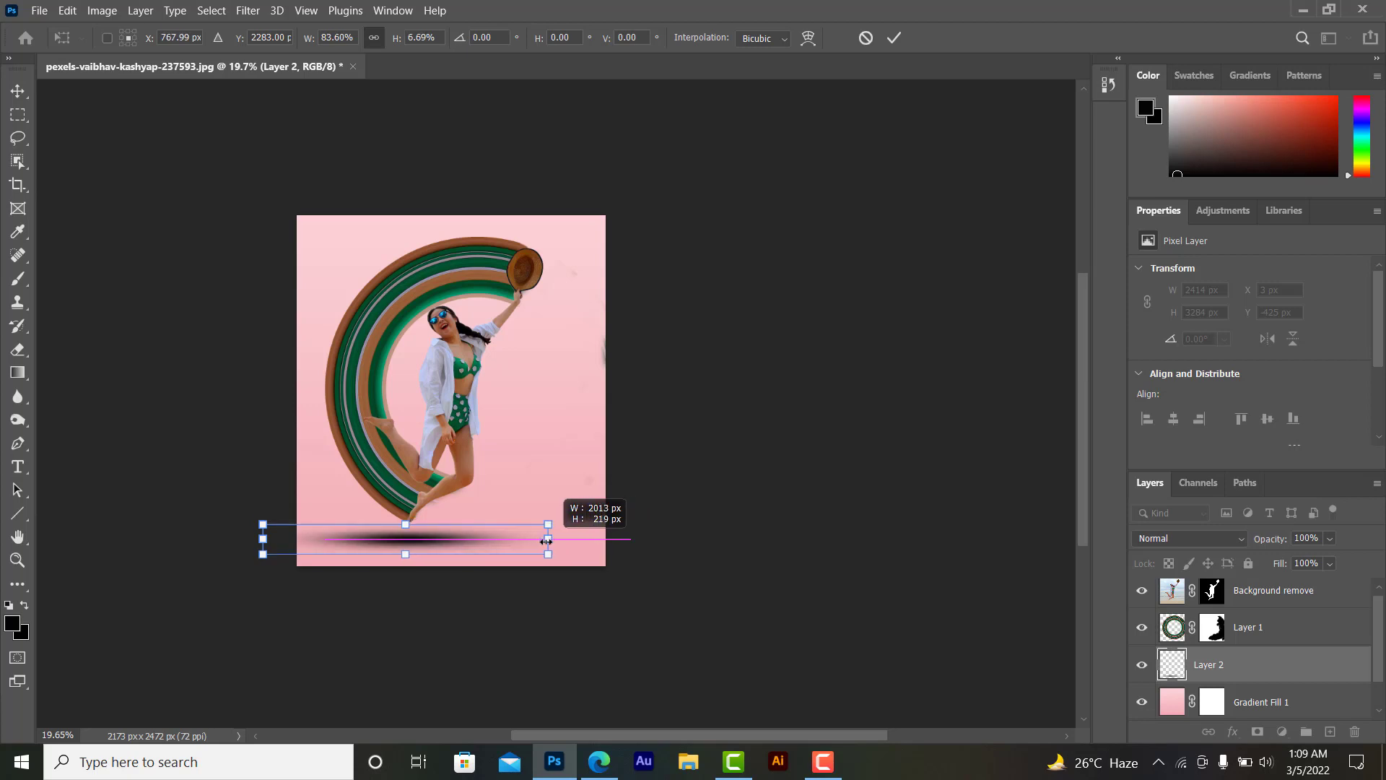
pyautogui.moveTo(416, 540); pyautogui.dragTo(414, 538)
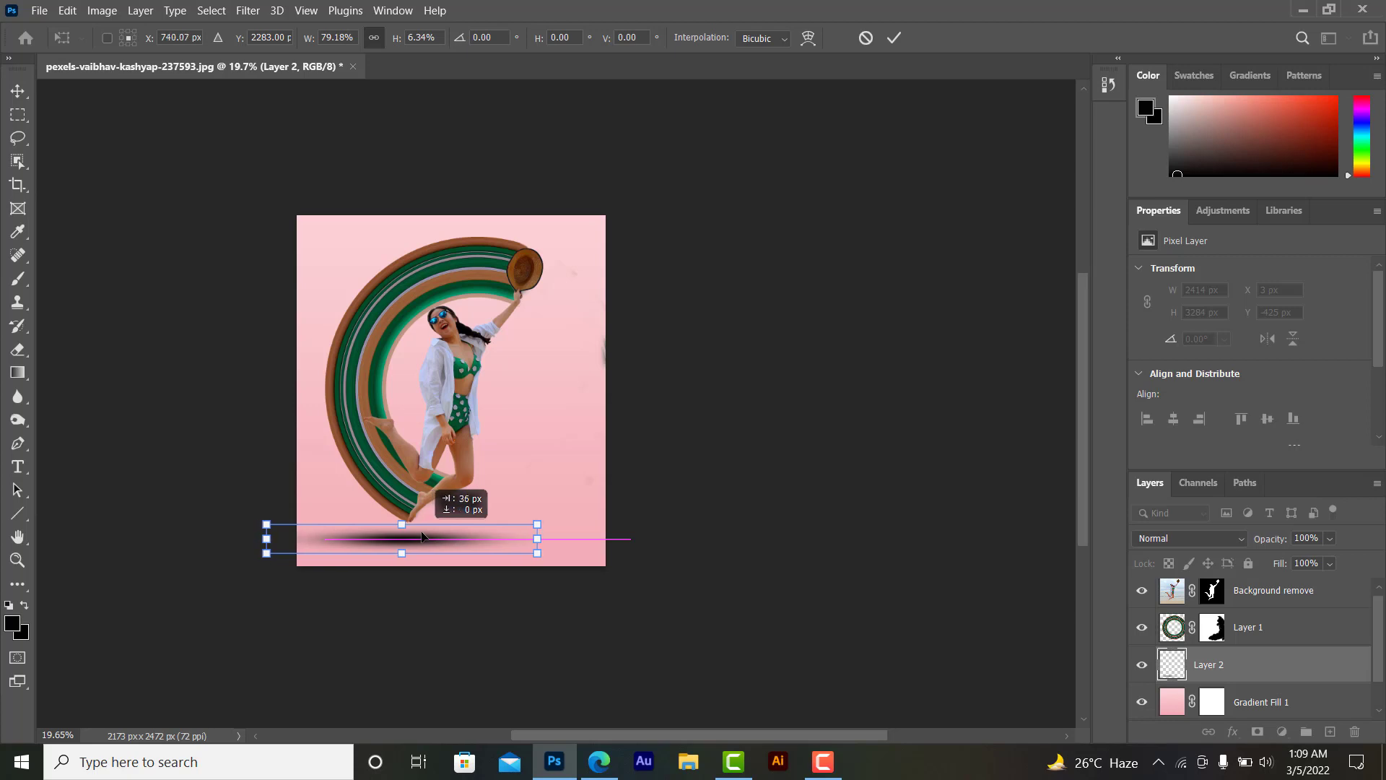
pyautogui.moveTo(415, 537); pyautogui.dragTo(425, 537)
pyautogui.click(894, 37)
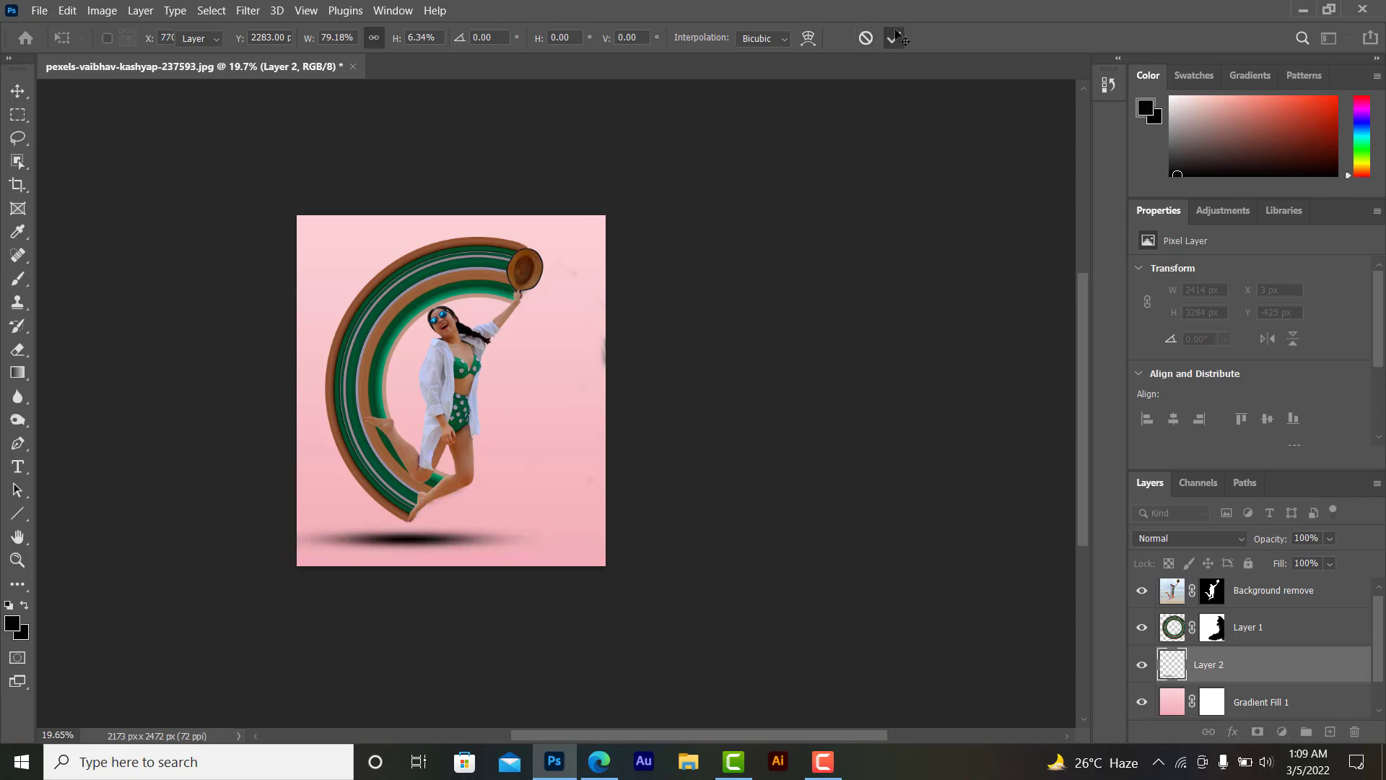
# Step: Nudge the shadow under the feet and lock Layer 2's transparent pixels
pyautogui.scroll(2, 470, 496)
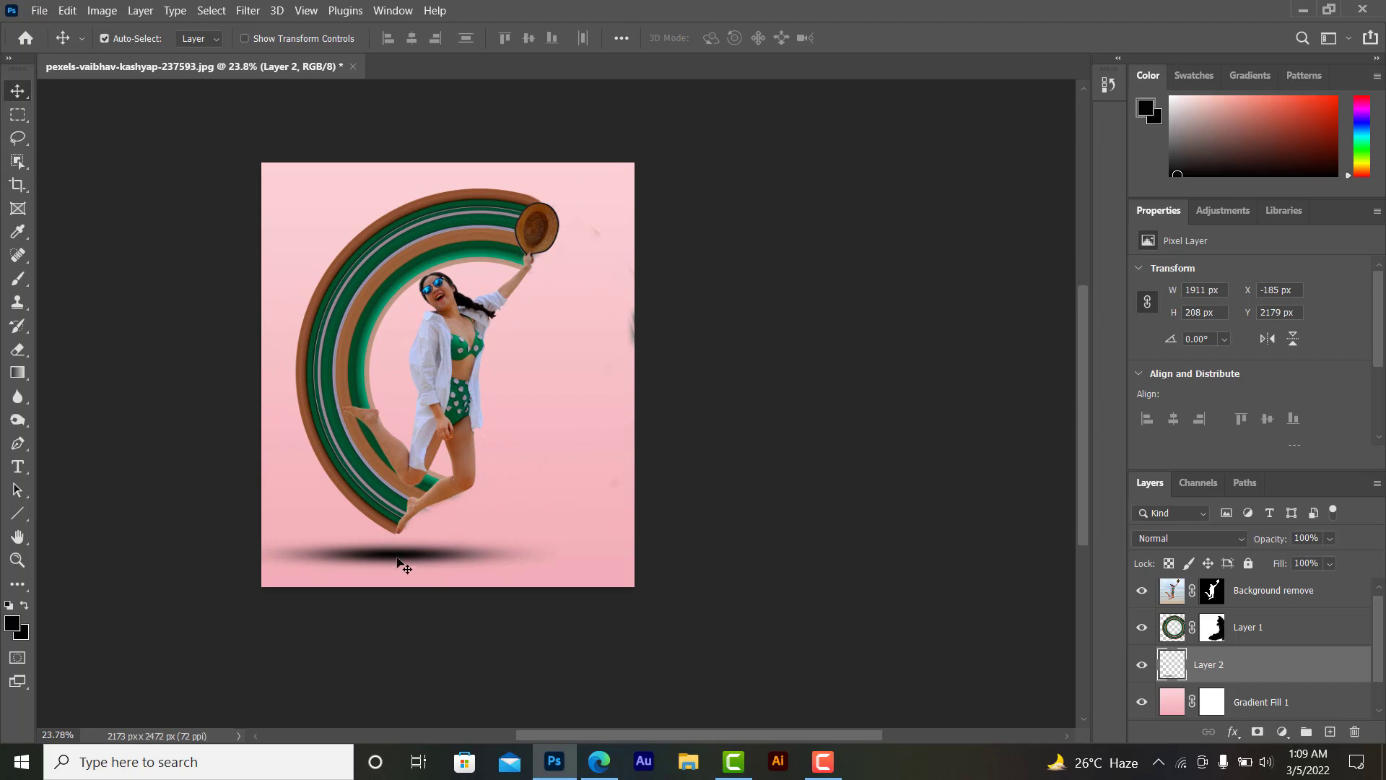
pyautogui.moveTo(400, 557); pyautogui.dragTo(425, 558)
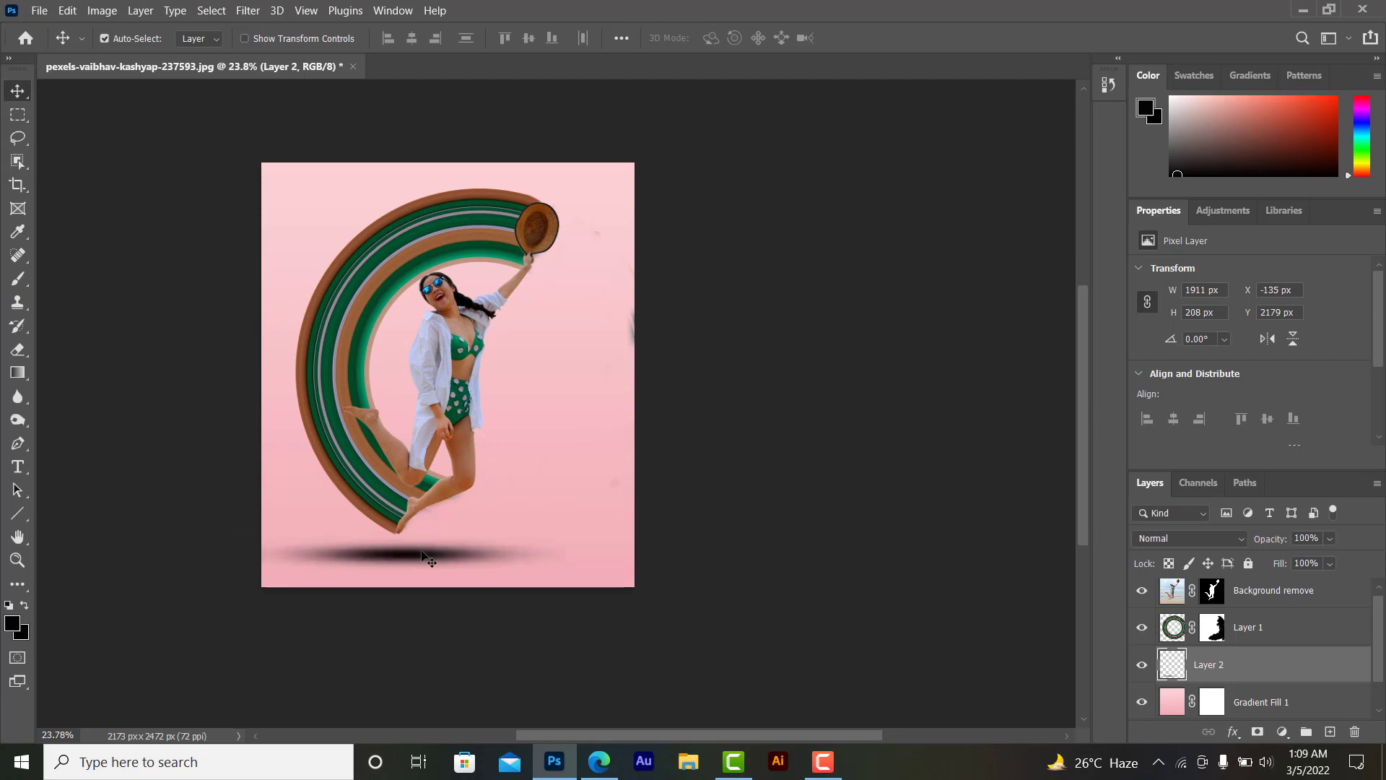
pyautogui.click(1168, 563)
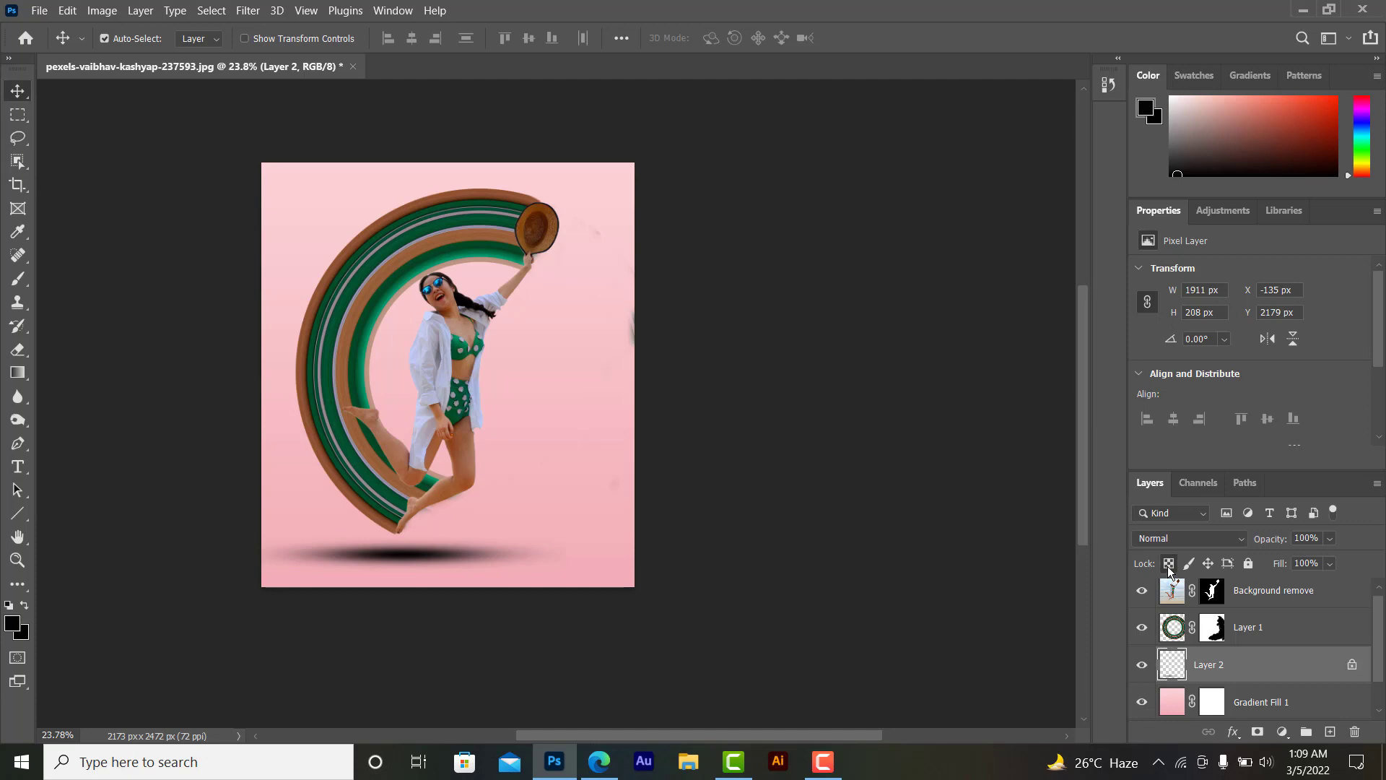
# Step: Paint the shadow with the ring's green 026a49 and fade the layer to 43% opacity
pyautogui.click(12, 624)
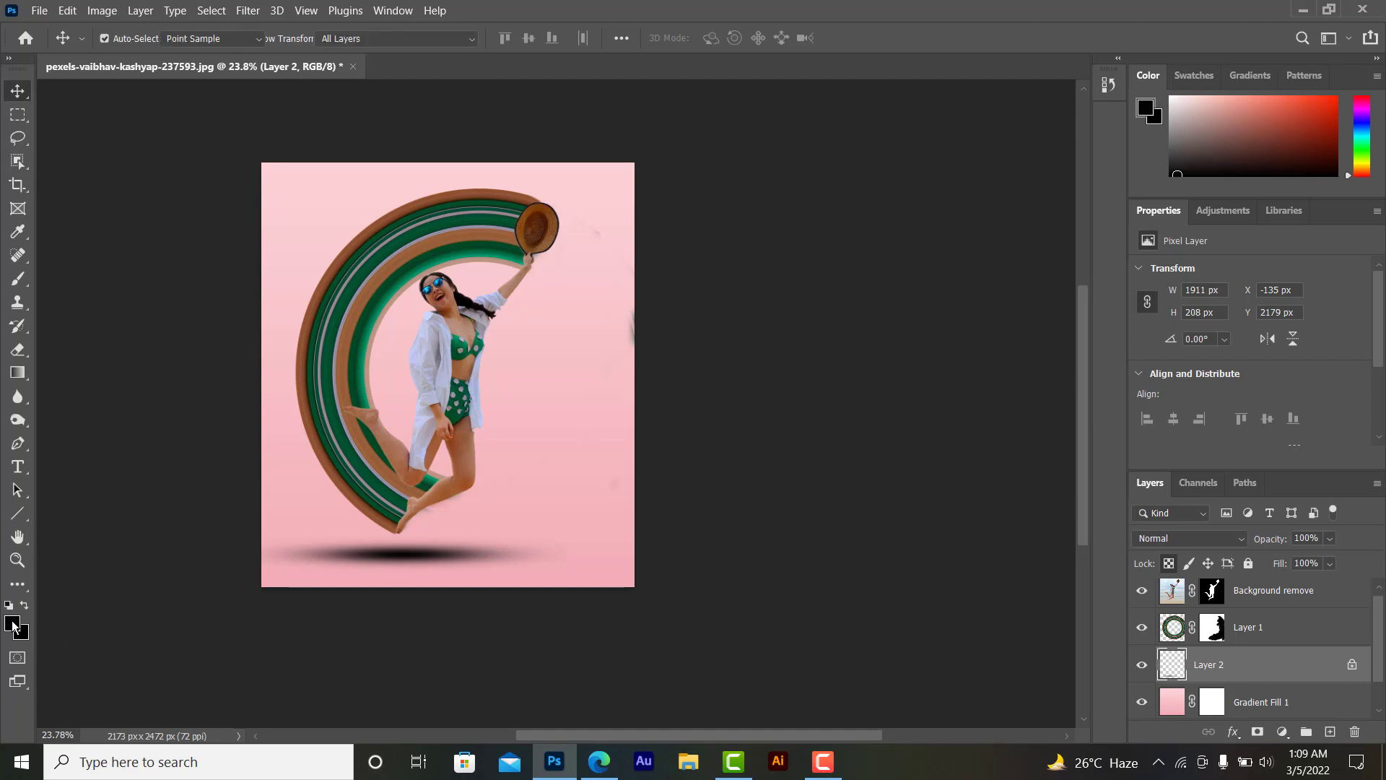
pyautogui.click(380, 305)
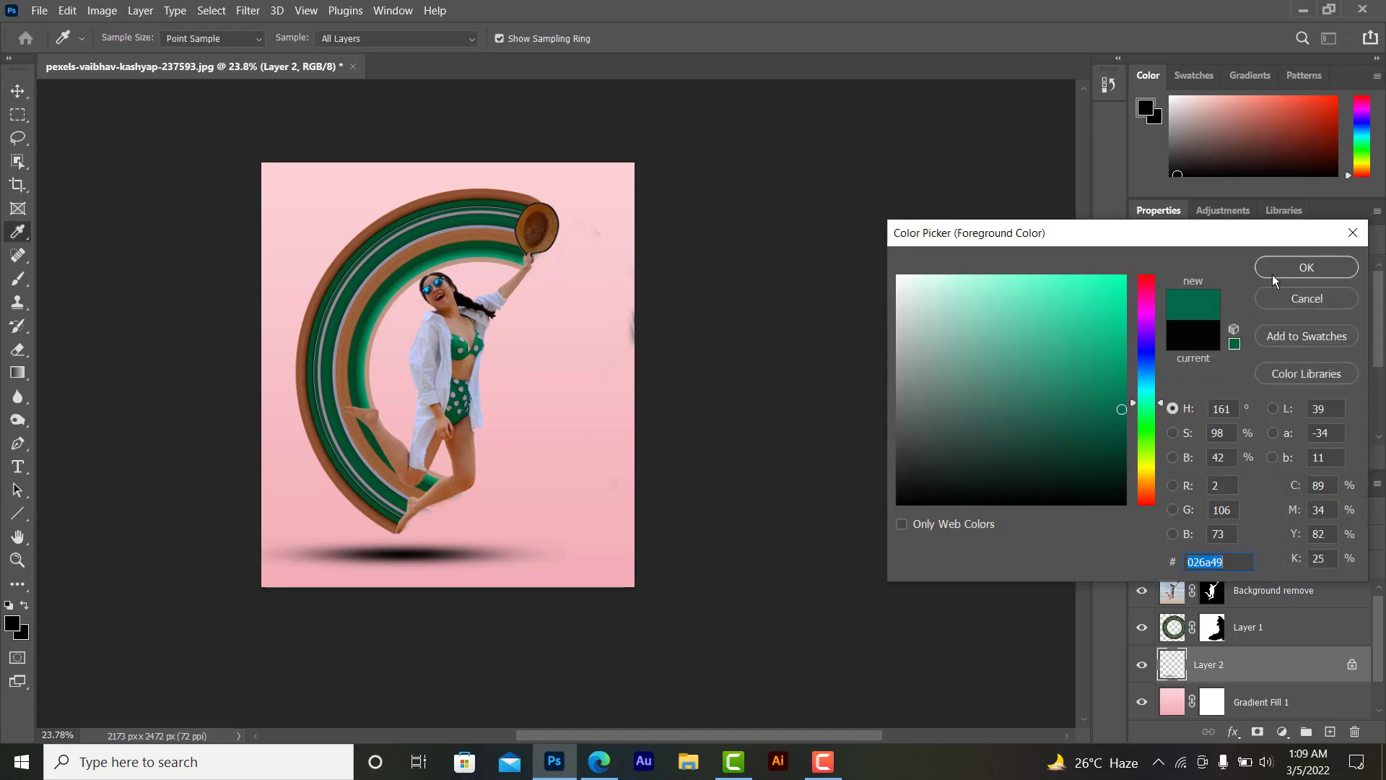
pyautogui.click(1307, 268)
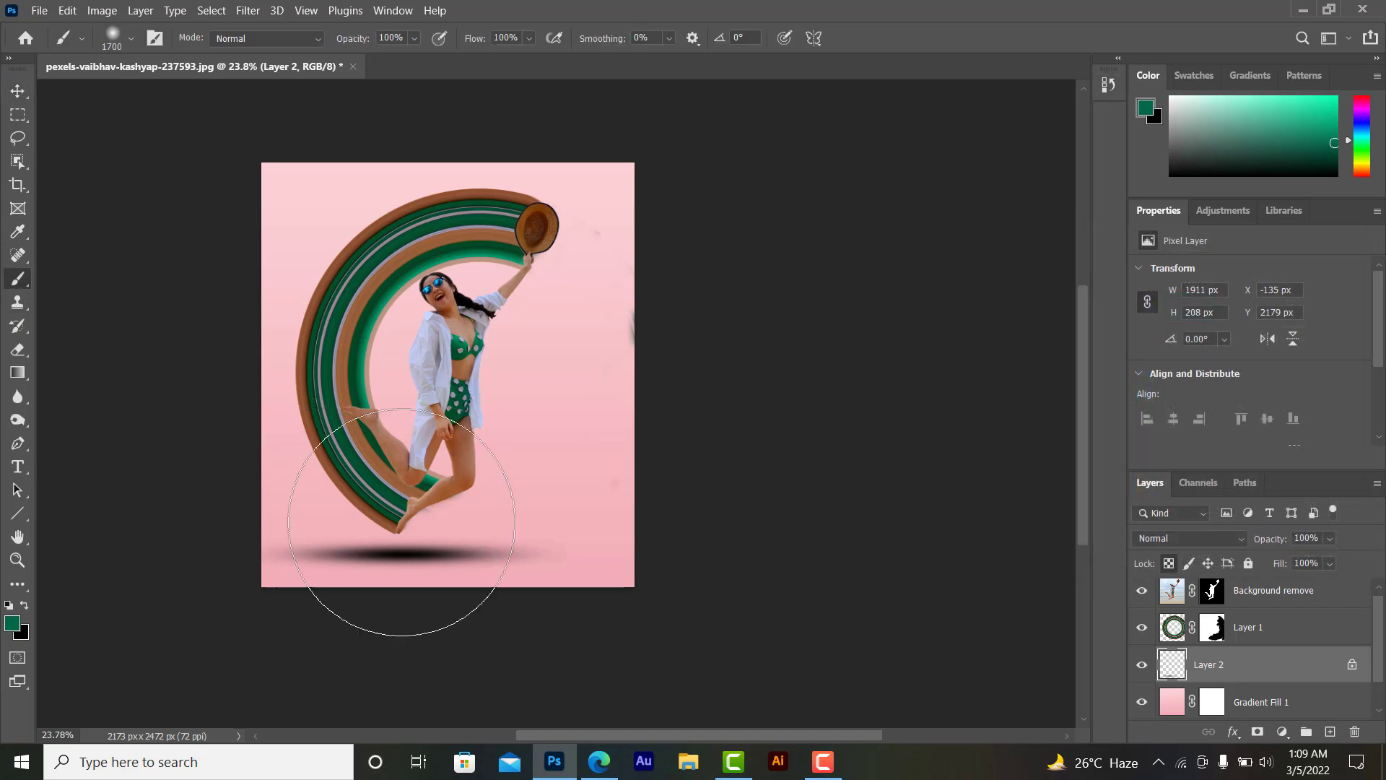
pyautogui.moveTo(303, 555); pyautogui.dragTo(462, 555)
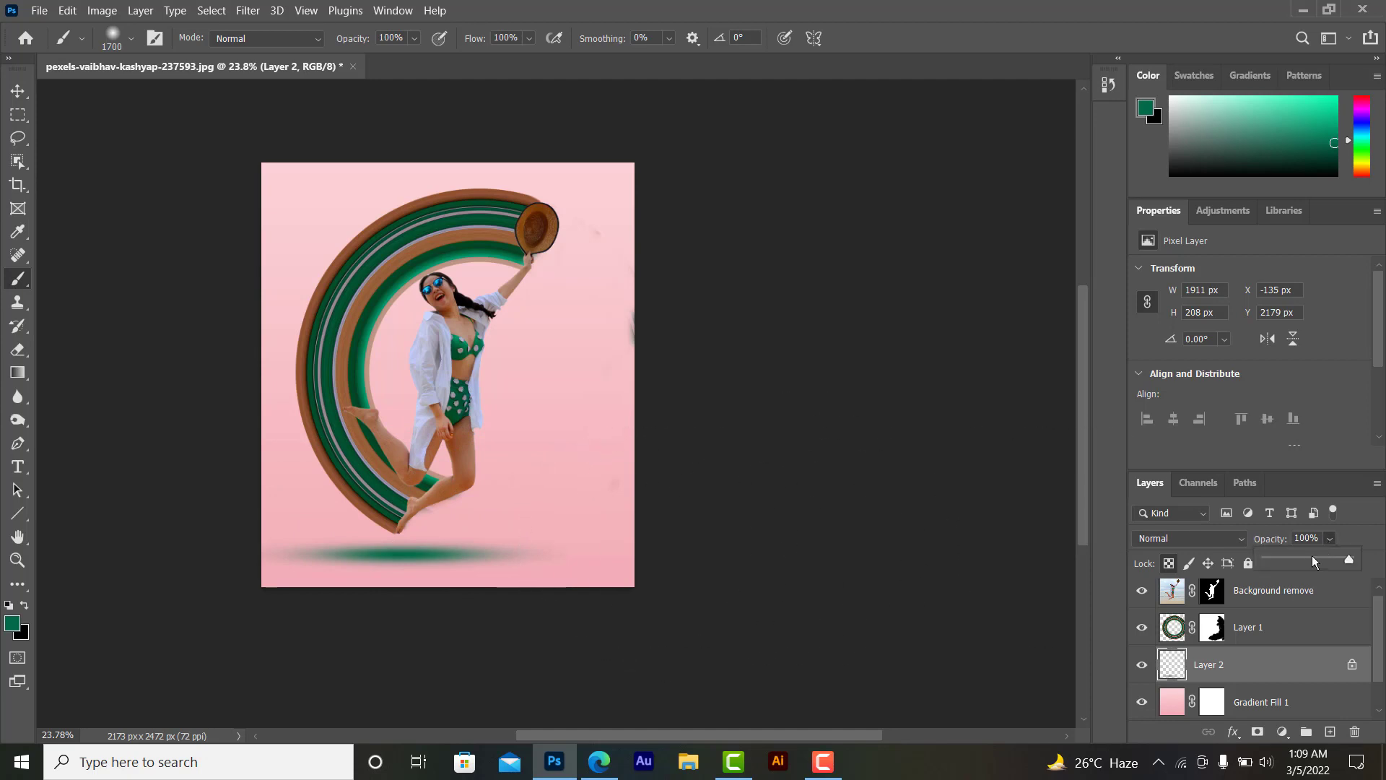
pyautogui.moveTo(1311, 562); pyautogui.dragTo(1319, 565)
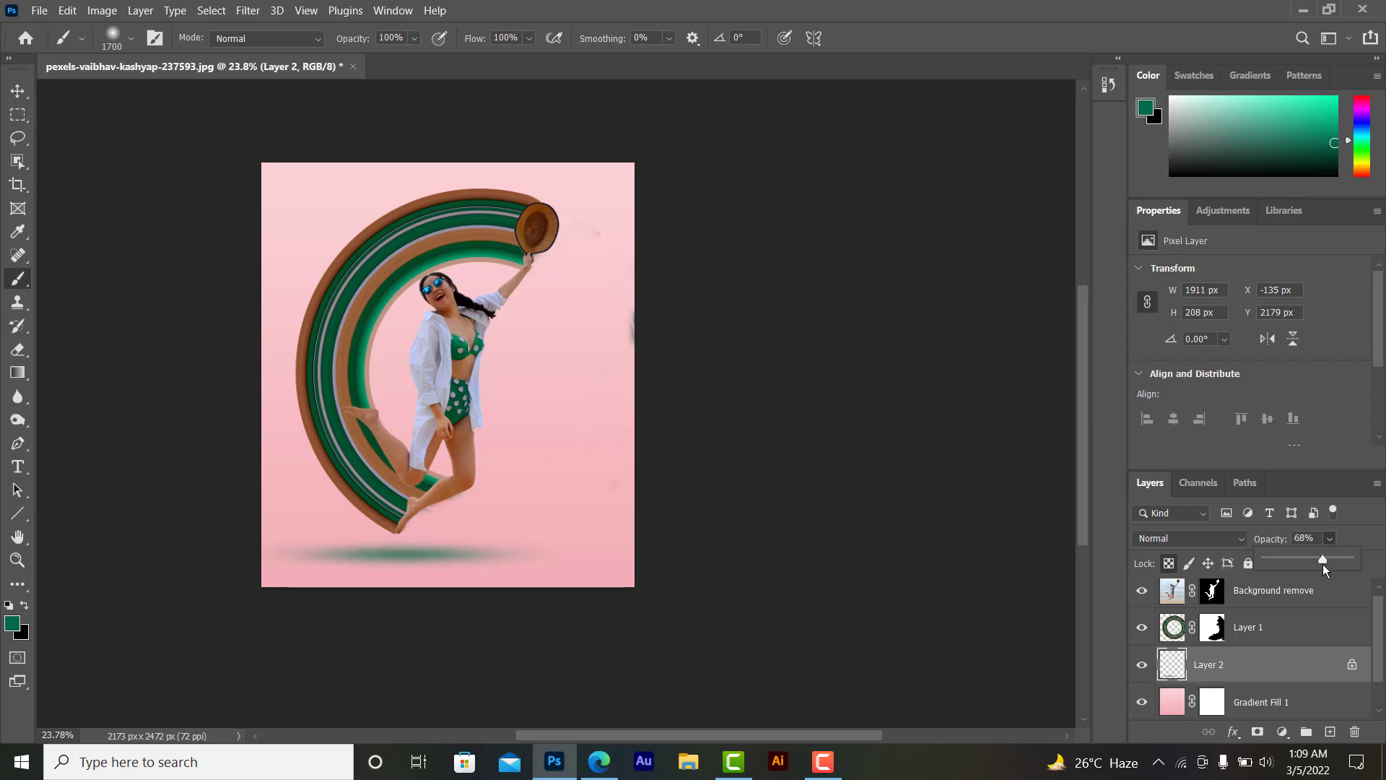
# Step: Apply a Hue/Saturation adjustment with Lightness -58 to the green shadow
pyautogui.hotkey('ctrl', 'u')
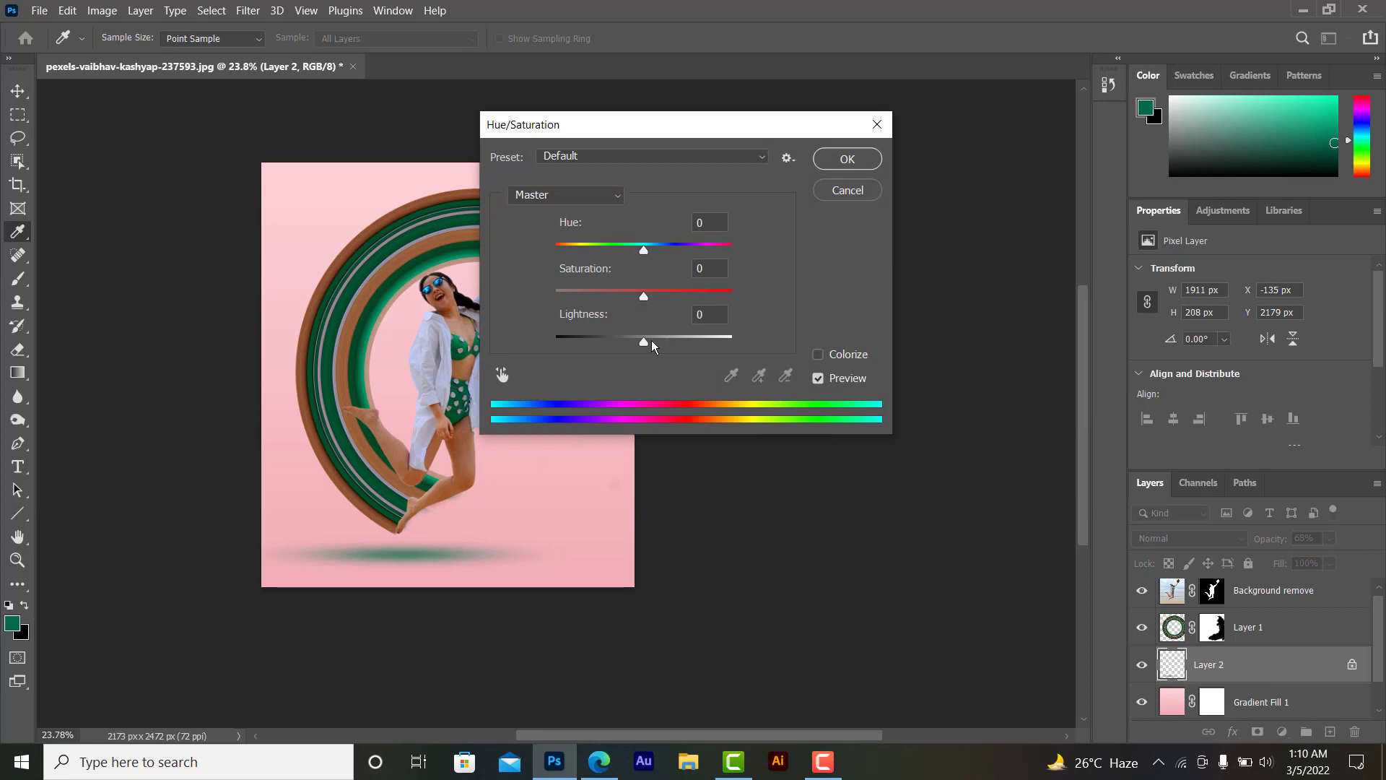
pyautogui.moveTo(644, 340)
pyautogui.mouseDown()
pyautogui.moveTo(587, 349)
pyautogui.moveTo(574, 338)
pyautogui.moveTo(591, 340)
pyautogui.mouseUp()
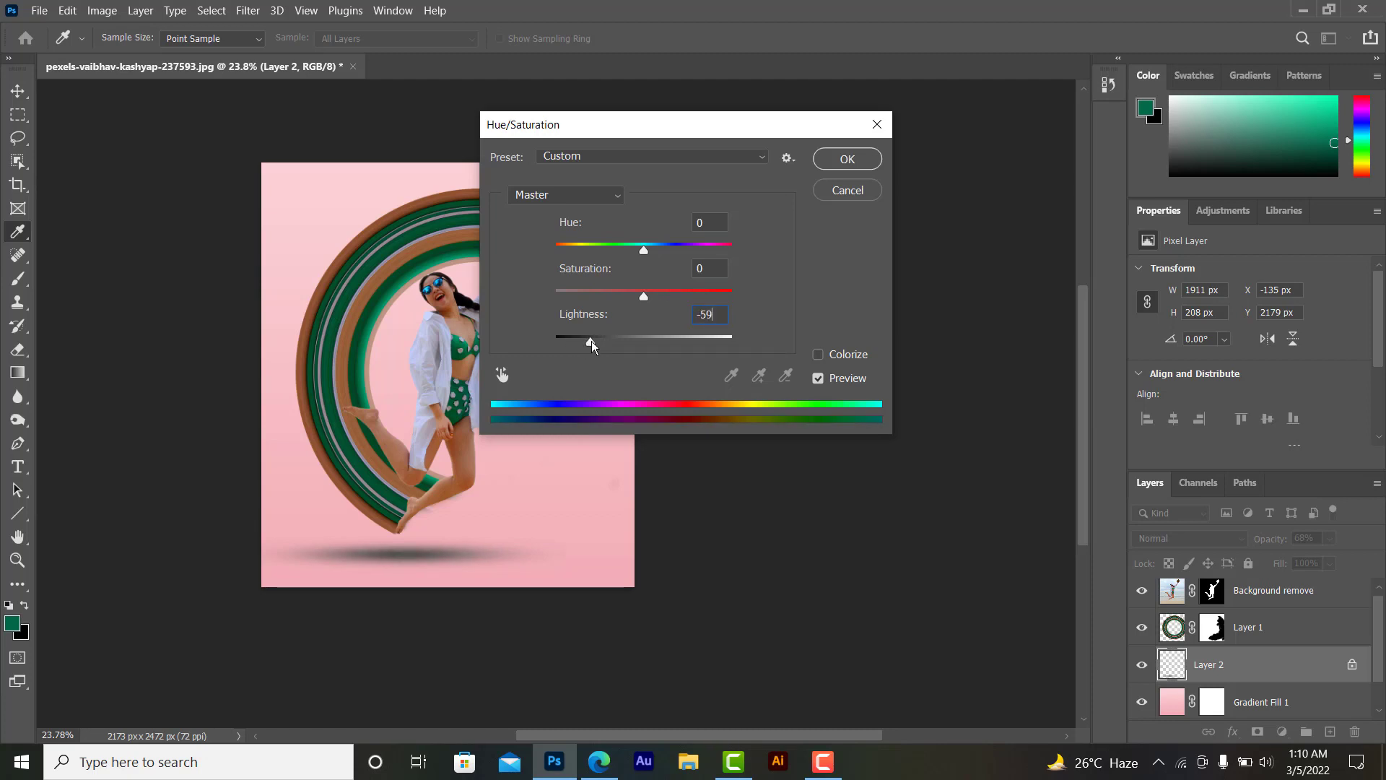
pyautogui.click(592, 341)
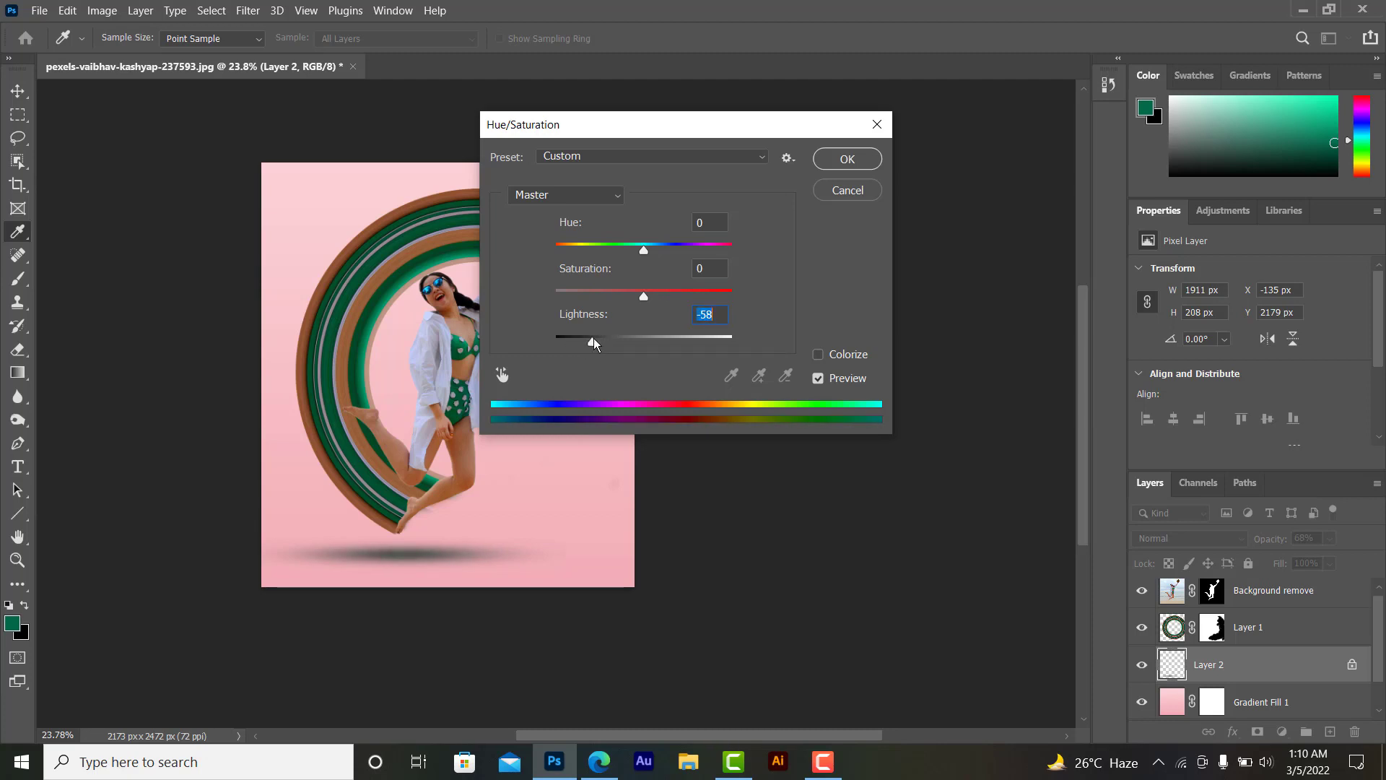
pyautogui.click(845, 158)
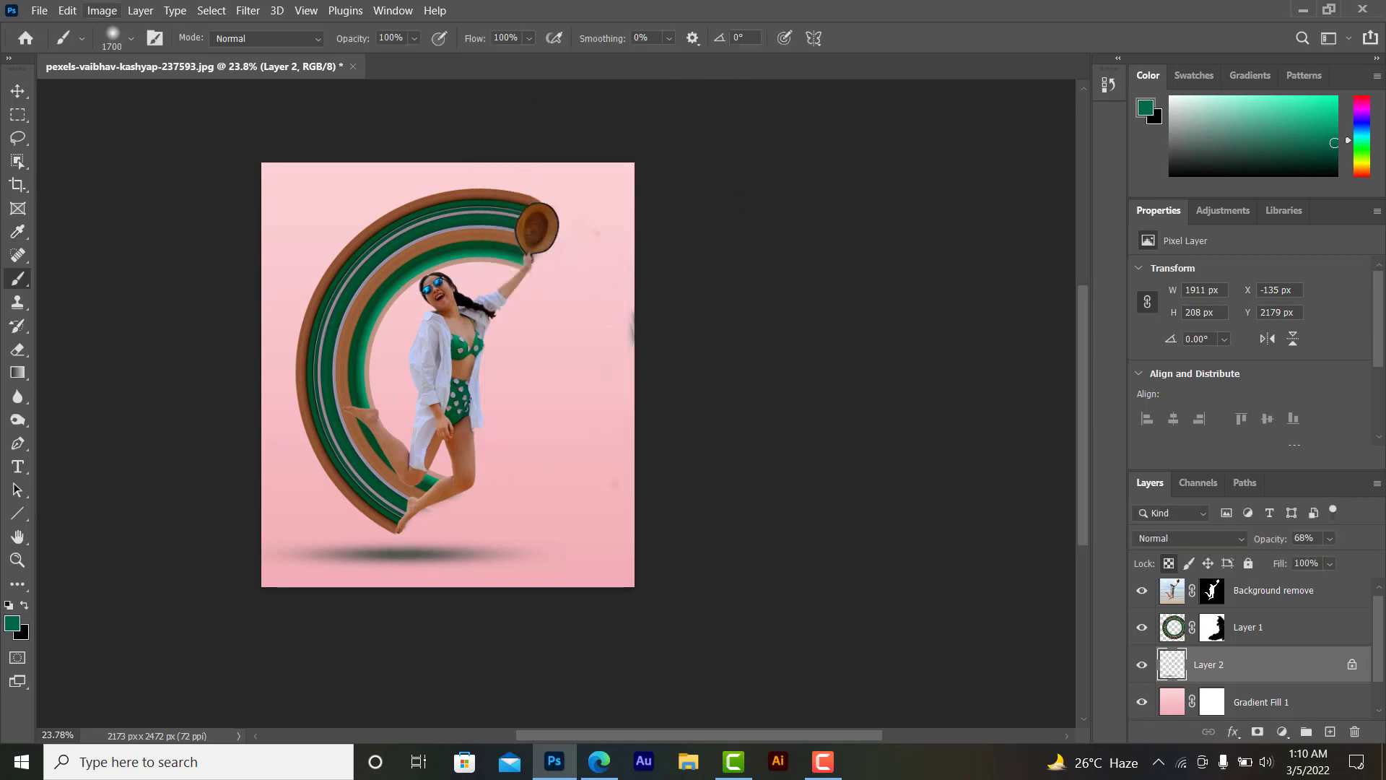
# Step: Raise the shadow layer to 84% opacity and move it down to Y 2264 px
pyautogui.click(1329, 540)
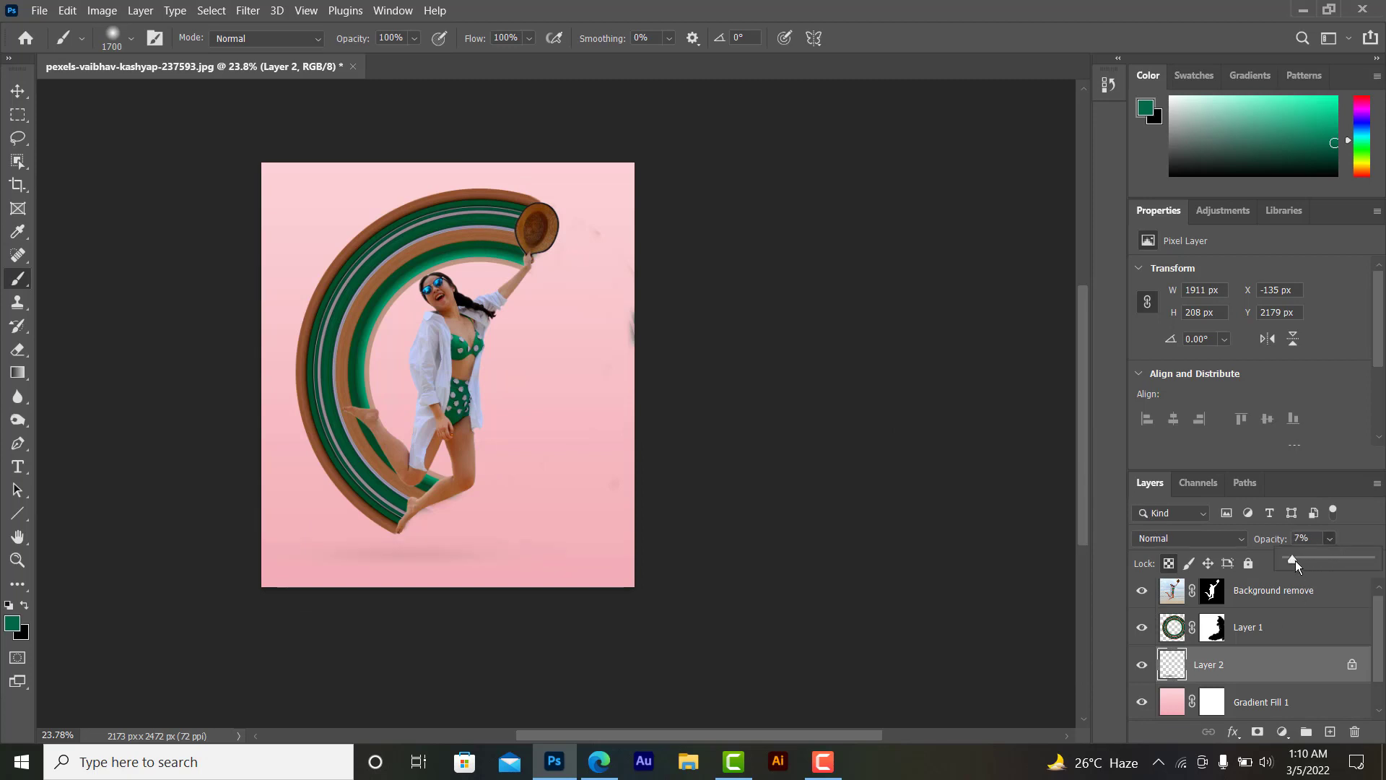
pyautogui.moveTo(1313, 558); pyautogui.dragTo(1311, 557)
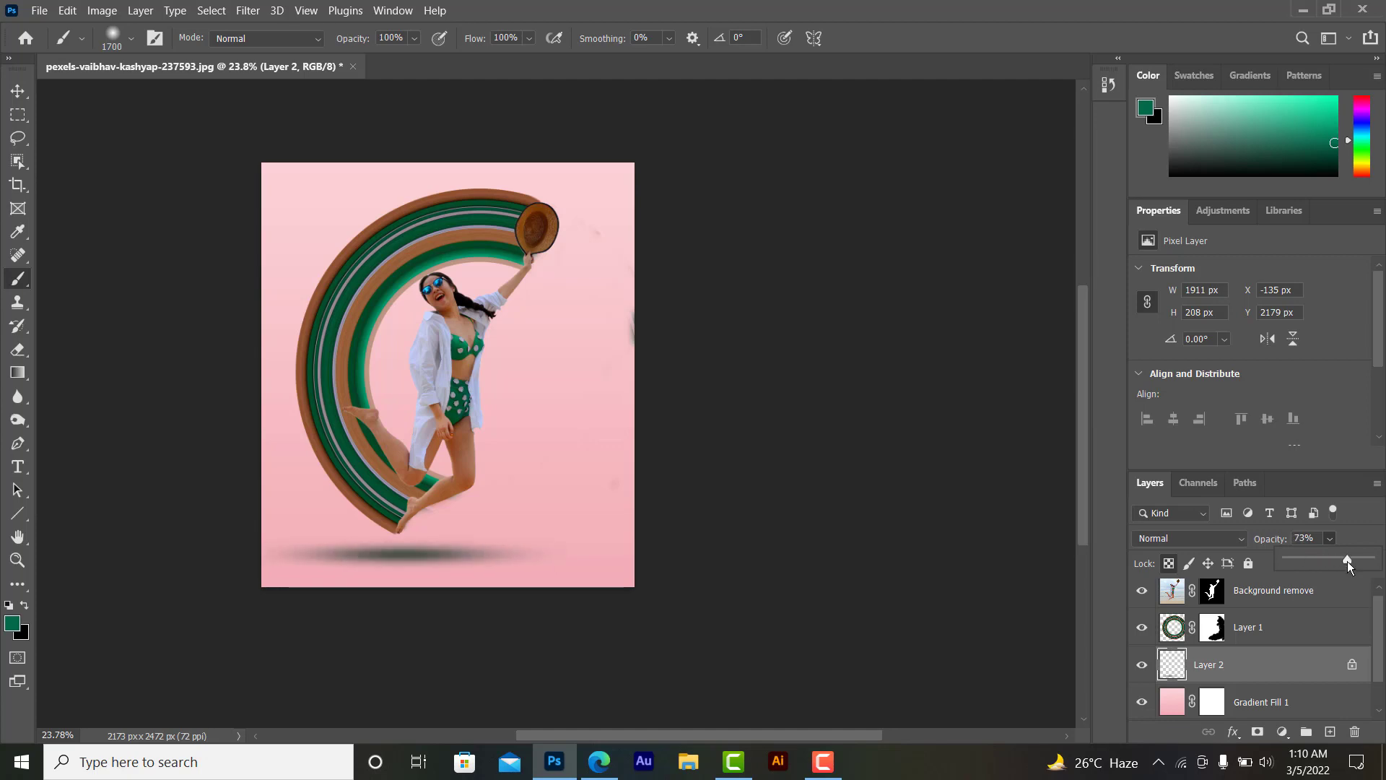
pyautogui.moveTo(1349, 558); pyautogui.dragTo(1357, 563)
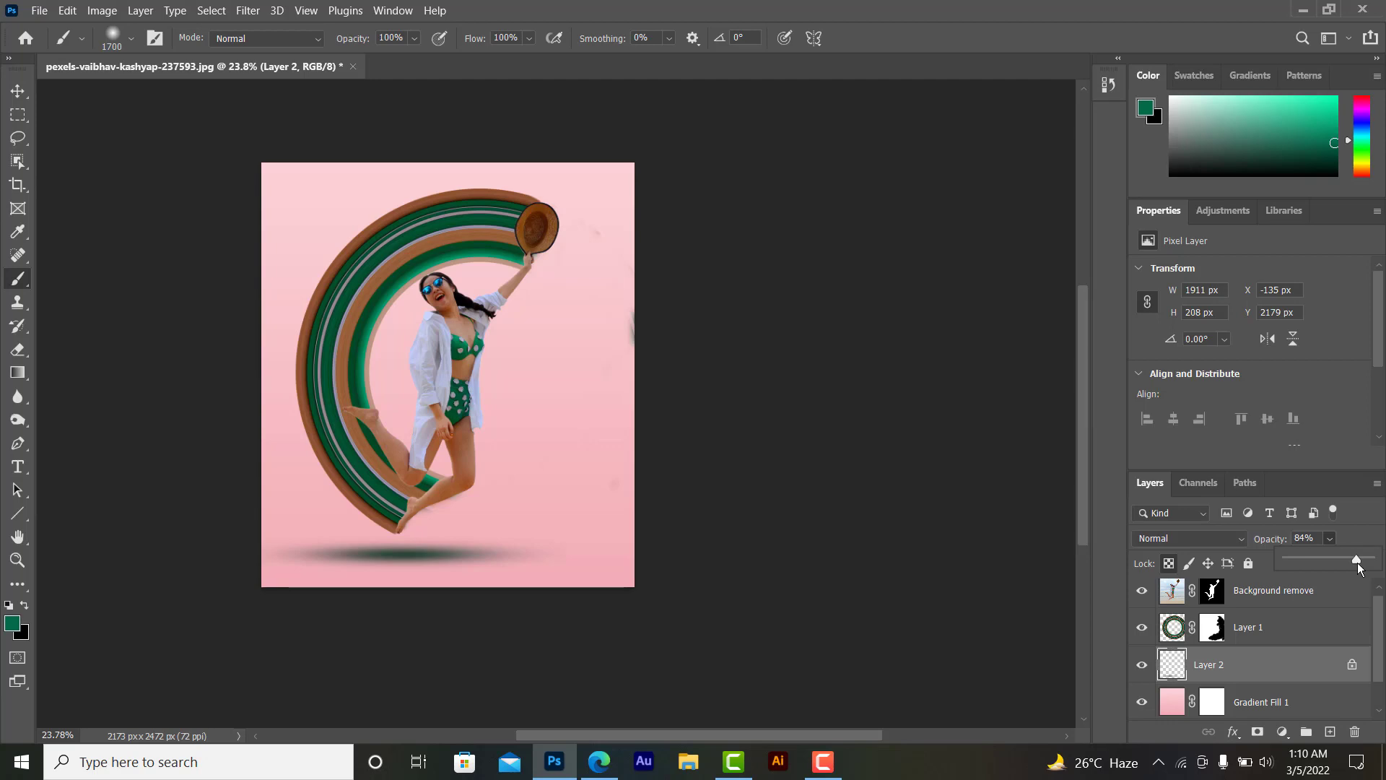
pyautogui.click(18, 90)
pyautogui.moveTo(419, 553); pyautogui.dragTo(418, 561)
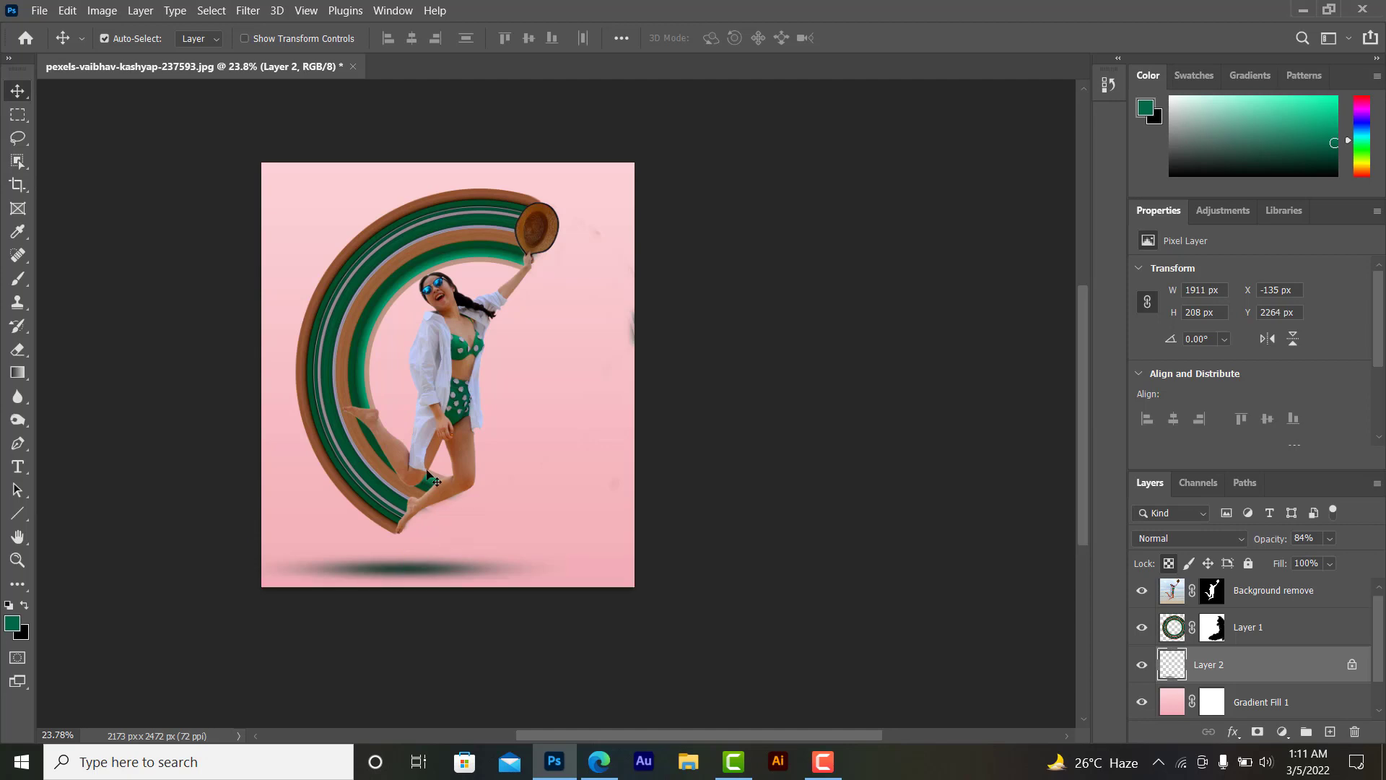
pyautogui.click(437, 439)
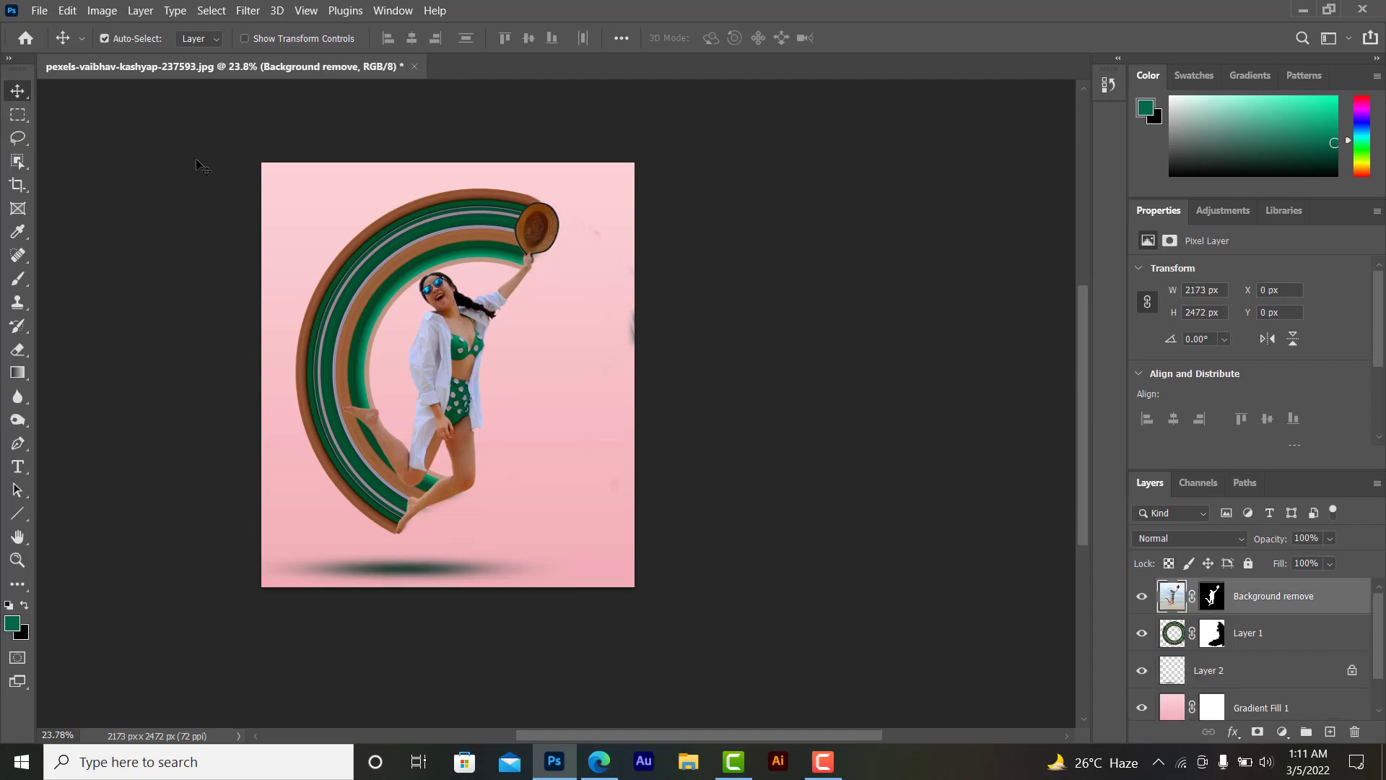
# Step: Enlarge the canvas on all sides with the Crop tool
pyautogui.click(18, 186)
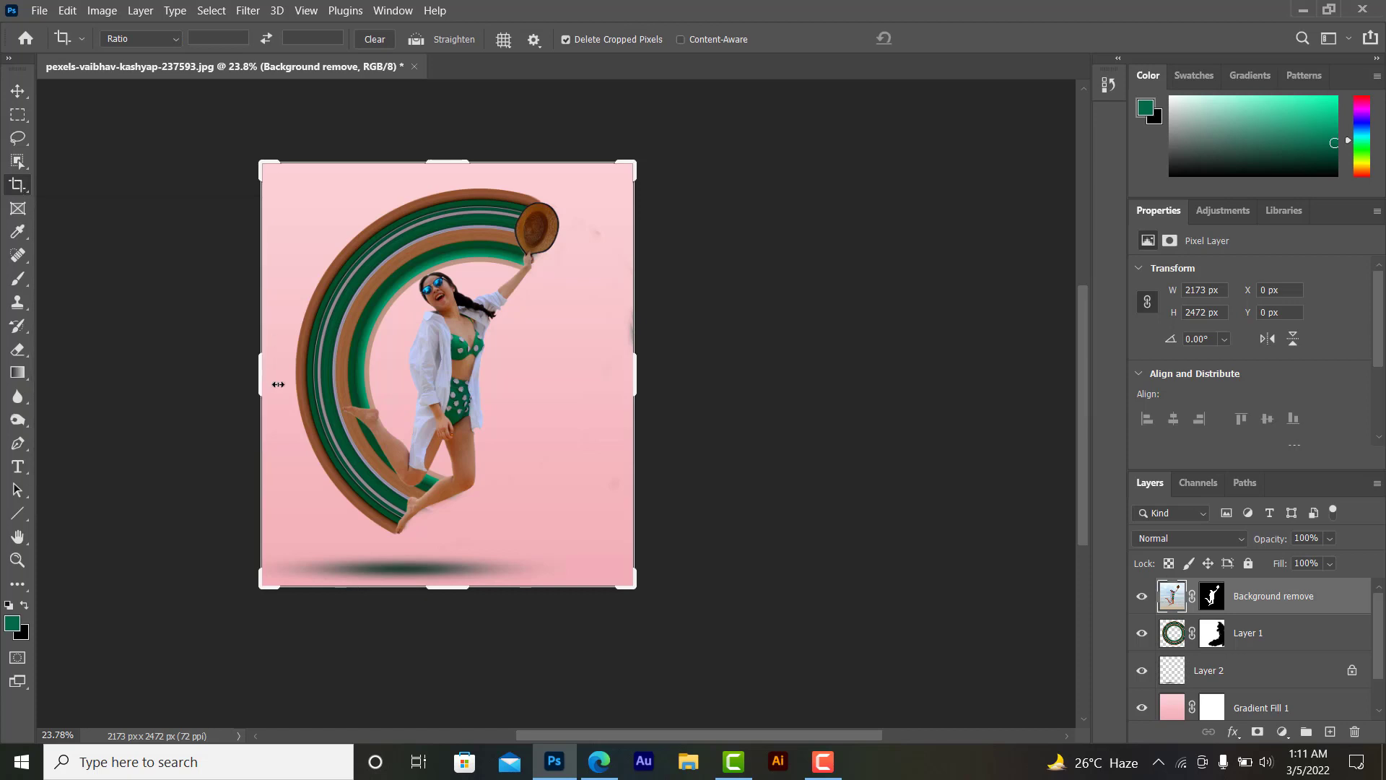
pyautogui.moveTo(260, 379); pyautogui.dragTo(229, 373)
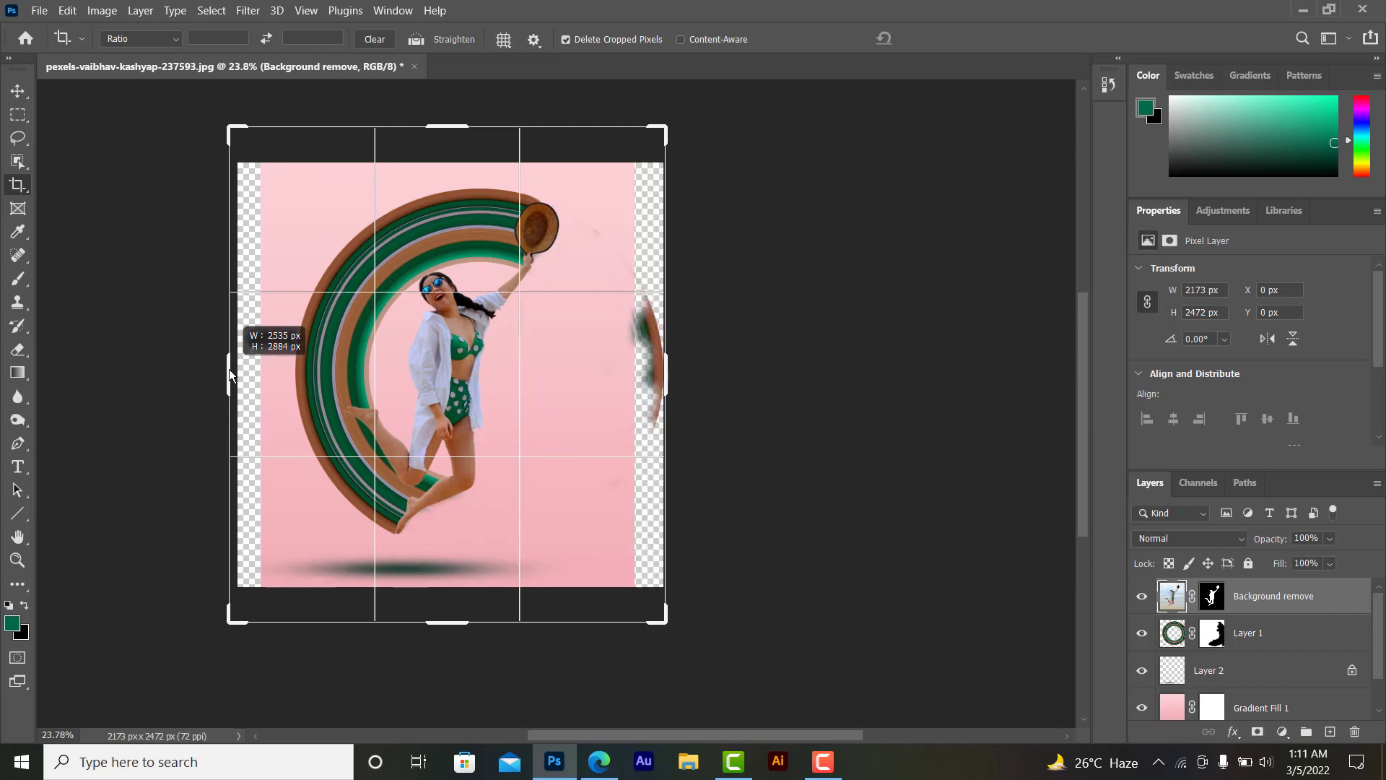
pyautogui.moveTo(228, 369); pyautogui.dragTo(206, 365)
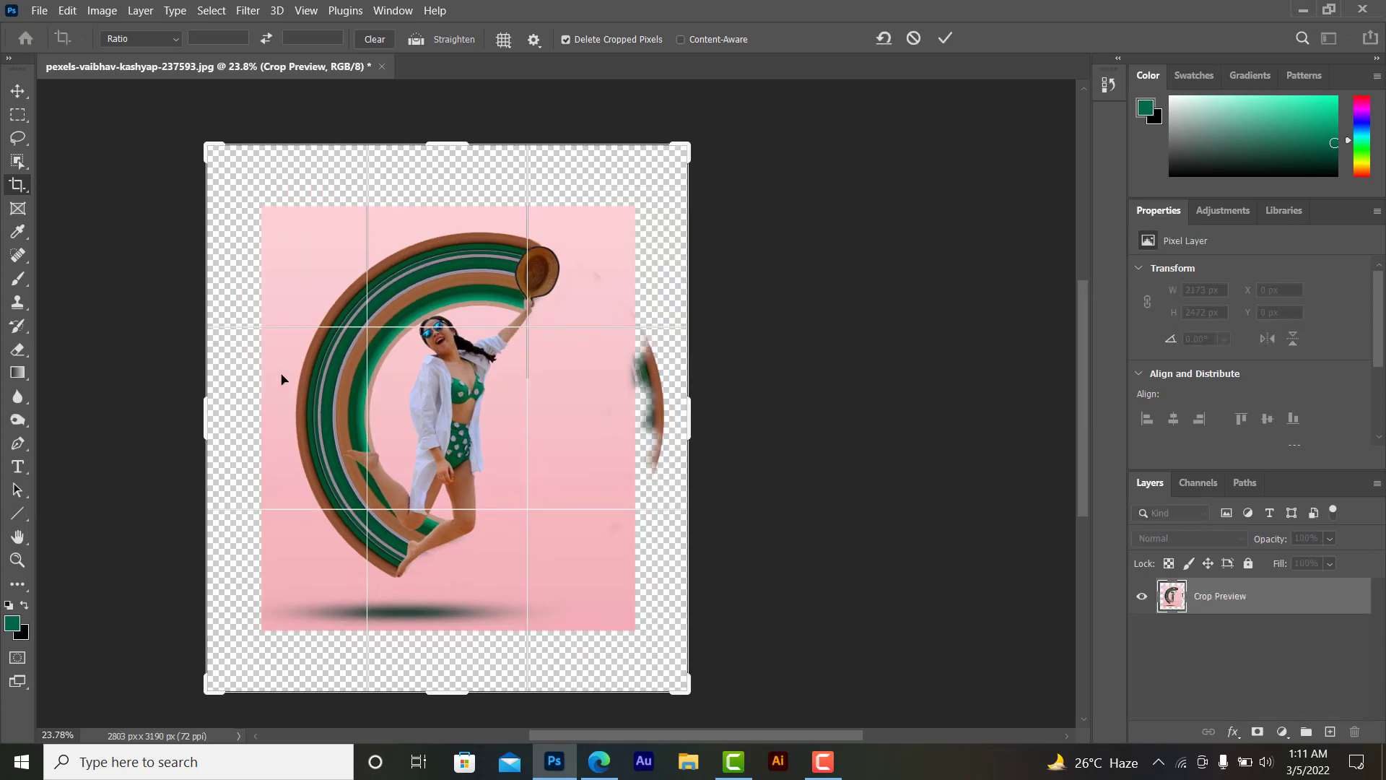
pyautogui.click(946, 41)
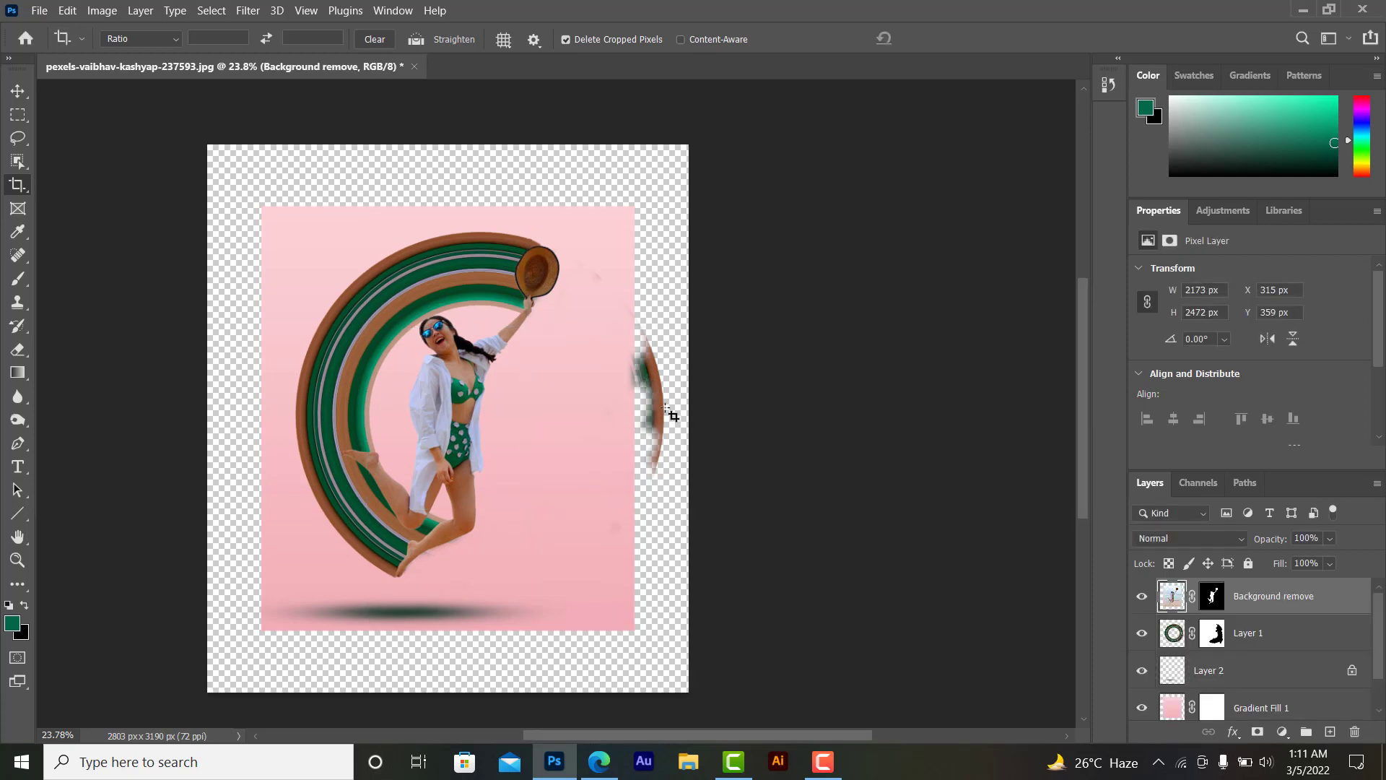
# Step: Paint on Layer 1's mask to hide the stray ring fragment past the right edge
pyautogui.press('b')
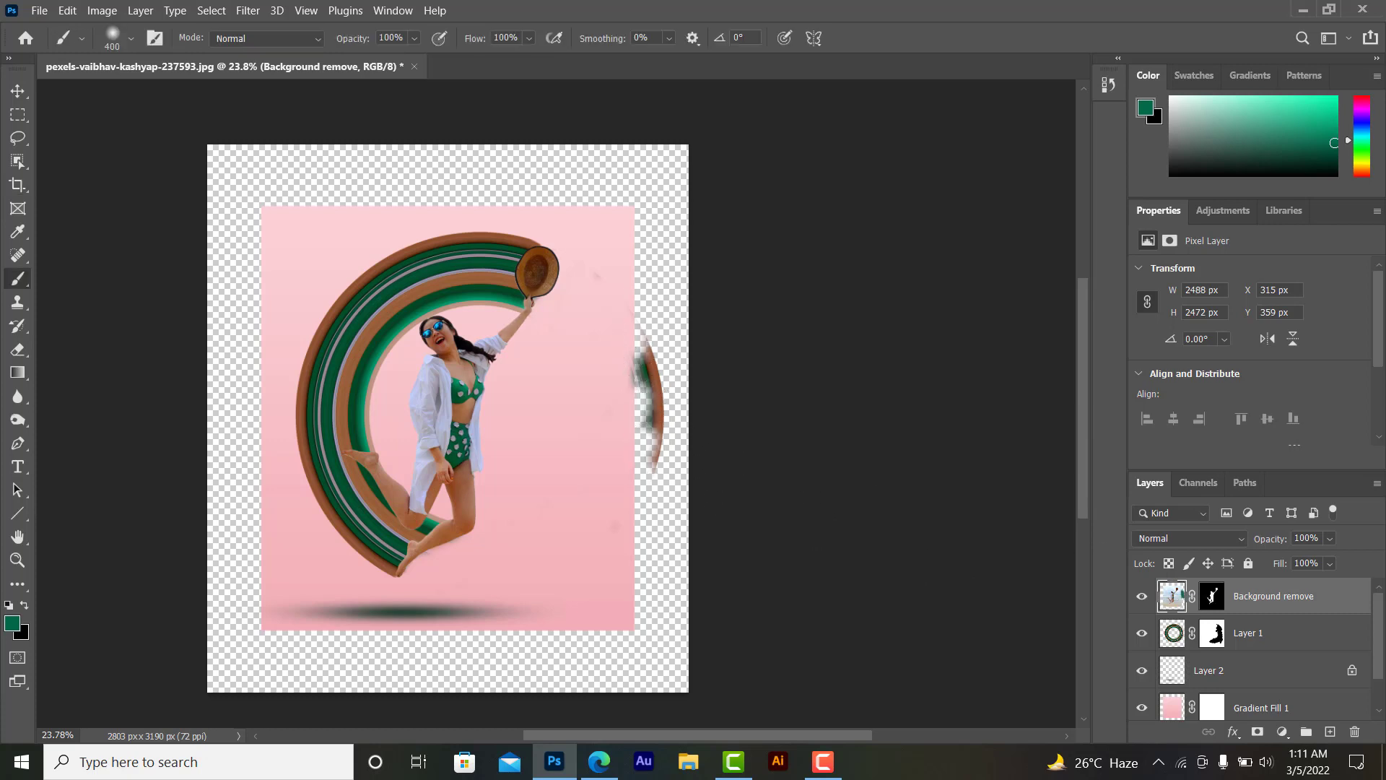
pyautogui.click(1216, 633)
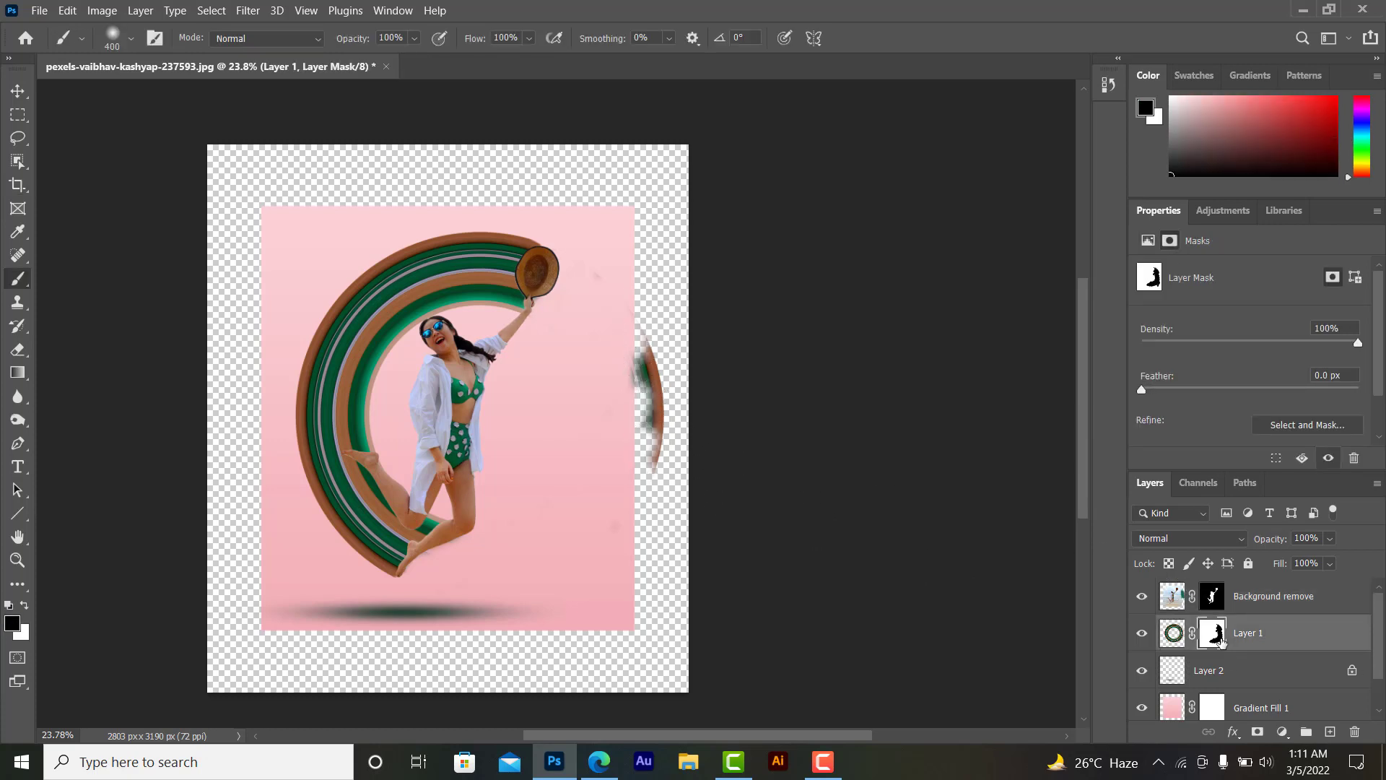
pyautogui.moveTo(635, 364)
pyautogui.mouseDown()
pyautogui.moveTo(647, 370)
pyautogui.moveTo(609, 297)
pyautogui.mouseUp()
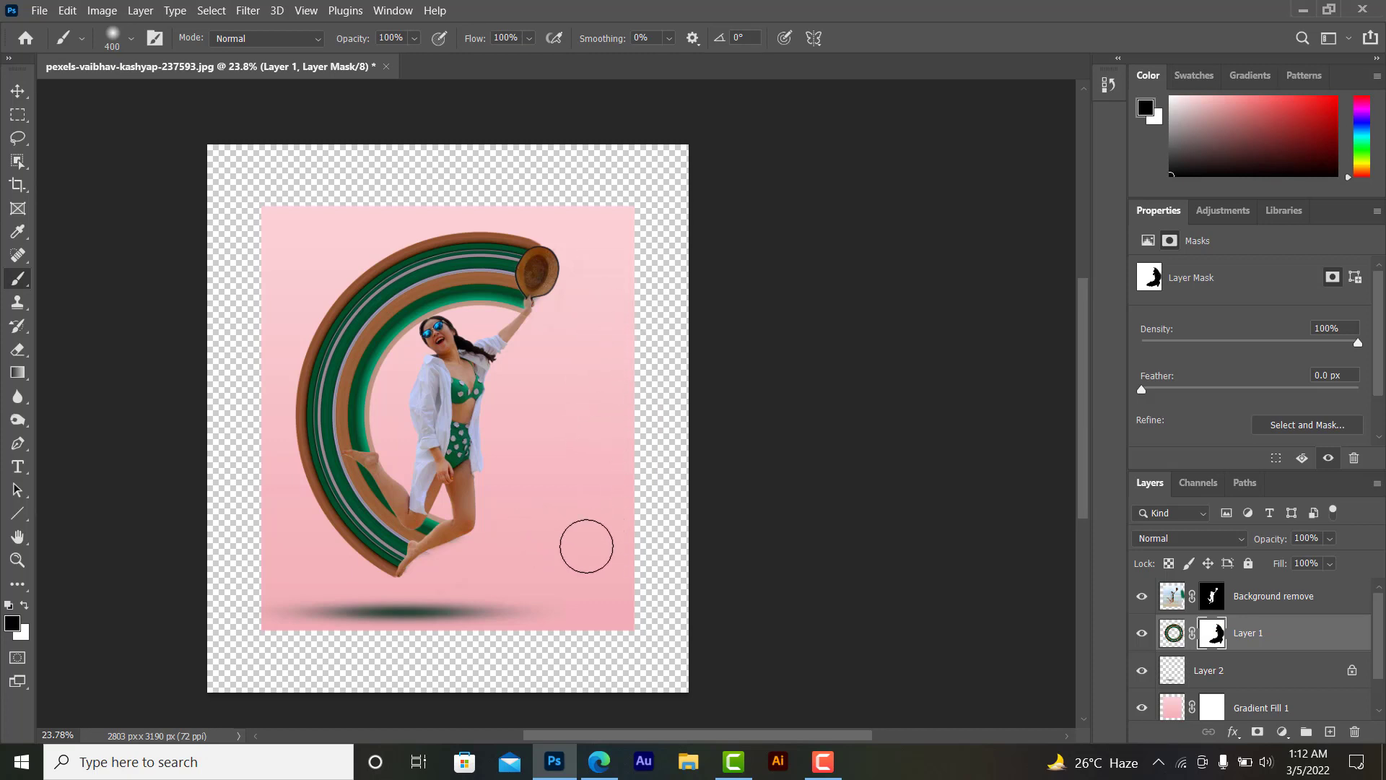
# Step: Content-aware scale the gradient's right edge strip out to the canvas's right side
pyautogui.keyDown('ctrl'); pyautogui.click(622, 498); pyautogui.keyUp('ctrl')
pyautogui.press('m')
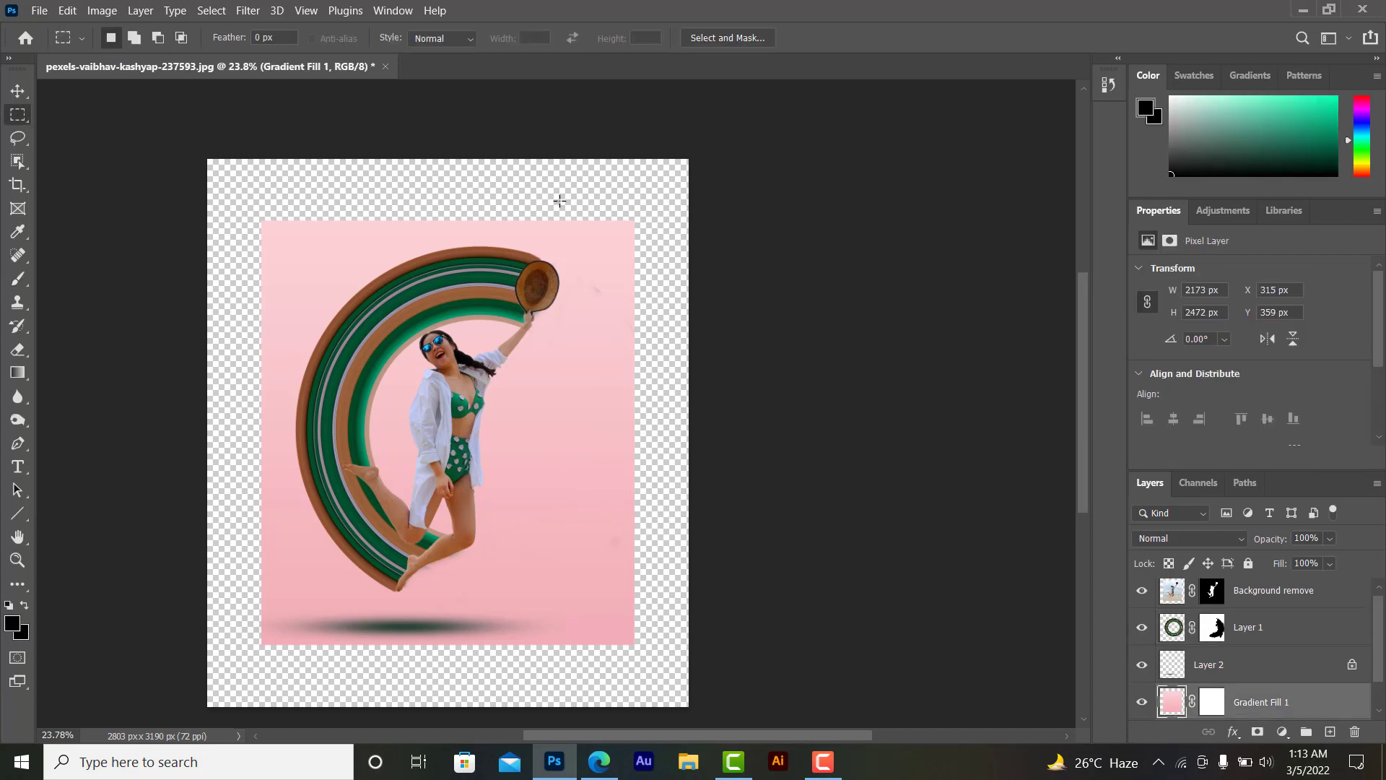
pyautogui.moveTo(585, 214); pyautogui.dragTo(649, 672)
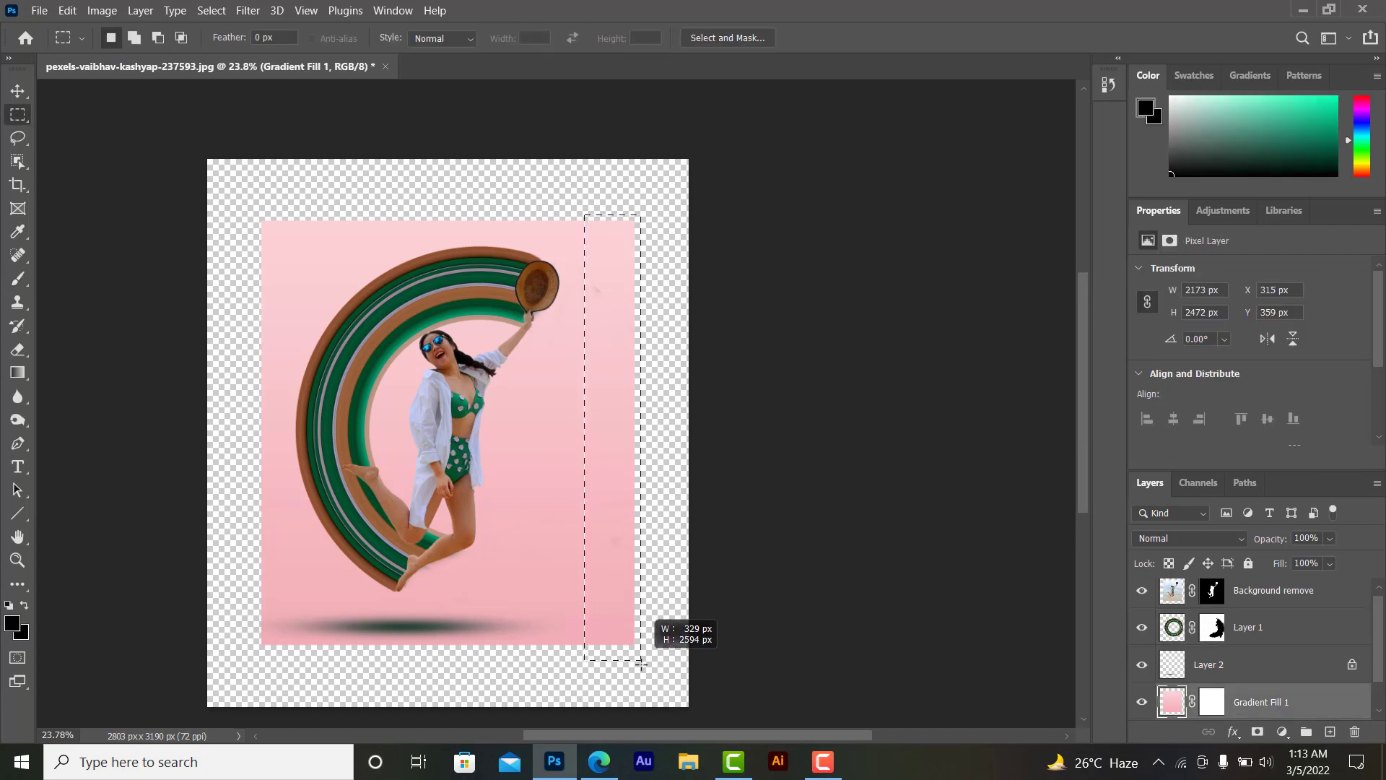
pyautogui.click(67, 10)
pyautogui.click(121, 333)
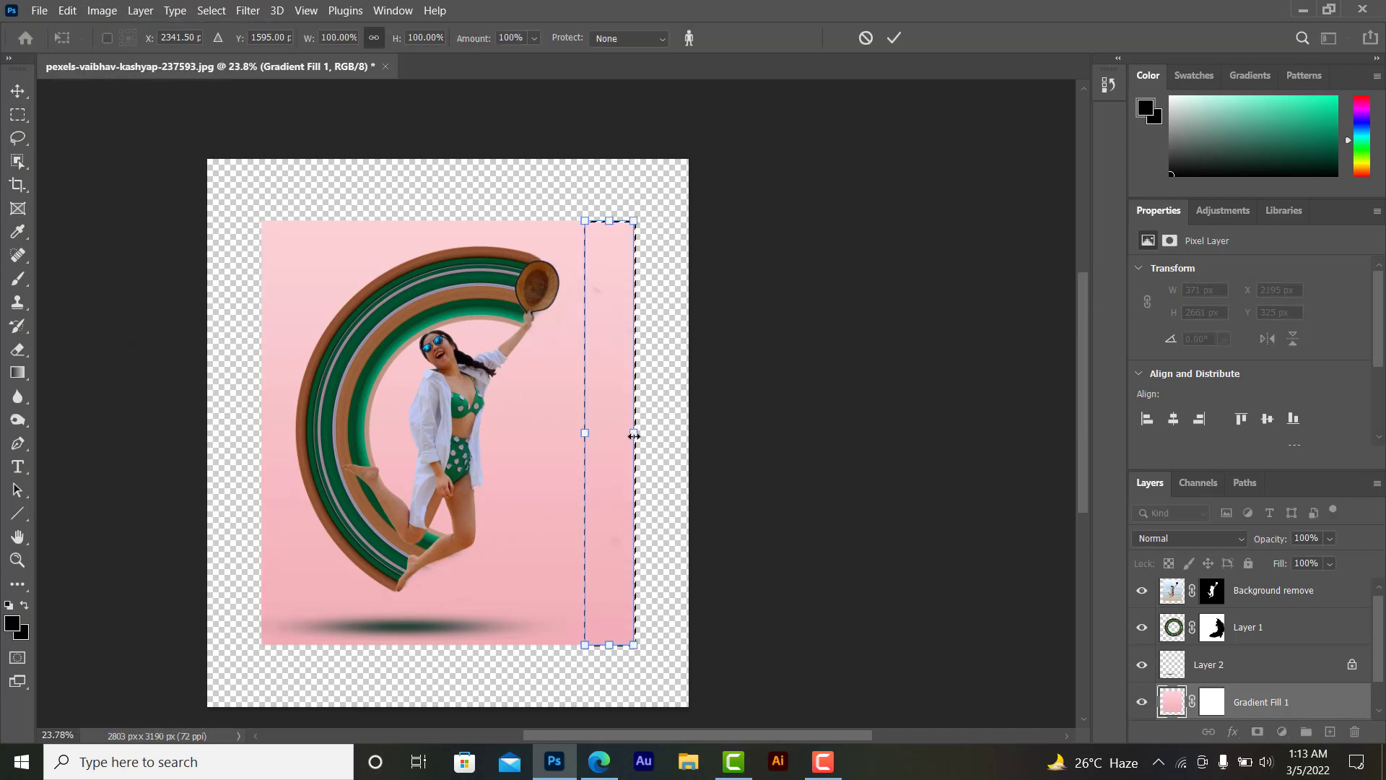
pyautogui.moveTo(630, 432); pyautogui.dragTo(688, 433)
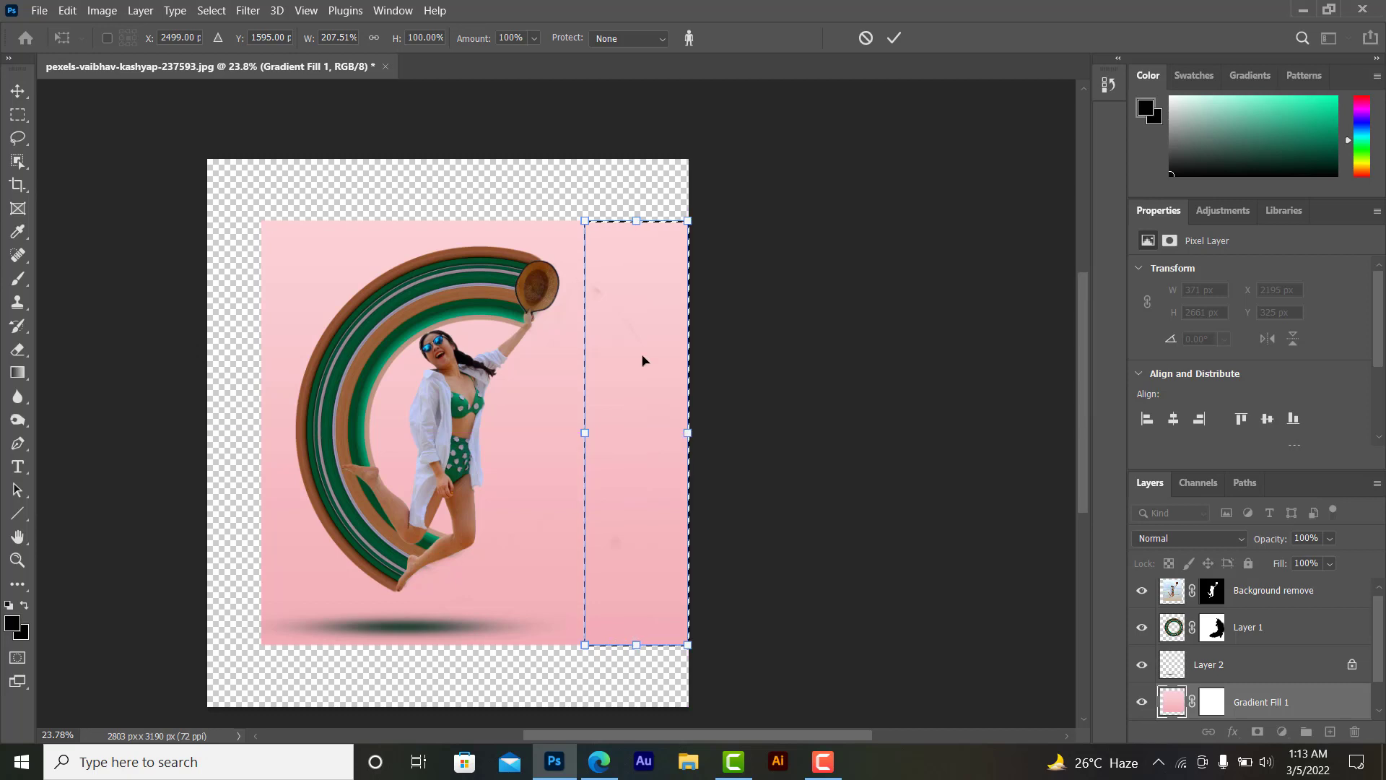
pyautogui.click(895, 40)
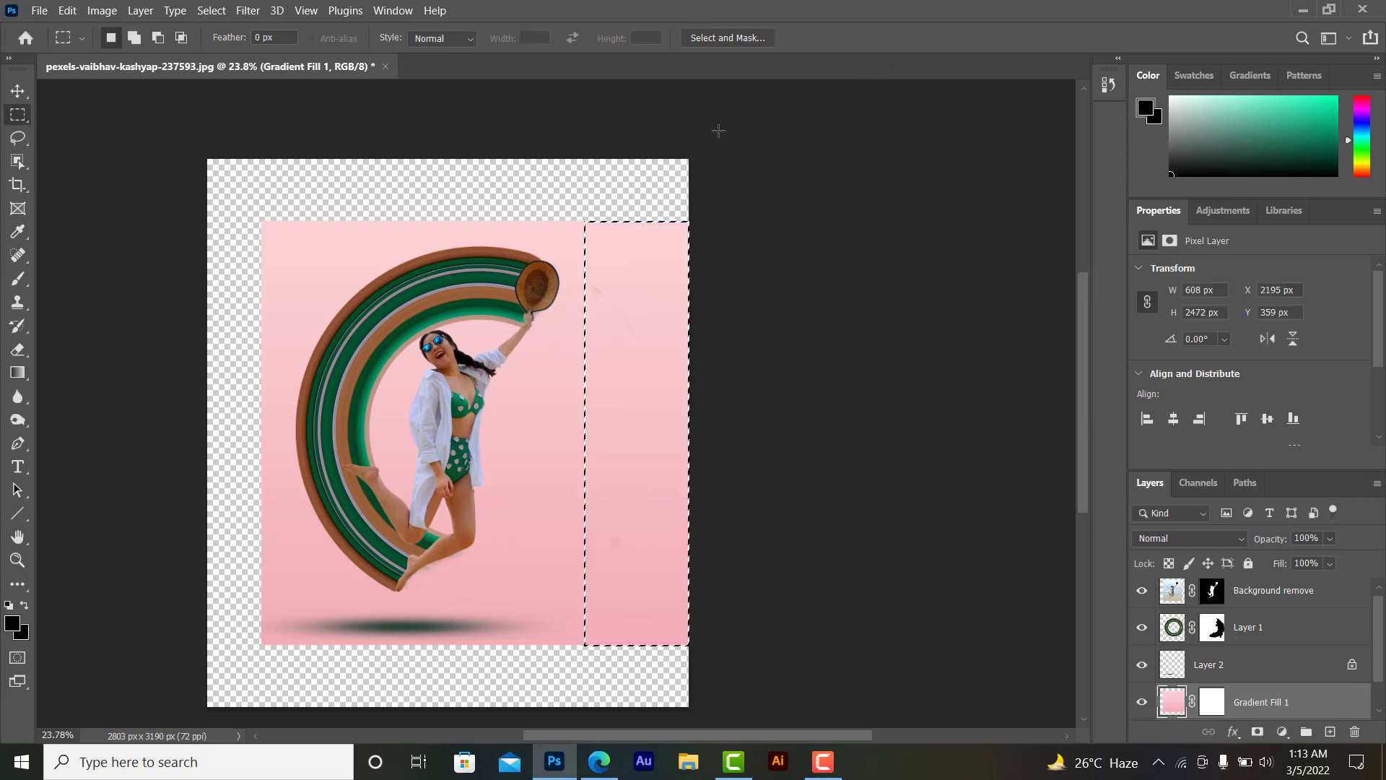
# Step: Content-aware scale the left edge strip to the canvas's left side, then select the top band
pyautogui.moveTo(210, 207); pyautogui.dragTo(282, 654)
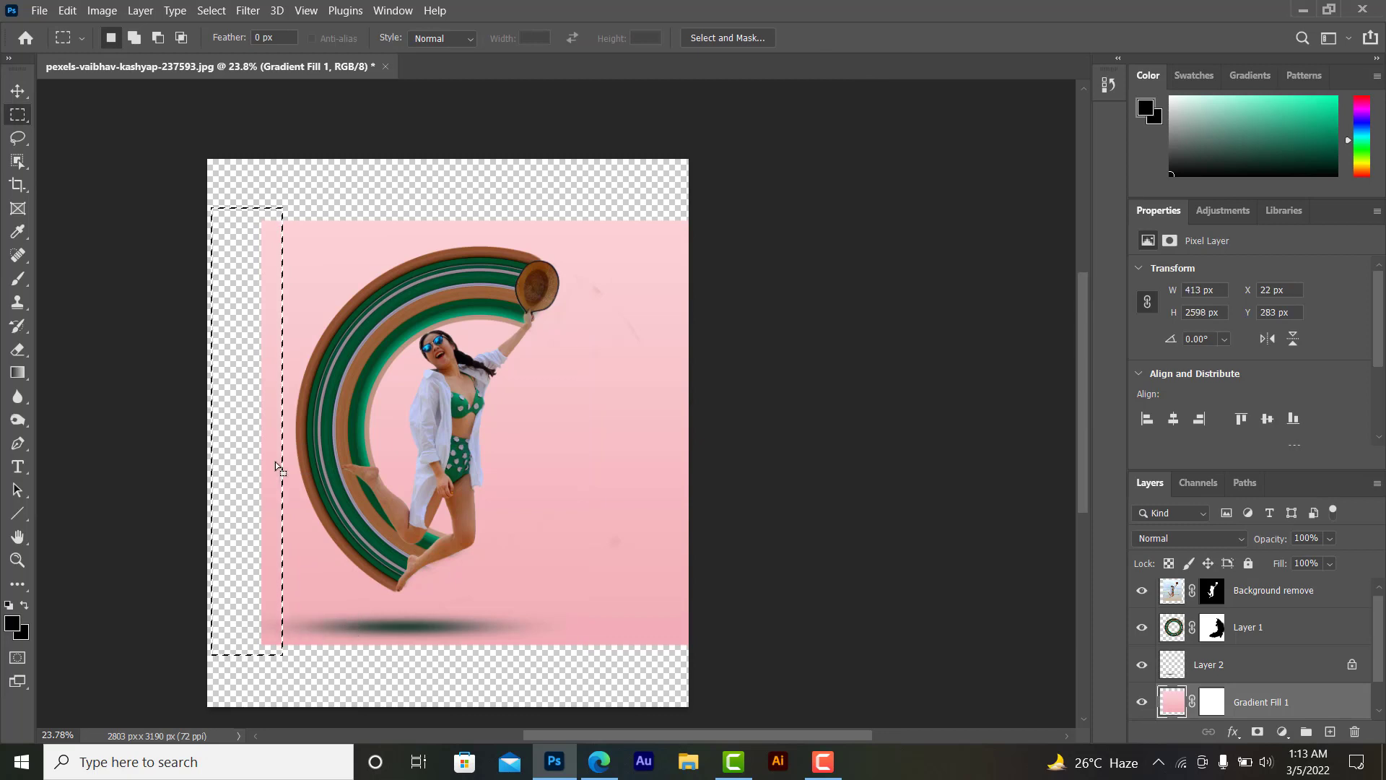
pyautogui.click(67, 11)
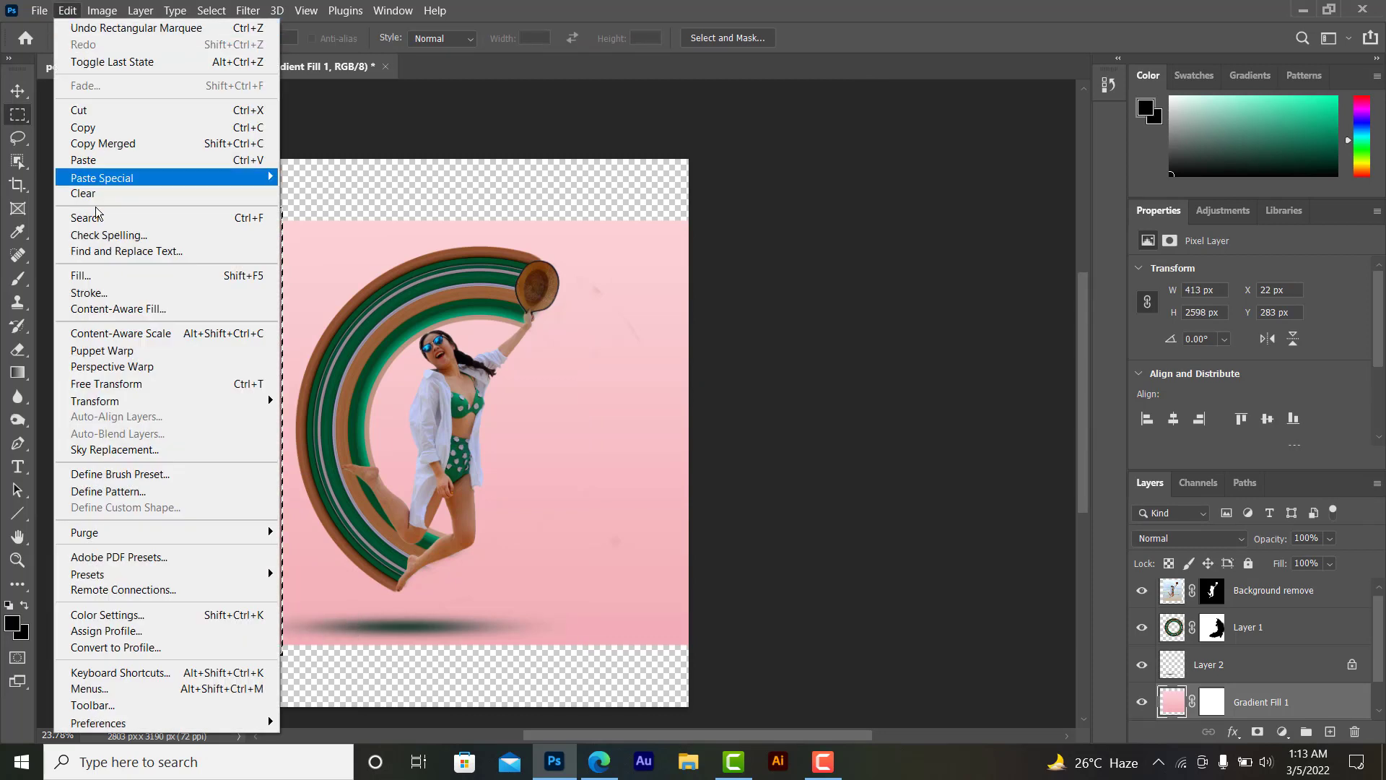
pyautogui.click(116, 334)
pyautogui.moveTo(262, 433); pyautogui.dragTo(206, 431)
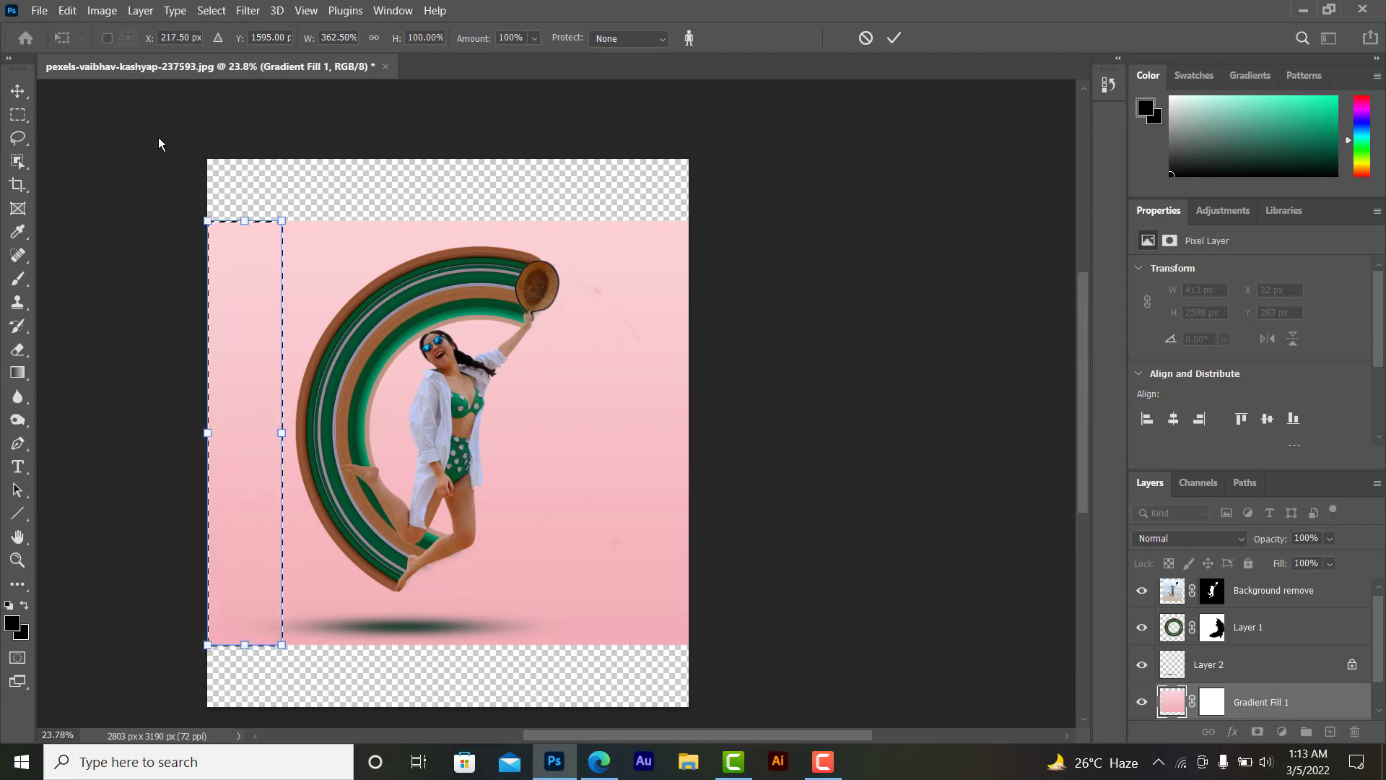
pyautogui.click(18, 115)
pyautogui.moveTo(208, 193)
pyautogui.mouseDown()
pyautogui.moveTo(564, 245)
pyautogui.moveTo(694, 237)
pyautogui.mouseUp()
# Step: Content-aware scale the top band of the background up to the canvas top
pyautogui.click(67, 10)
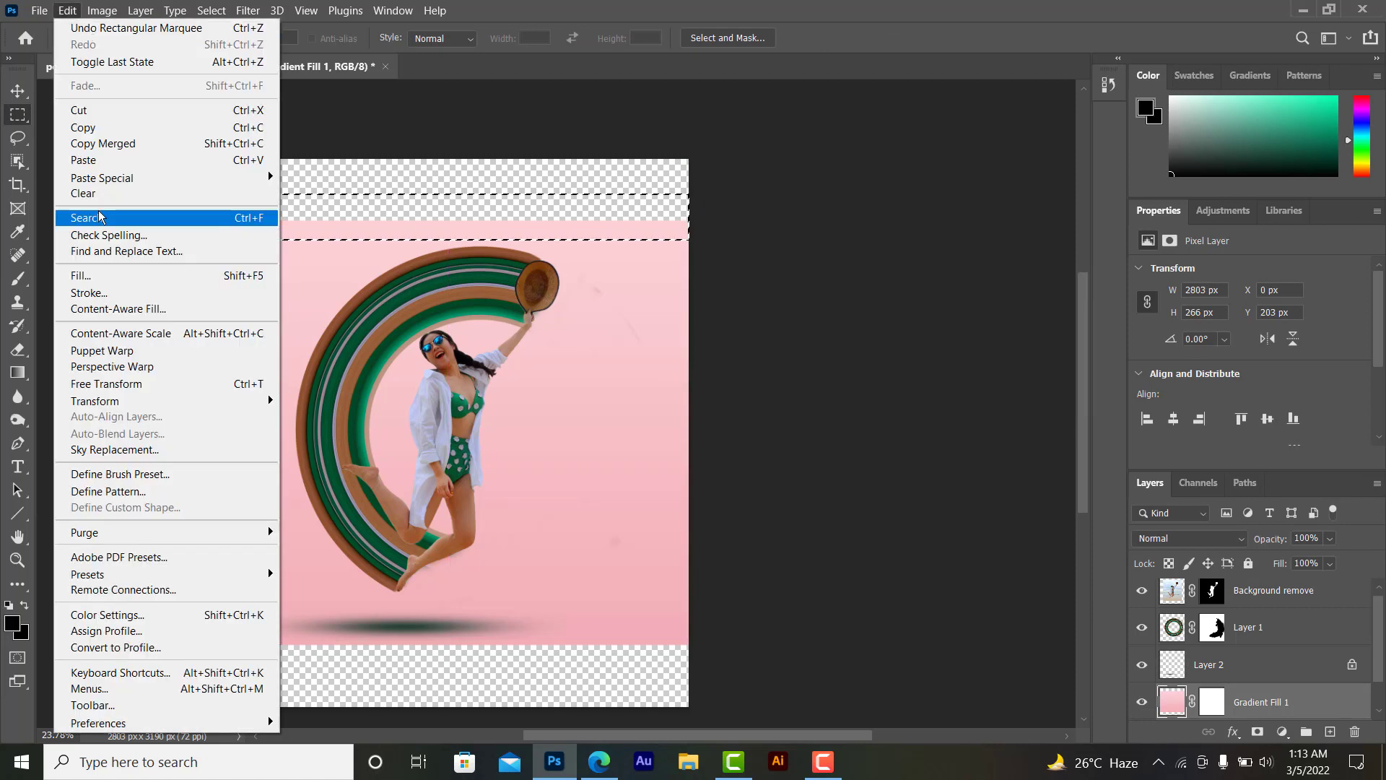
pyautogui.click(115, 333)
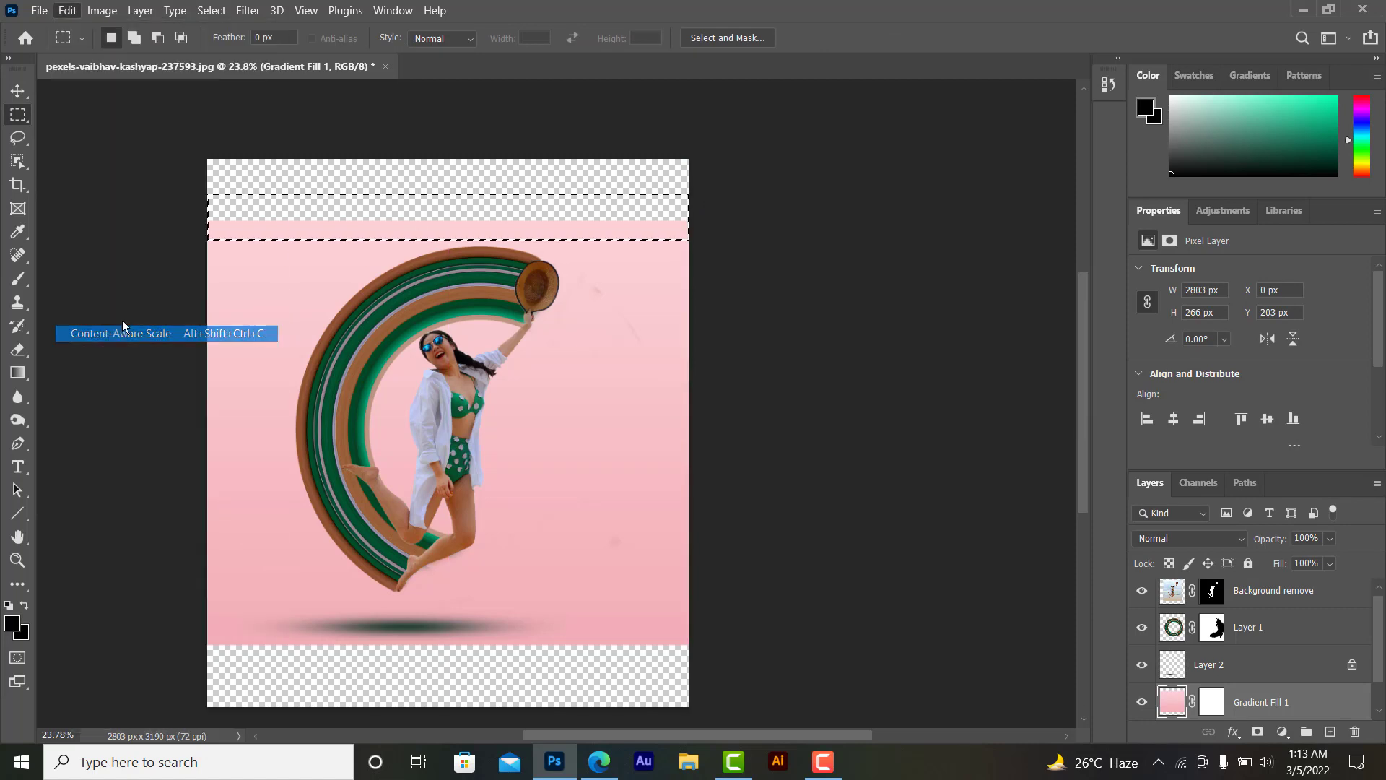
pyautogui.moveTo(447, 223); pyautogui.dragTo(456, 164)
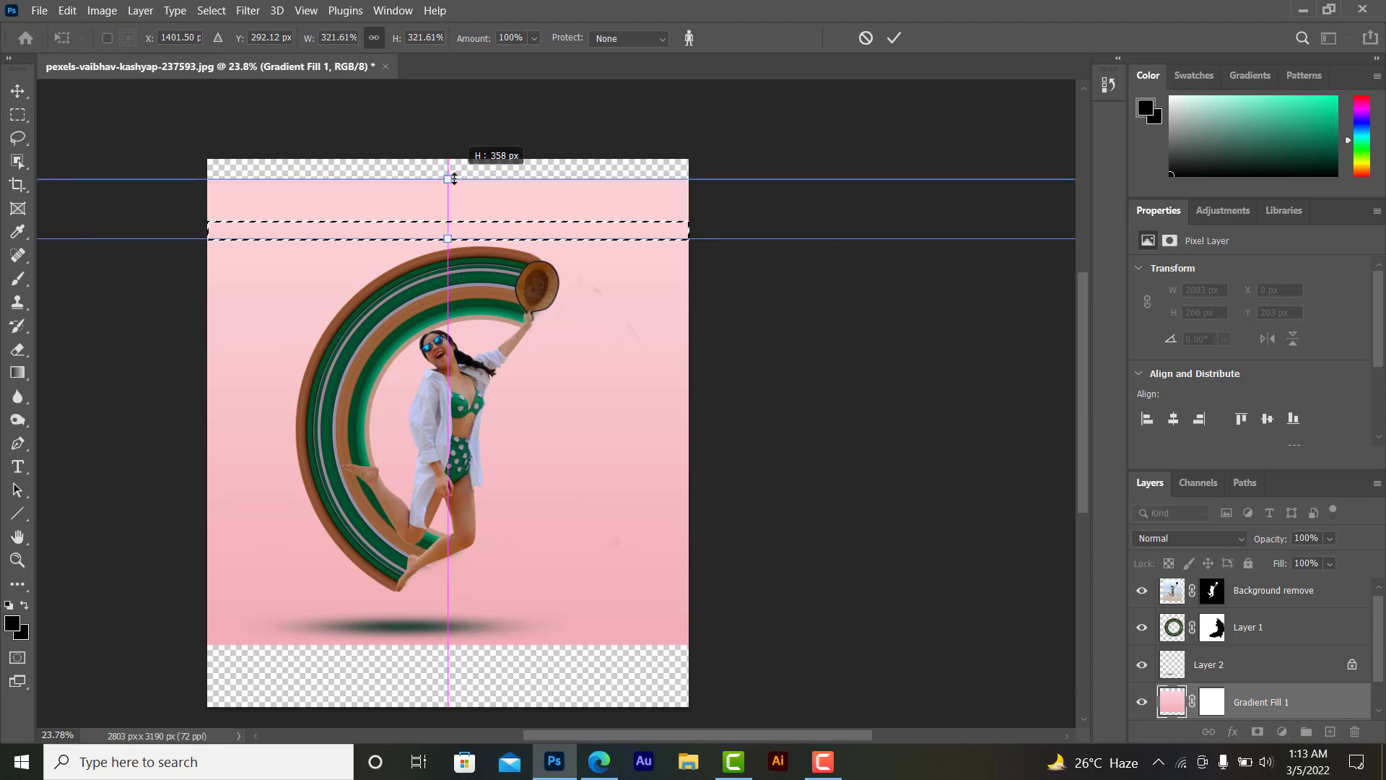
pyautogui.click(894, 37)
pyautogui.scroll(-3, 310, 582)
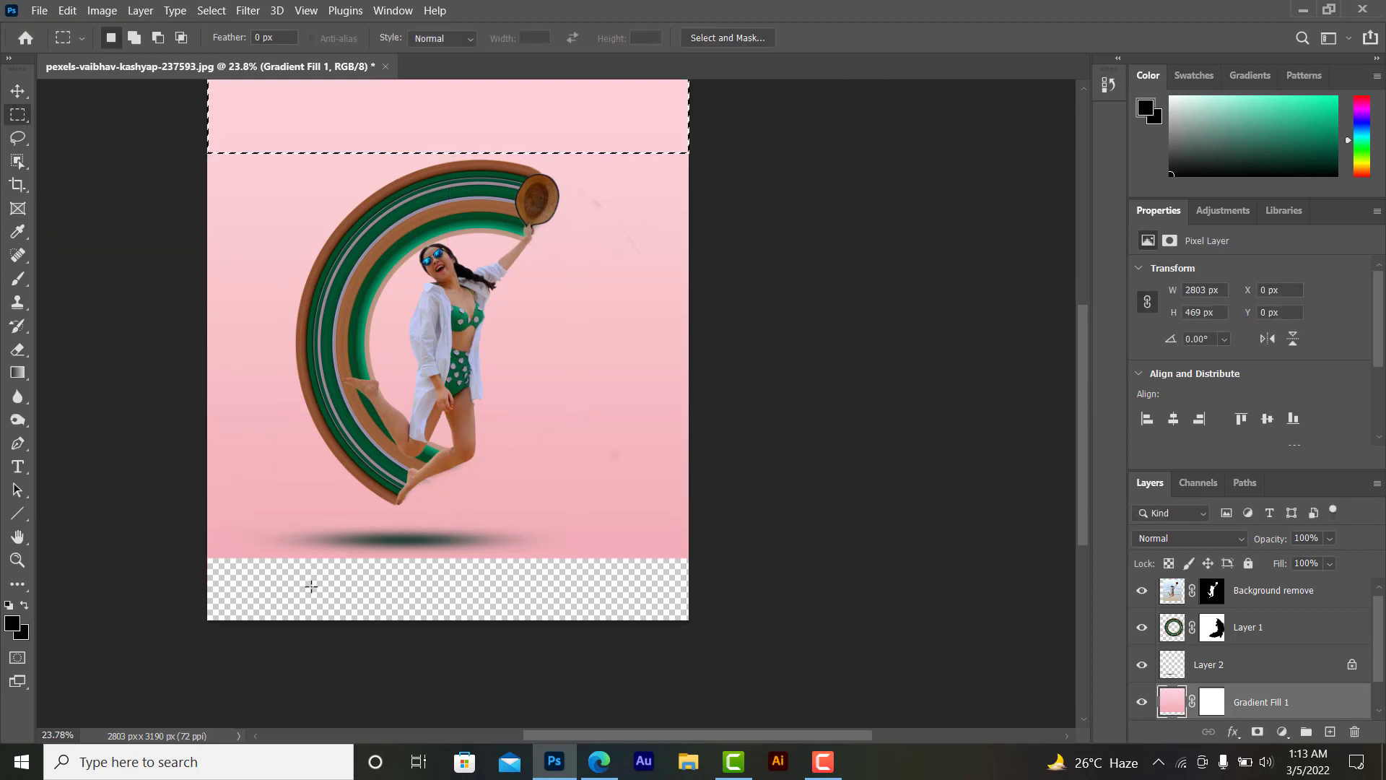
# Step: Content-aware scale the bottom band down to the canvas bottom and deselect
pyautogui.moveTo(208, 536)
pyautogui.mouseDown()
pyautogui.moveTo(464, 606)
pyautogui.moveTo(689, 596)
pyautogui.mouseUp()
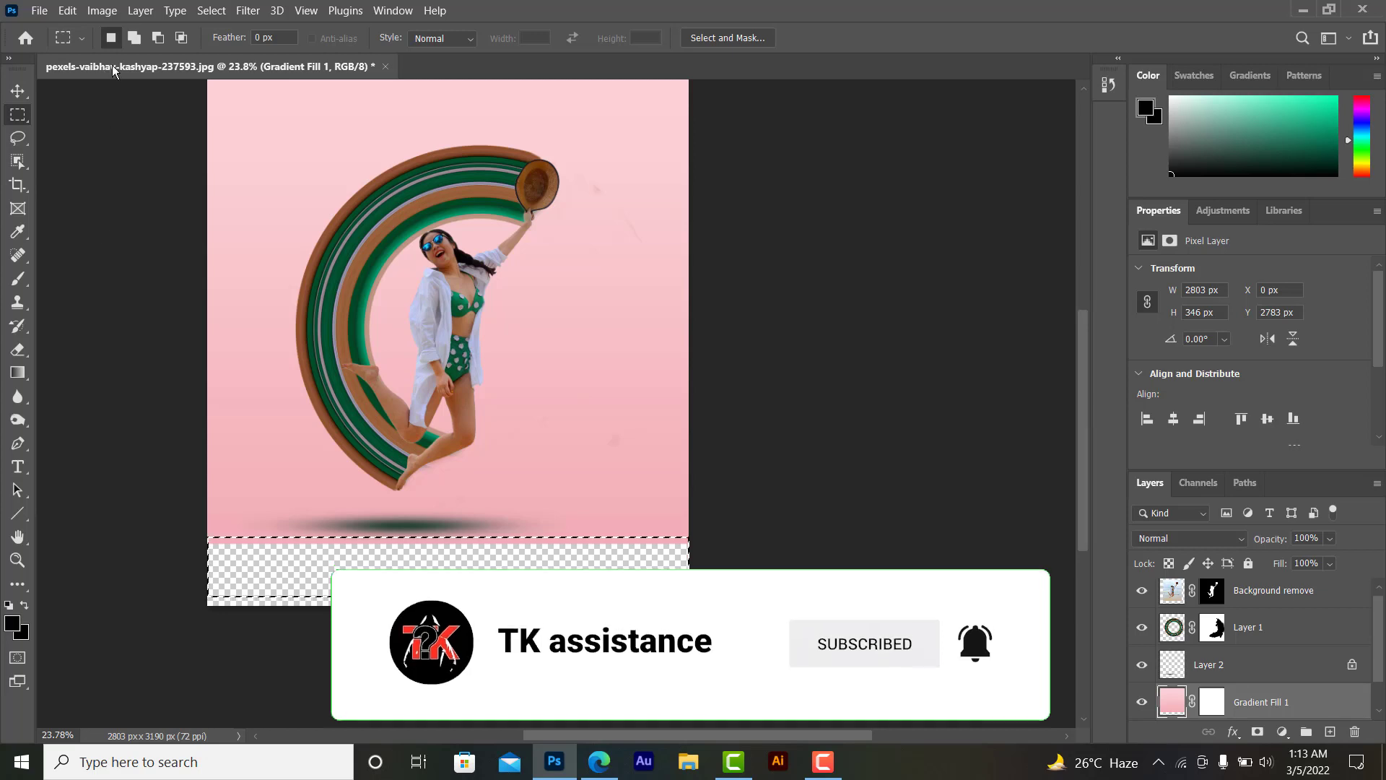
pyautogui.click(69, 12)
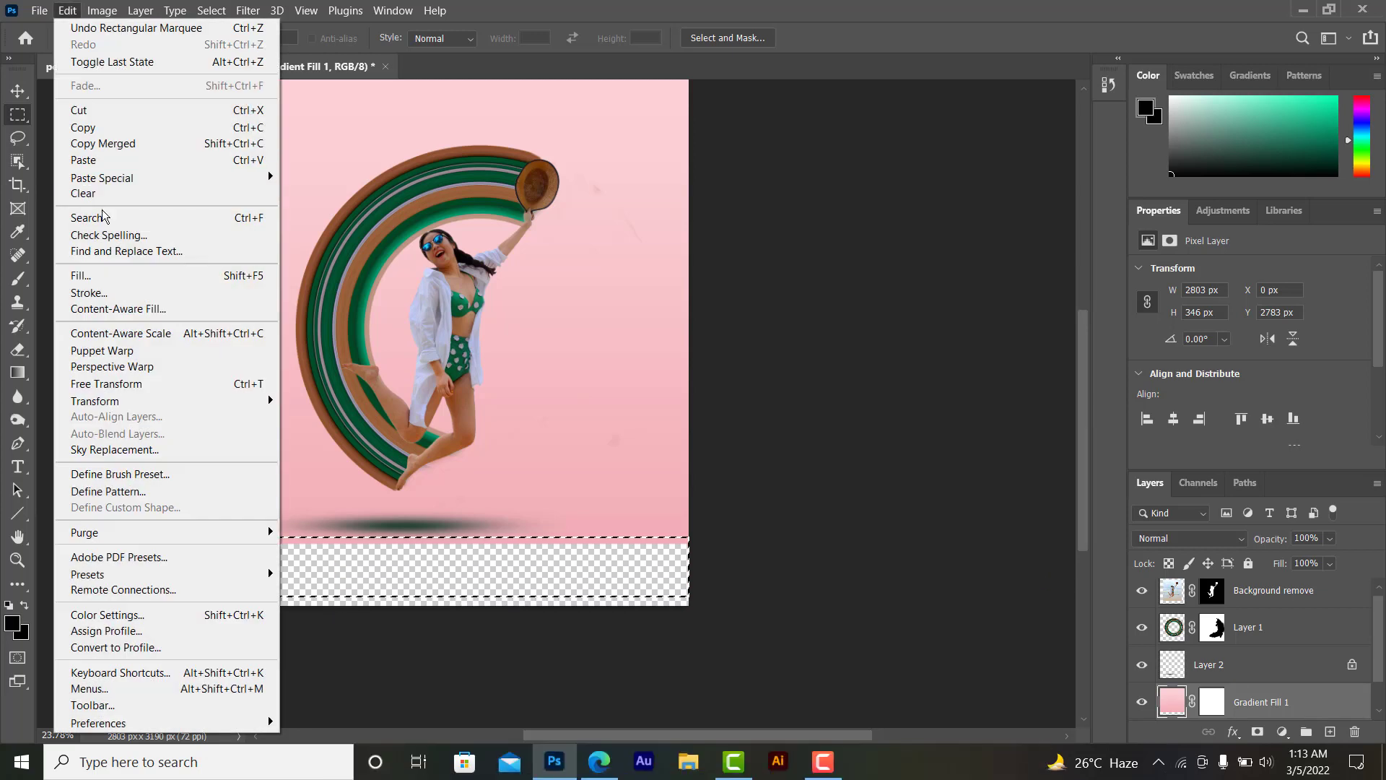
pyautogui.click(119, 331)
pyautogui.moveTo(452, 549); pyautogui.dragTo(452, 605)
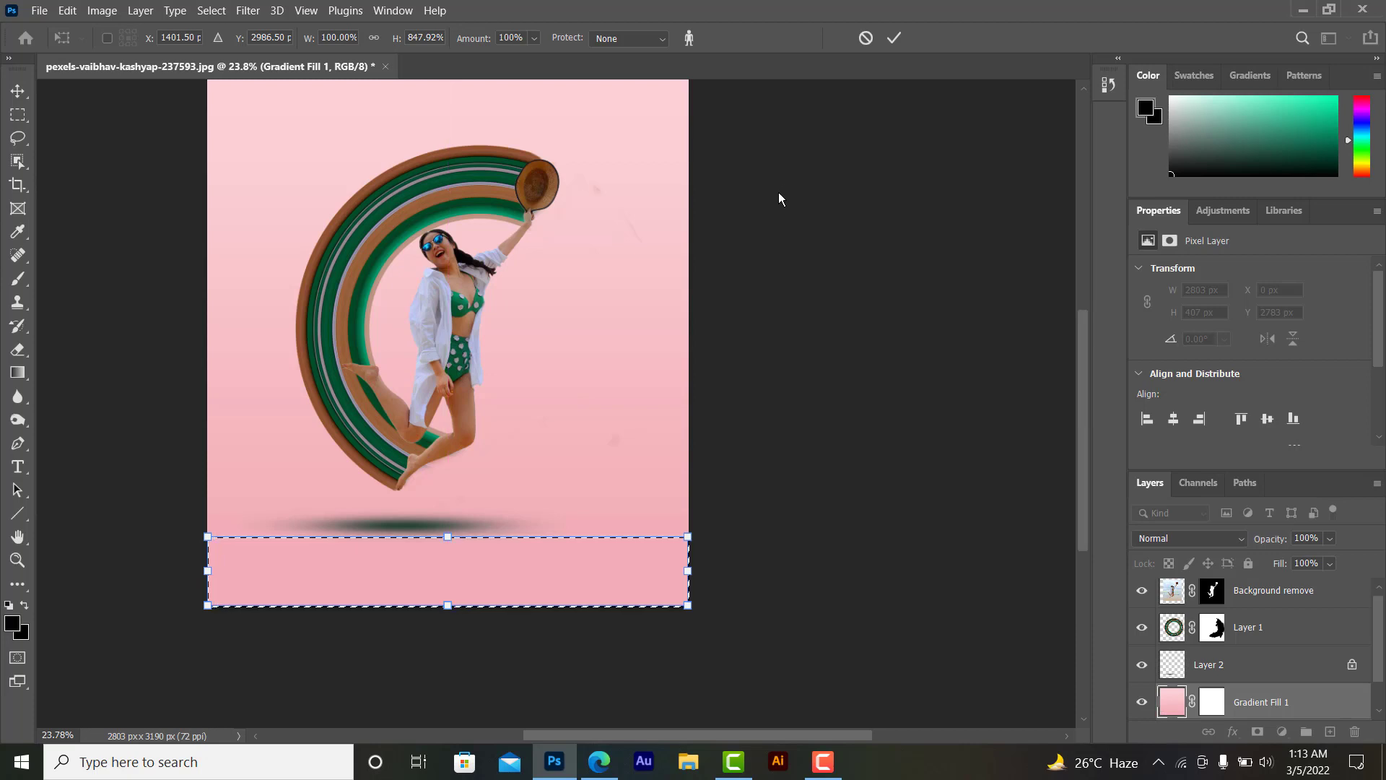
pyautogui.click(211, 10)
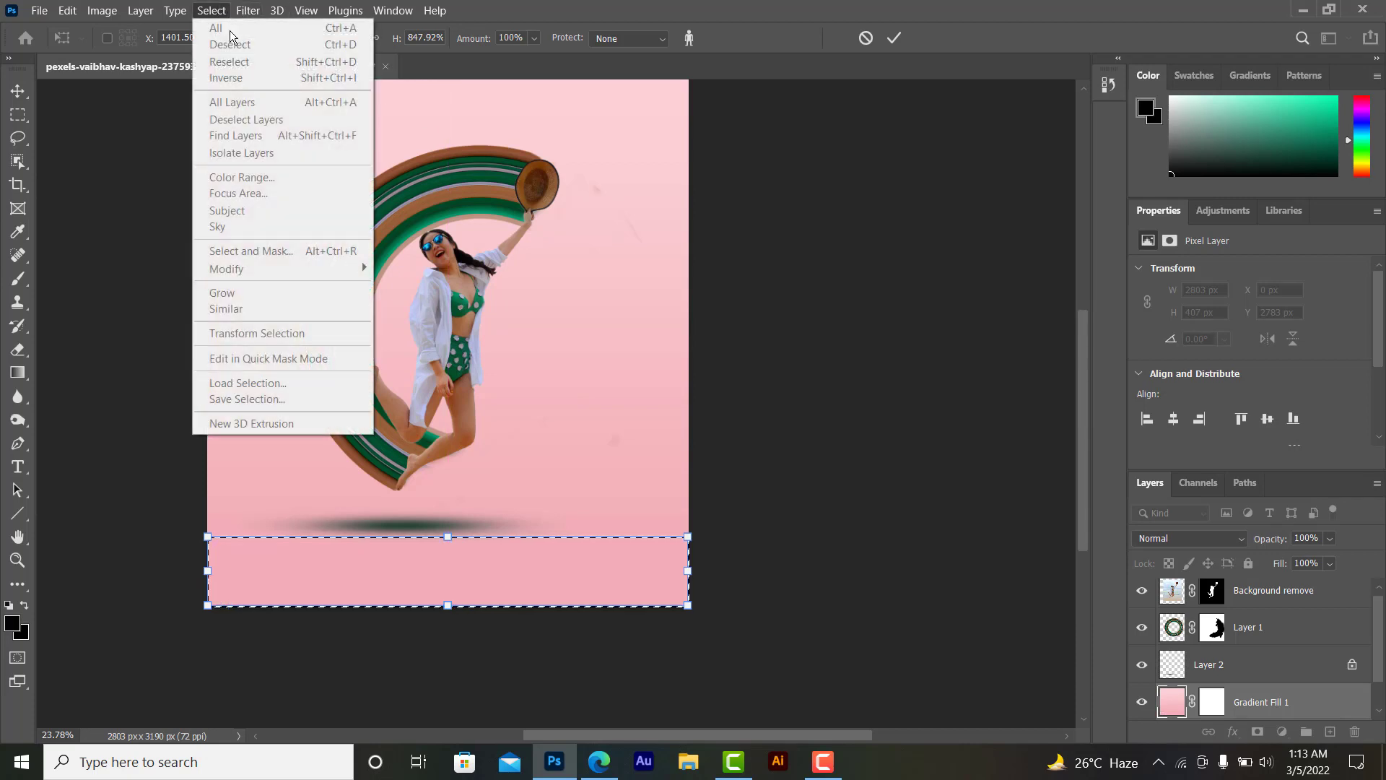
pyautogui.click(890, 42)
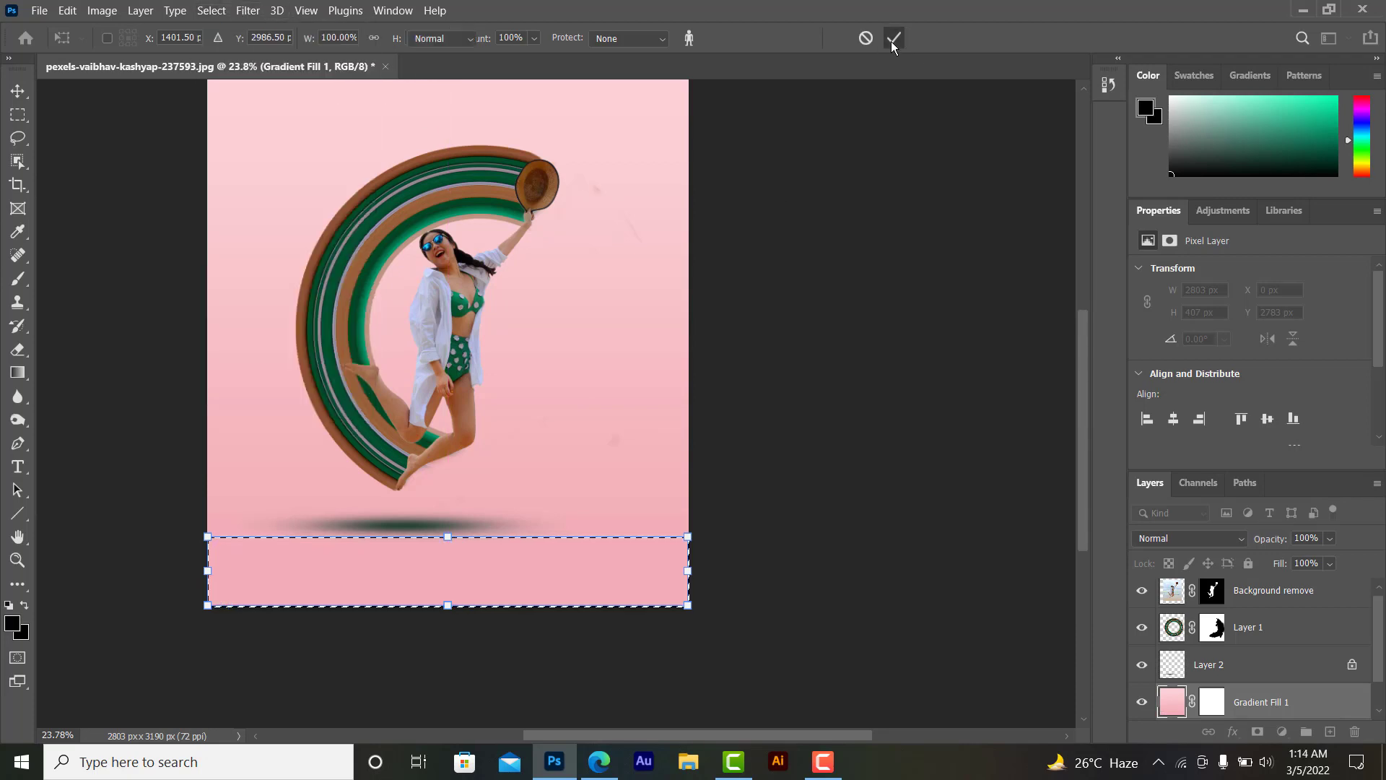
pyautogui.click(212, 12)
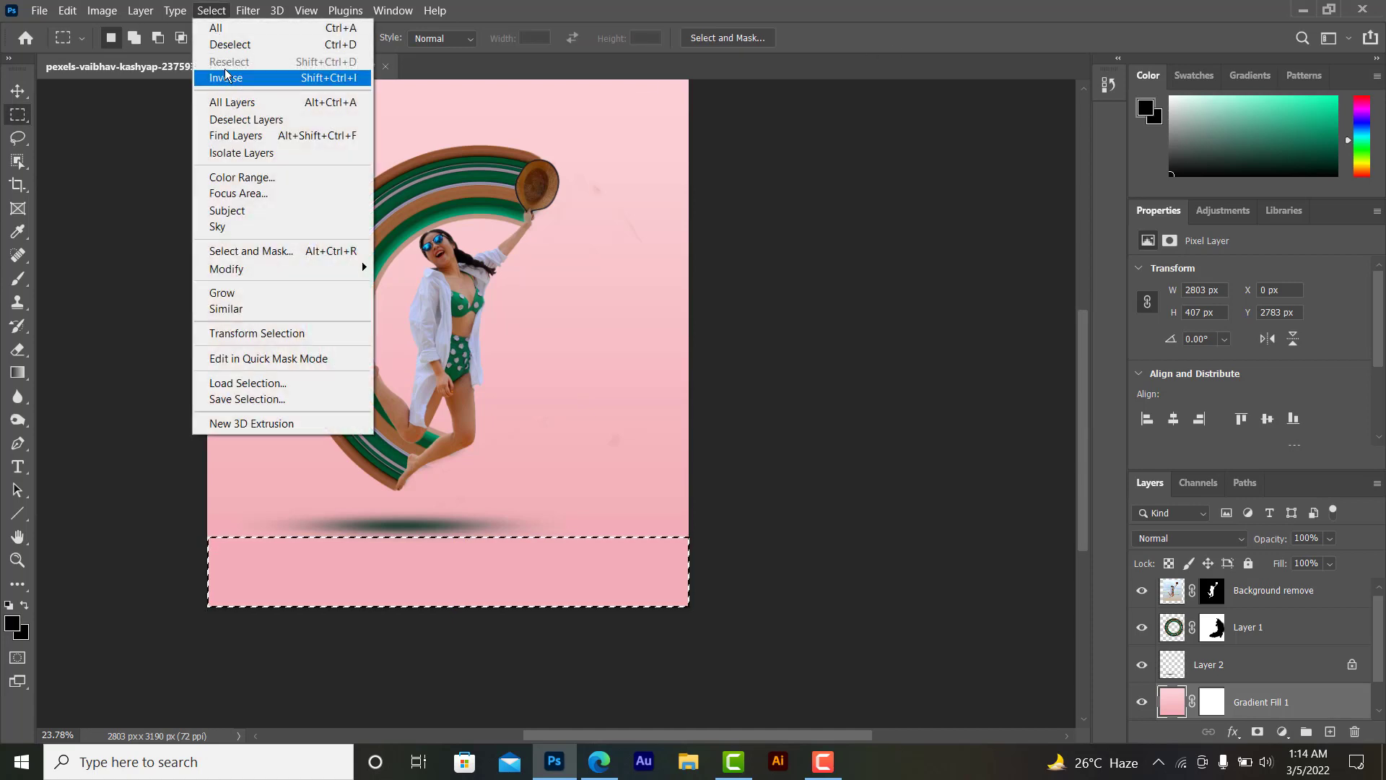
pyautogui.click(230, 45)
pyautogui.scroll(5, 579, 379)
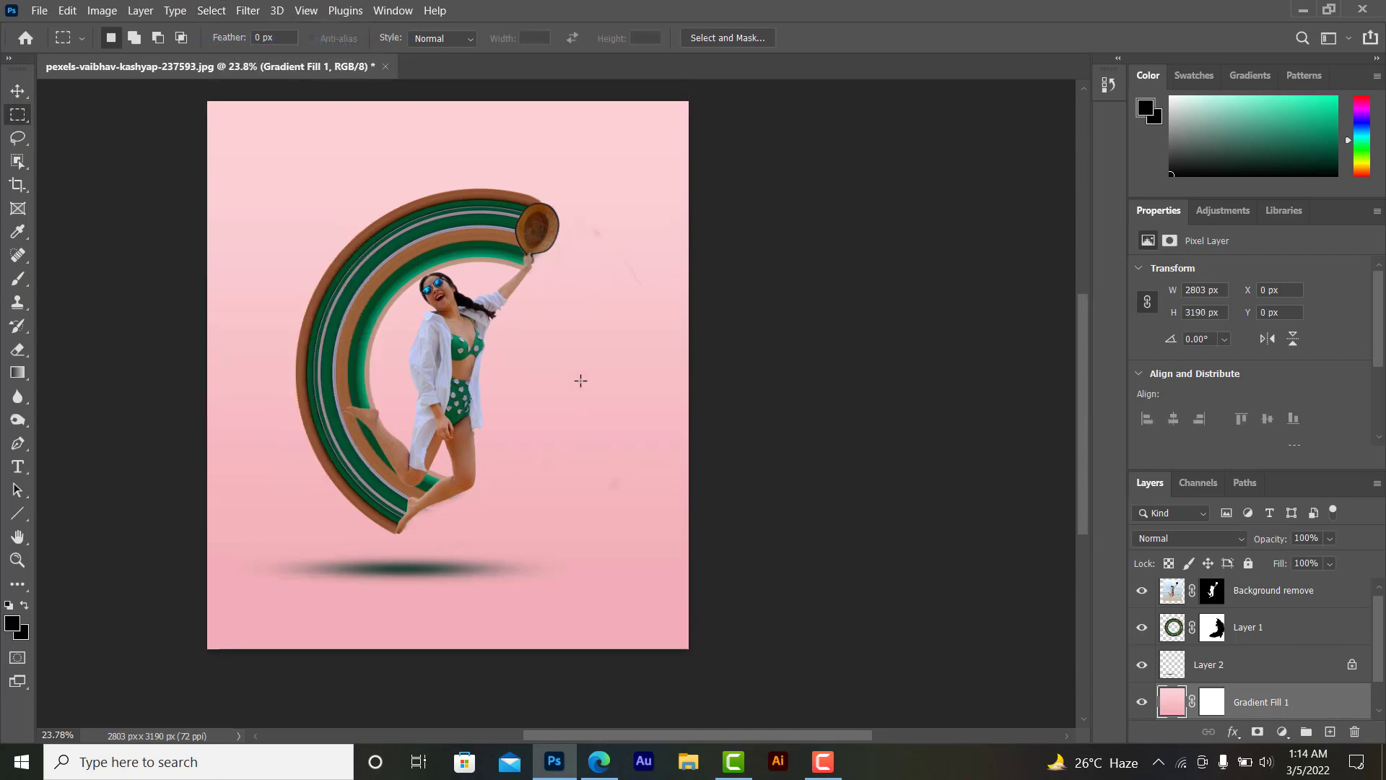
# Step: Select the woman's layer with Layer 1 and Layer 2 and drag them right about 143 px
pyautogui.click(17, 90)
pyautogui.click(460, 416)
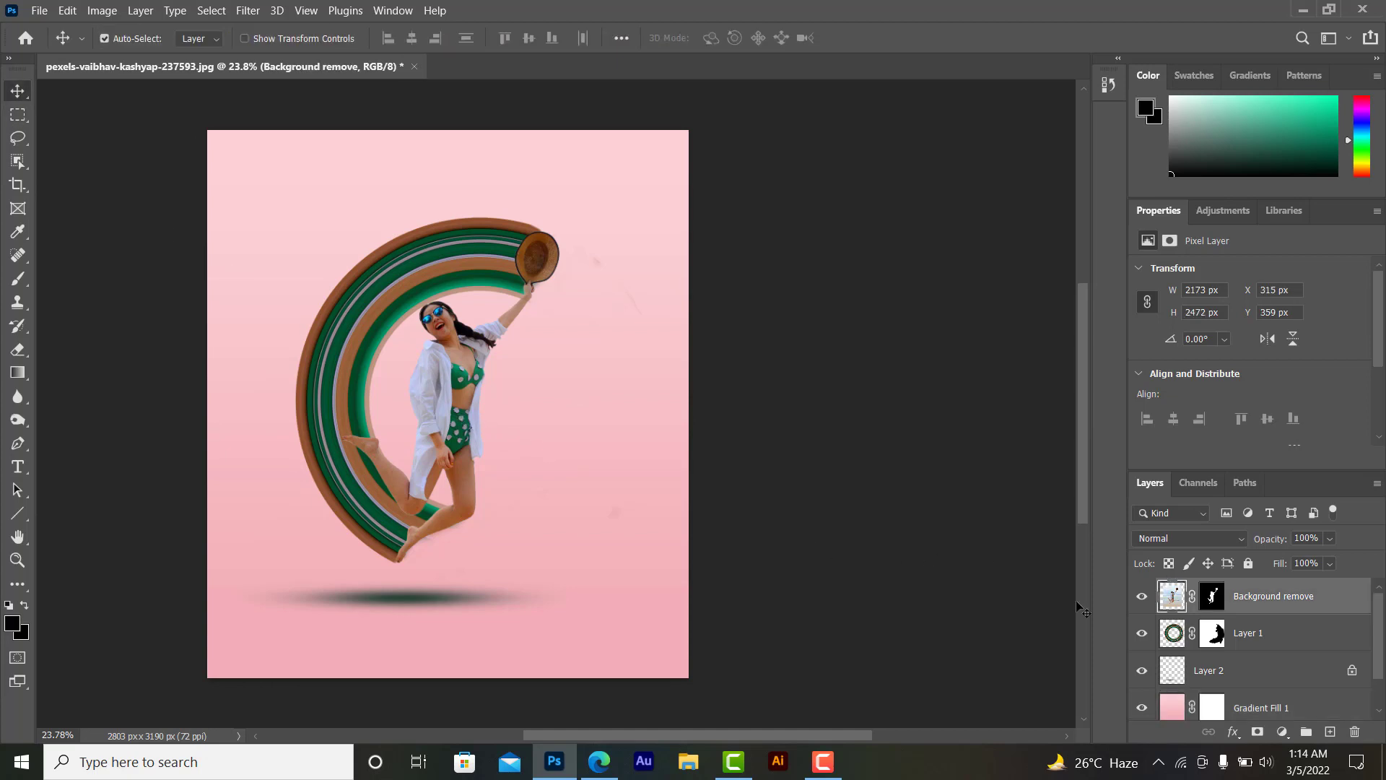
pyautogui.scroll(-1, 1238, 665)
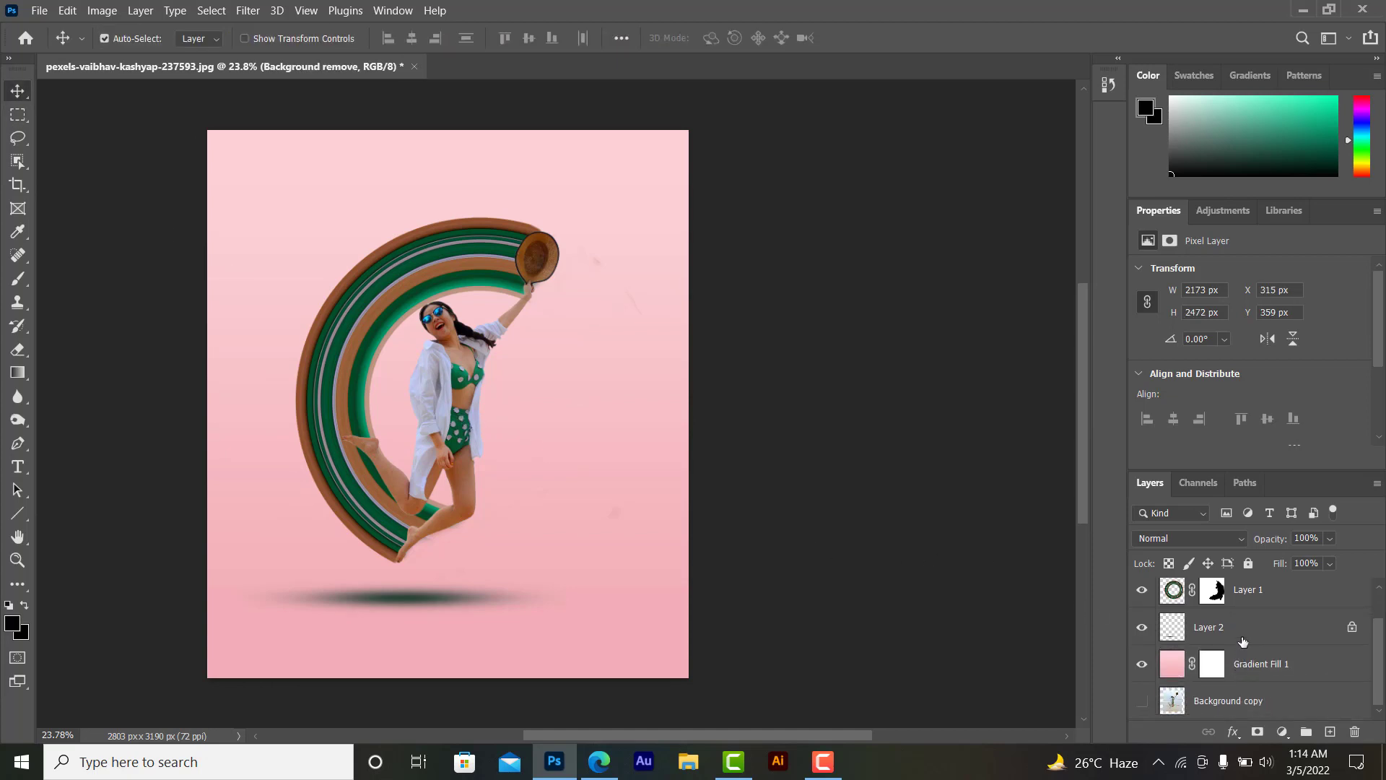
pyautogui.keyDown('shift'); pyautogui.click(1242, 632); pyautogui.keyUp('shift')
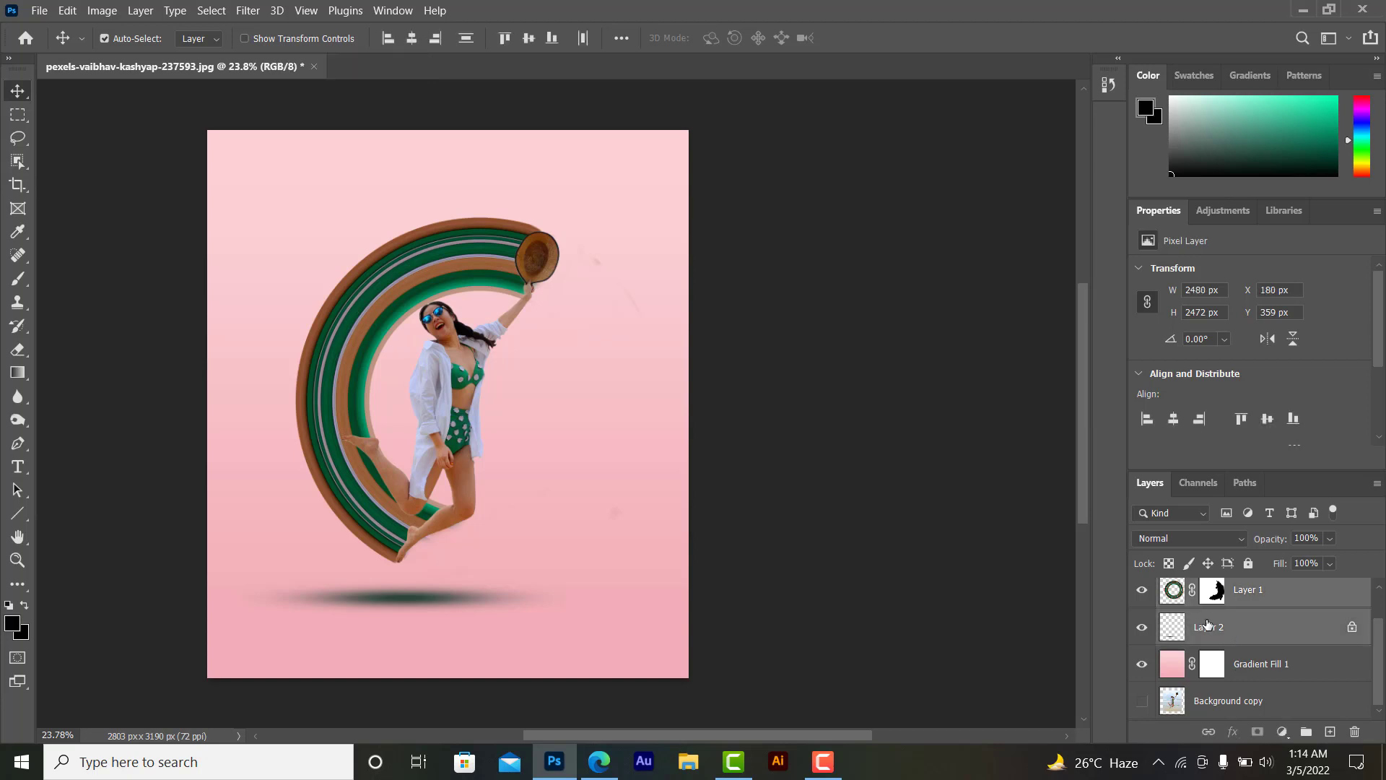
pyautogui.moveTo(463, 418); pyautogui.dragTo(475, 420)
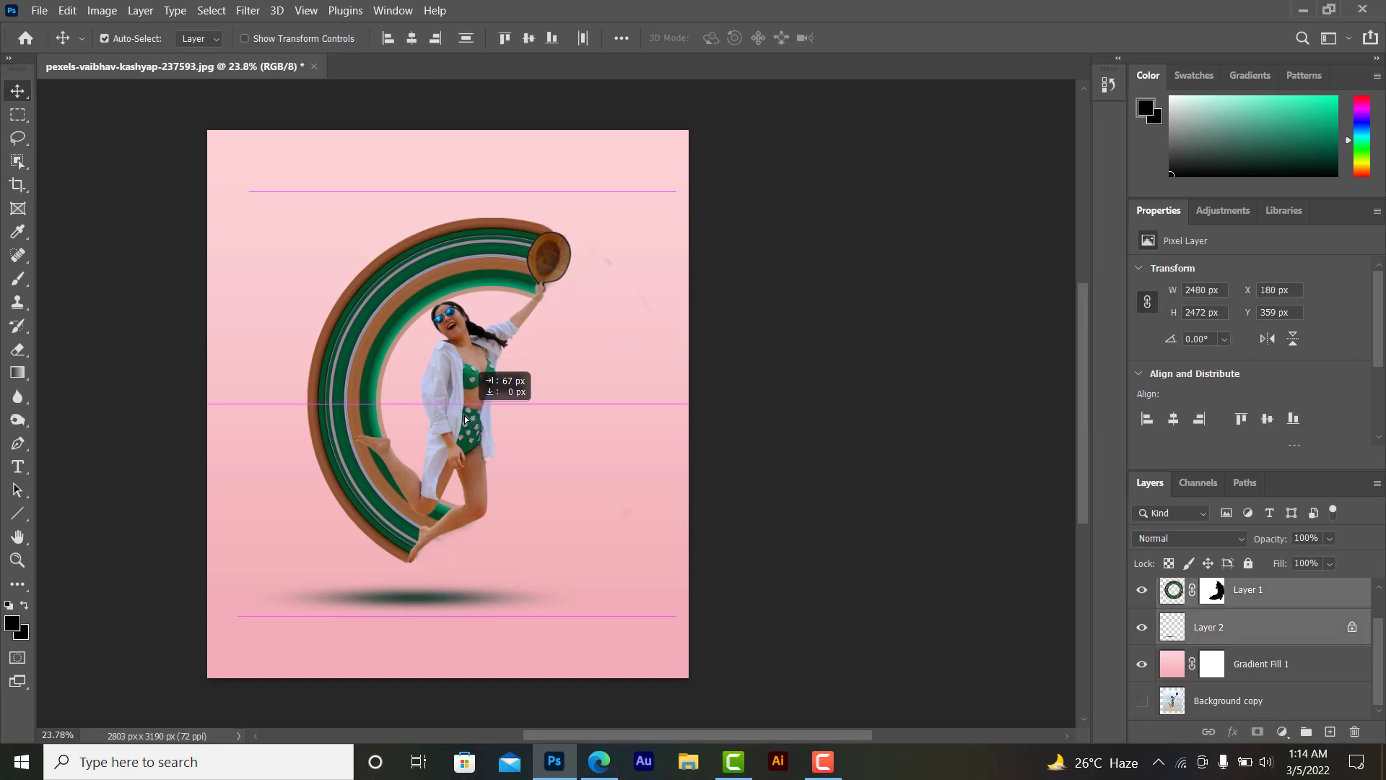